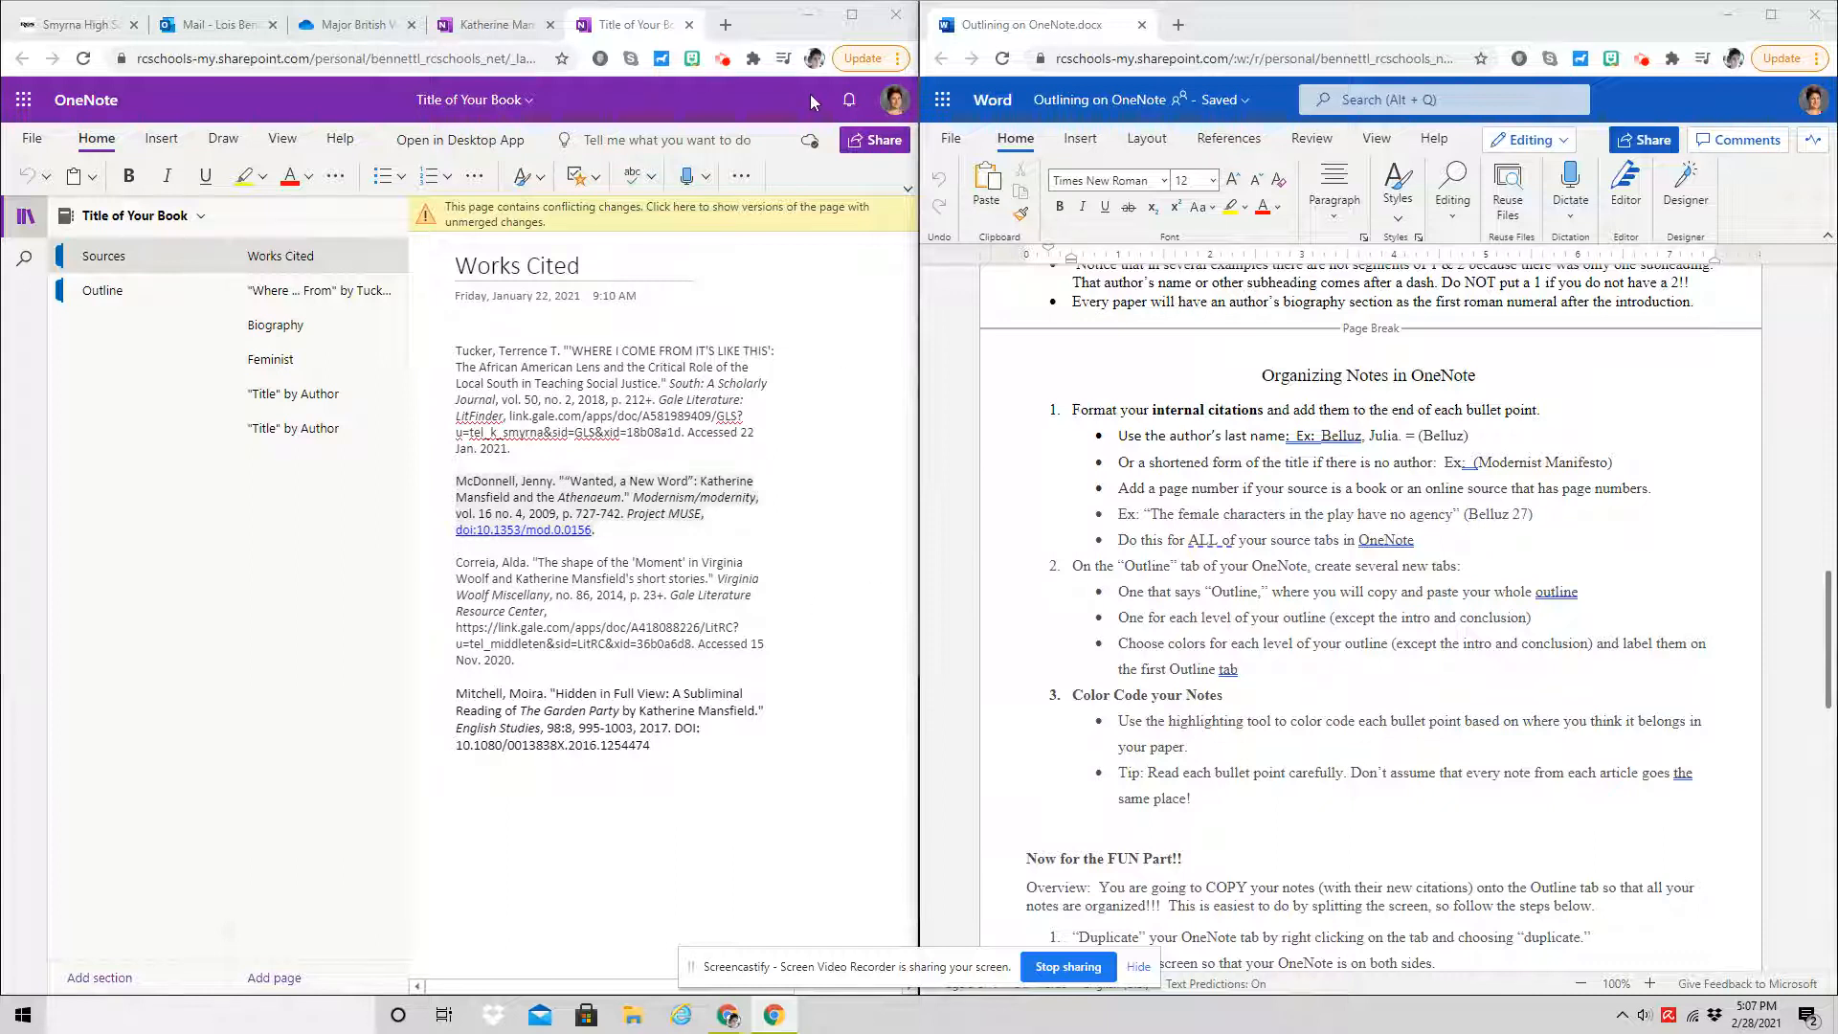
Maximize the OneNote window and review the color-coded Seeking the Self, Unresolved Conflict, Liminality and Subliminal Reading source pages in the Katherine Mansfield notebook.
click(852, 15)
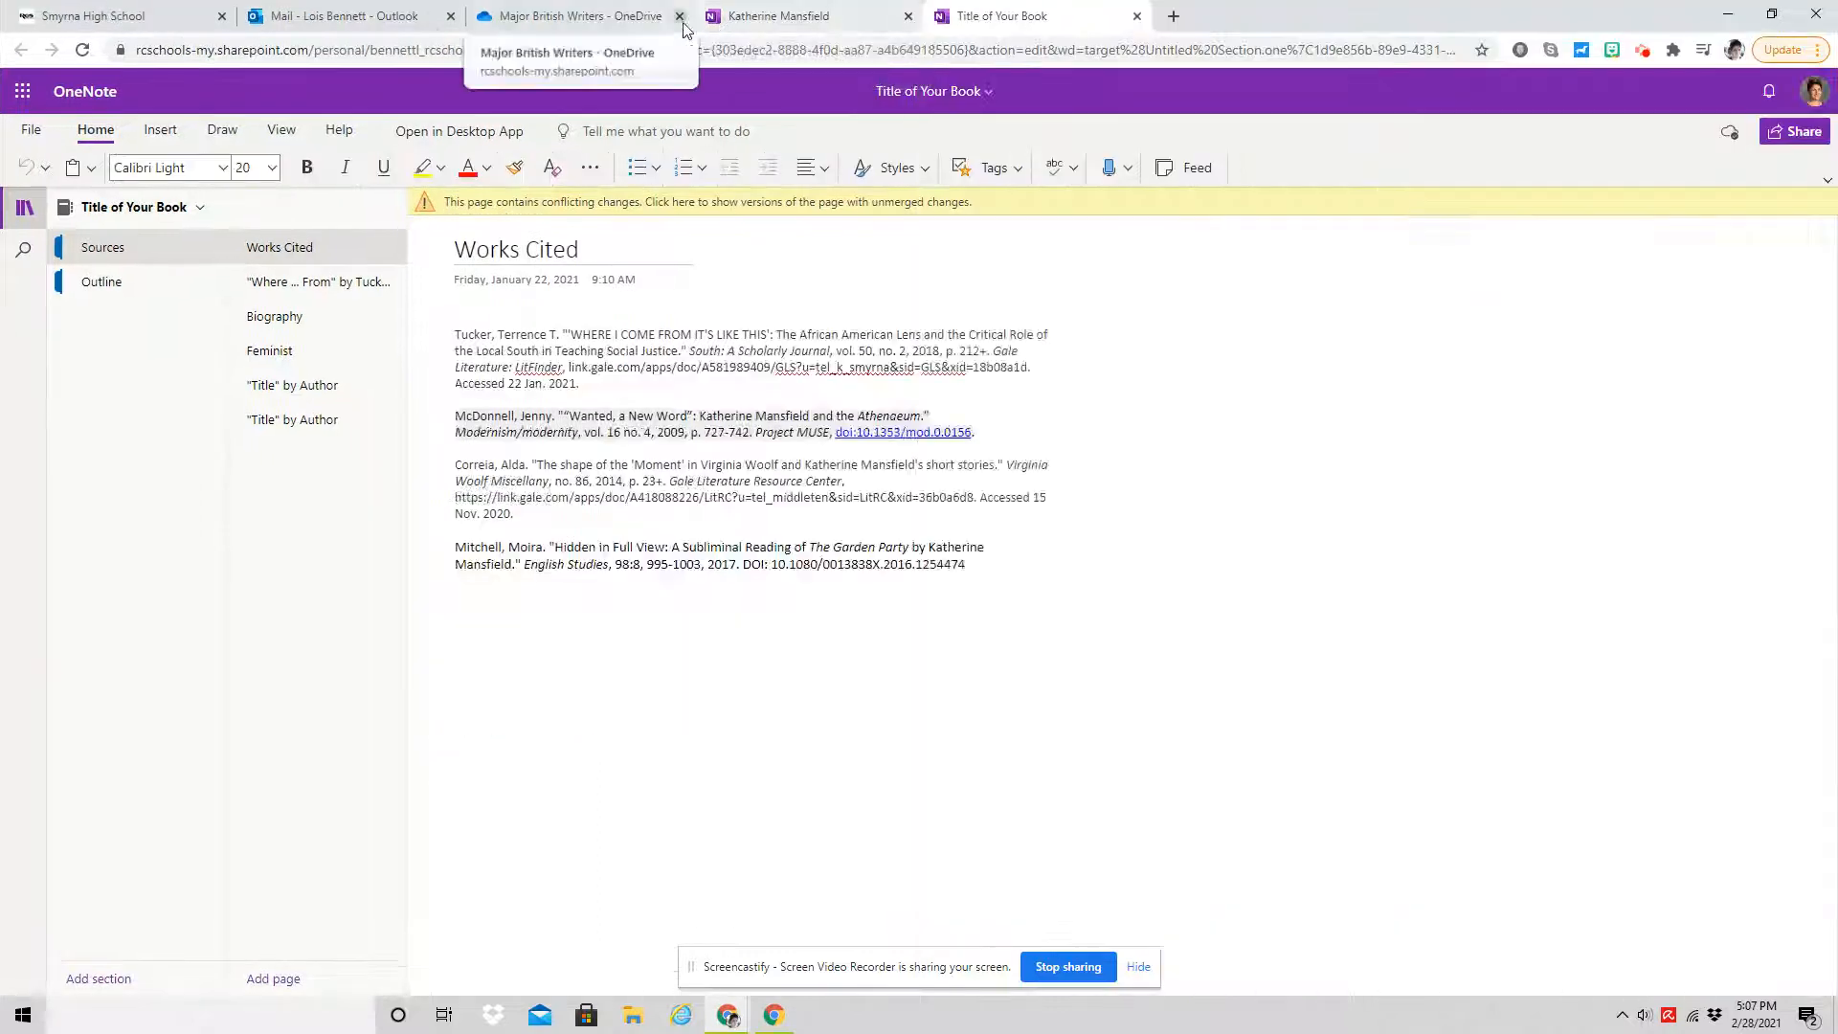
click(803, 19)
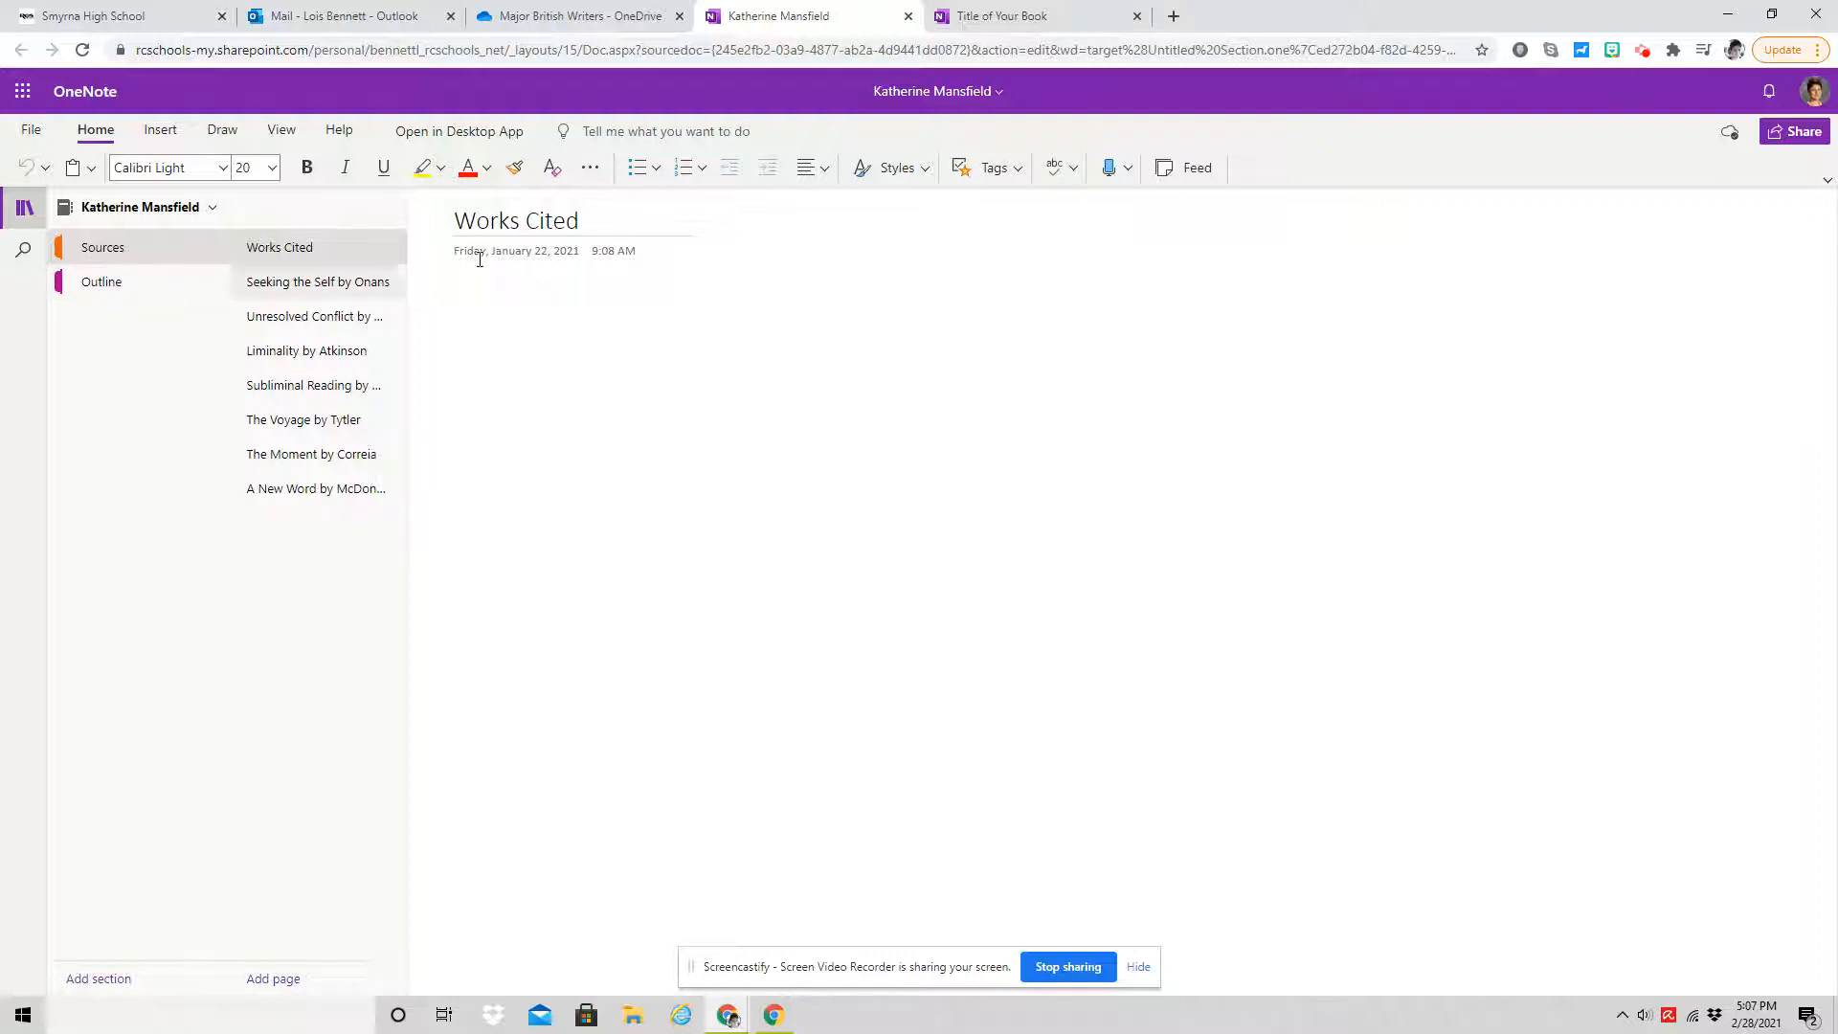
click(334, 287)
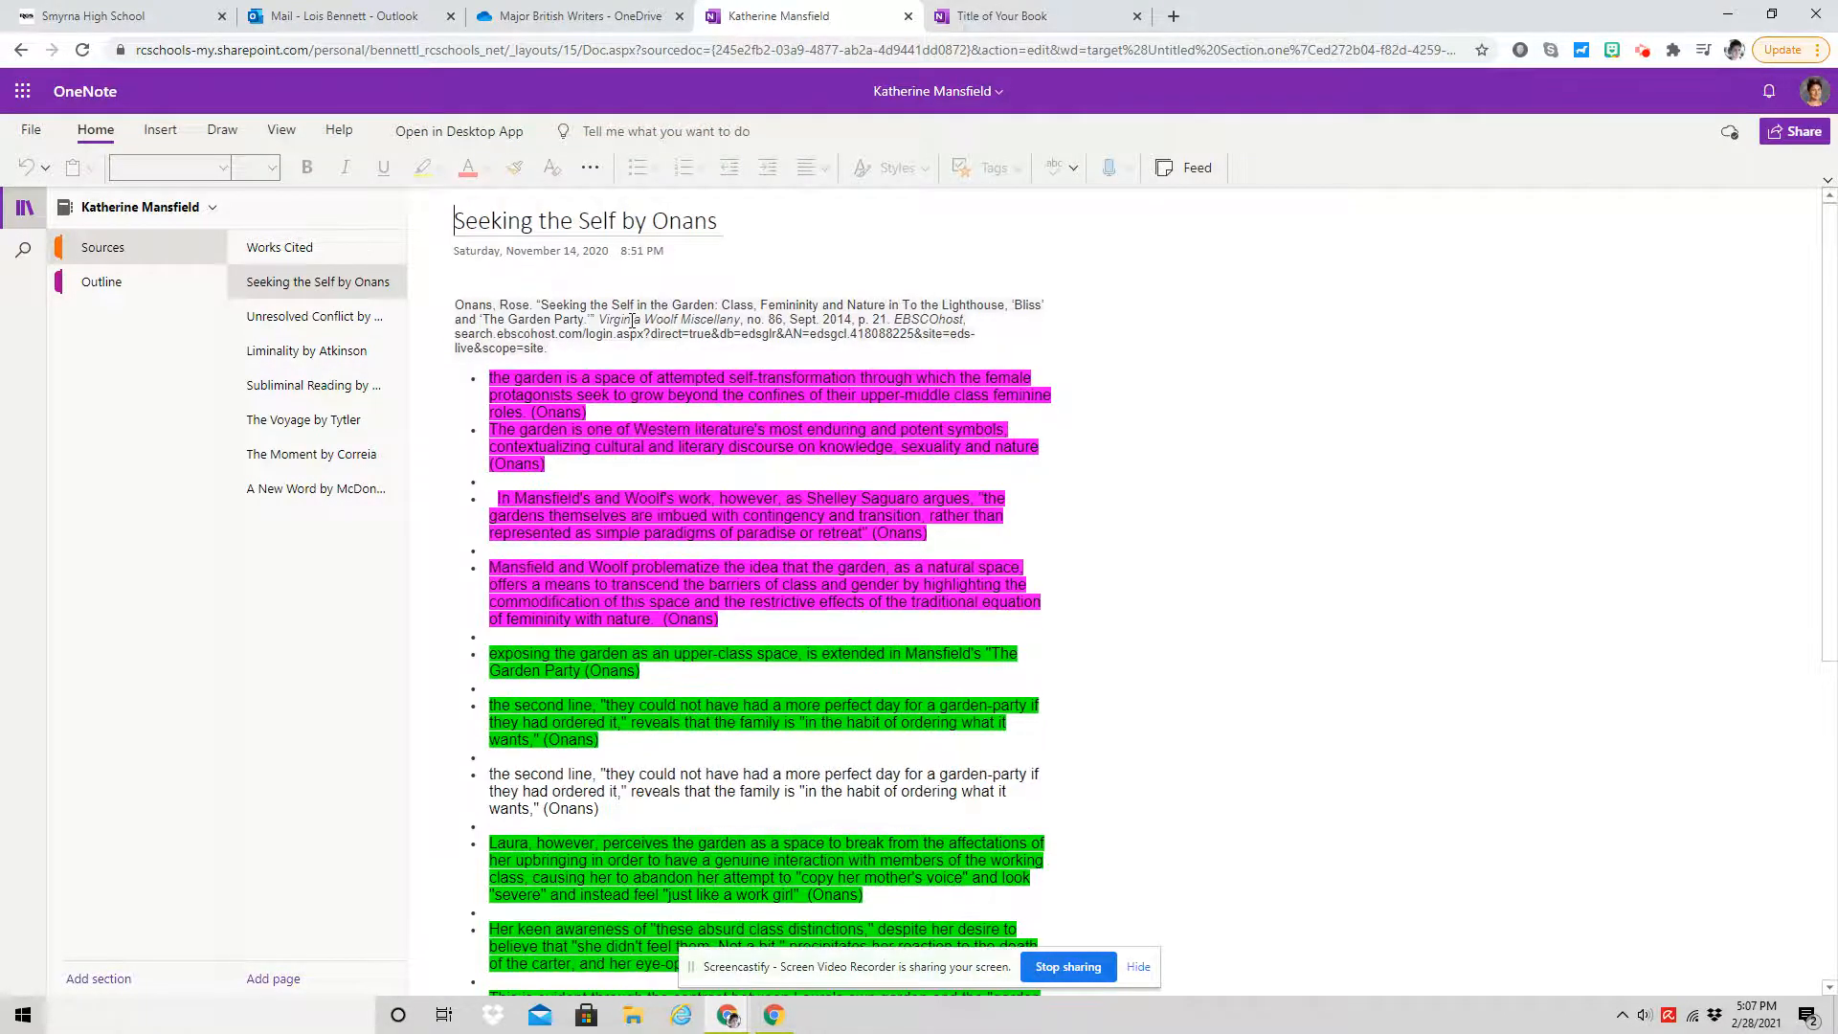
scroll(767, 814, down, 6)
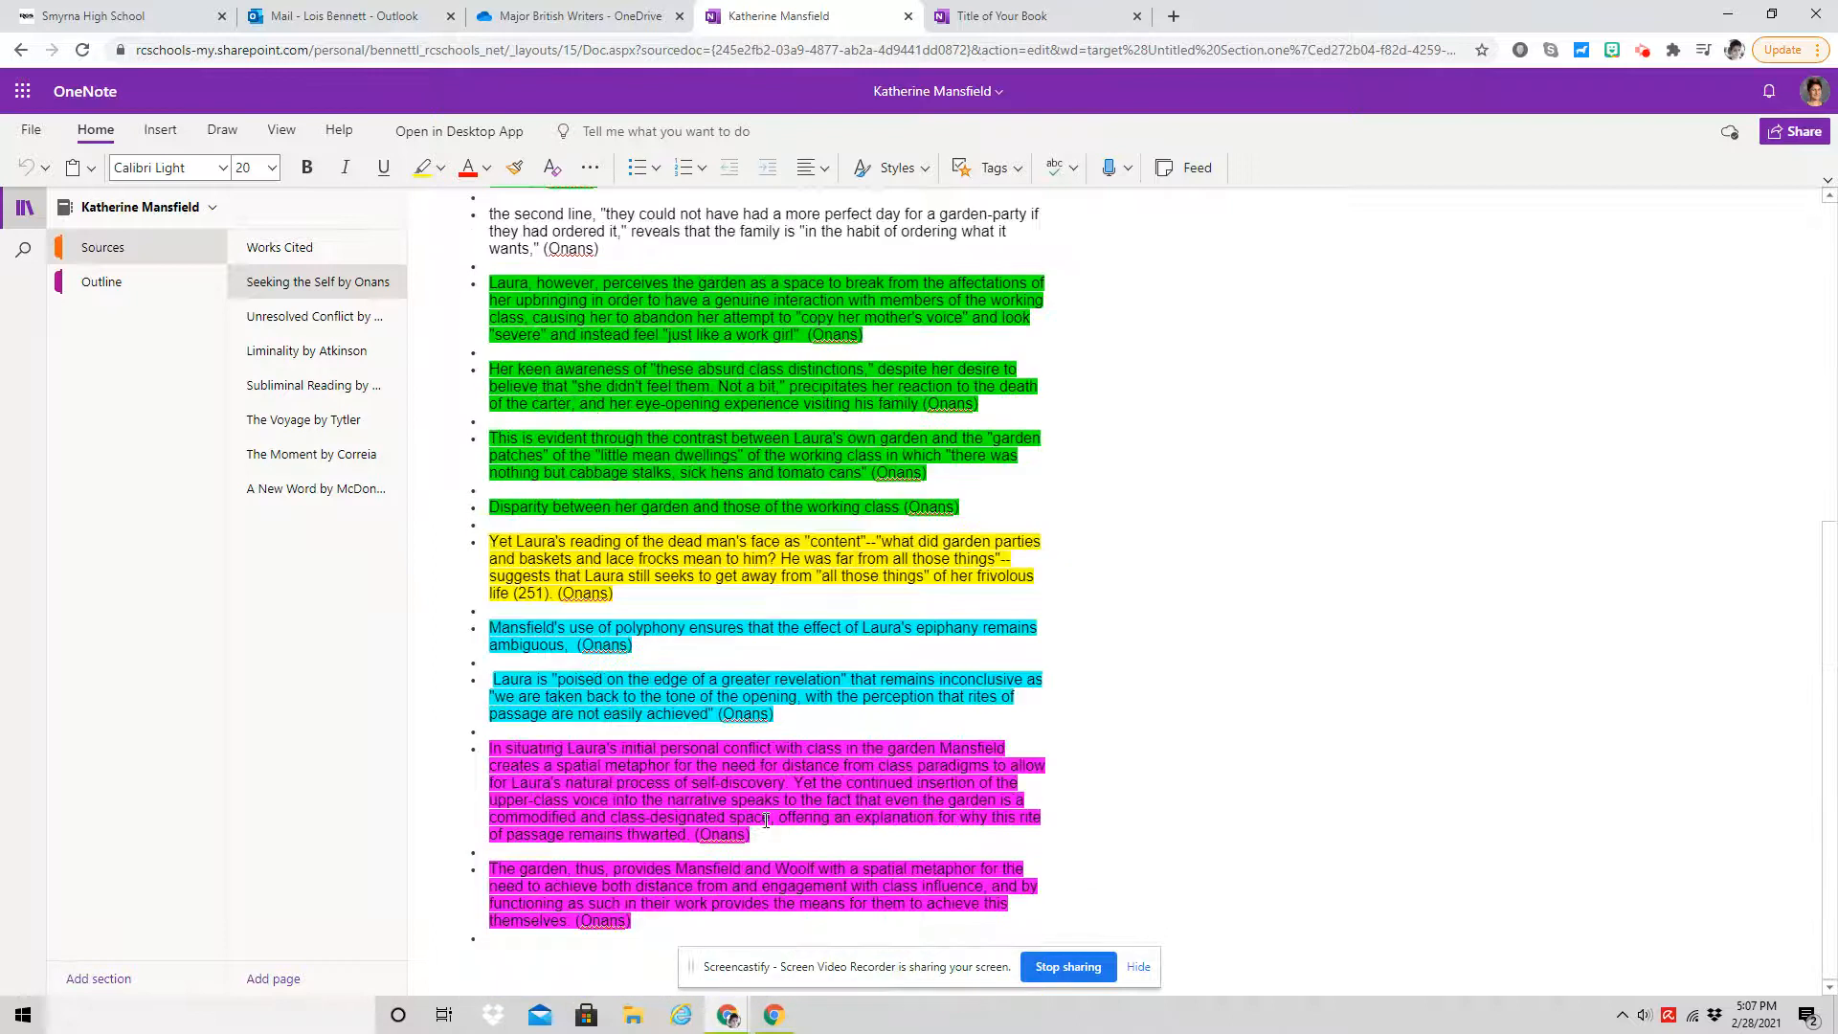
scroll(779, 810, up, 6)
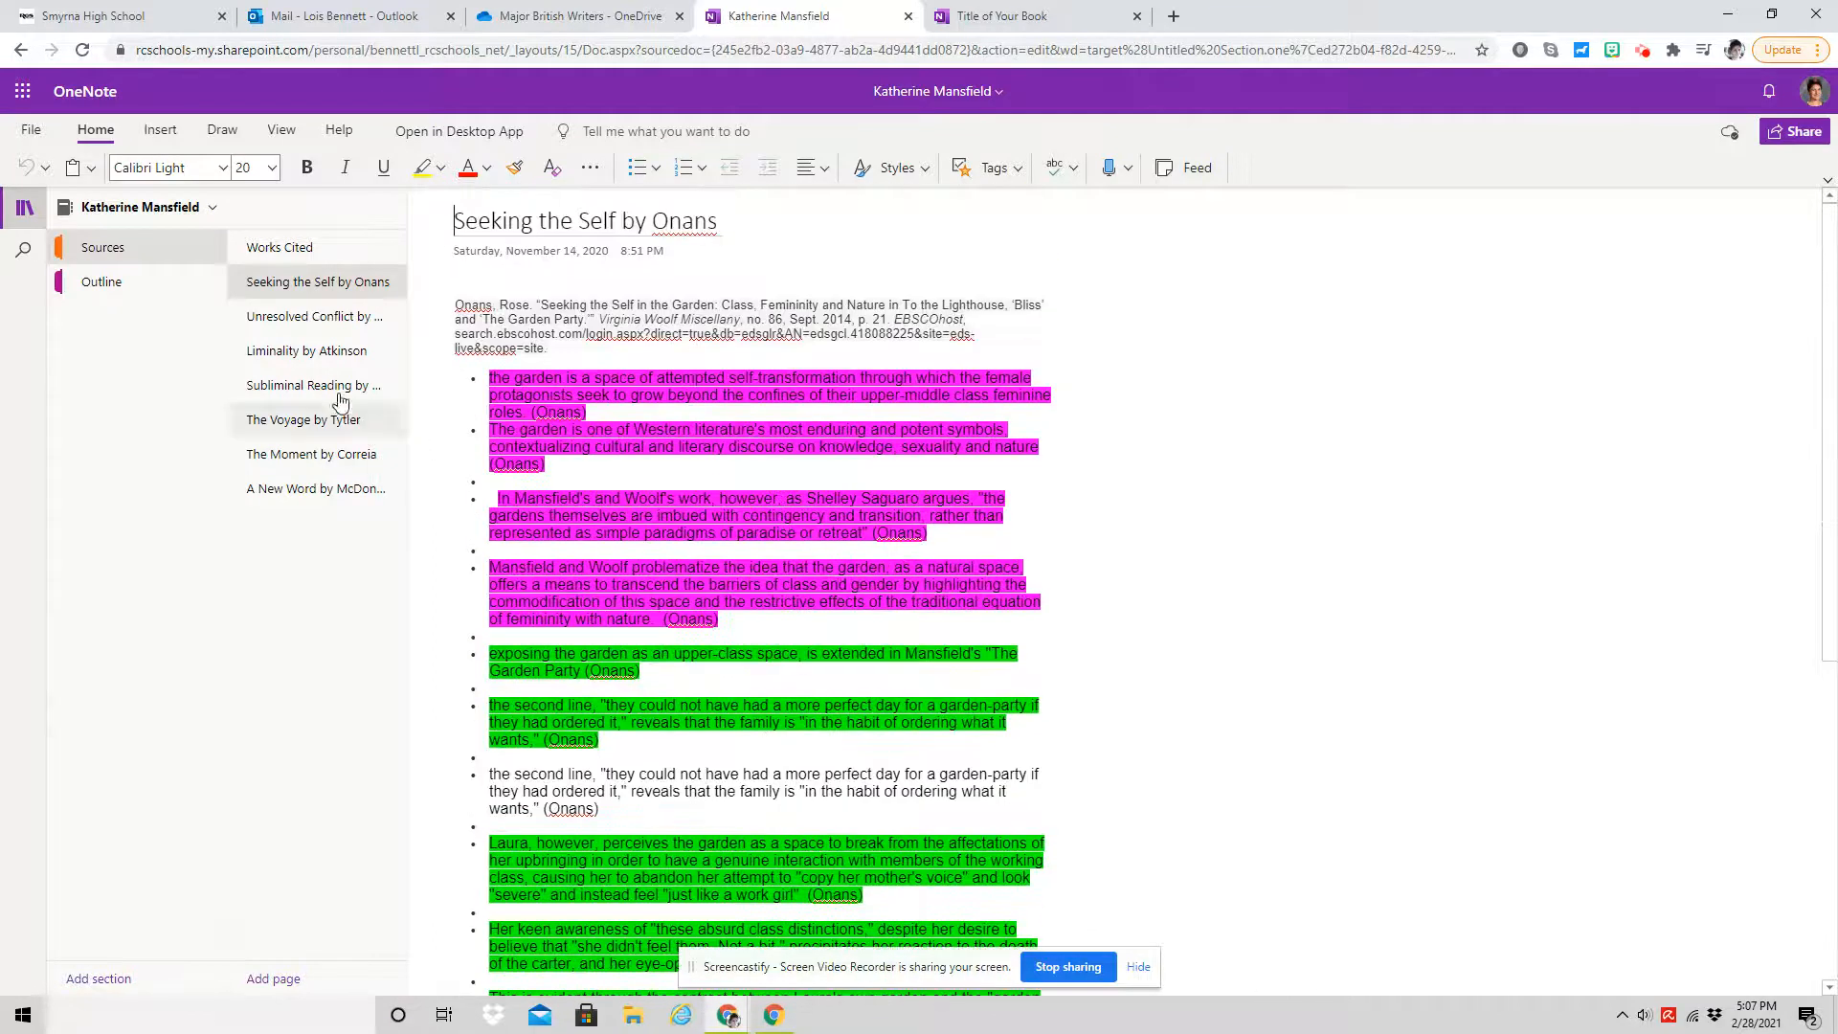
click(320, 320)
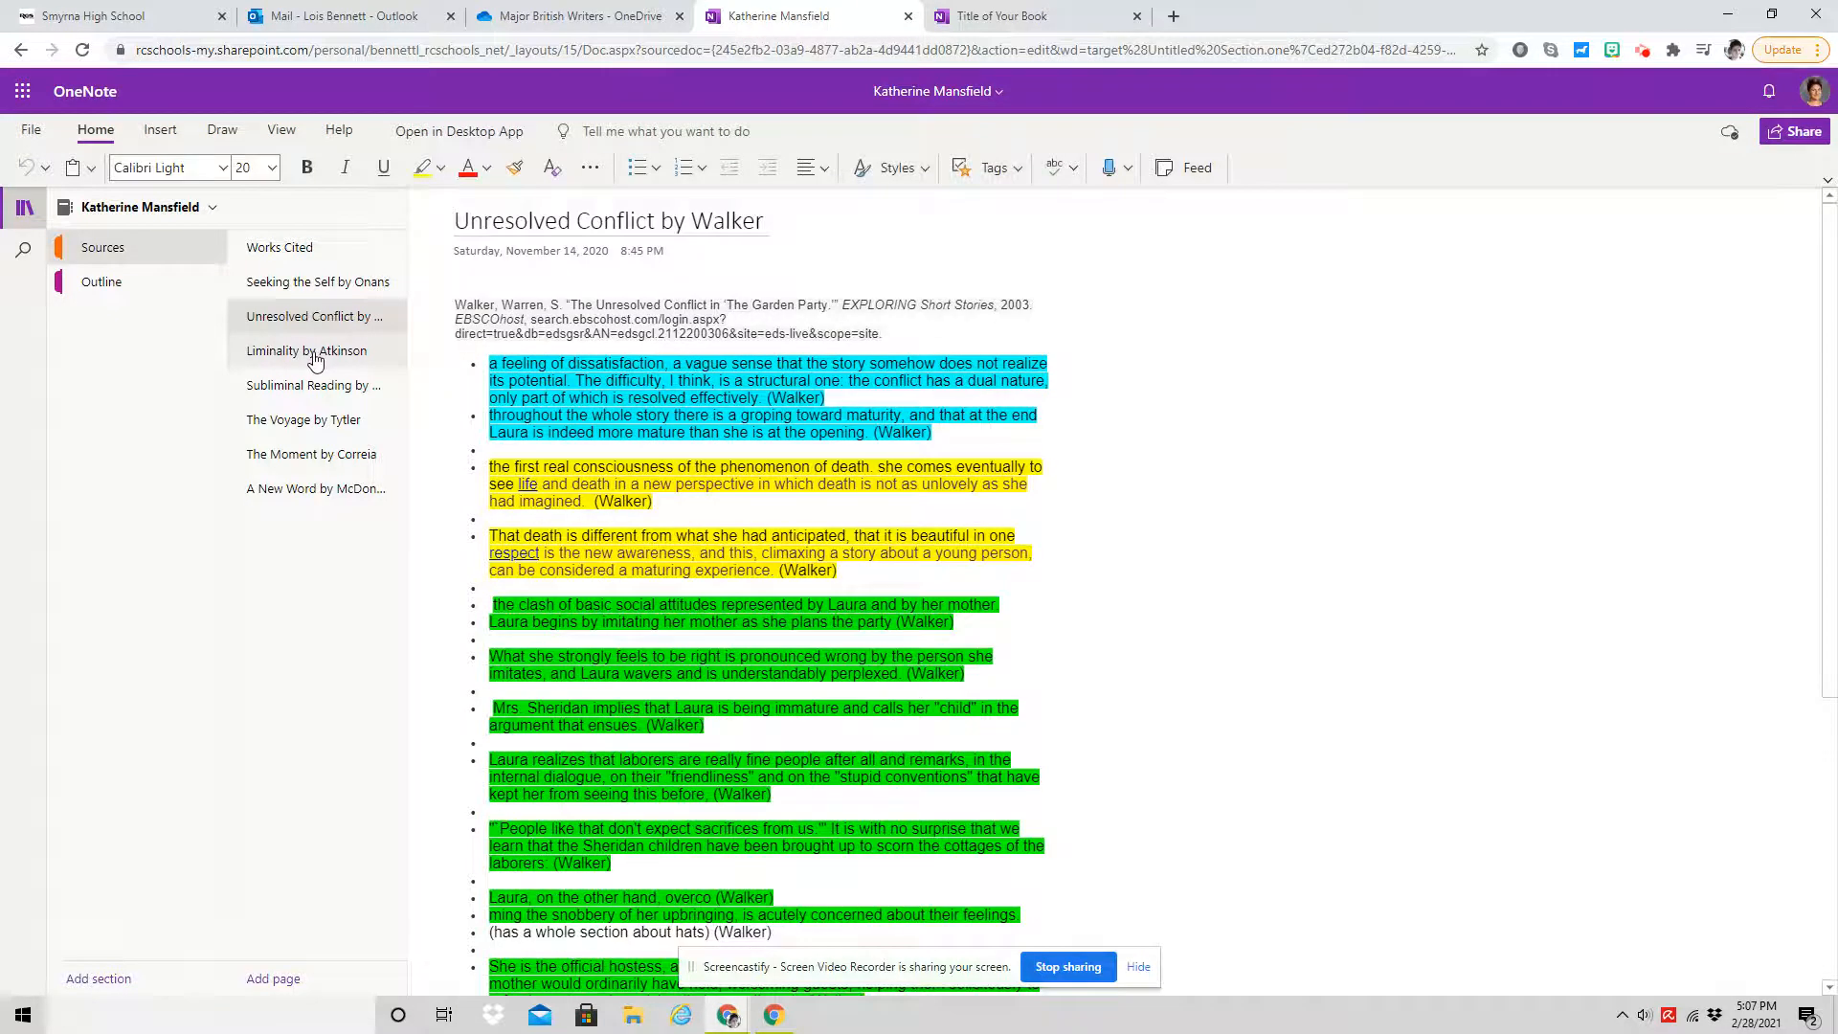
click(315, 356)
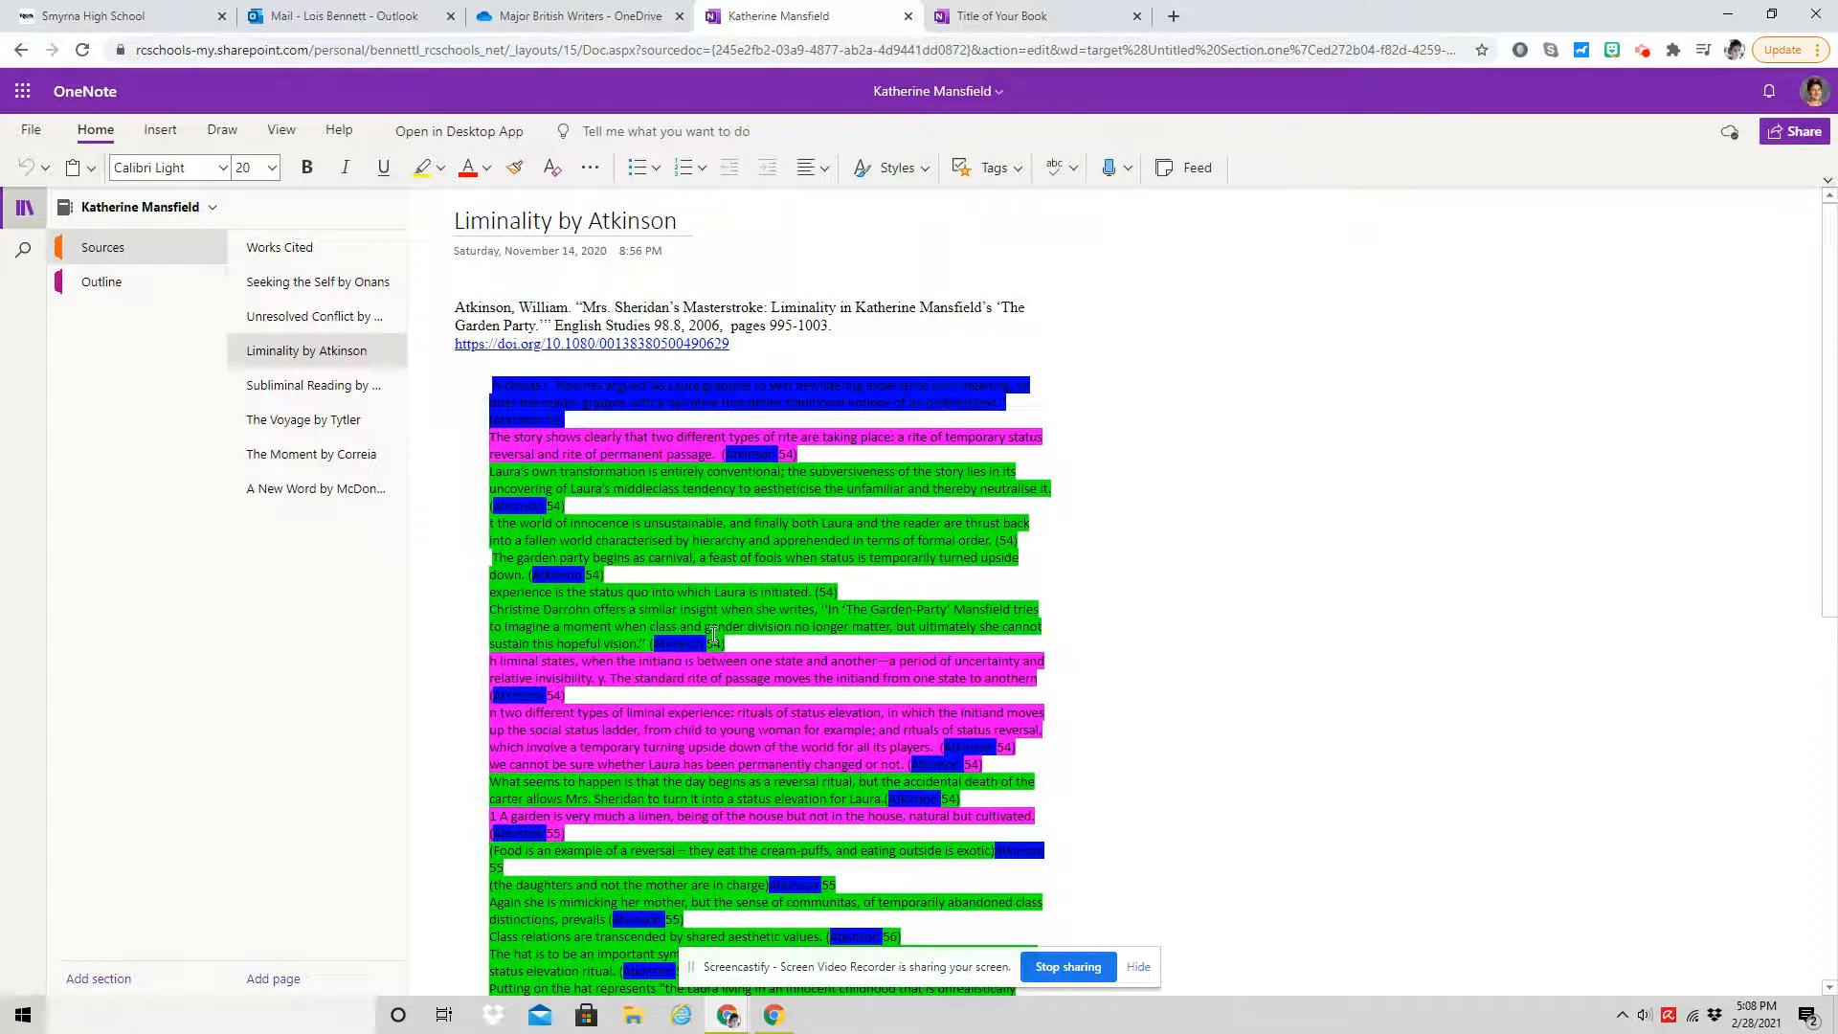
click(337, 391)
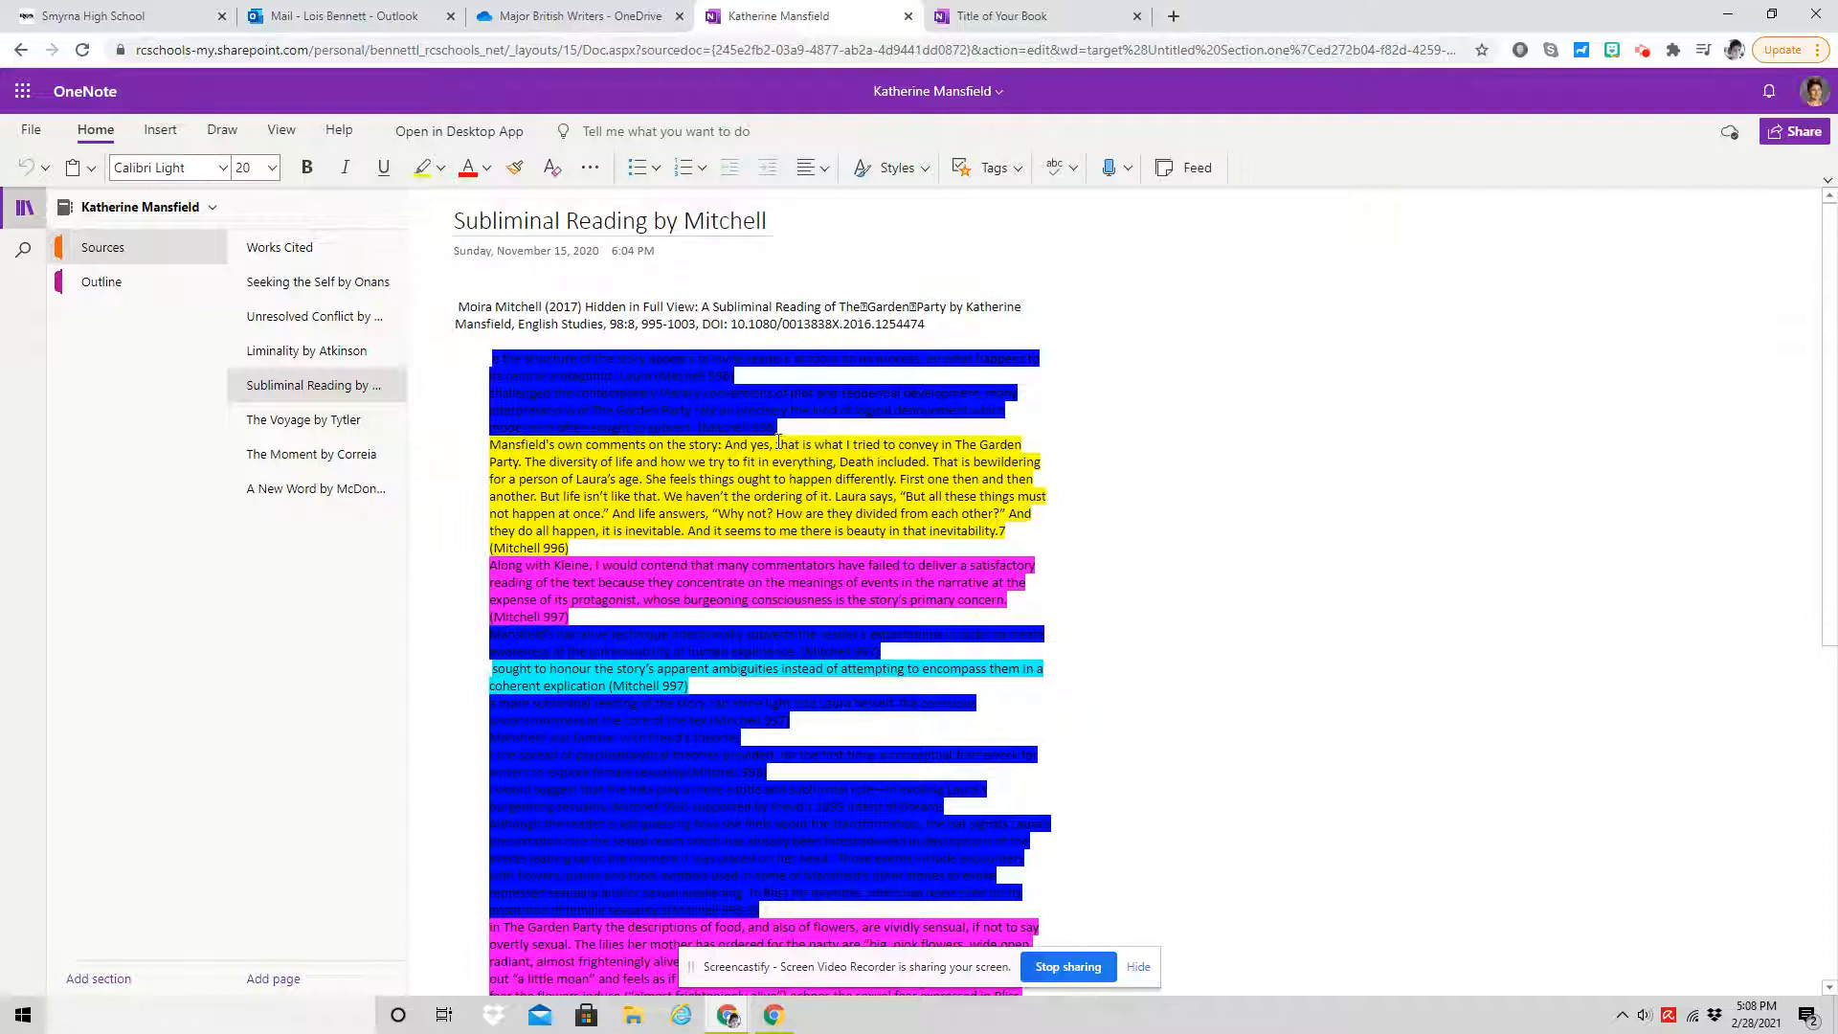
Examine the notes on the "I. Mansfield's Style" page in the notebook's Outline section.
click(308, 281)
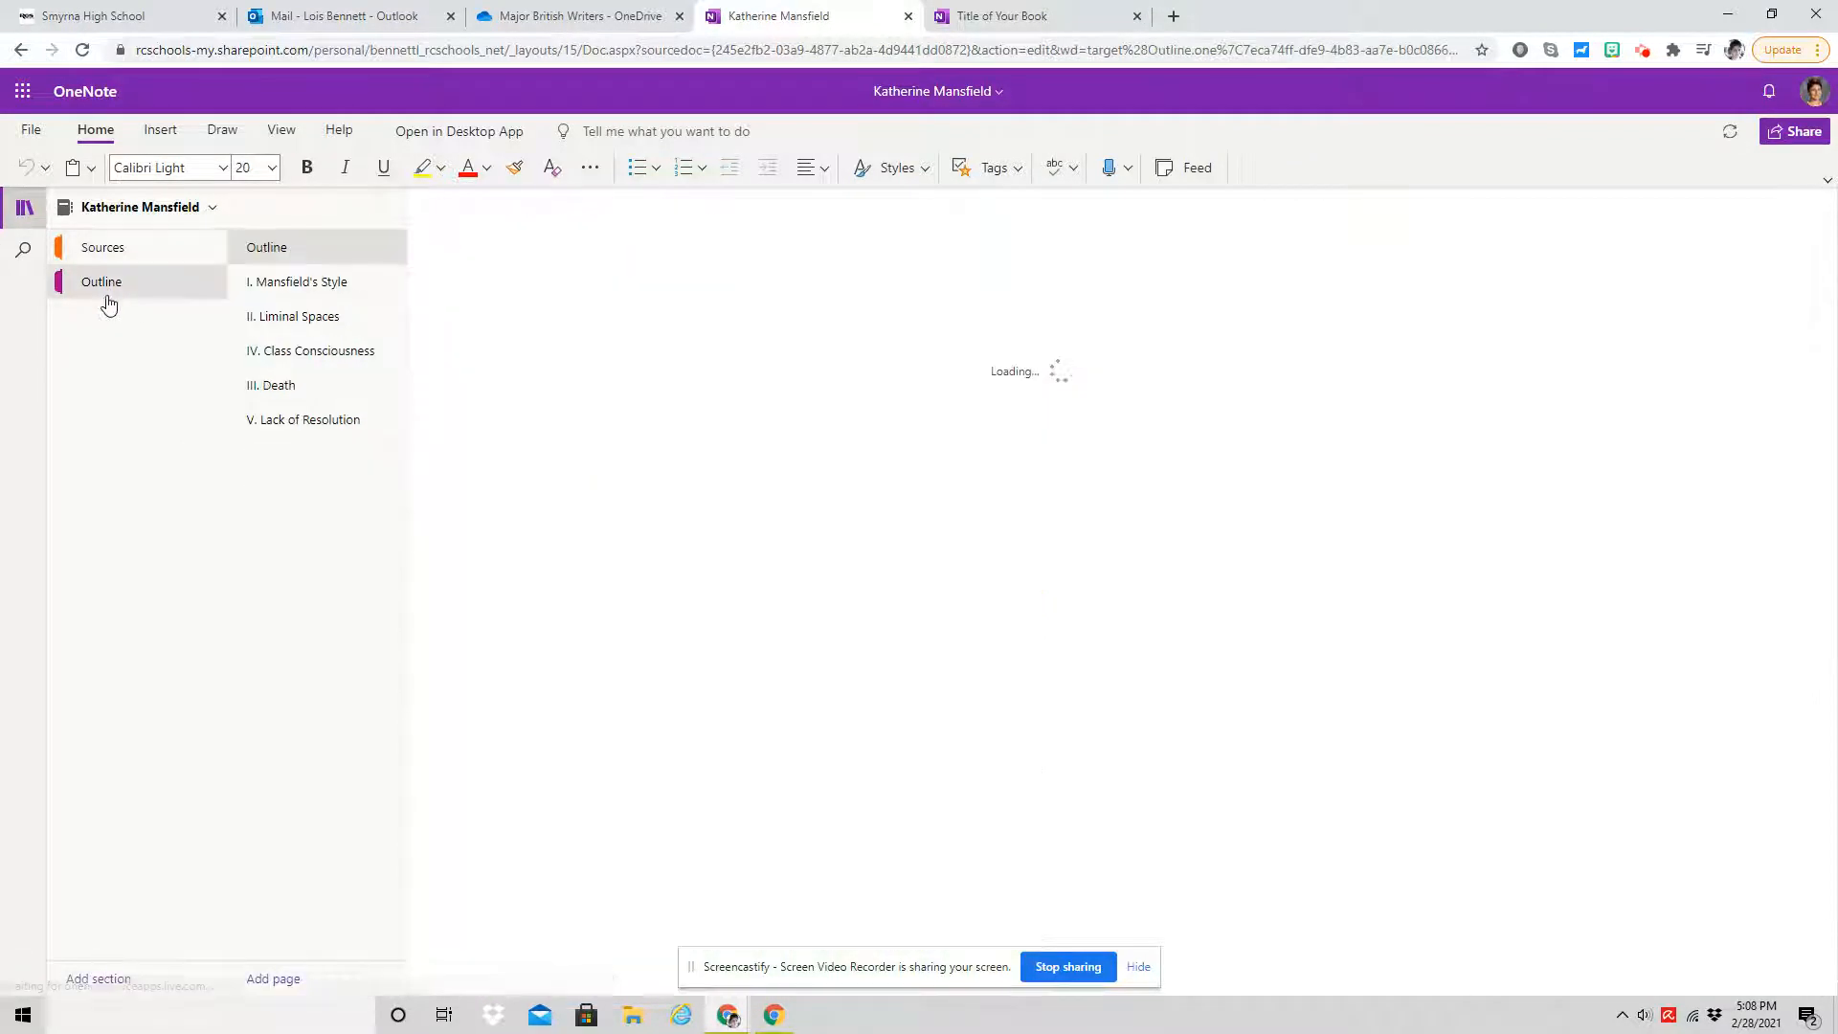
click(330, 283)
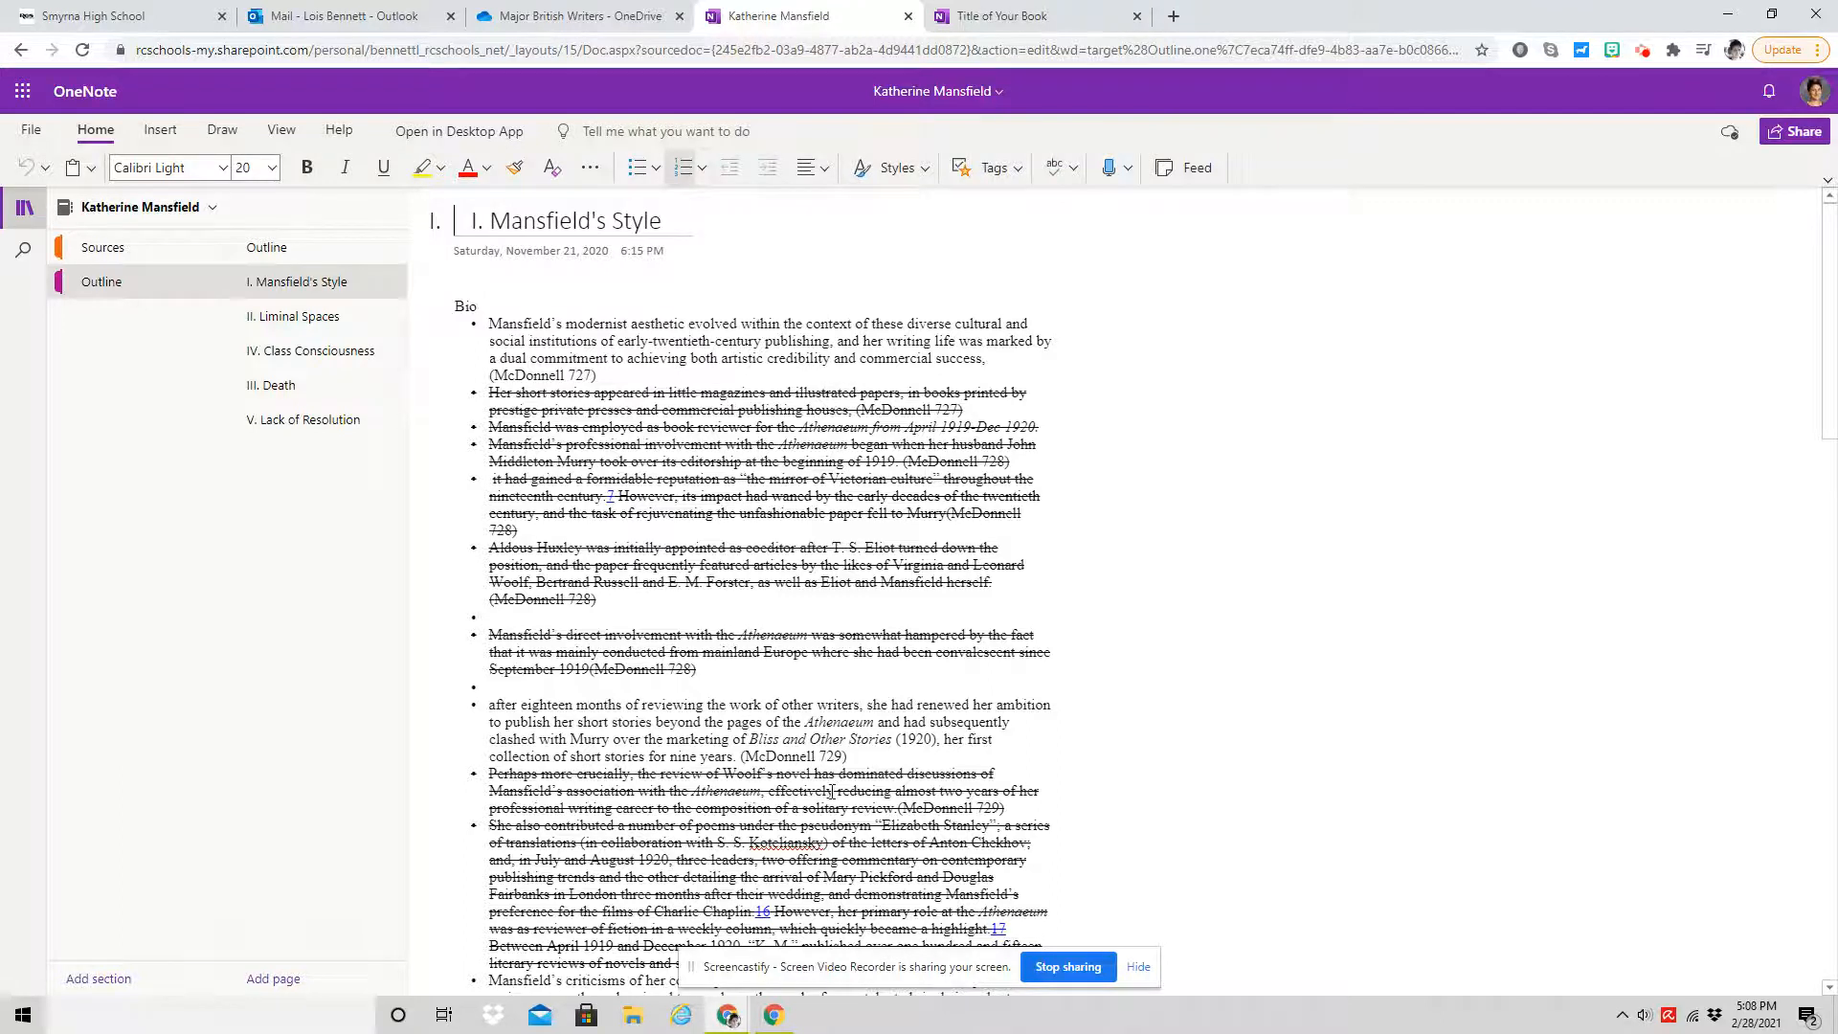
scroll(832, 792, down, 8)
scroll(845, 756, up, 8)
Open the Biography page in the Title of Your Book notebook and place its window side by side with the Word document.
click(1012, 17)
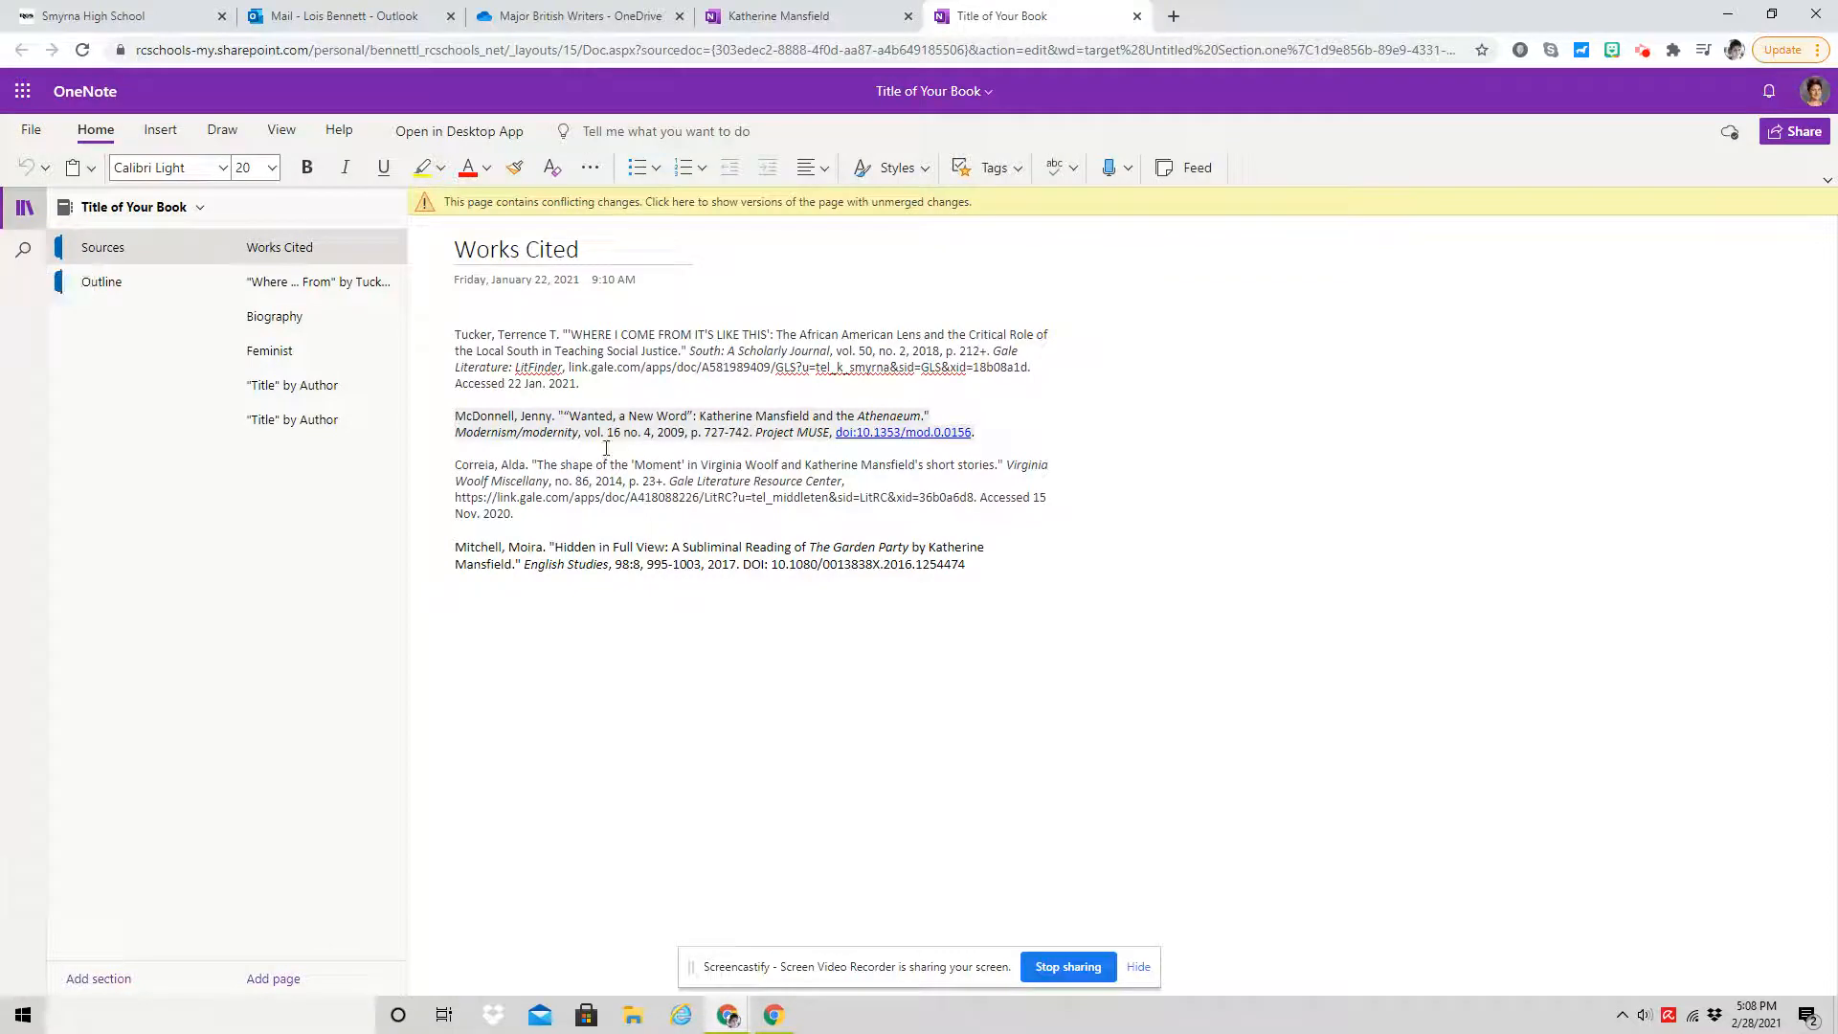
click(310, 292)
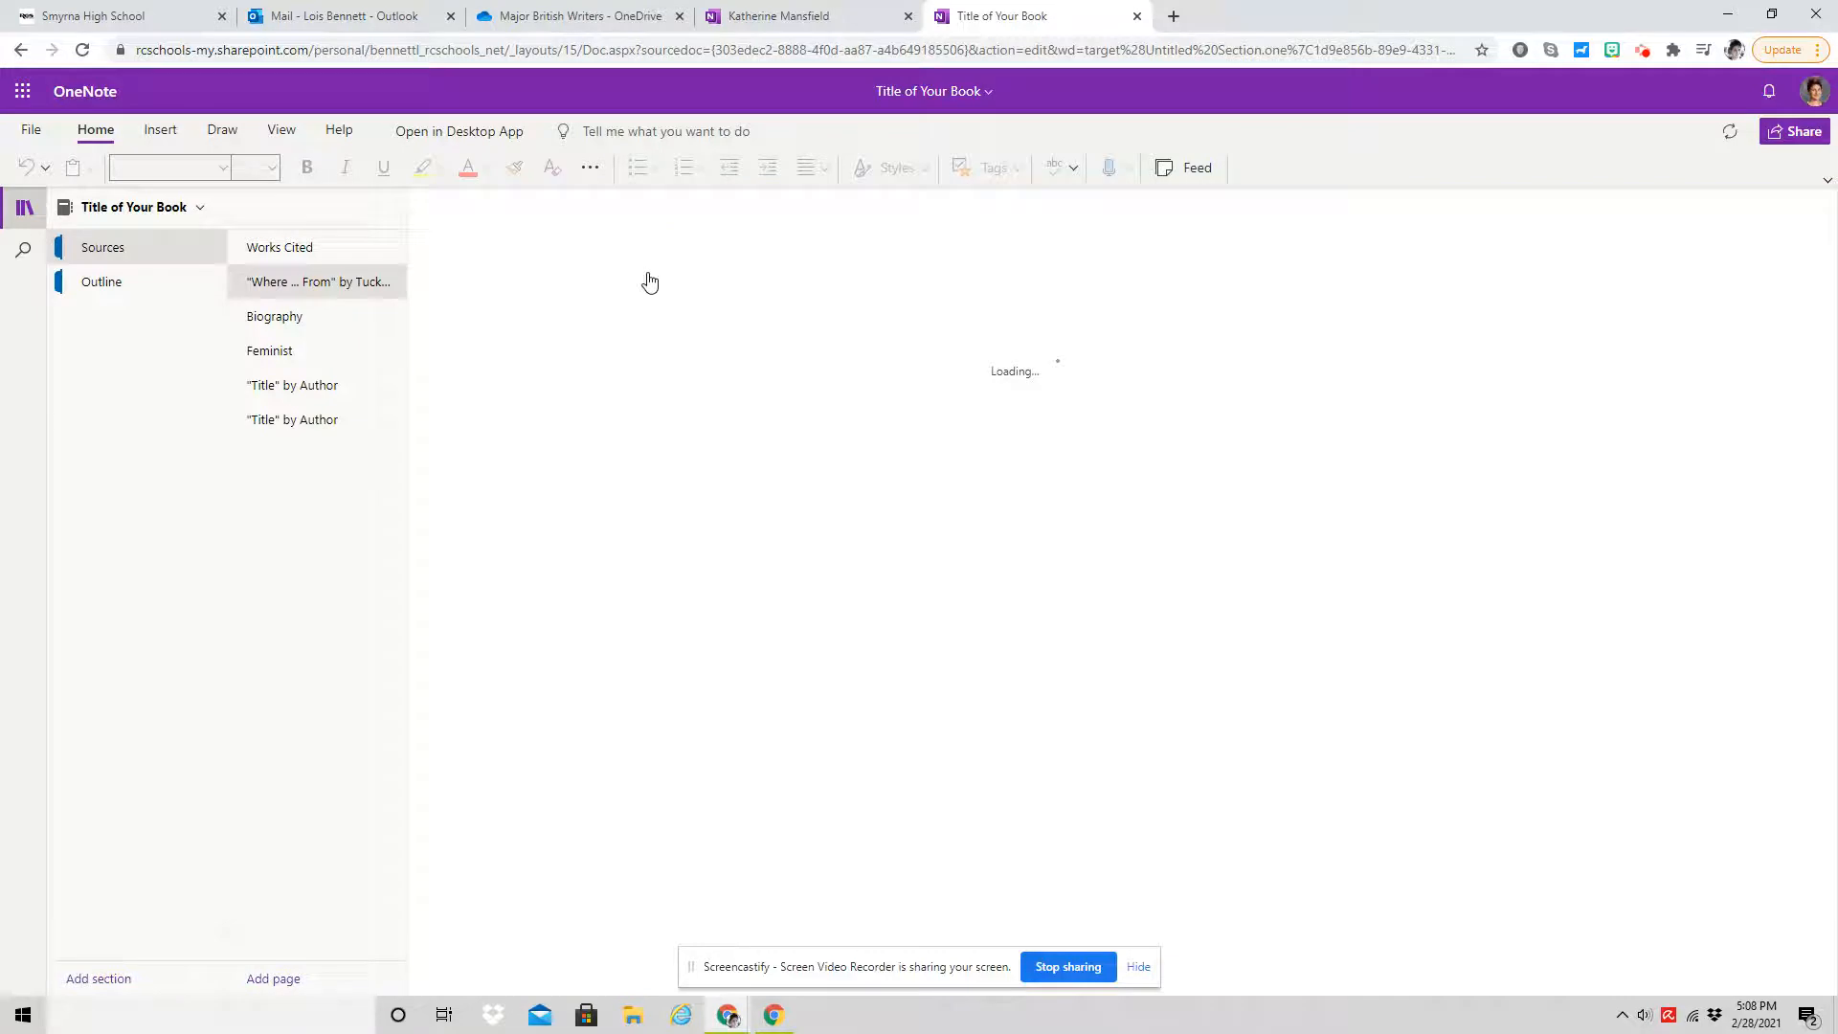
click(304, 329)
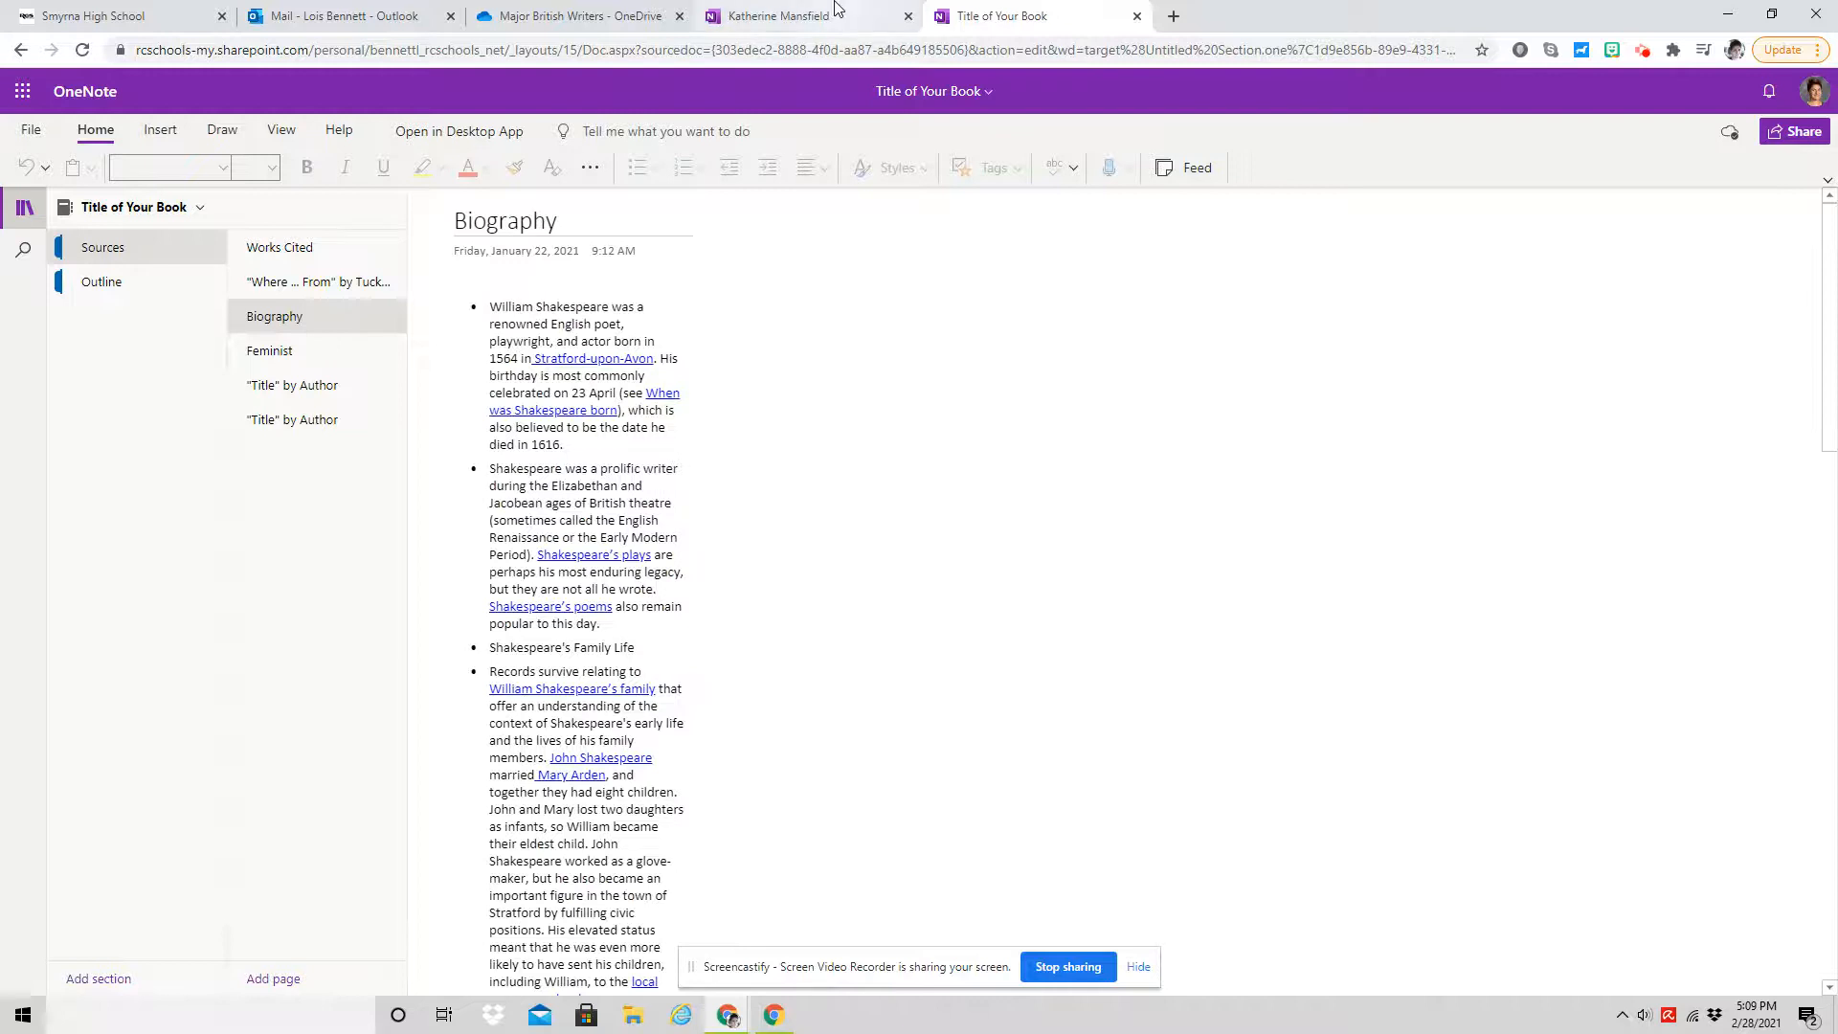
click(1771, 15)
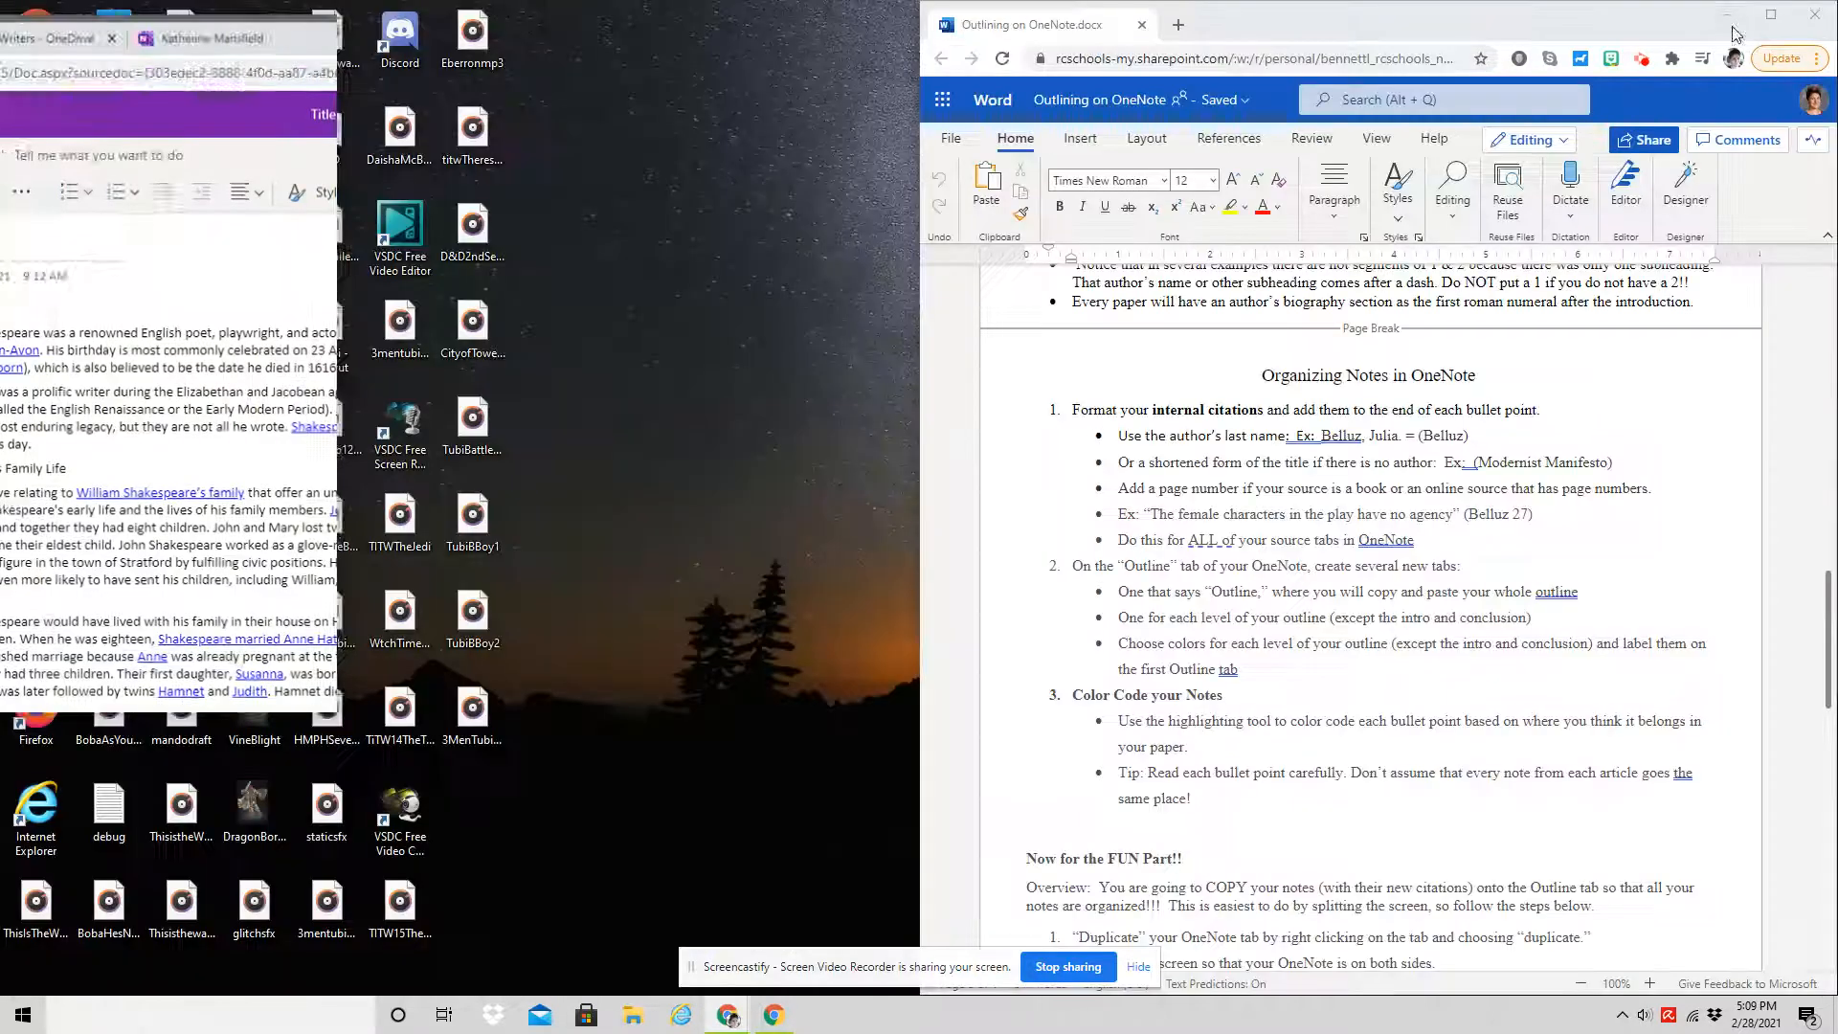
drag(193, 40, 2, 75)
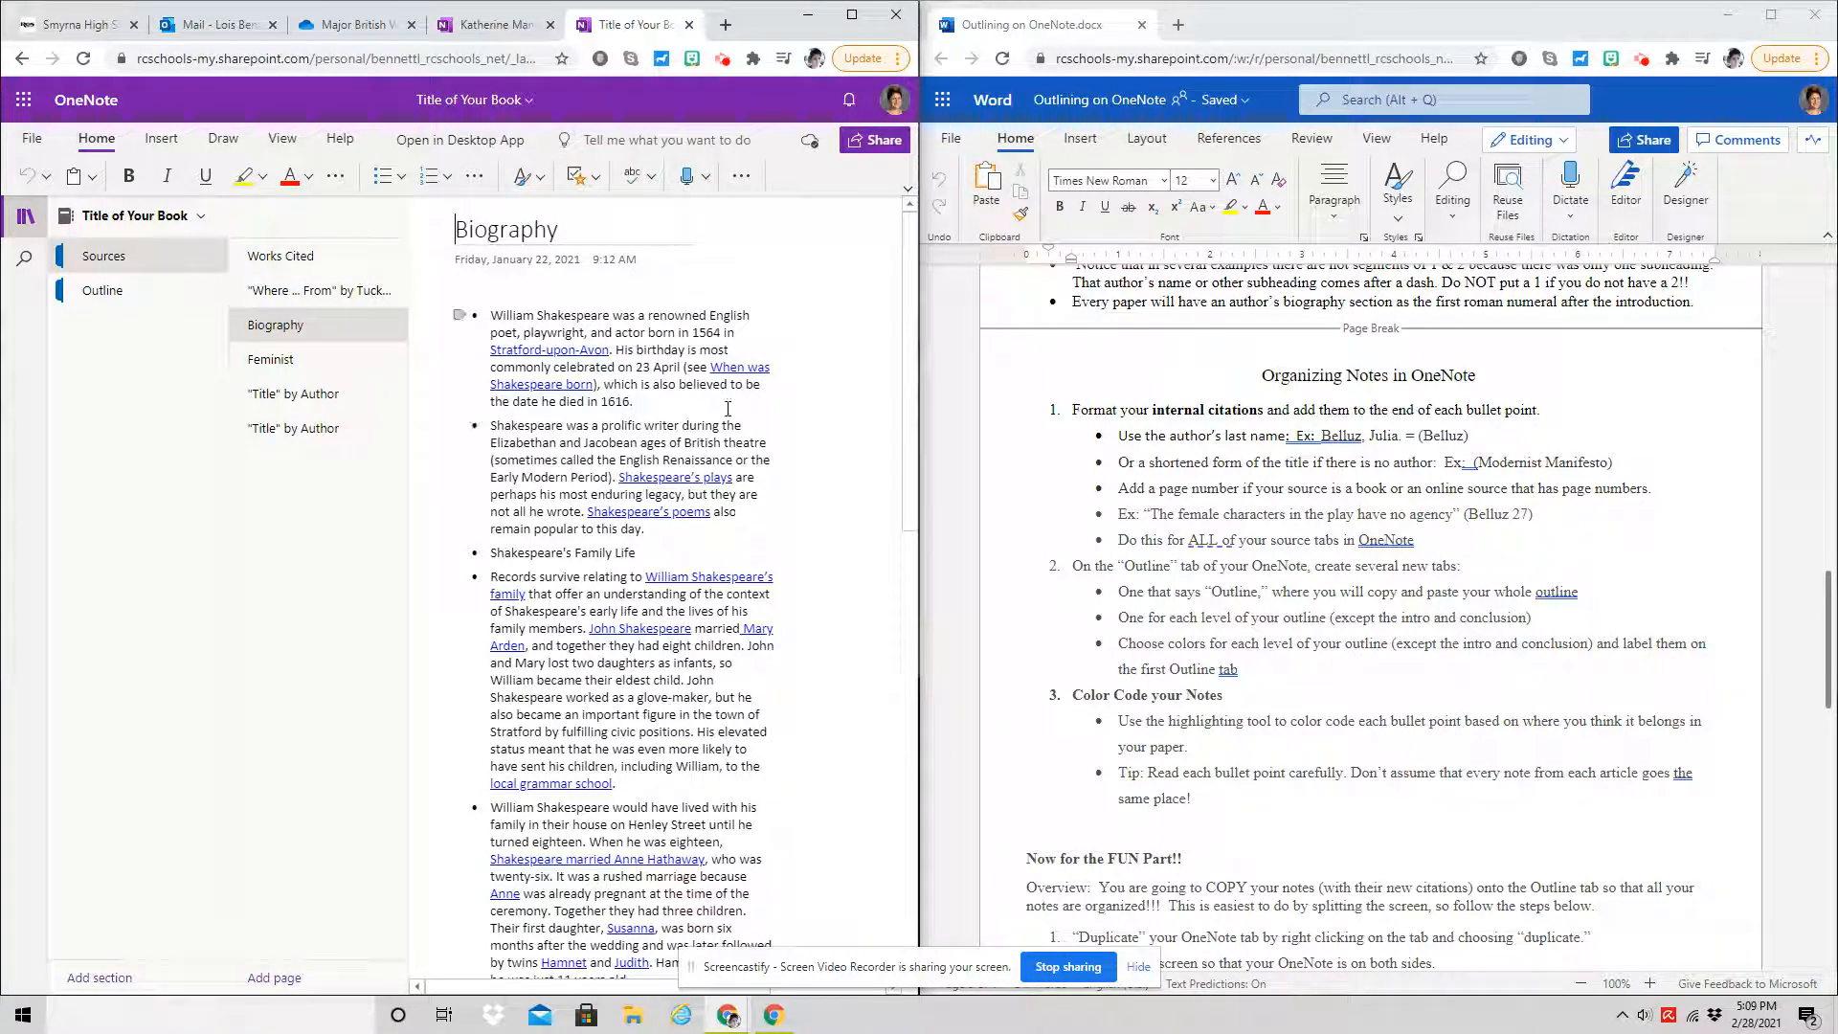
Add the internal citation "(William Shakespeare)" at the end of the first bullet on the Biography page.
click(684, 402)
text(B)
key(BackSpace)
text(()
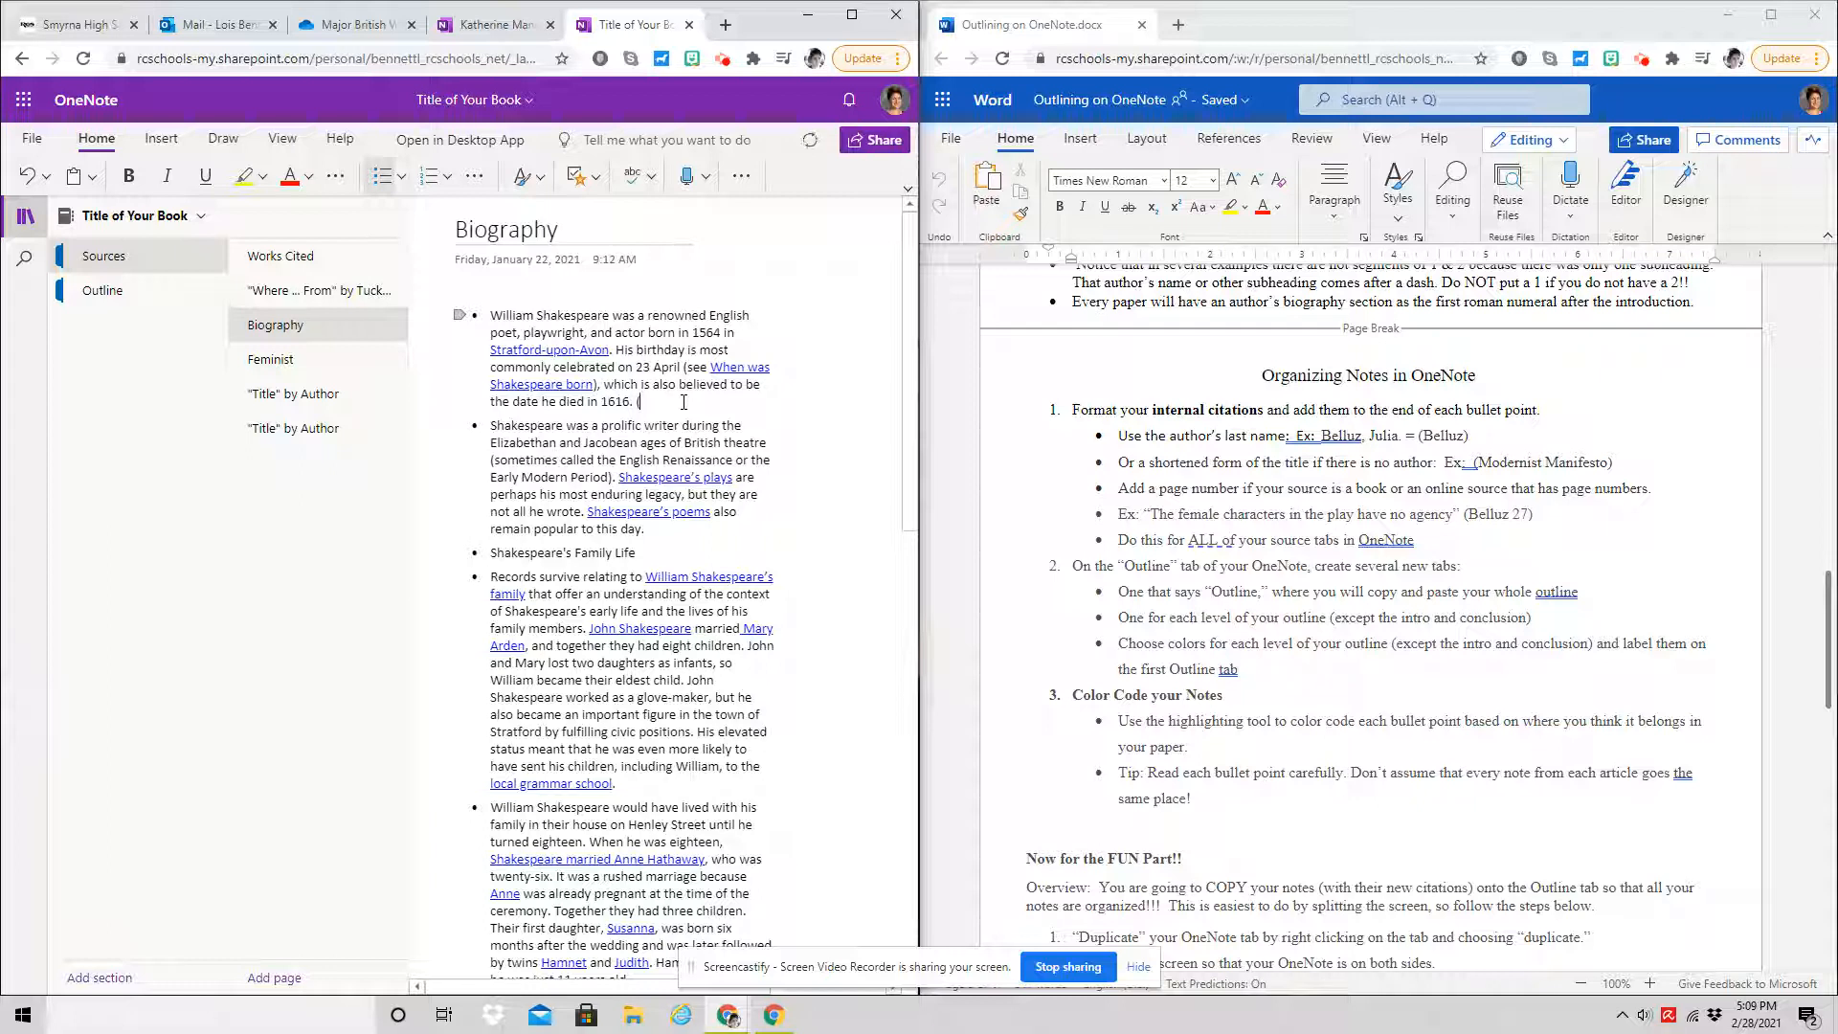
text(William Shakepspeare)
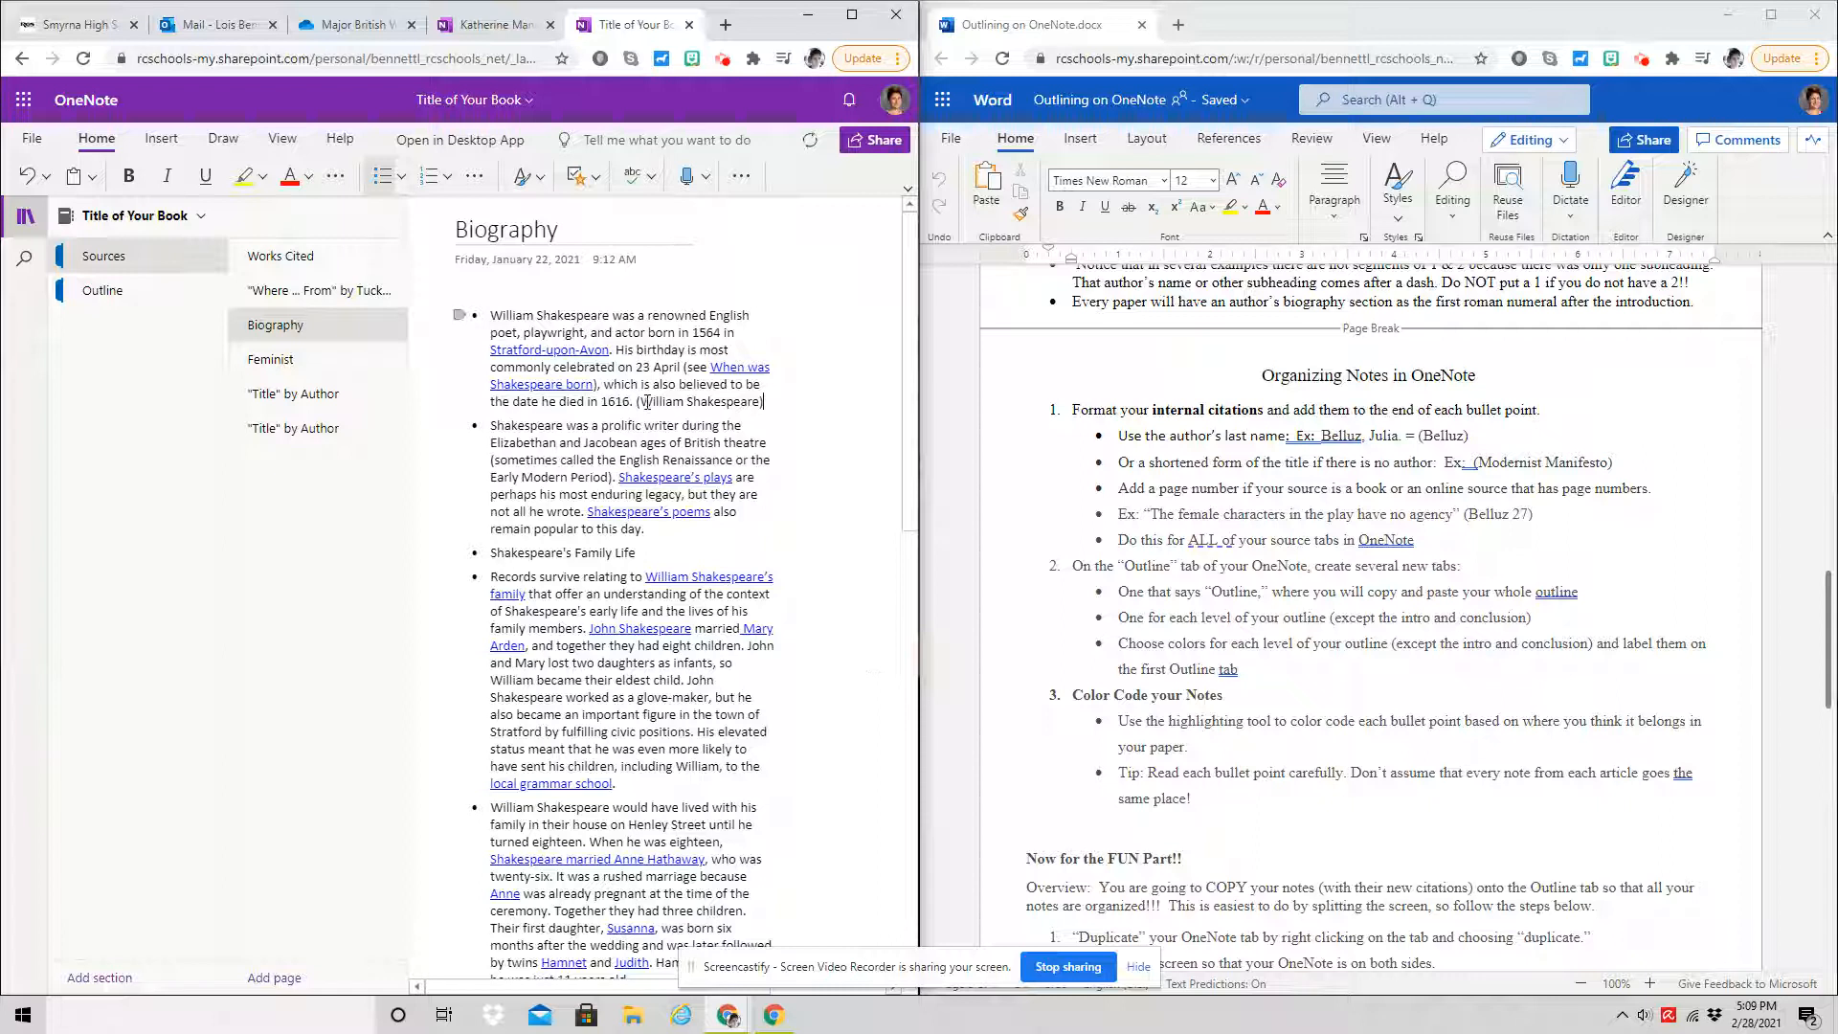
Copy the "(William Shakespeare)" citation onto the ends of the prolific writer, Shakespeare's Family Life and family records bullets.
drag(638, 401, 766, 406)
key(ctrl+c)
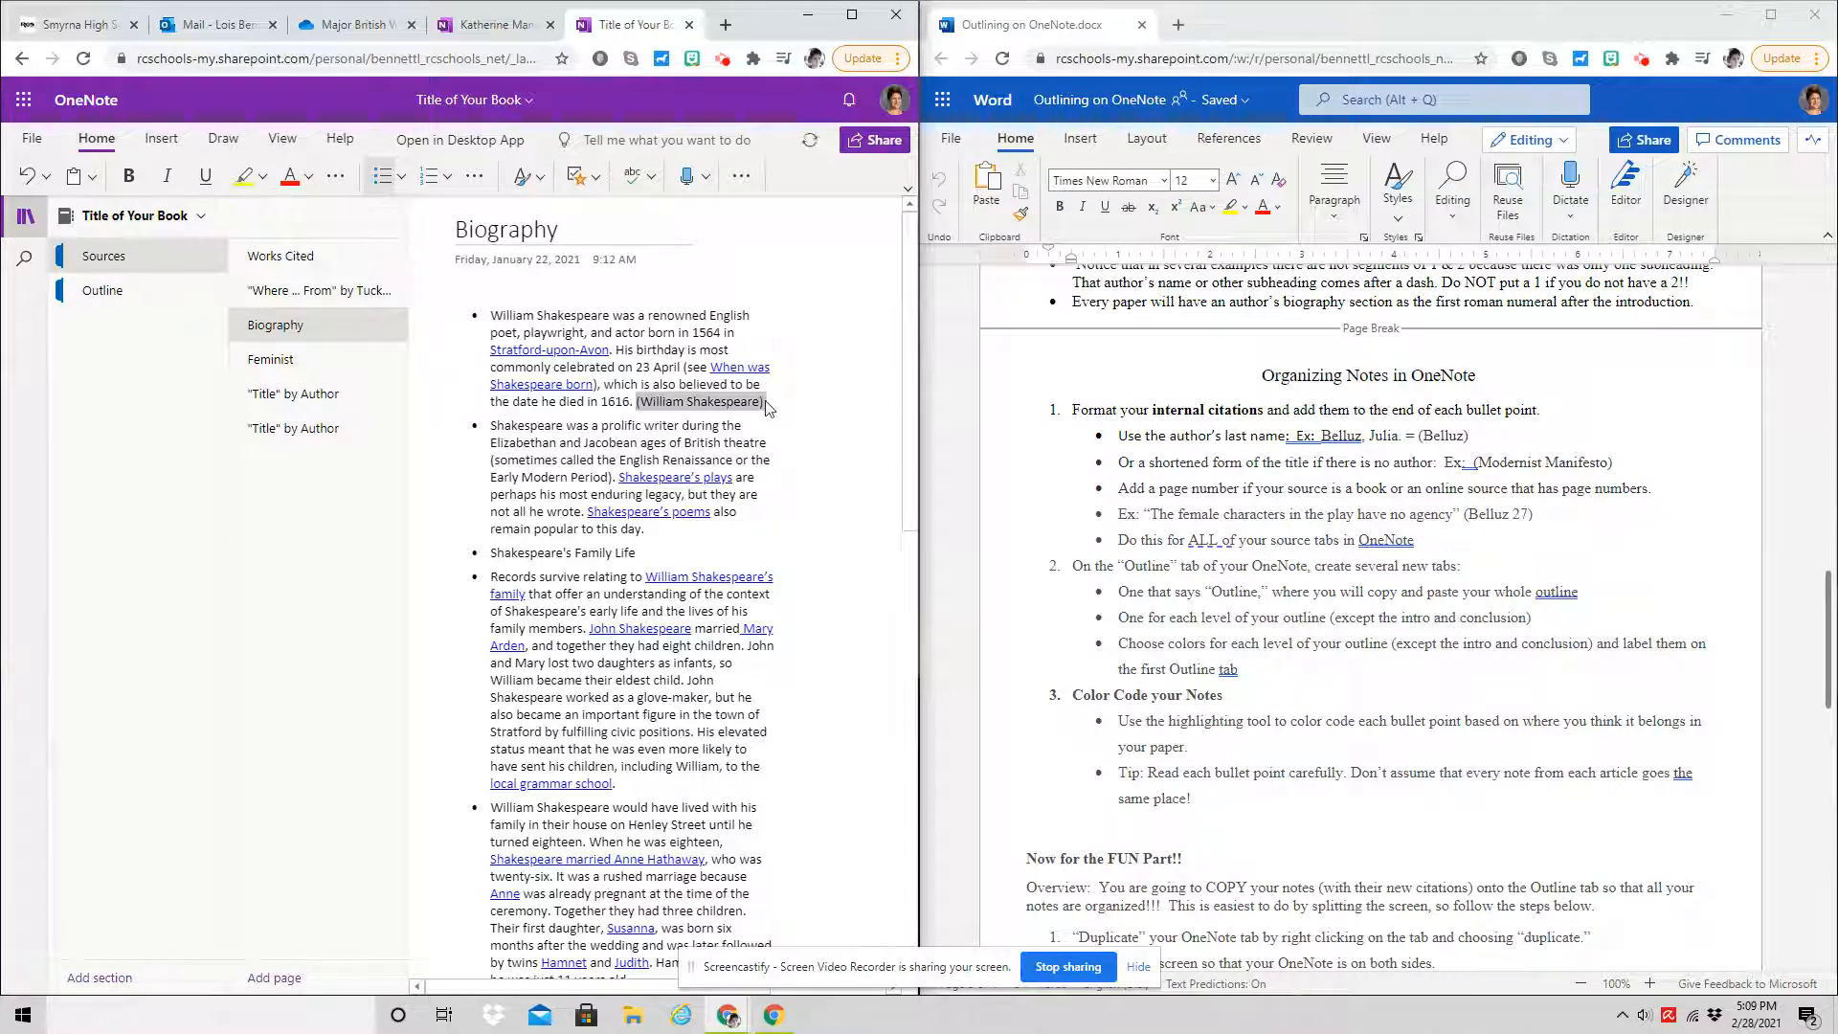
click(656, 533)
key(ctrl+v)
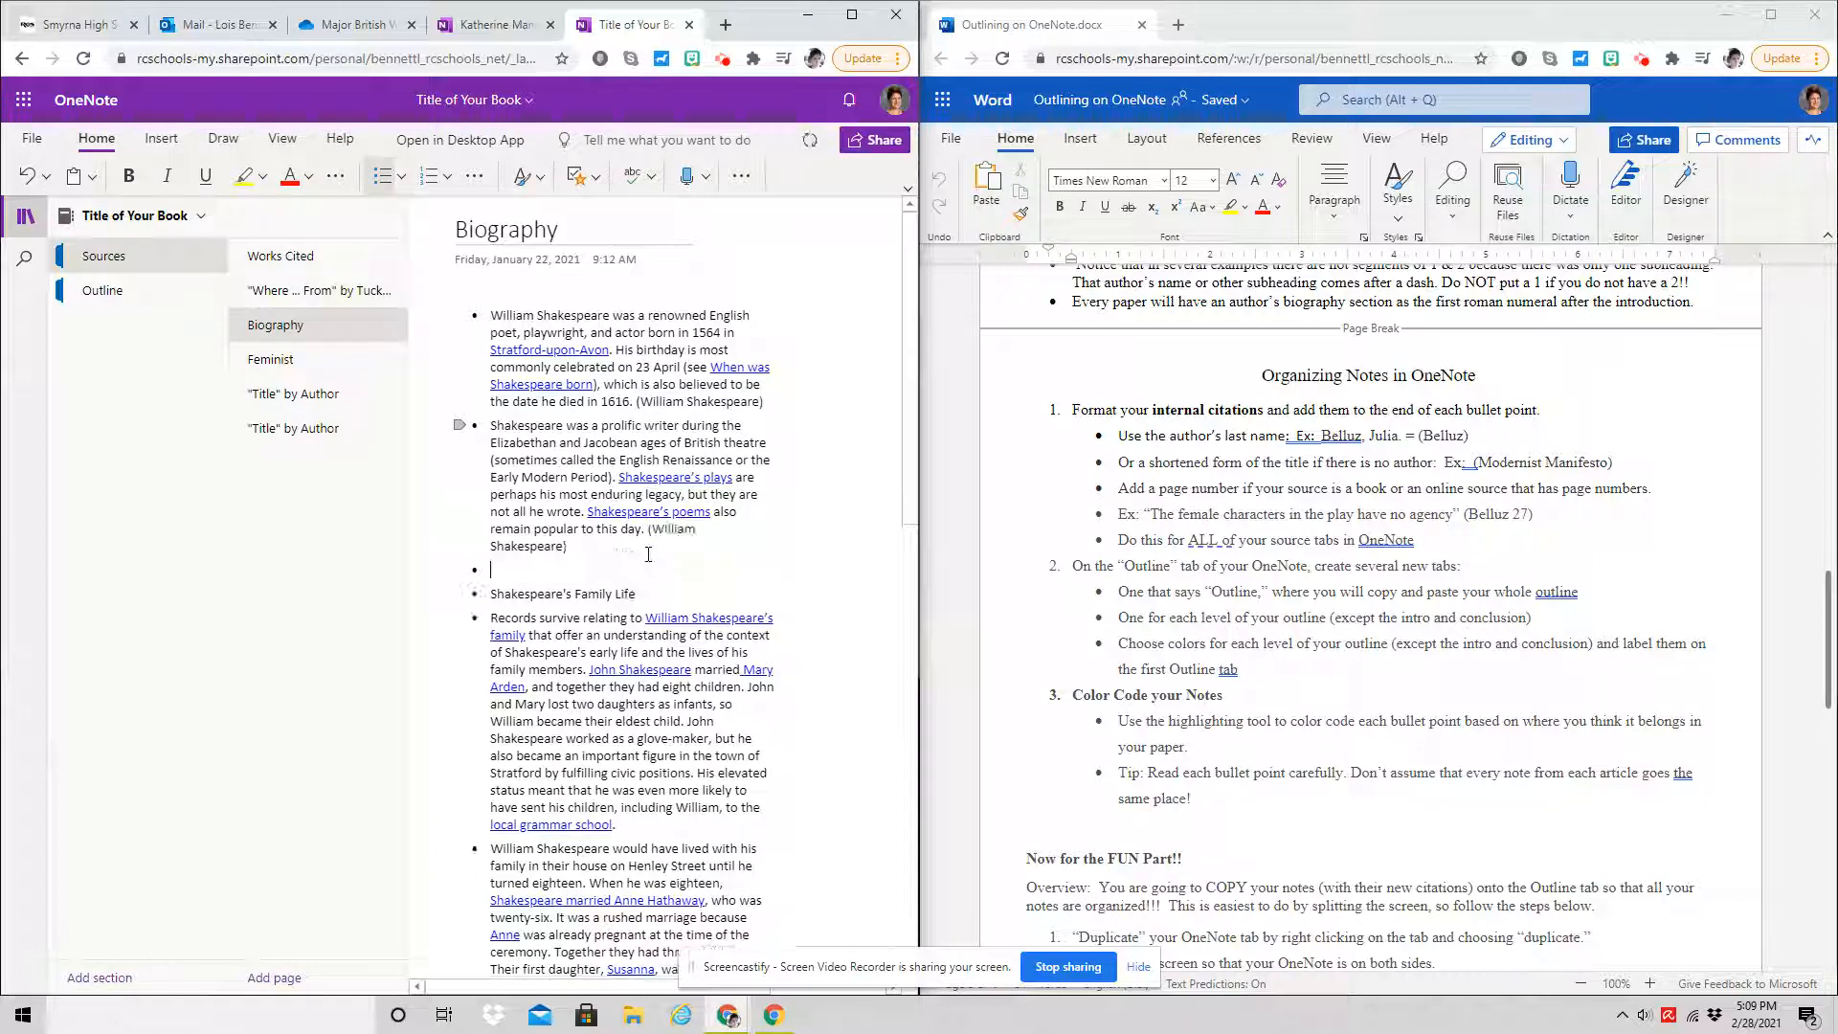
key(ctrl+v)
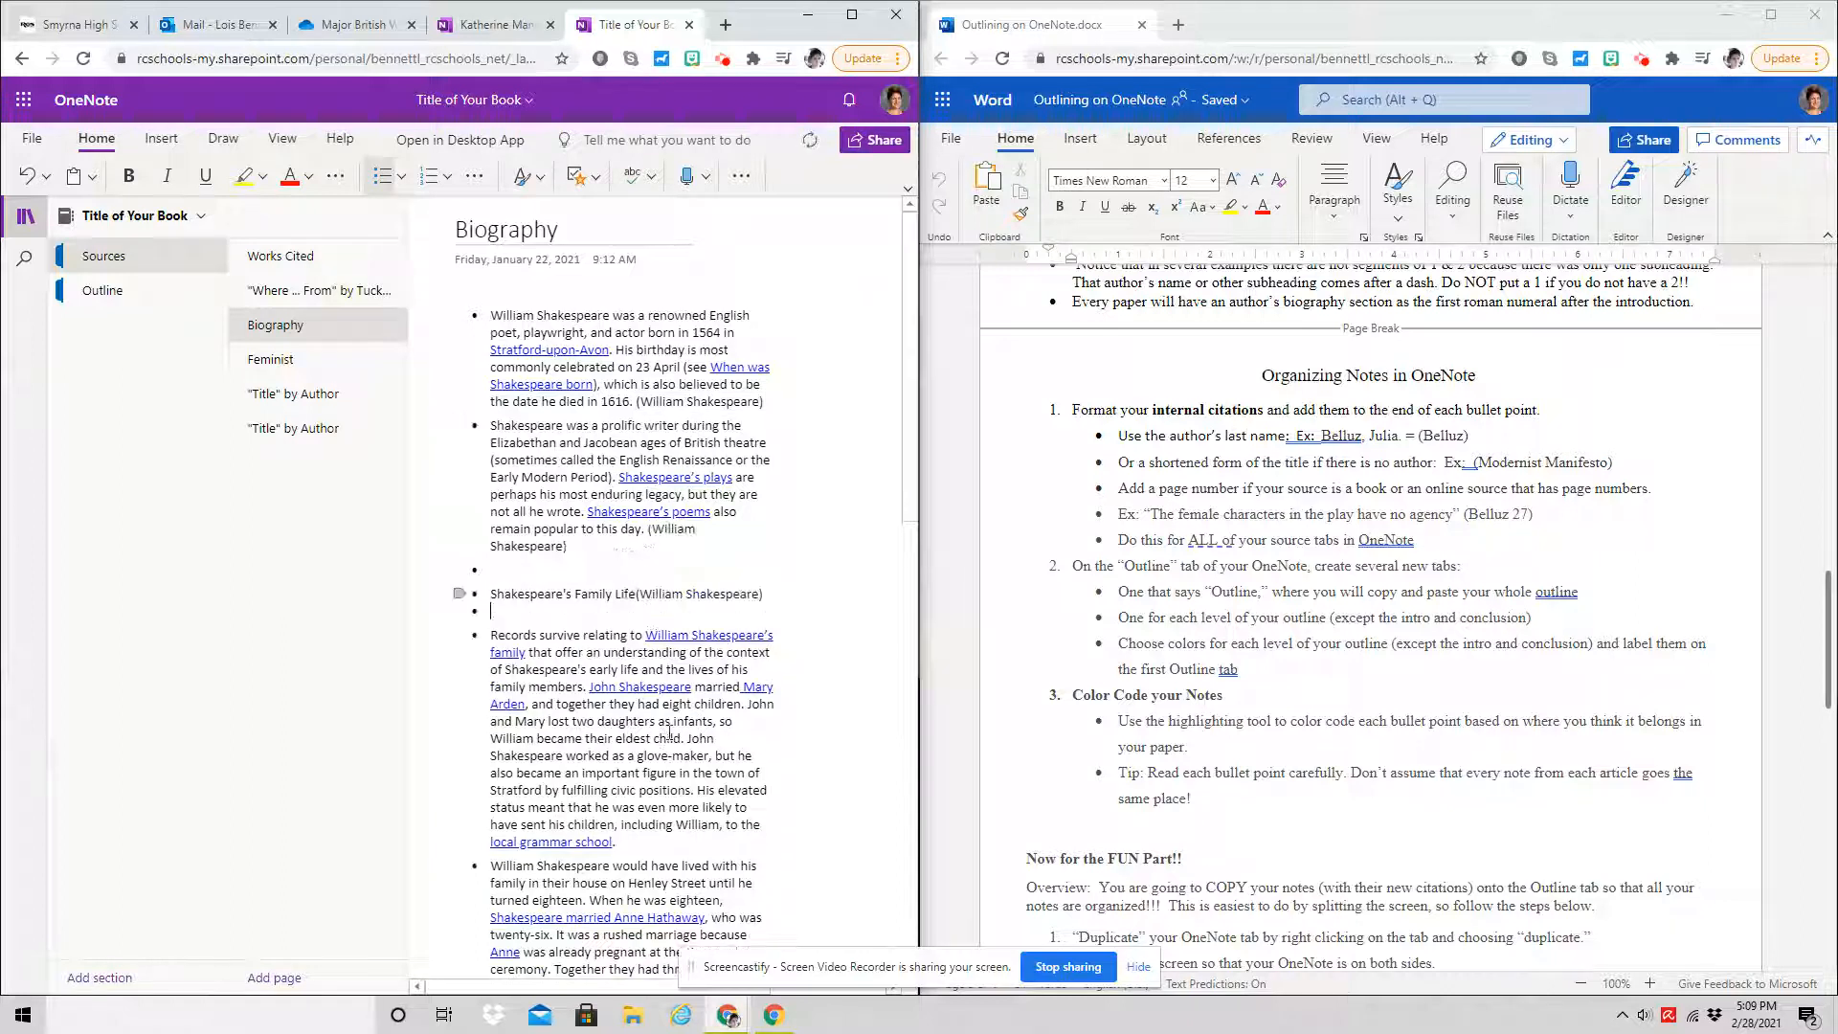
click(633, 841)
key(ctrl+v)
Paste the citation at the ends of the bullets on Shakespeare's marriage, his time in London and his years with the company.
scroll(634, 824, down, 3)
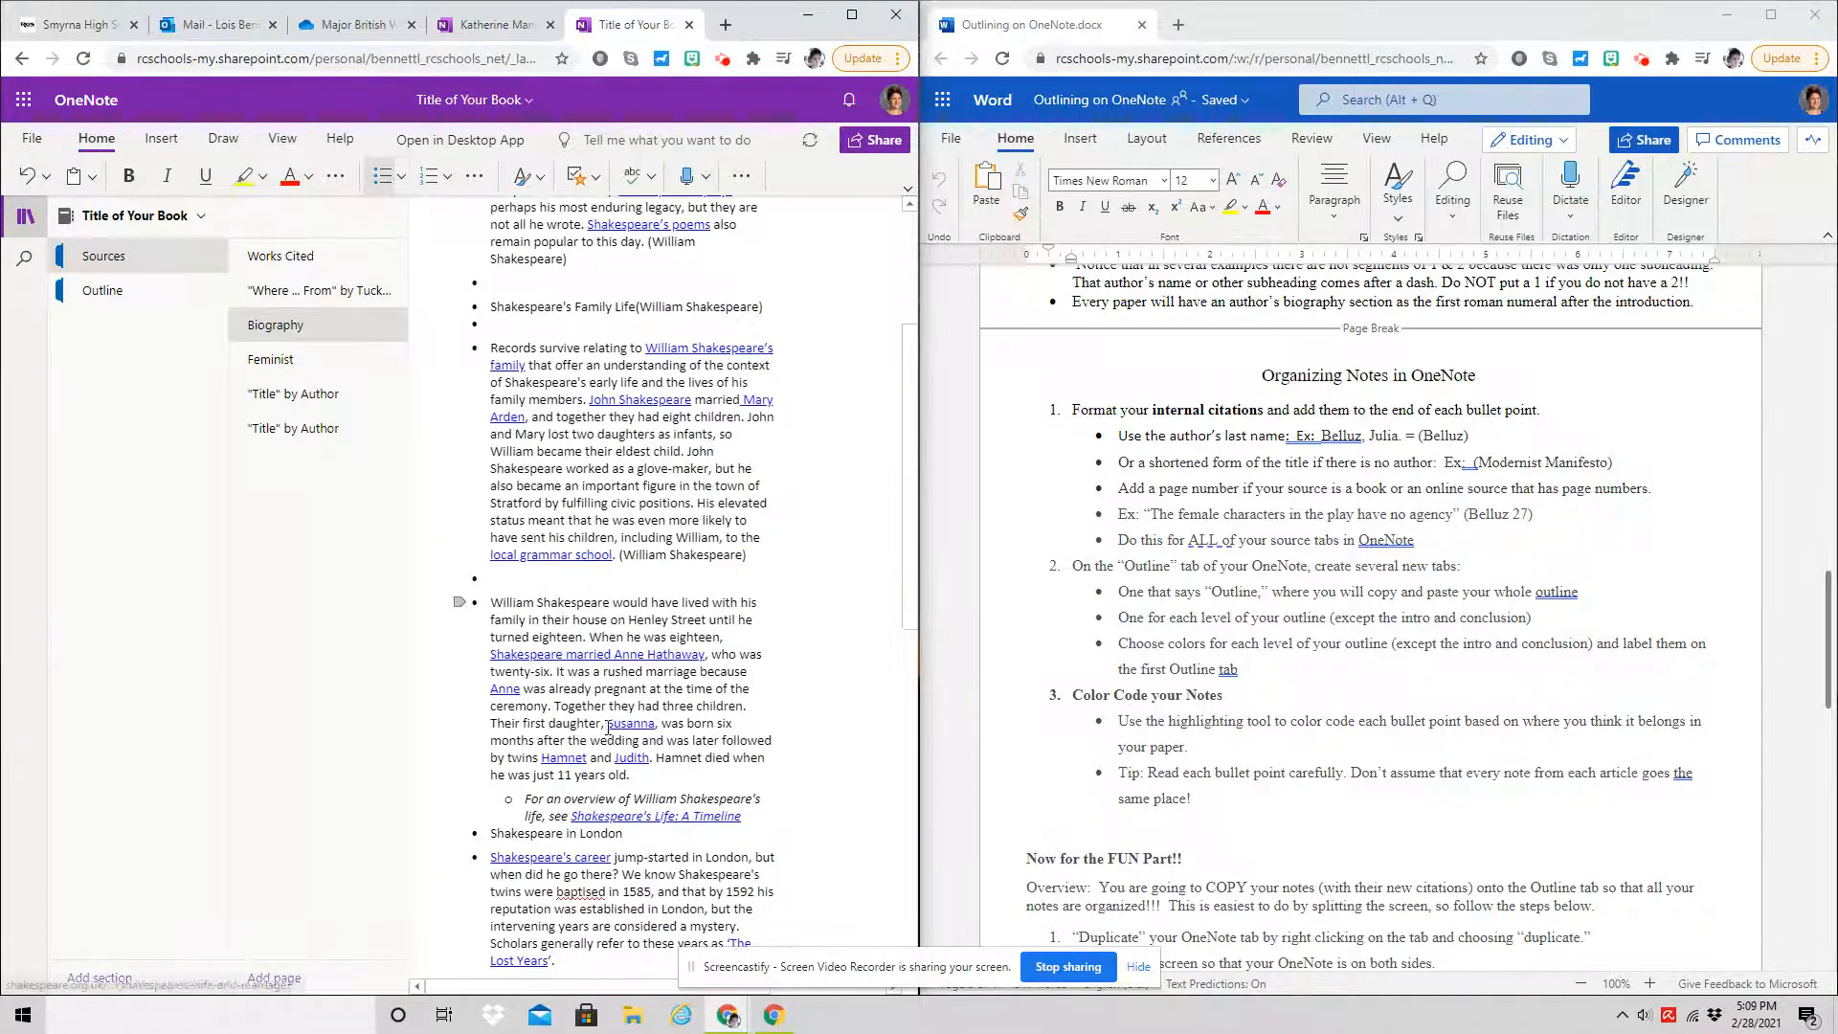
key(ctrl+v)
scroll(575, 770, down, 4)
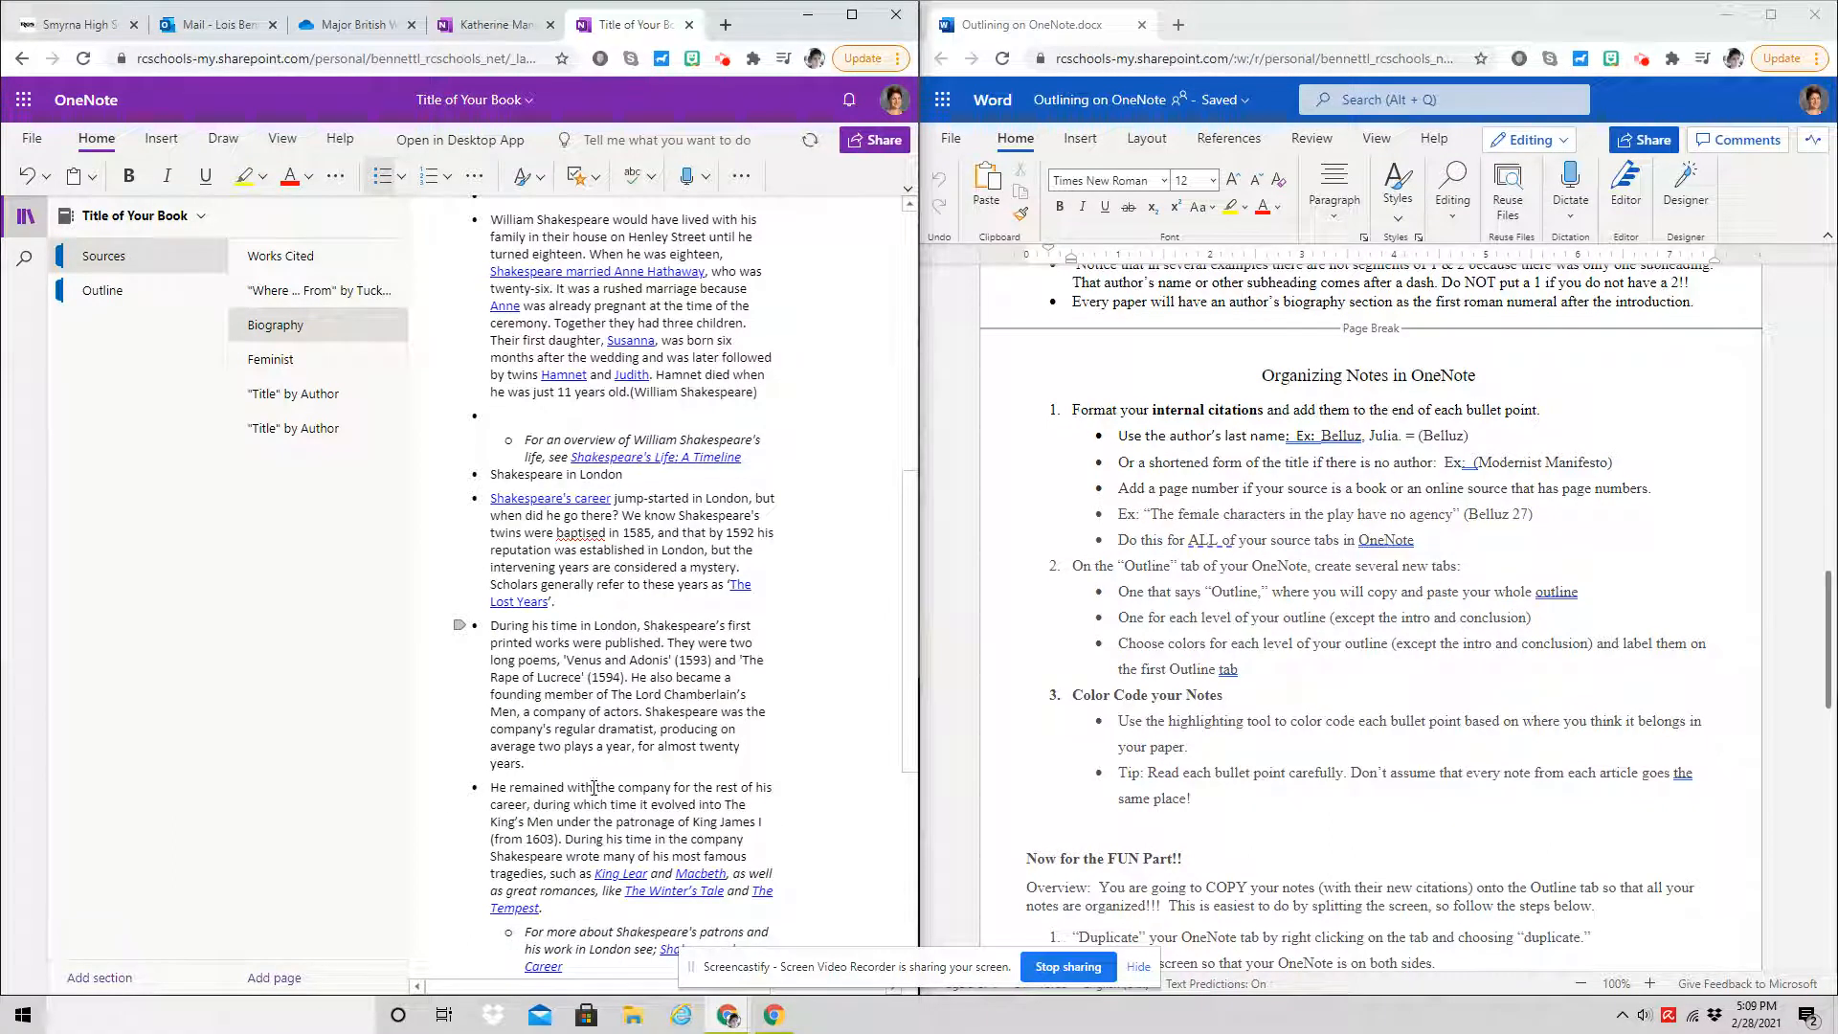
key(ctrl+v)
scroll(565, 661, down, 3)
key(ctrl+v)
scroll(591, 757, down, 2)
Paste the citation at the ends of the bullets on Shakespeare's works and on his legacy.
click(691, 746)
key(Up)
key(ctrl+v)
scroll(583, 909, down, 1)
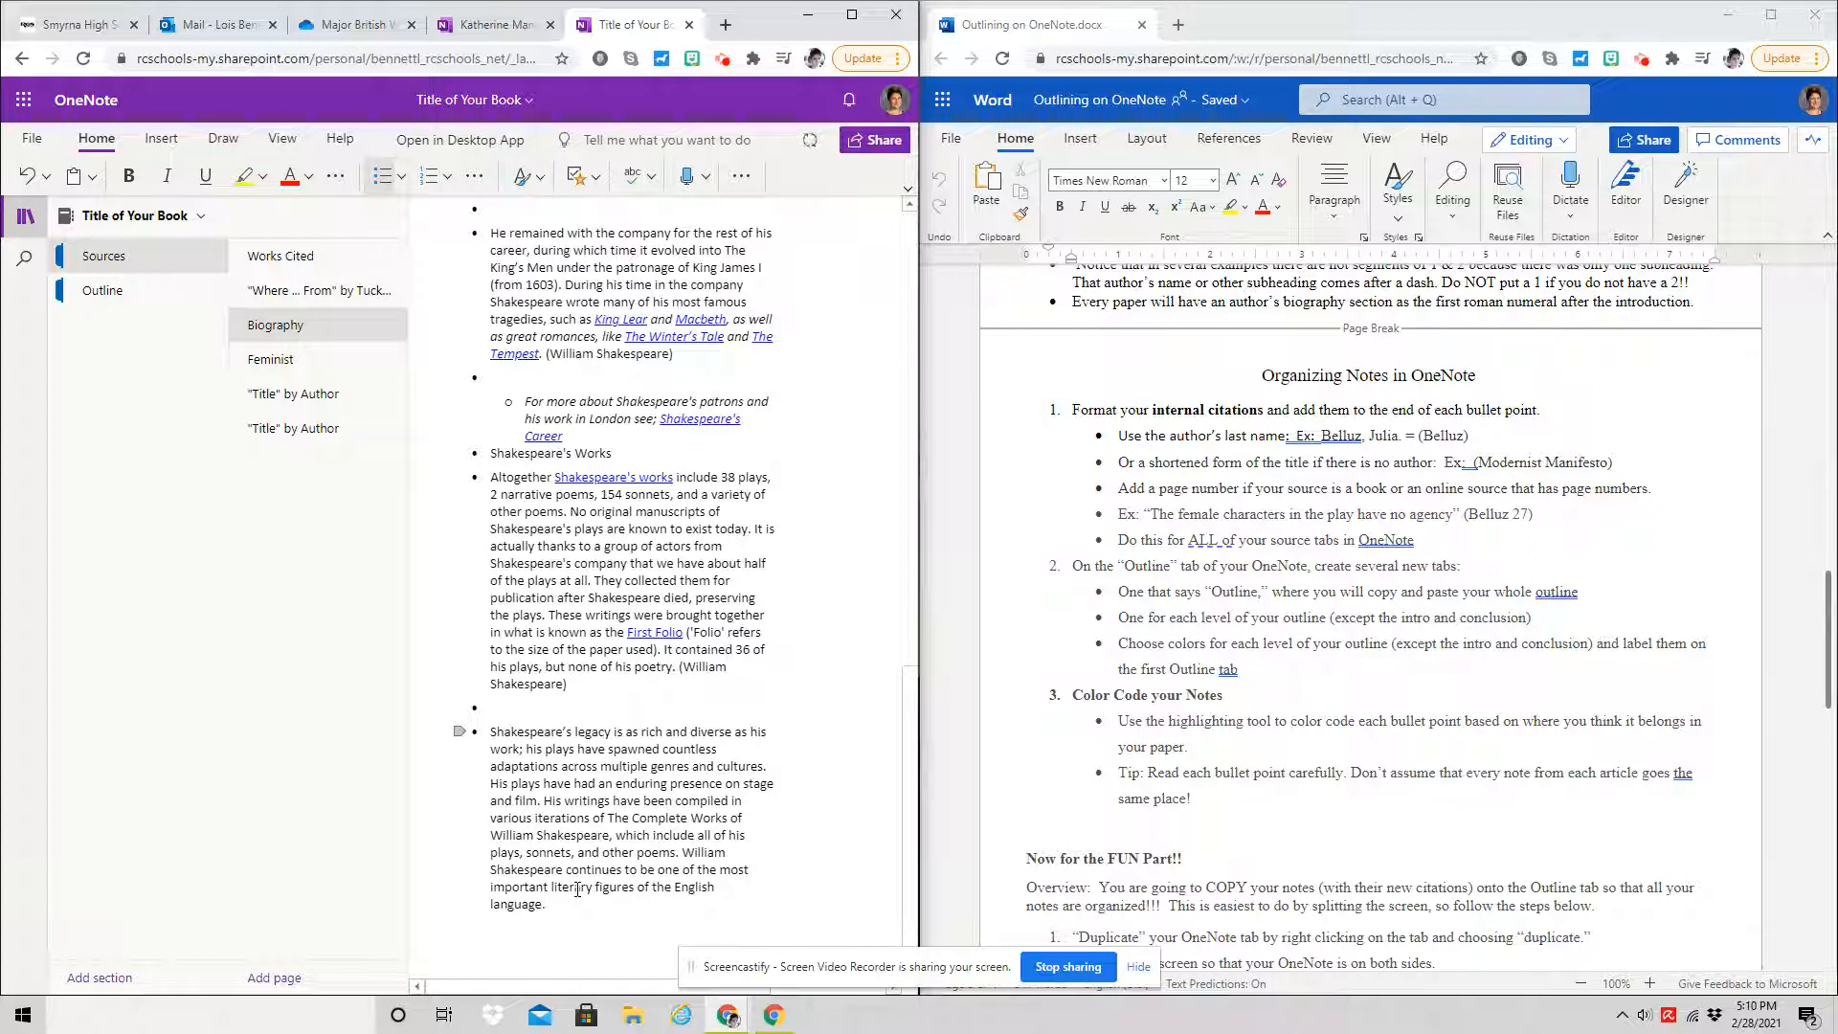
click(633, 922)
key(ctrl+v)
scroll(633, 922, down, 1)
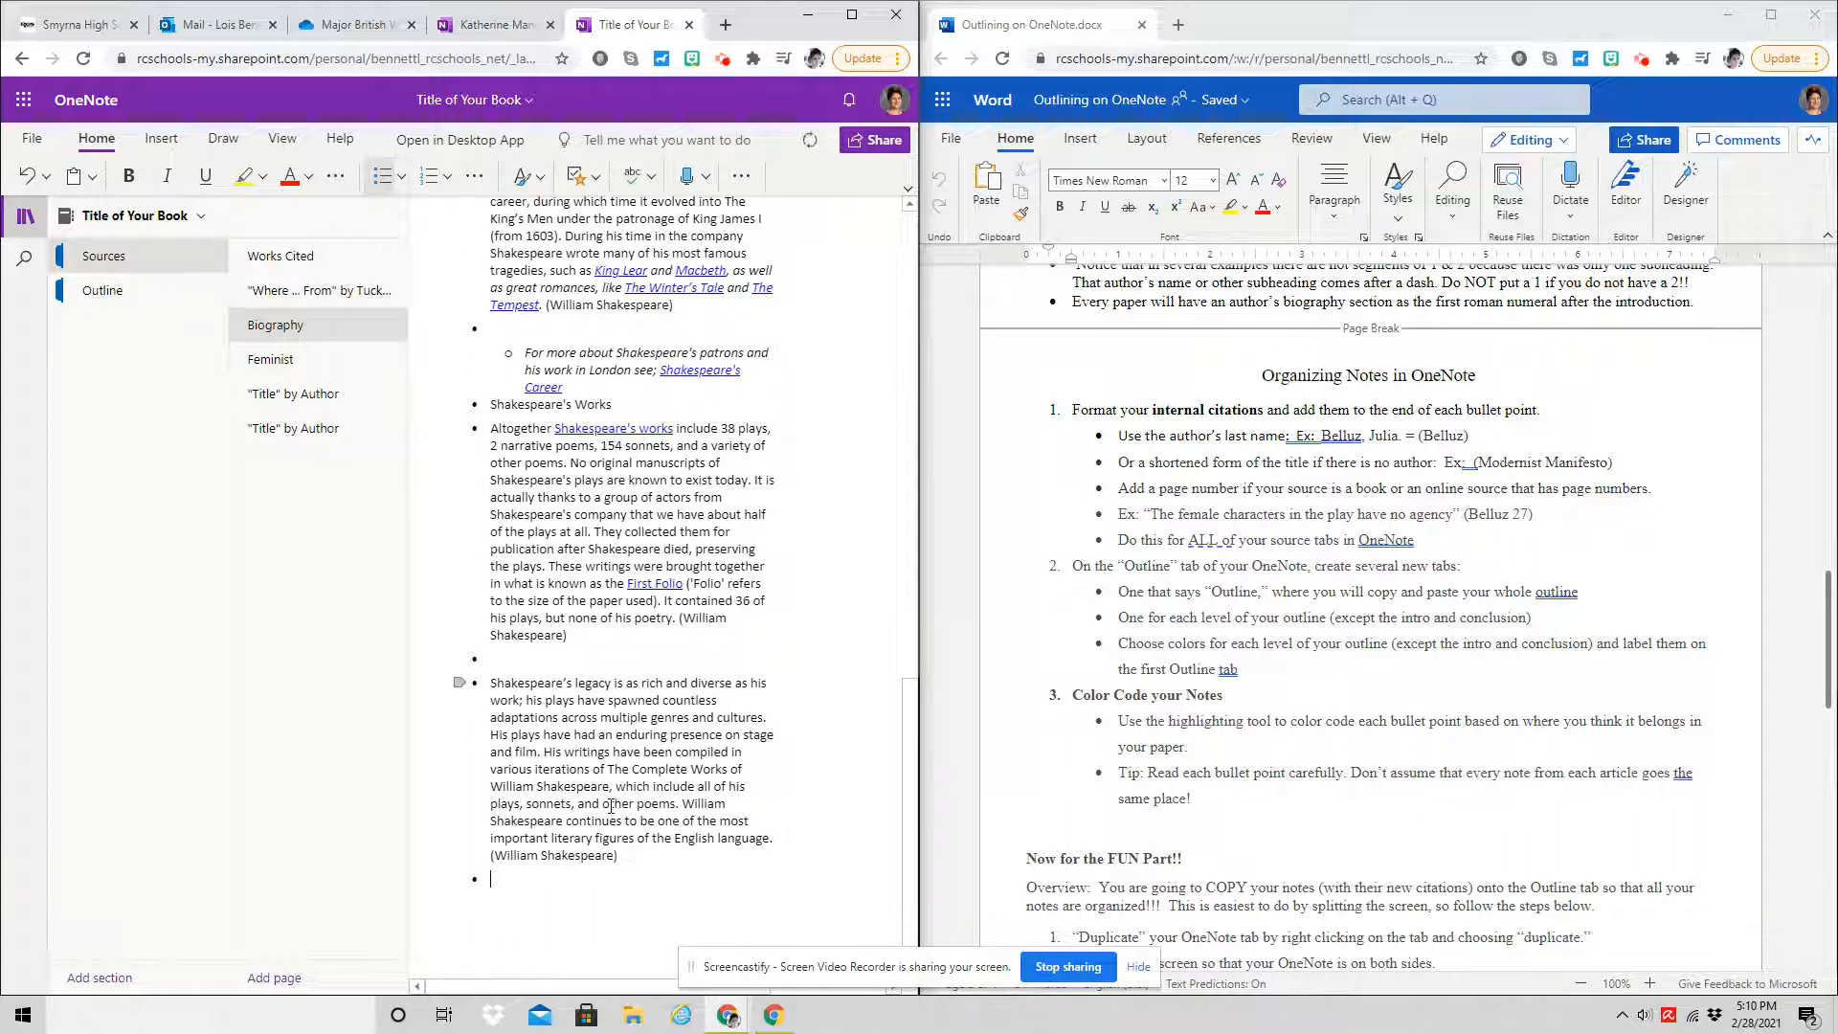
scroll(622, 794, up, 10)
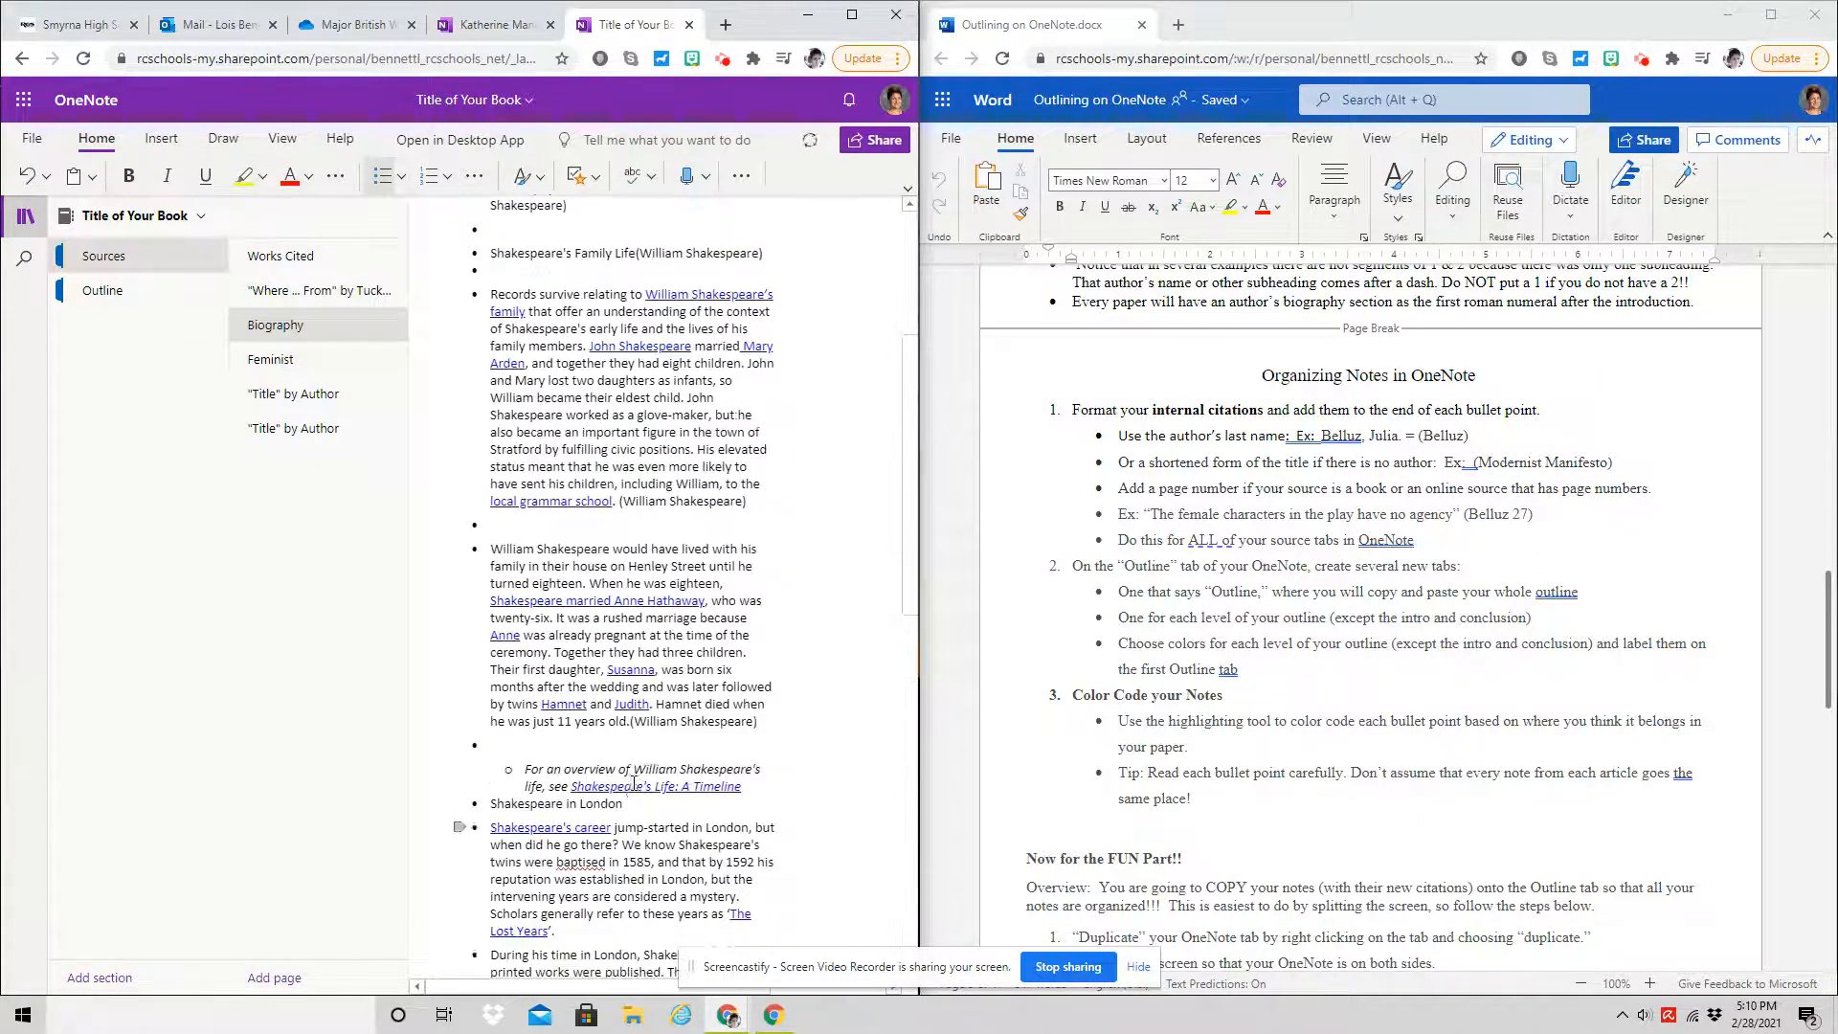
scroll(633, 782, up, 5)
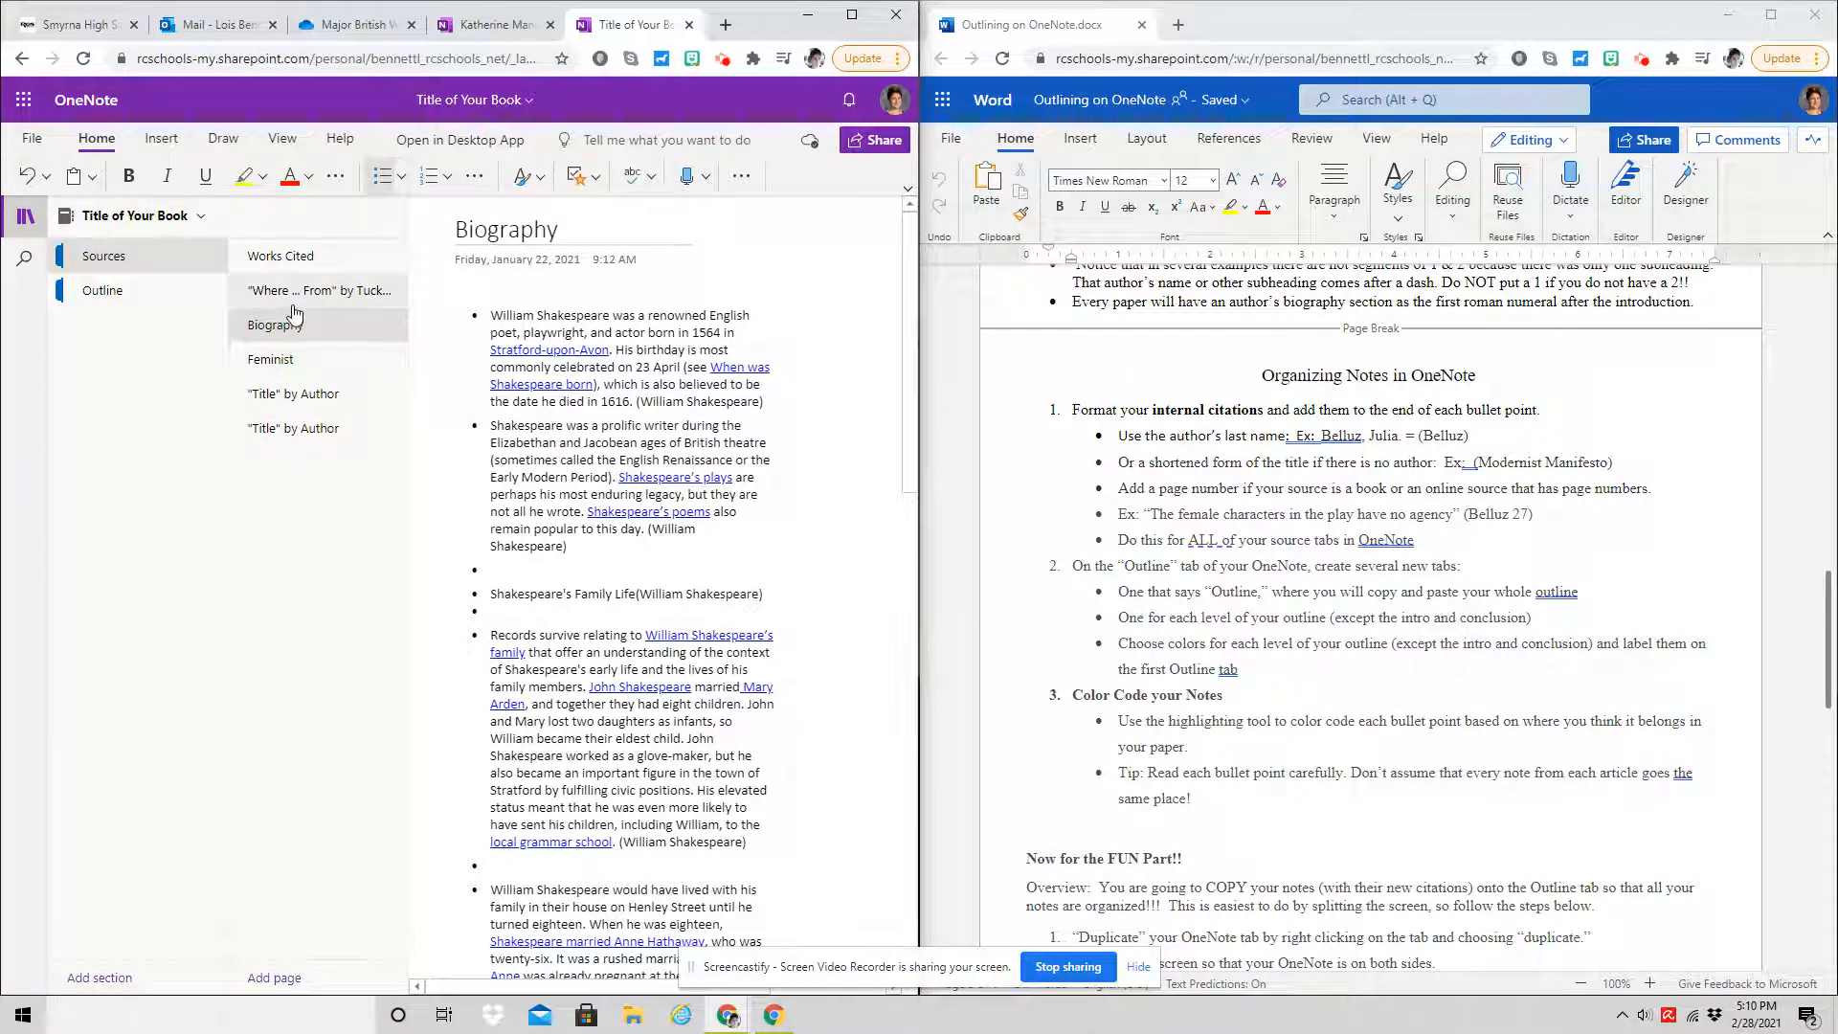
Review the citations on the Seeking the Self, Unresolved Conflict and Liminality source pages of the Katherine Mansfield notebook.
click(493, 24)
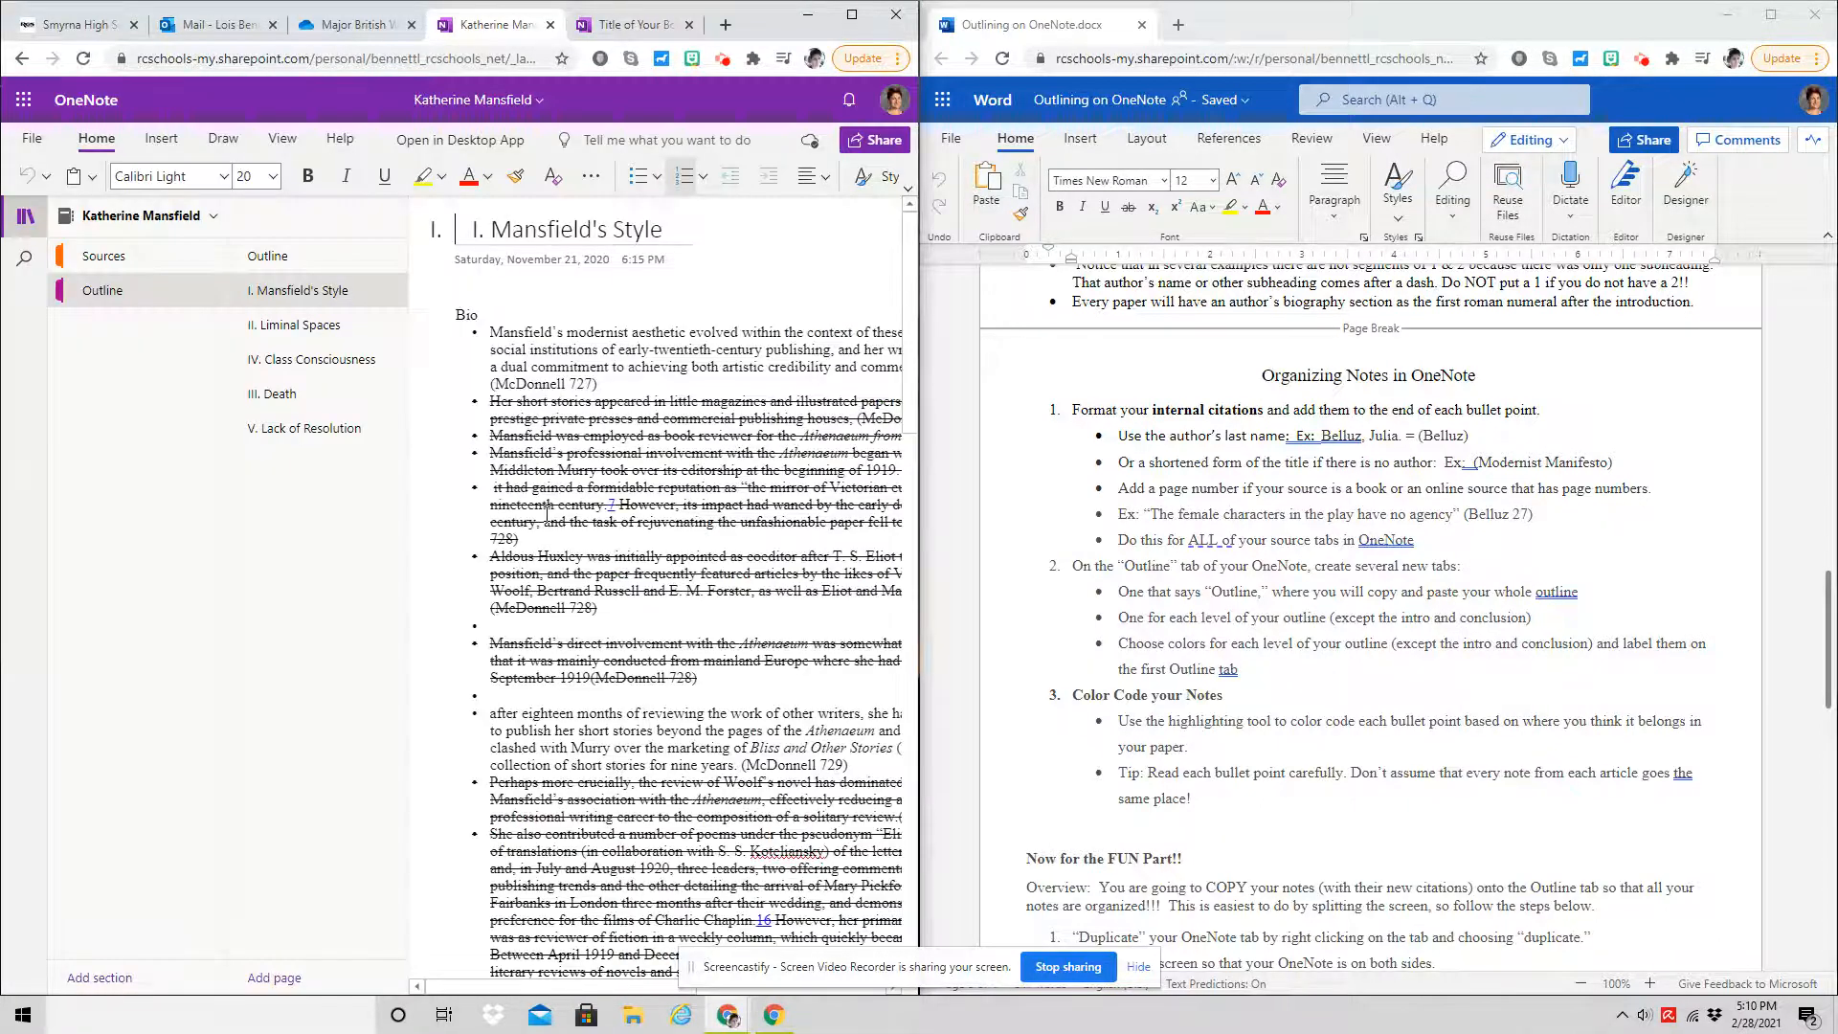
click(118, 255)
click(294, 297)
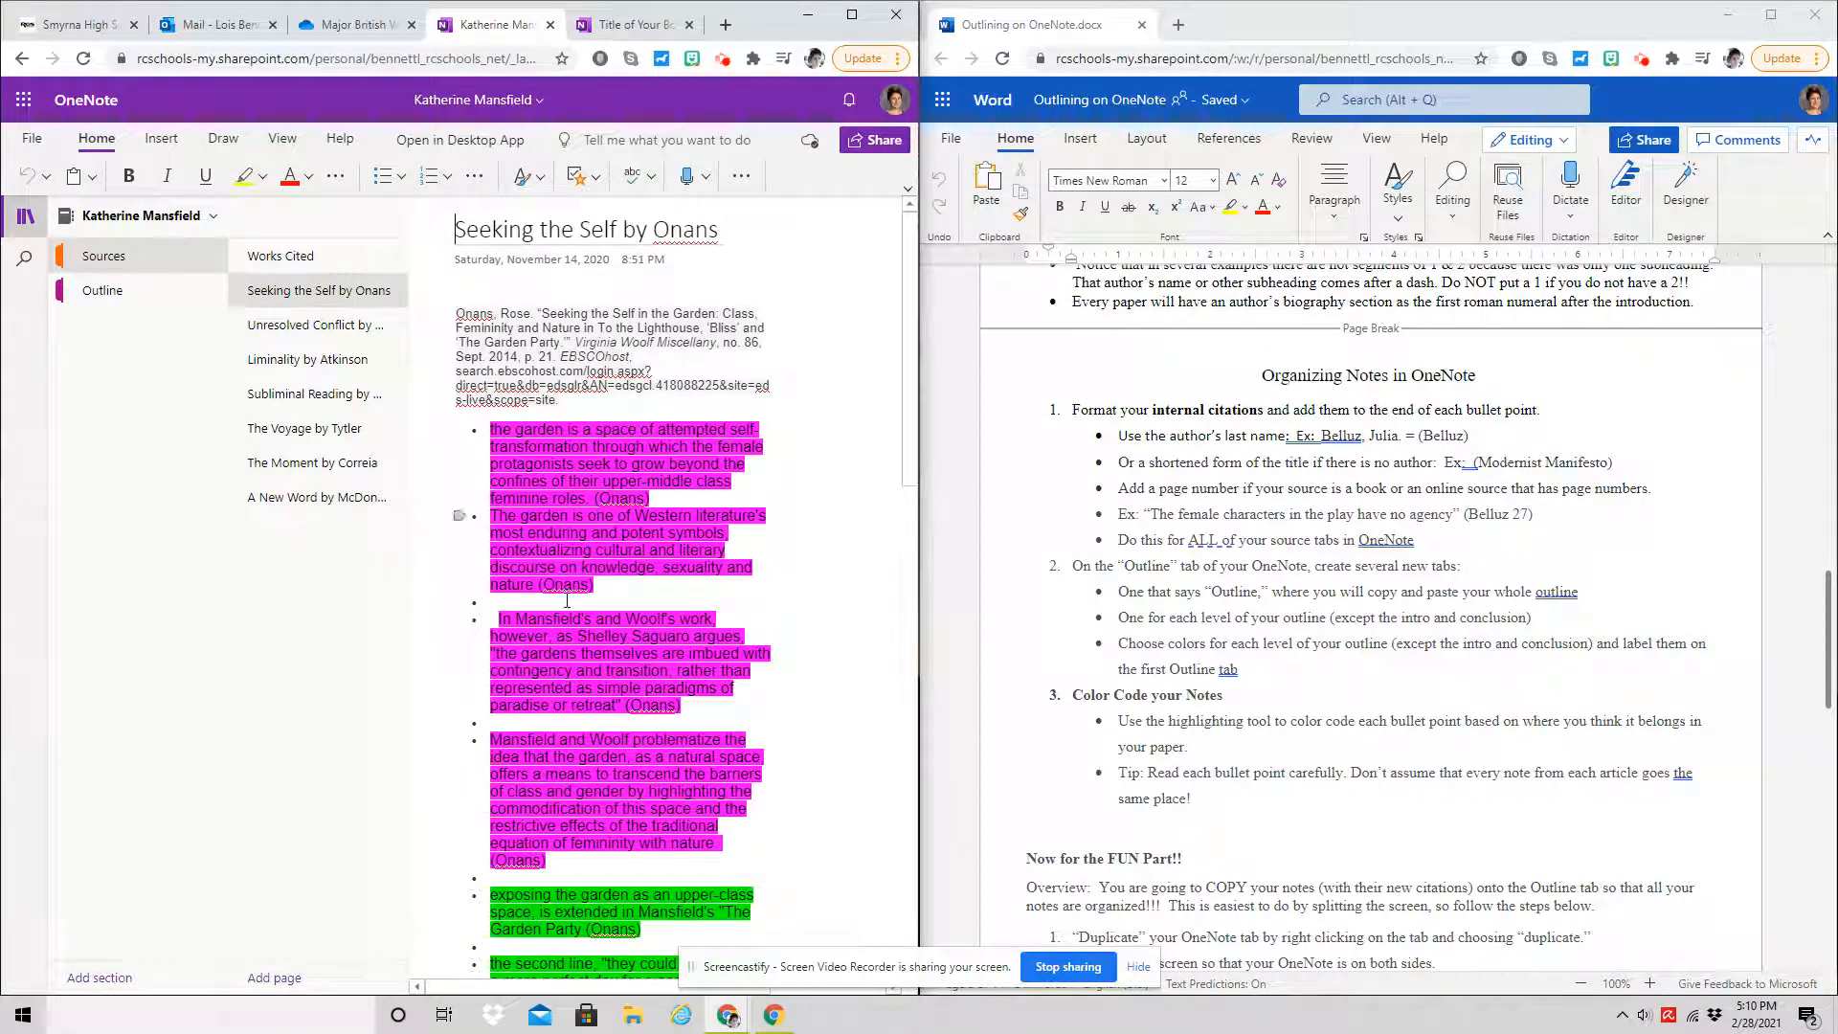
click(364, 329)
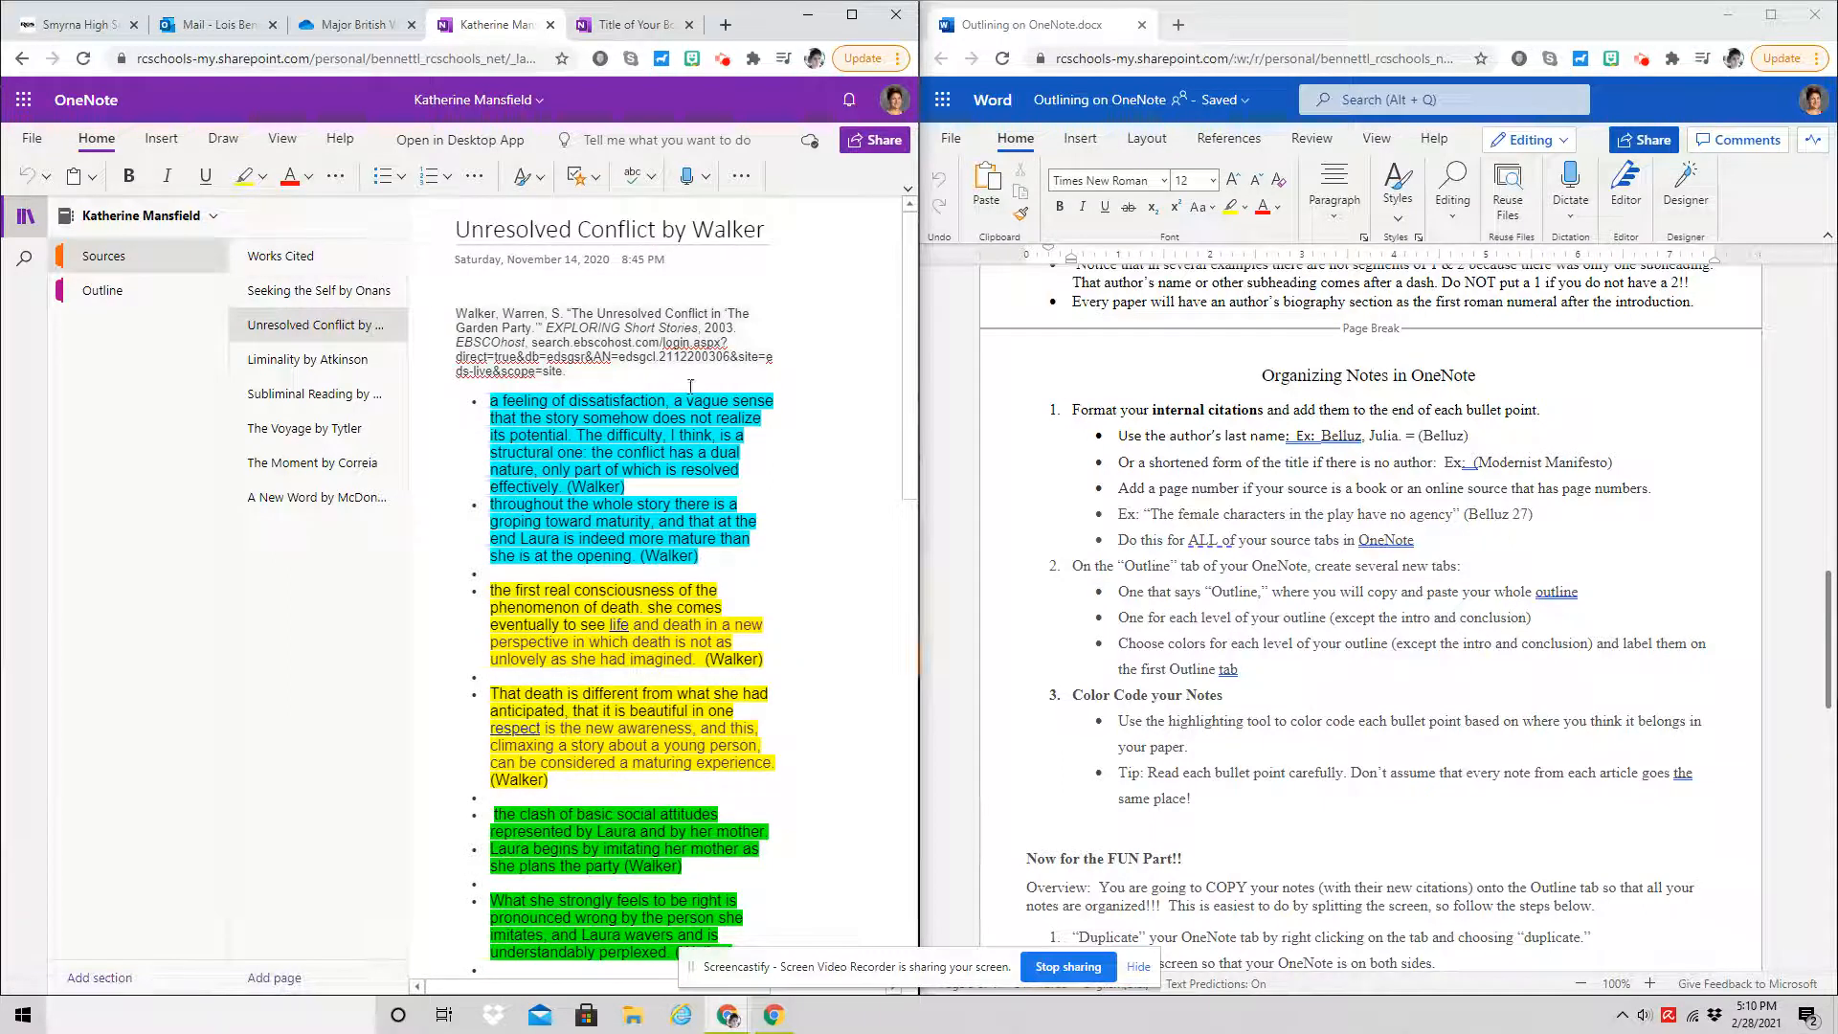
click(379, 369)
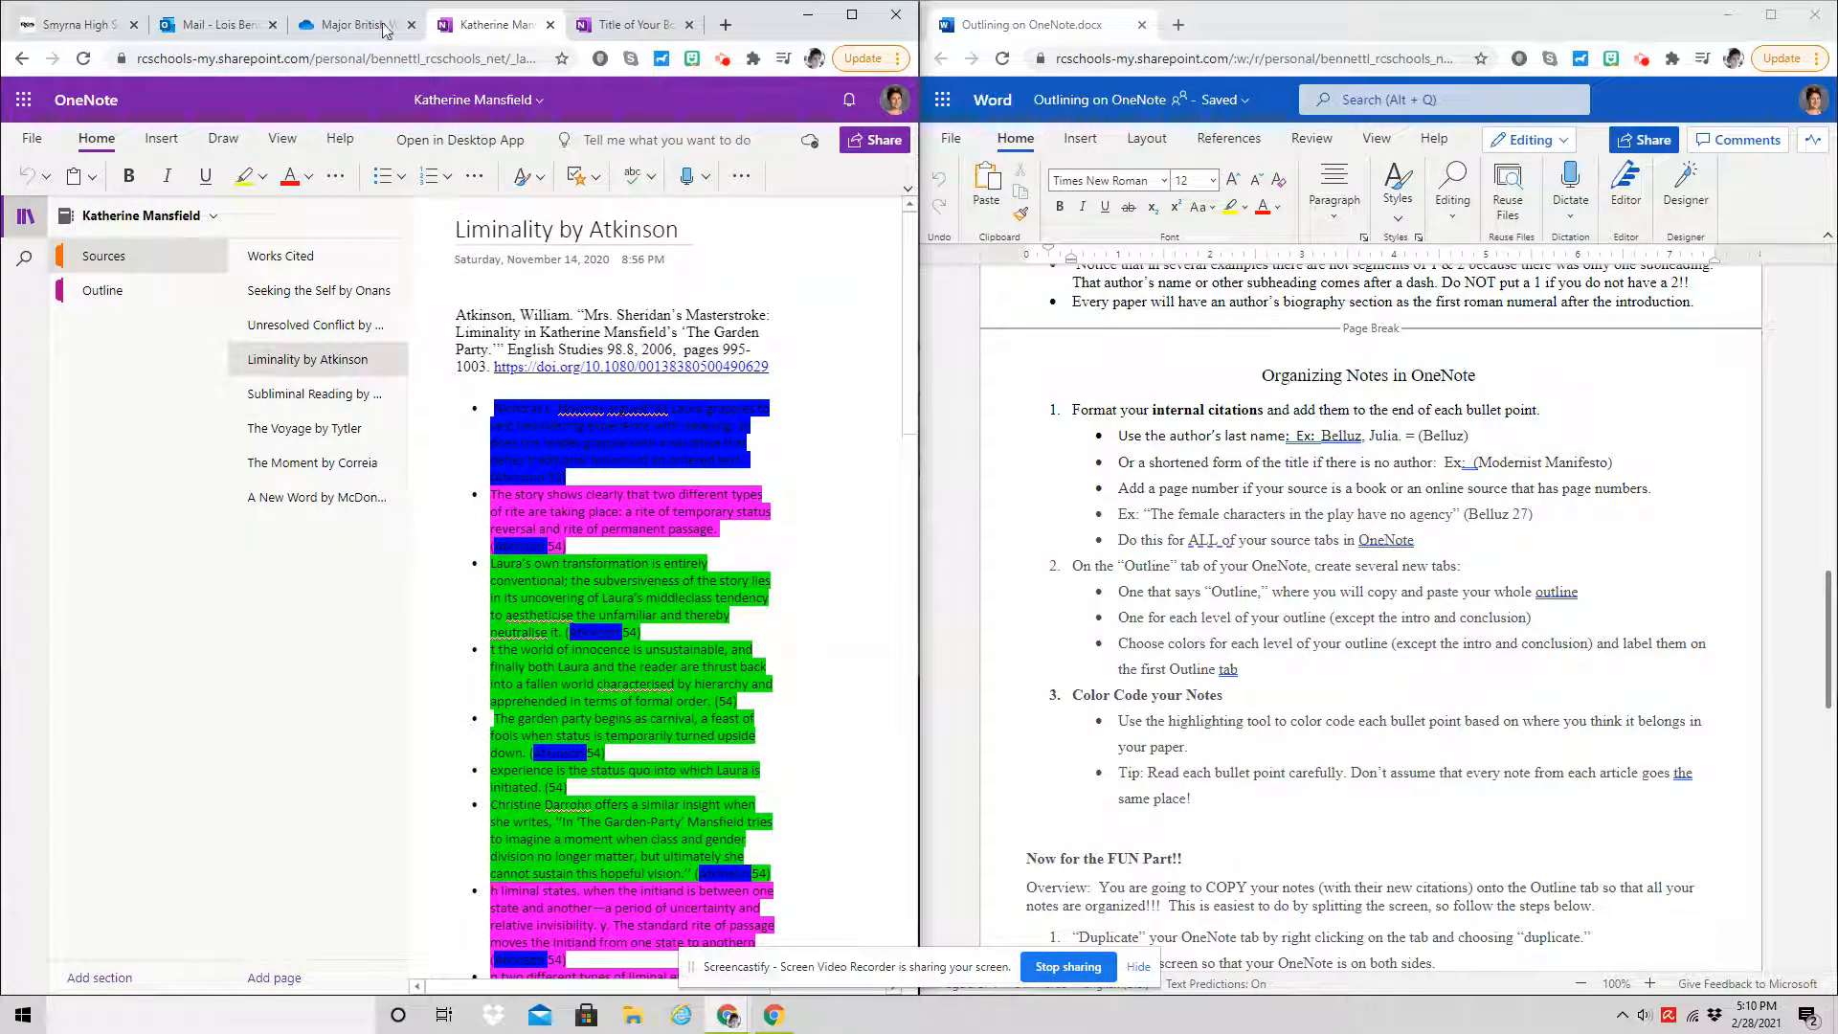
Select the sample outline from Introduction through Conclusion in the Word document and open the Outline section of the Title of Your Book notebook.
click(610, 28)
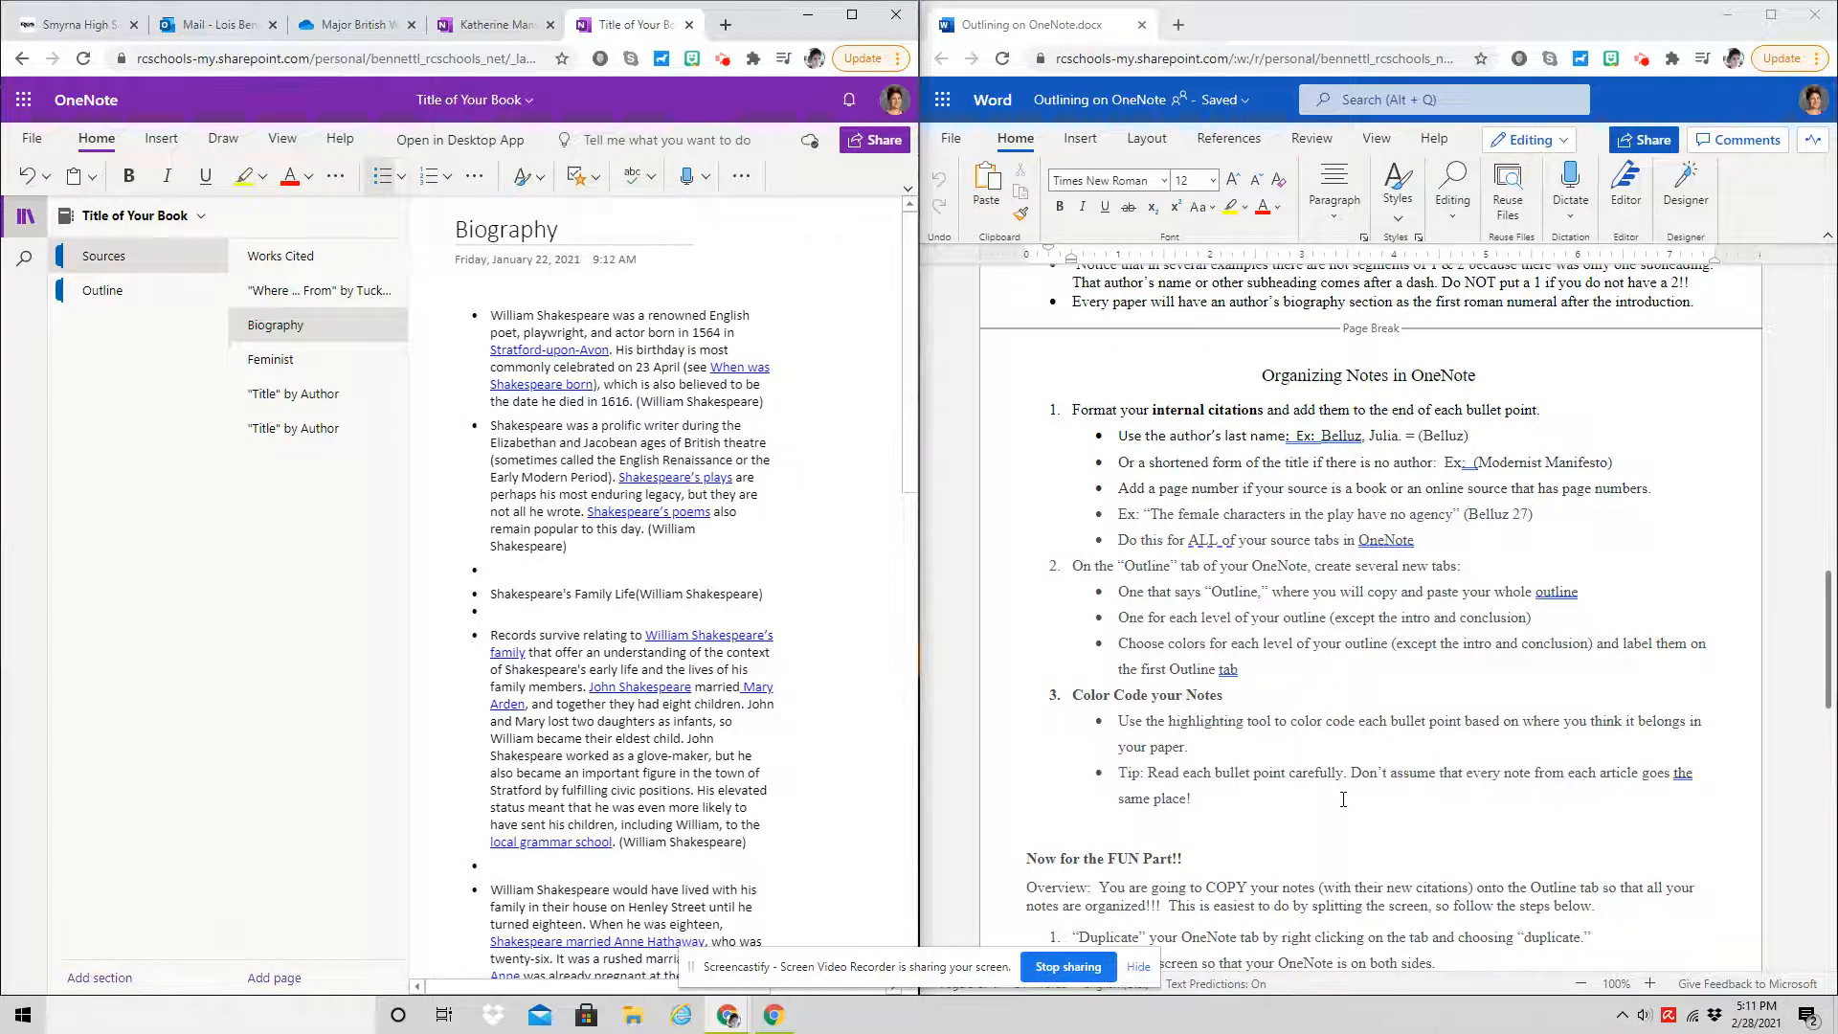
scroll(1343, 800, up, 6)
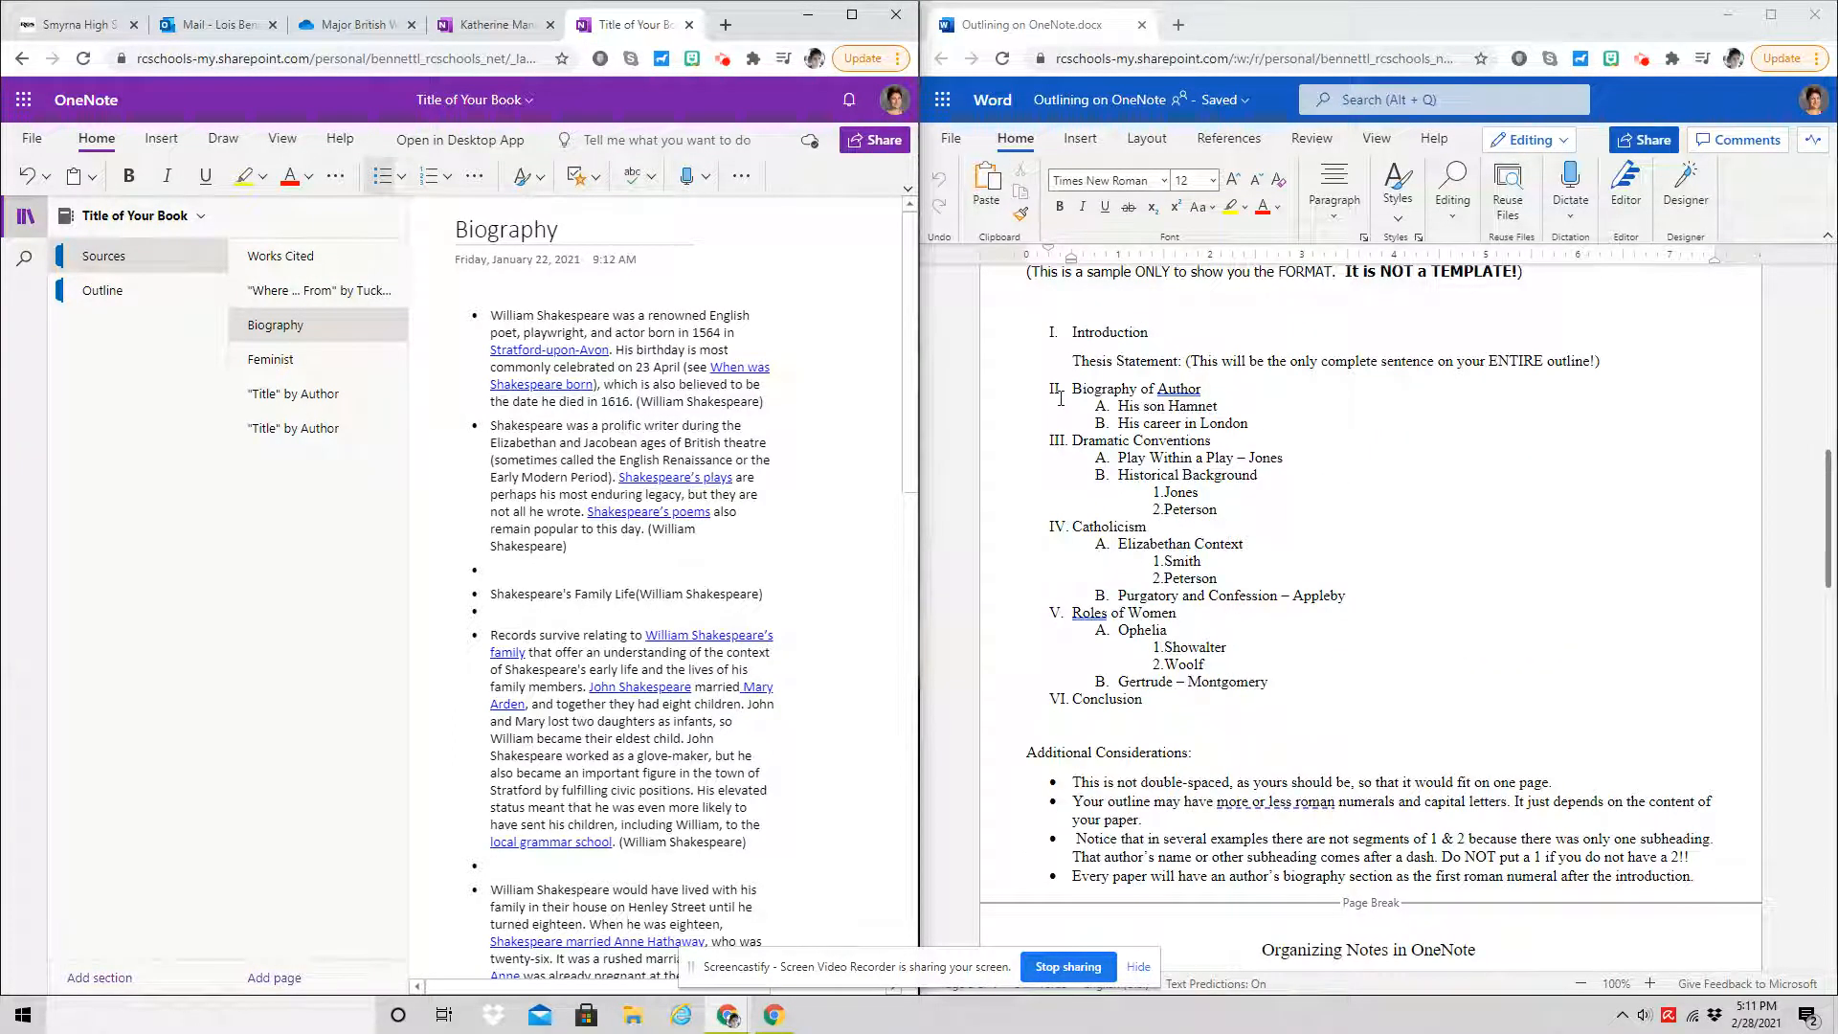
drag(1048, 325, 1153, 701)
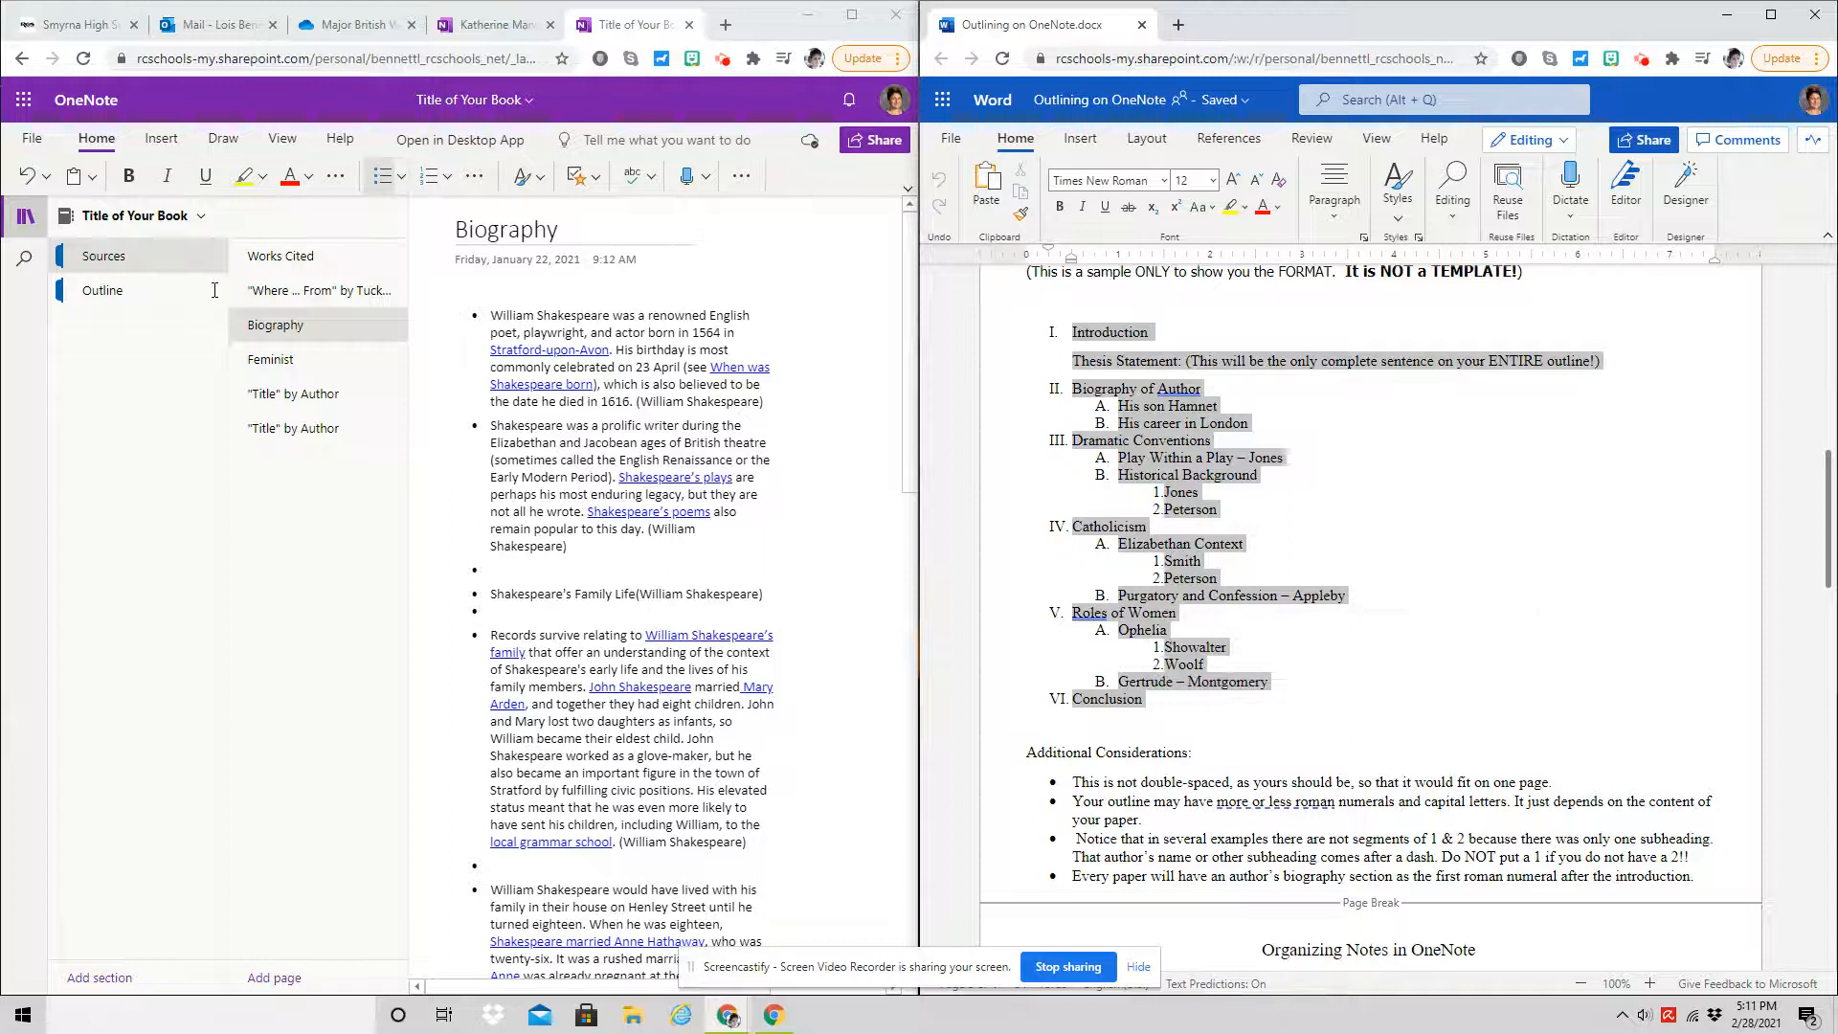
click(110, 295)
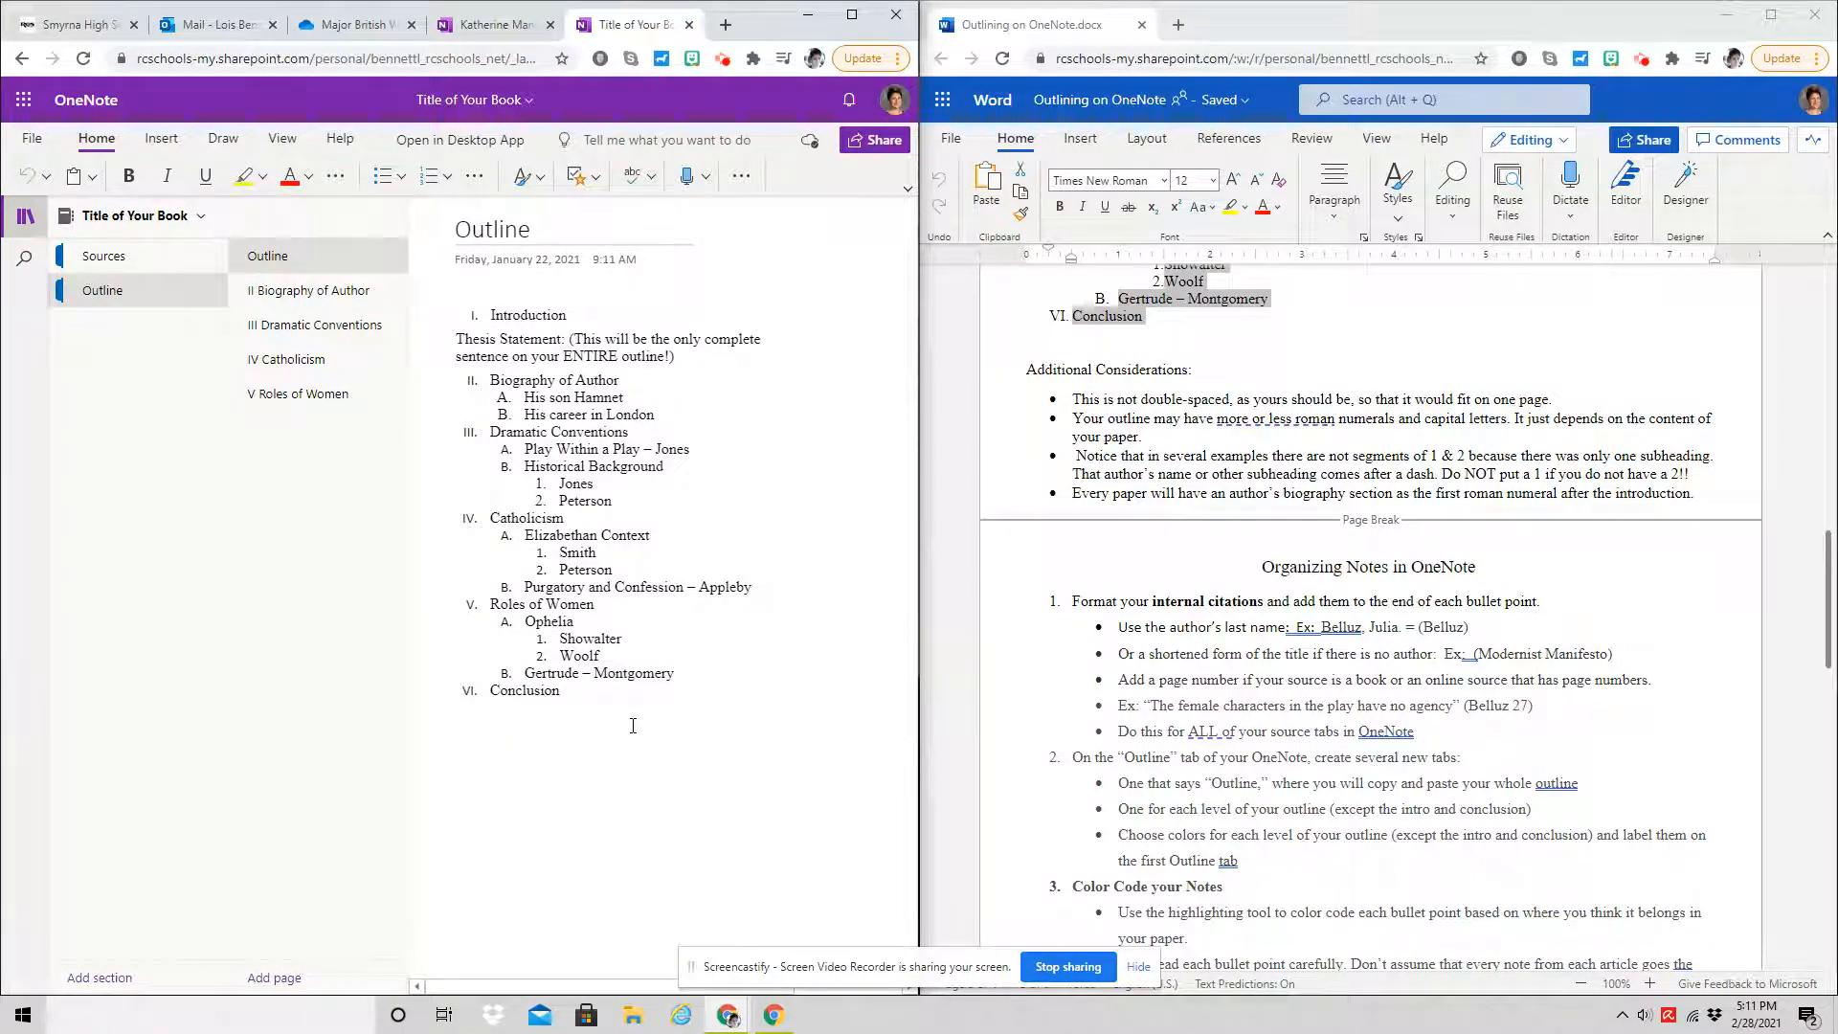
scroll(1444, 692, down, 3)
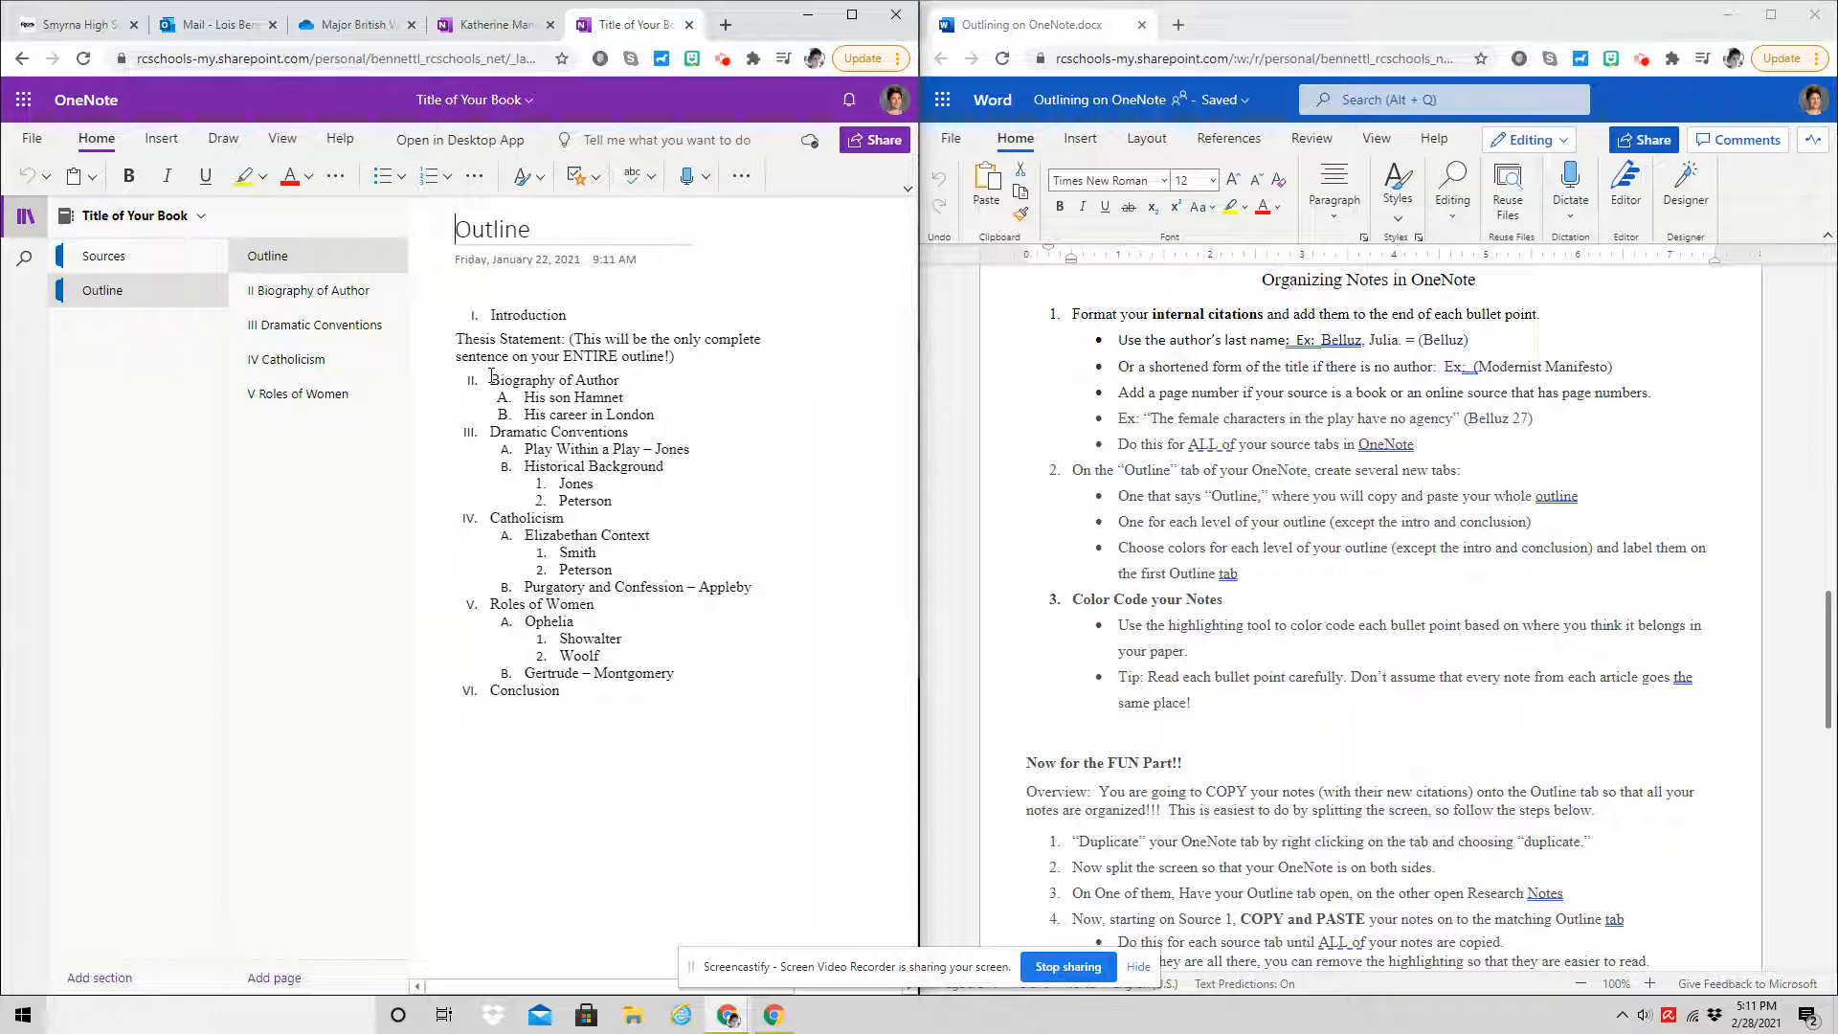
Highlight the Biography of Author heading in yellow and the Dramatic Conventions heading in green on the Outline page.
drag(534, 377, 637, 381)
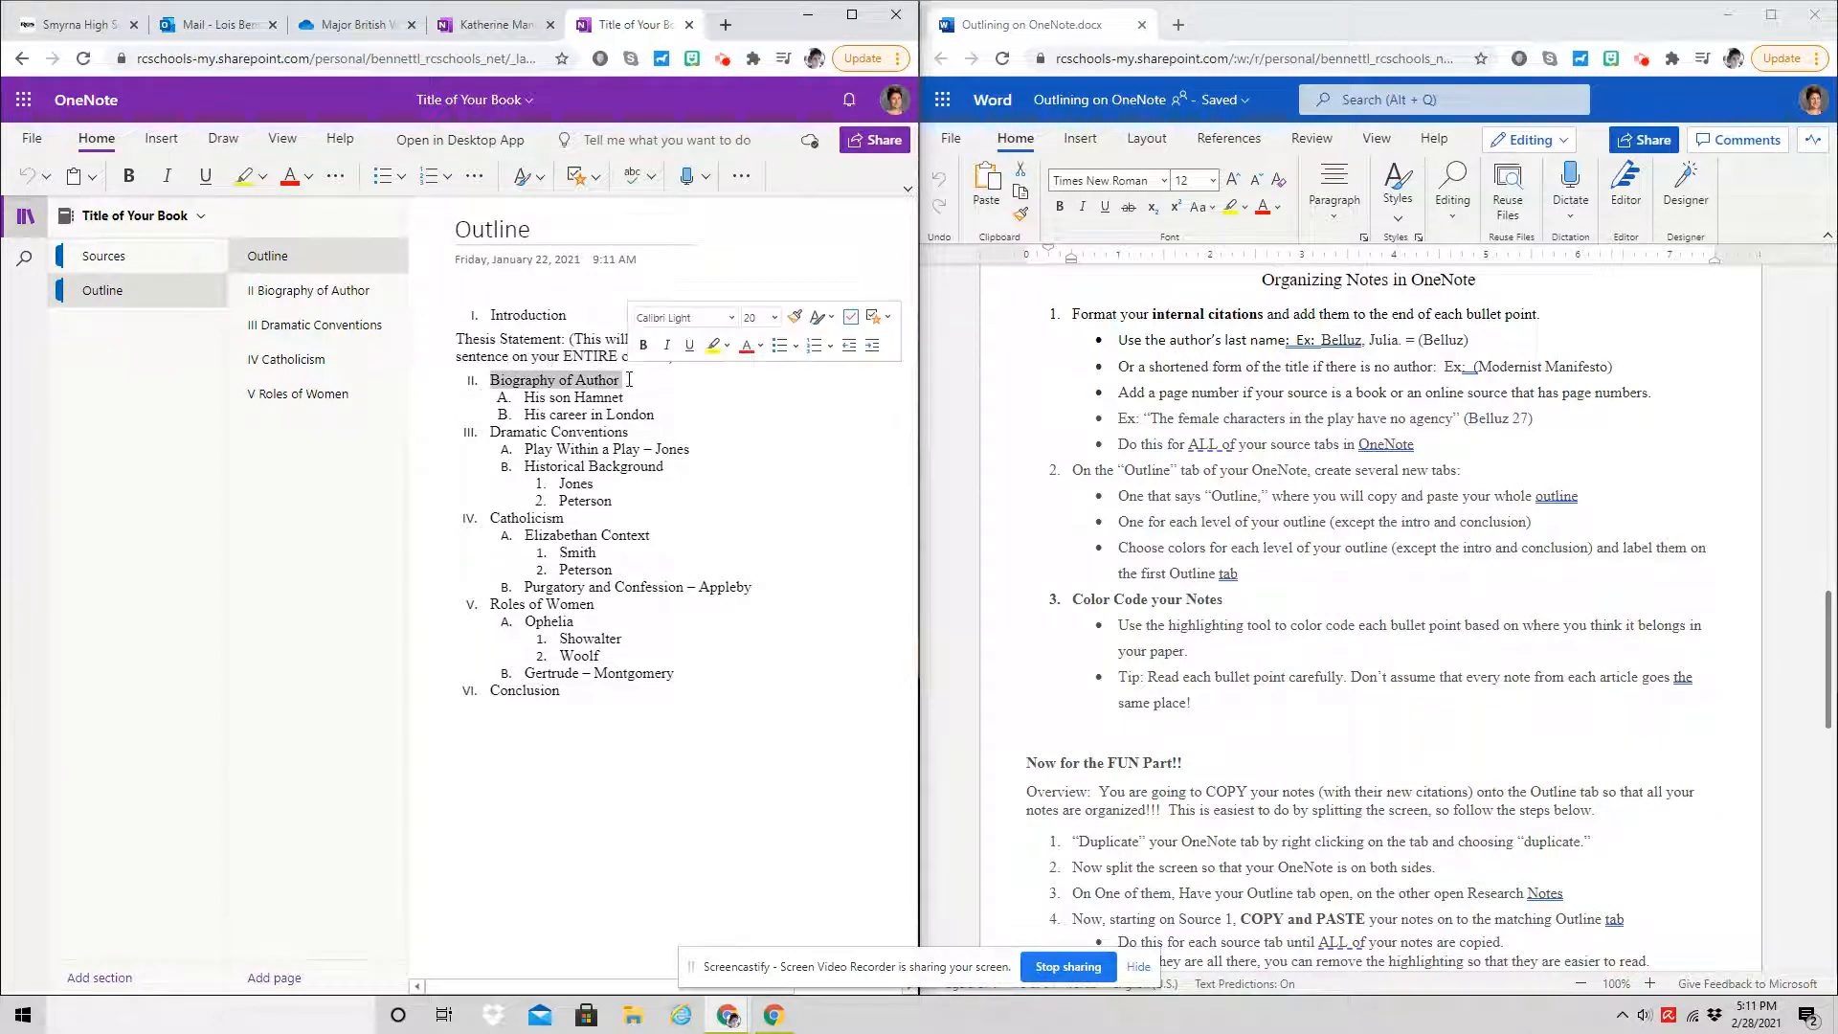
click(726, 346)
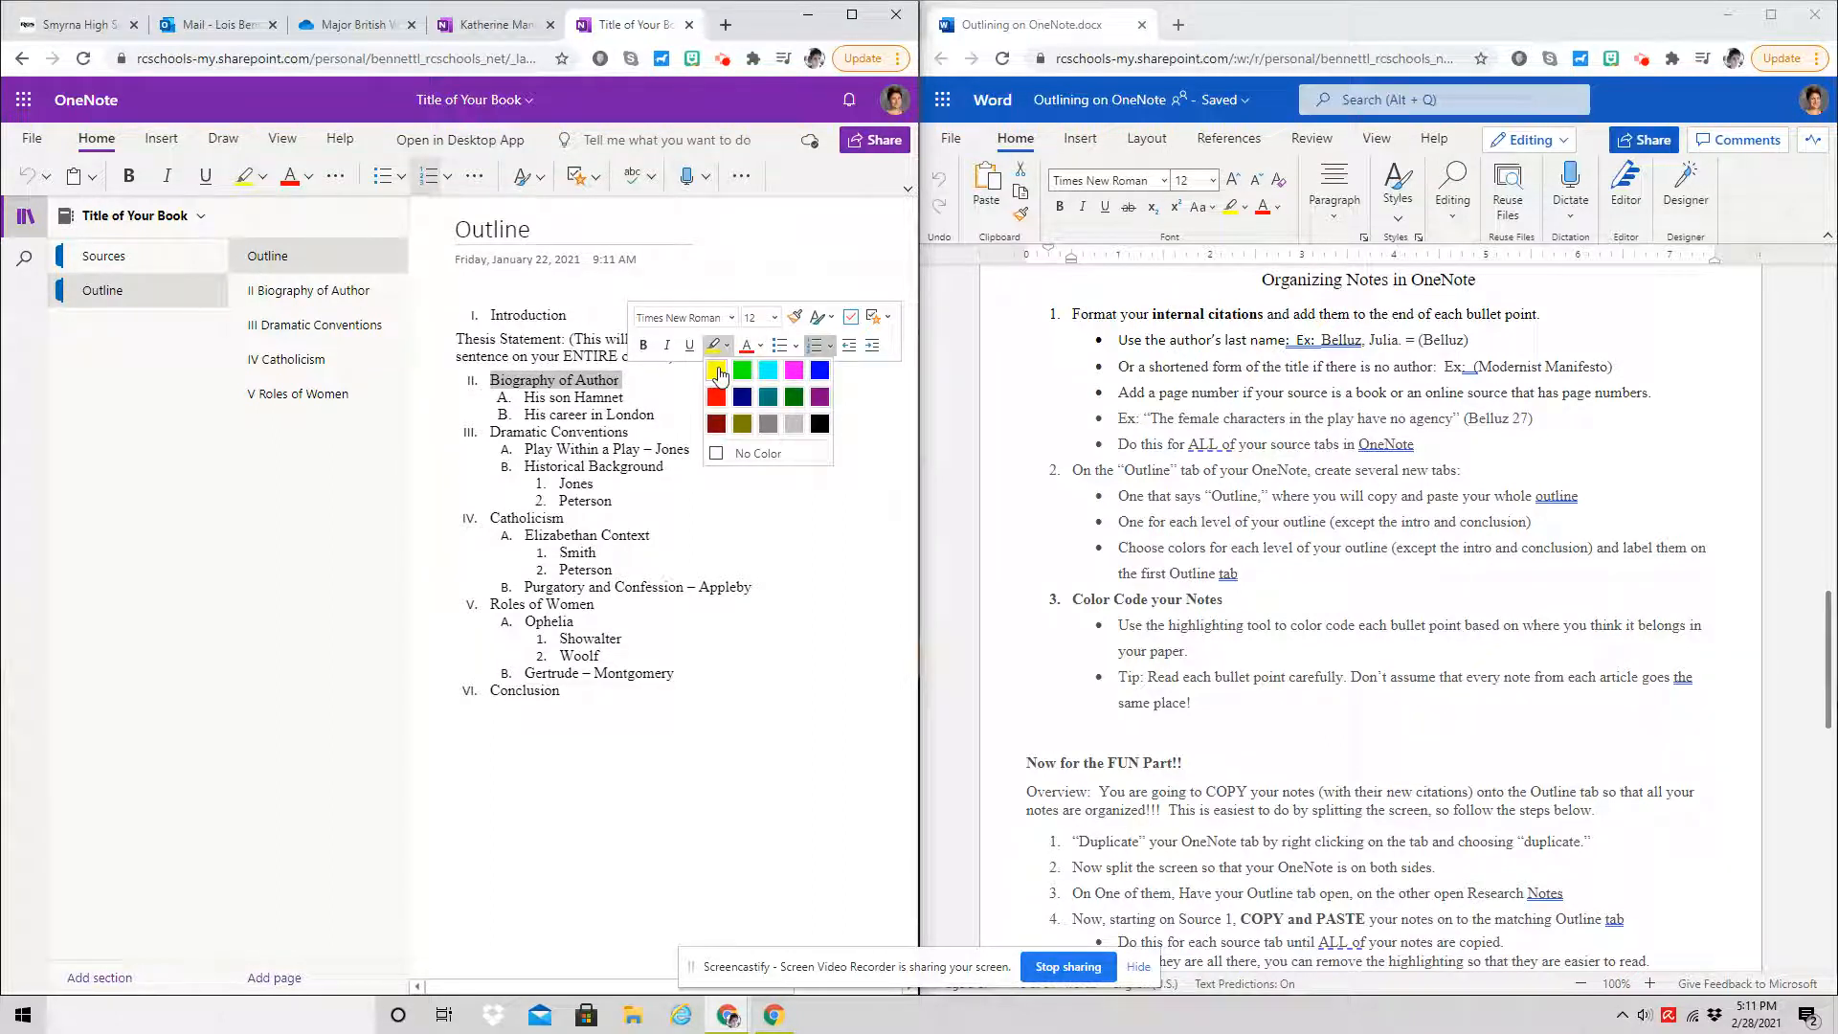
click(716, 370)
drag(486, 432, 668, 421)
click(743, 394)
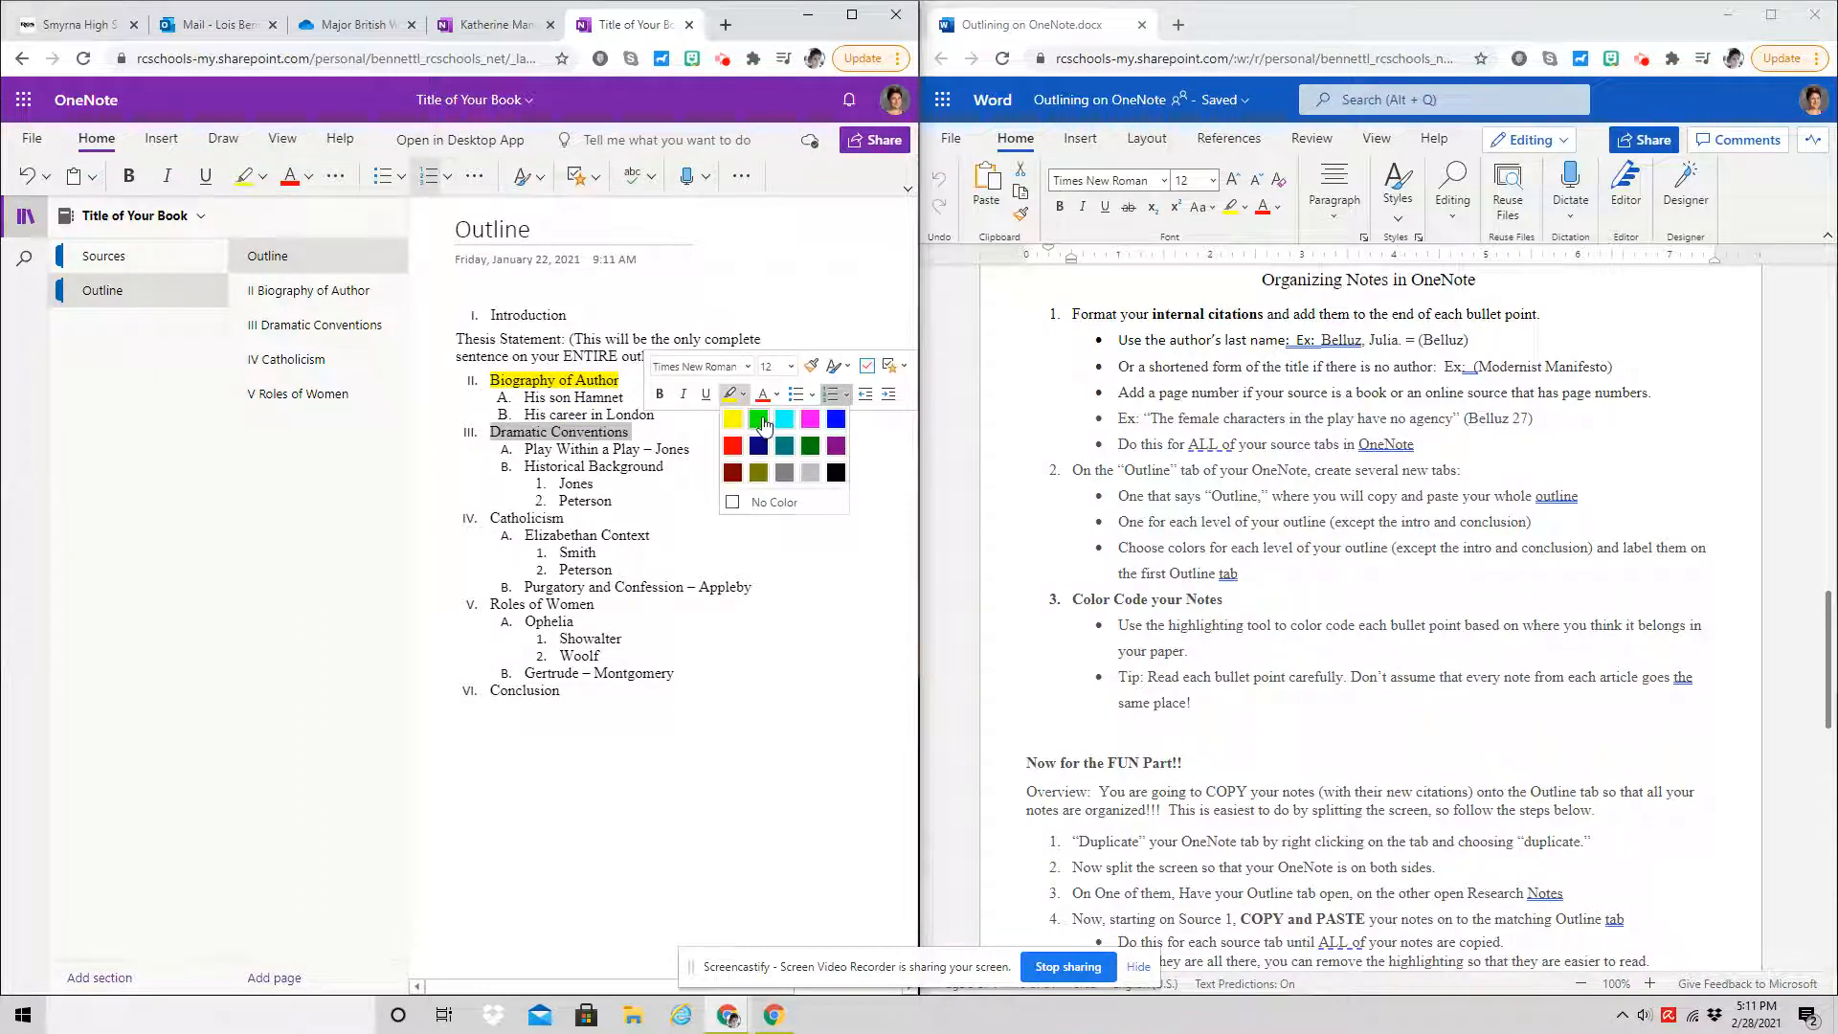
click(756, 421)
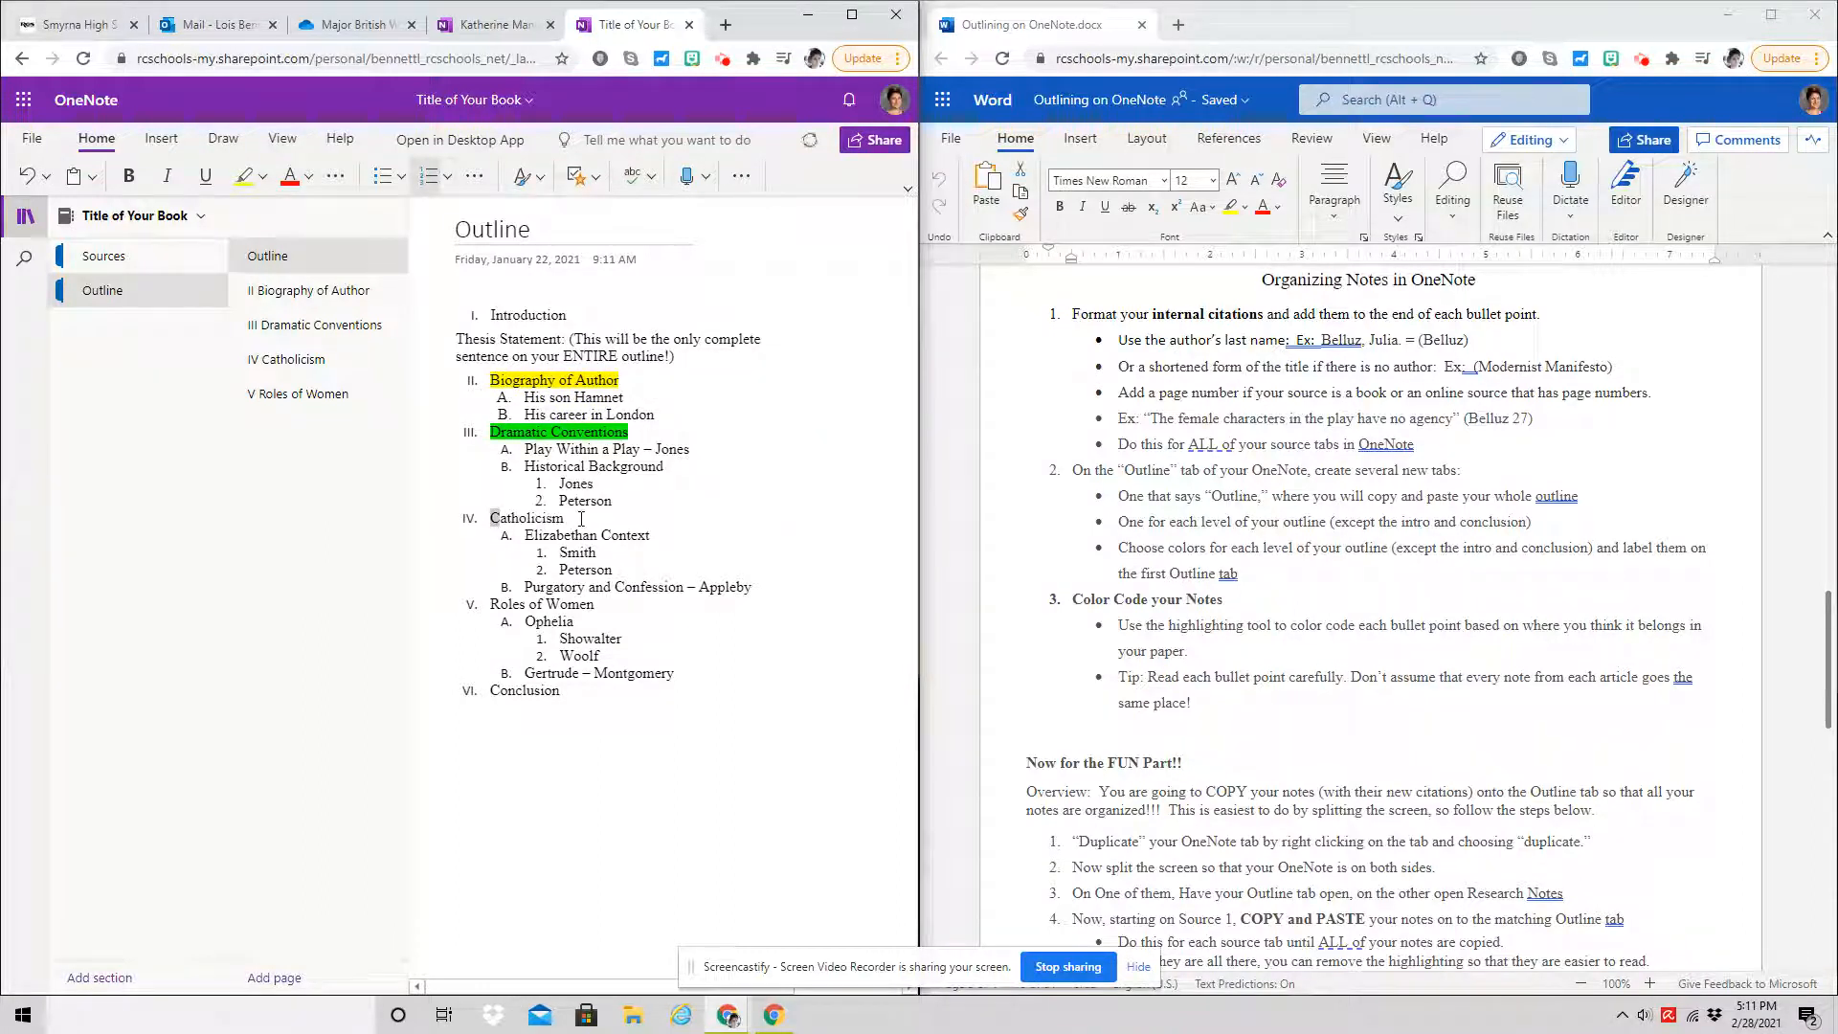
Highlight the Catholicism heading in turquoise and the Roles of Women heading in pink.
double_click(575, 519)
click(669, 486)
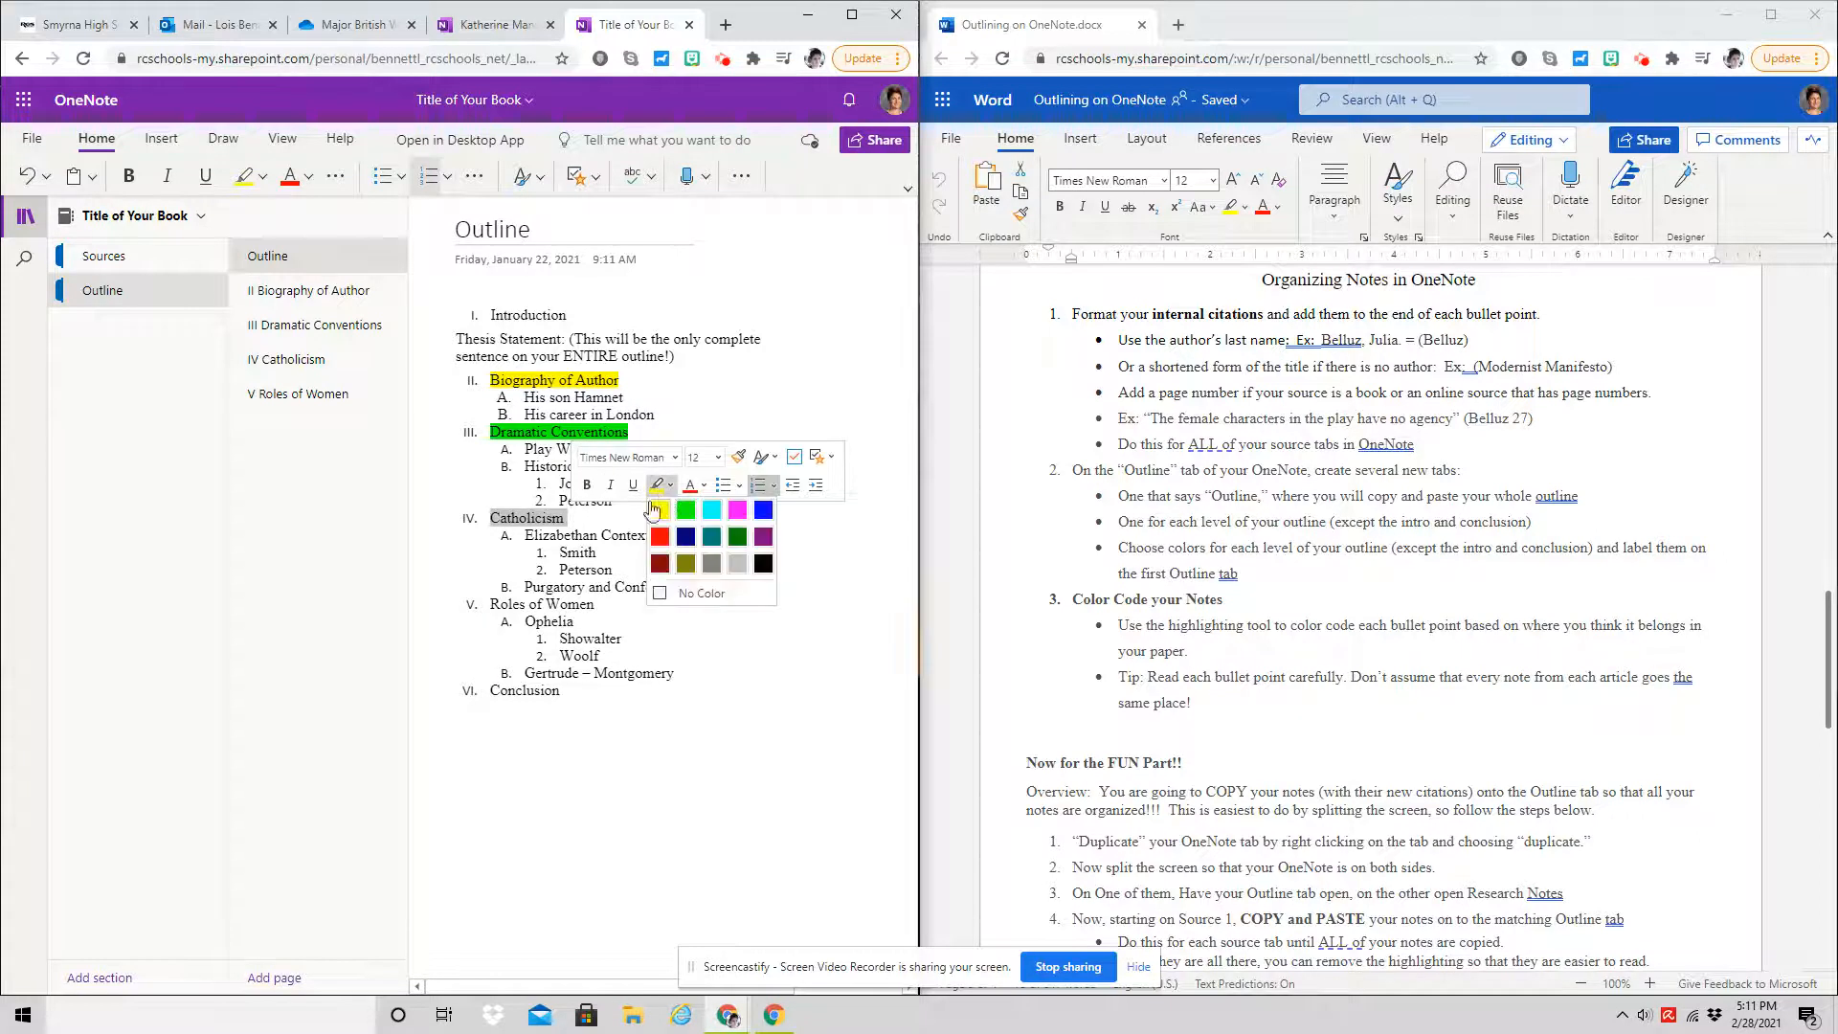
click(711, 509)
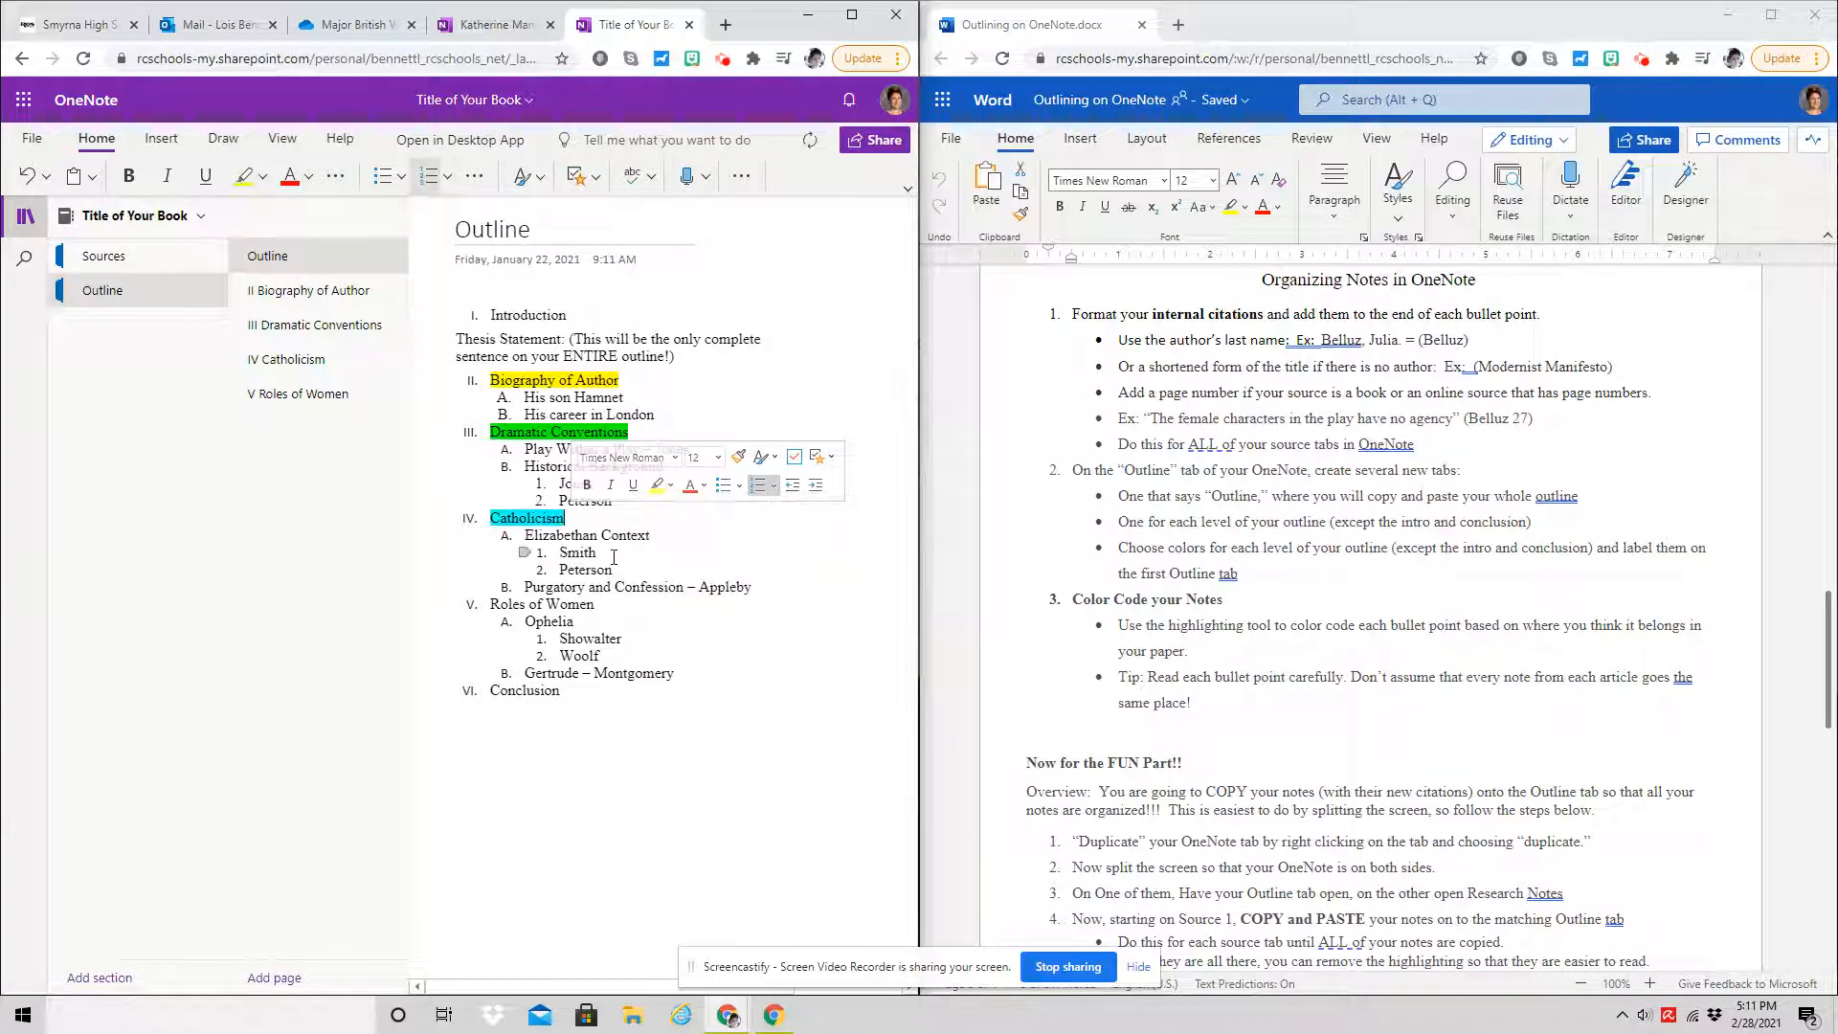
drag(490, 604, 609, 605)
click(705, 577)
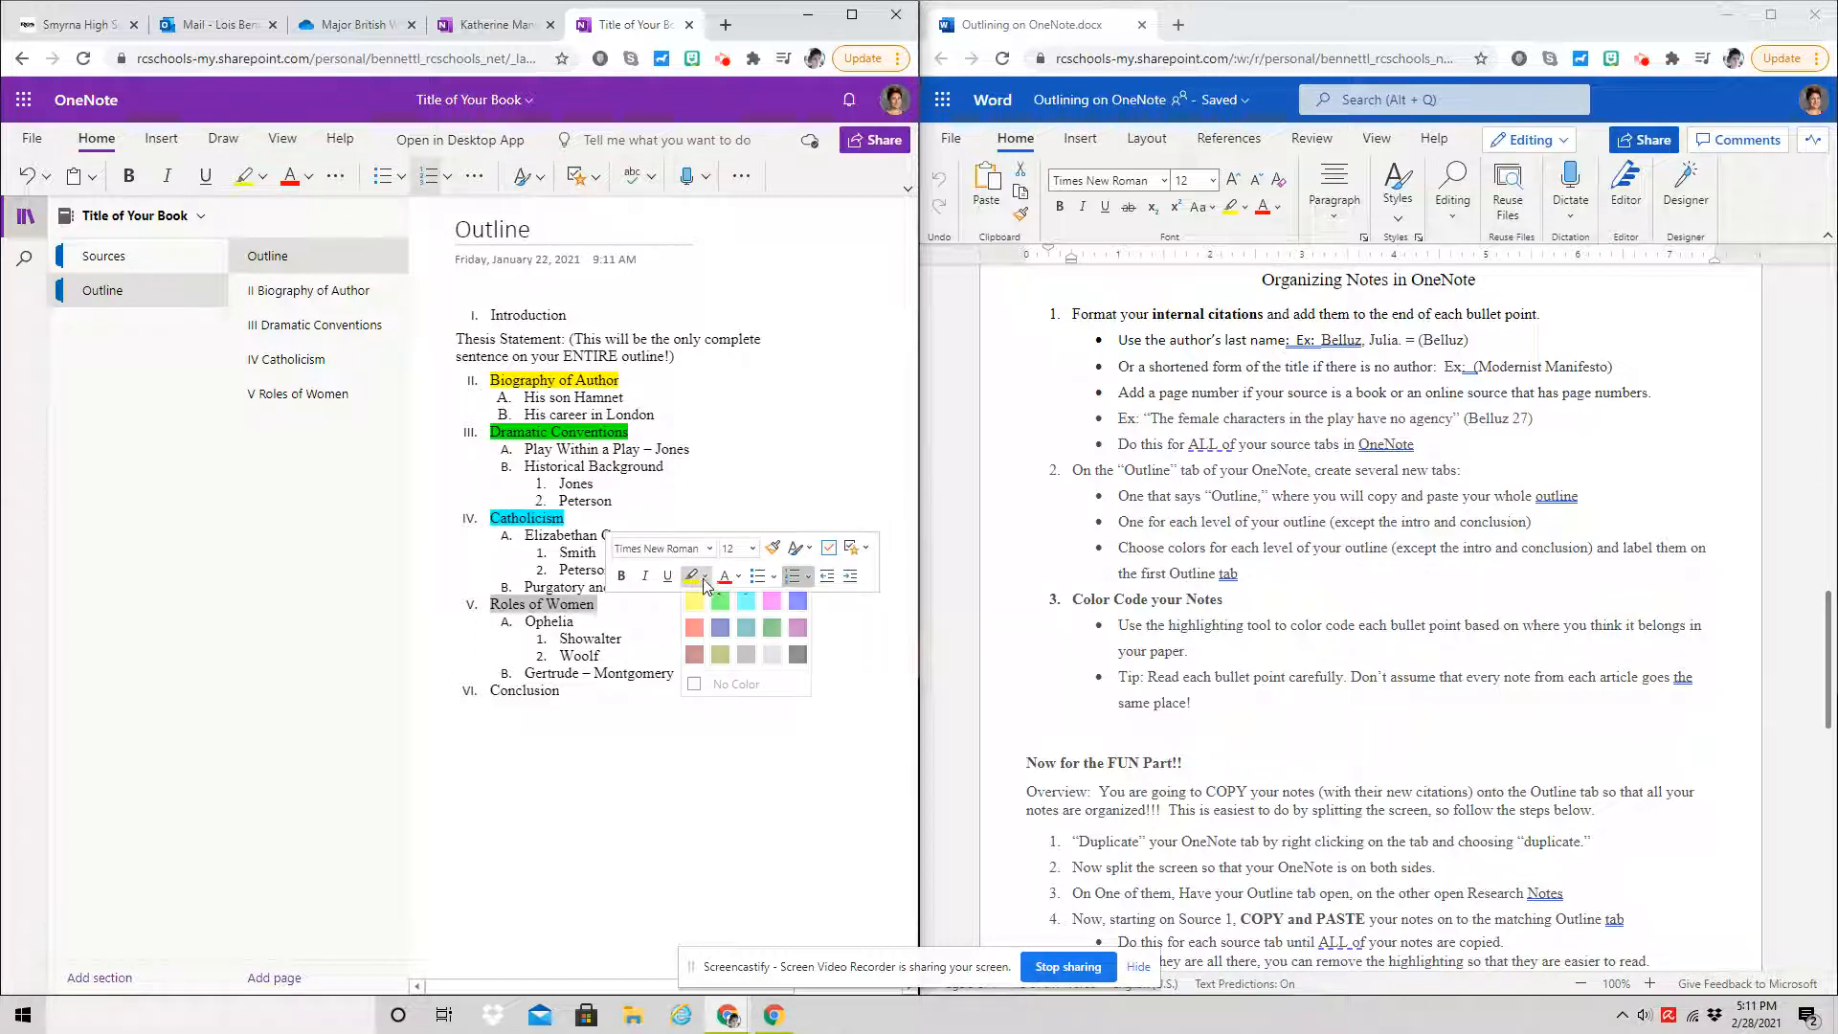
click(772, 600)
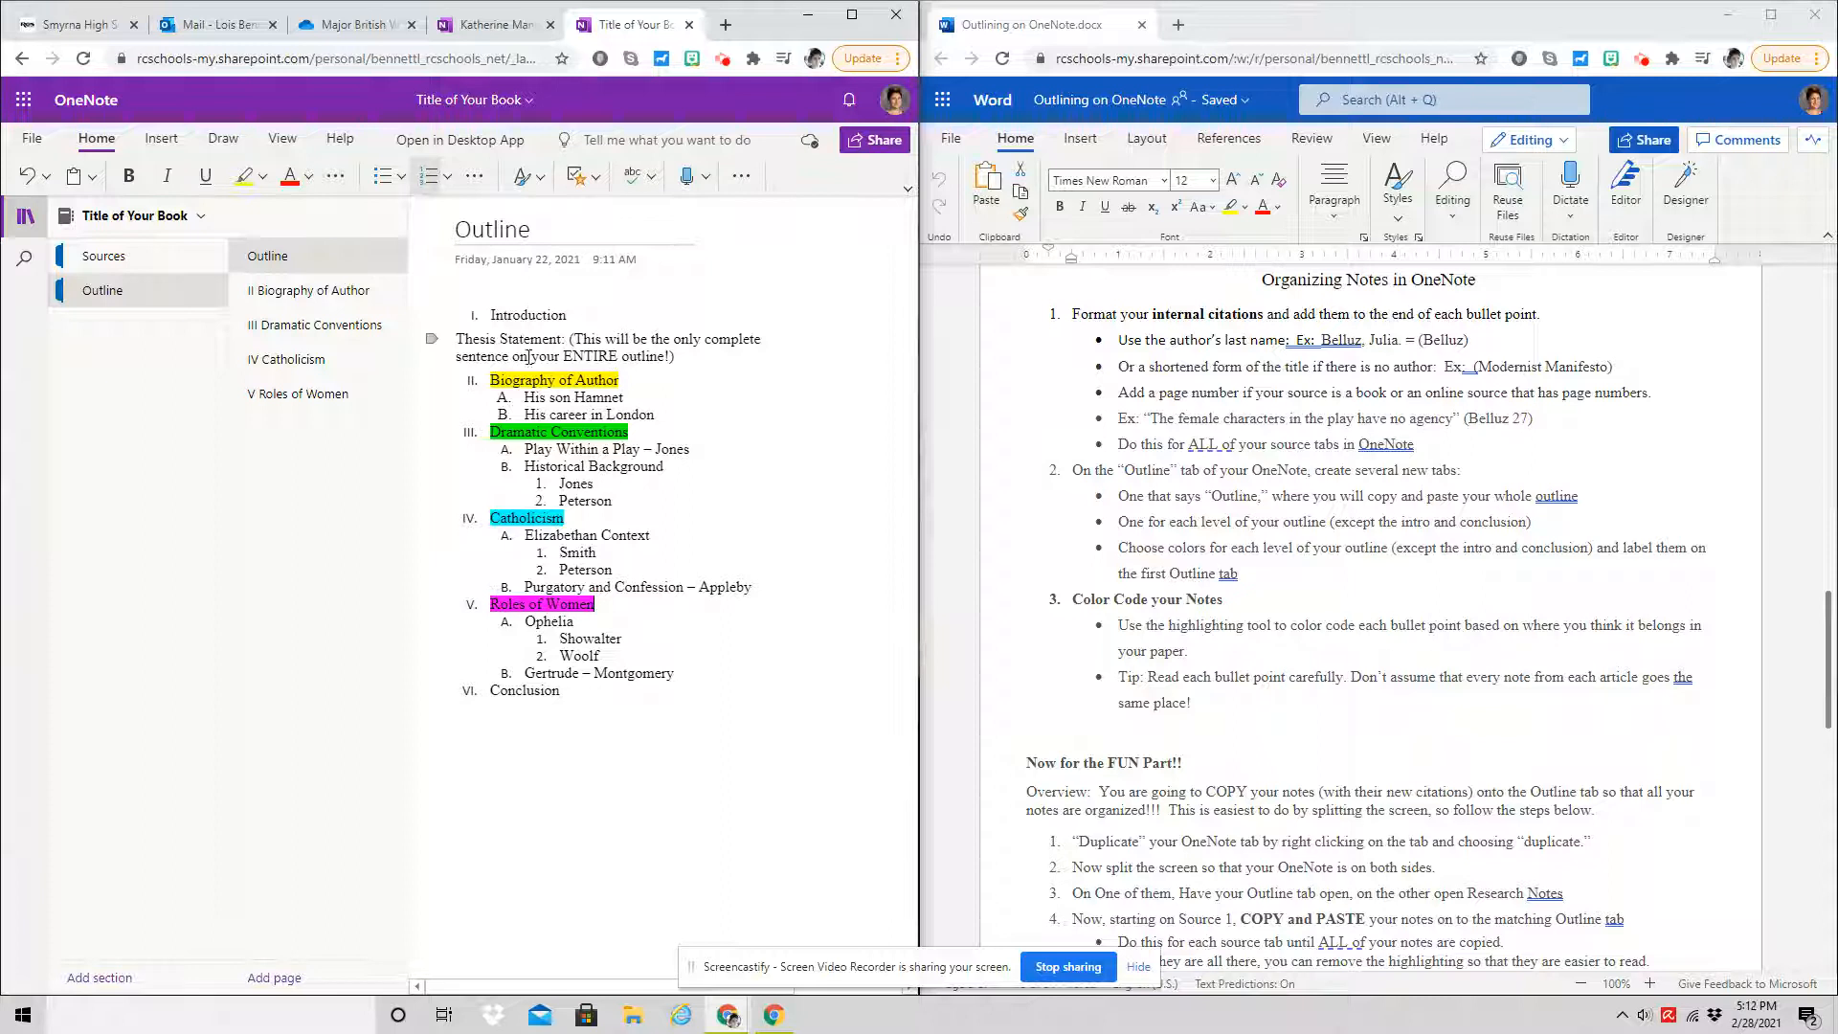
Open the Biography page in the Sources section and highlight its first bullet, on Shakespeare's birth and death, in yellow.
click(131, 257)
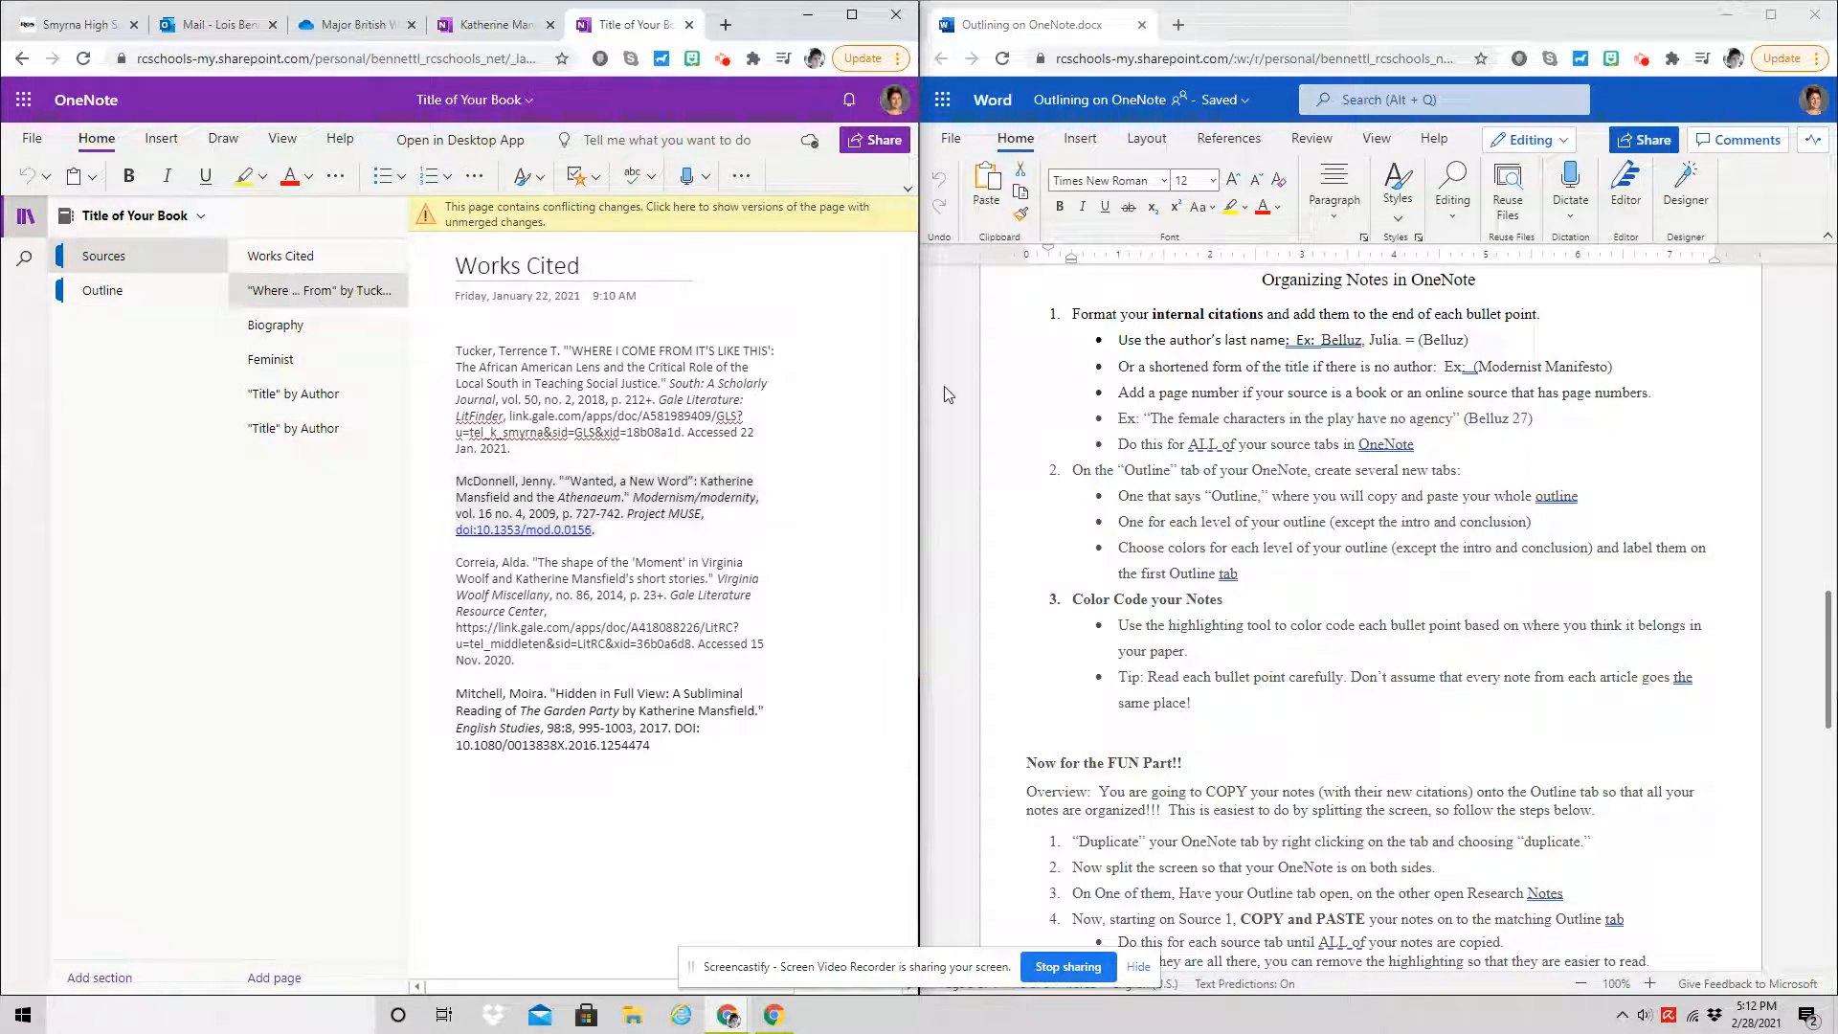
click(284, 330)
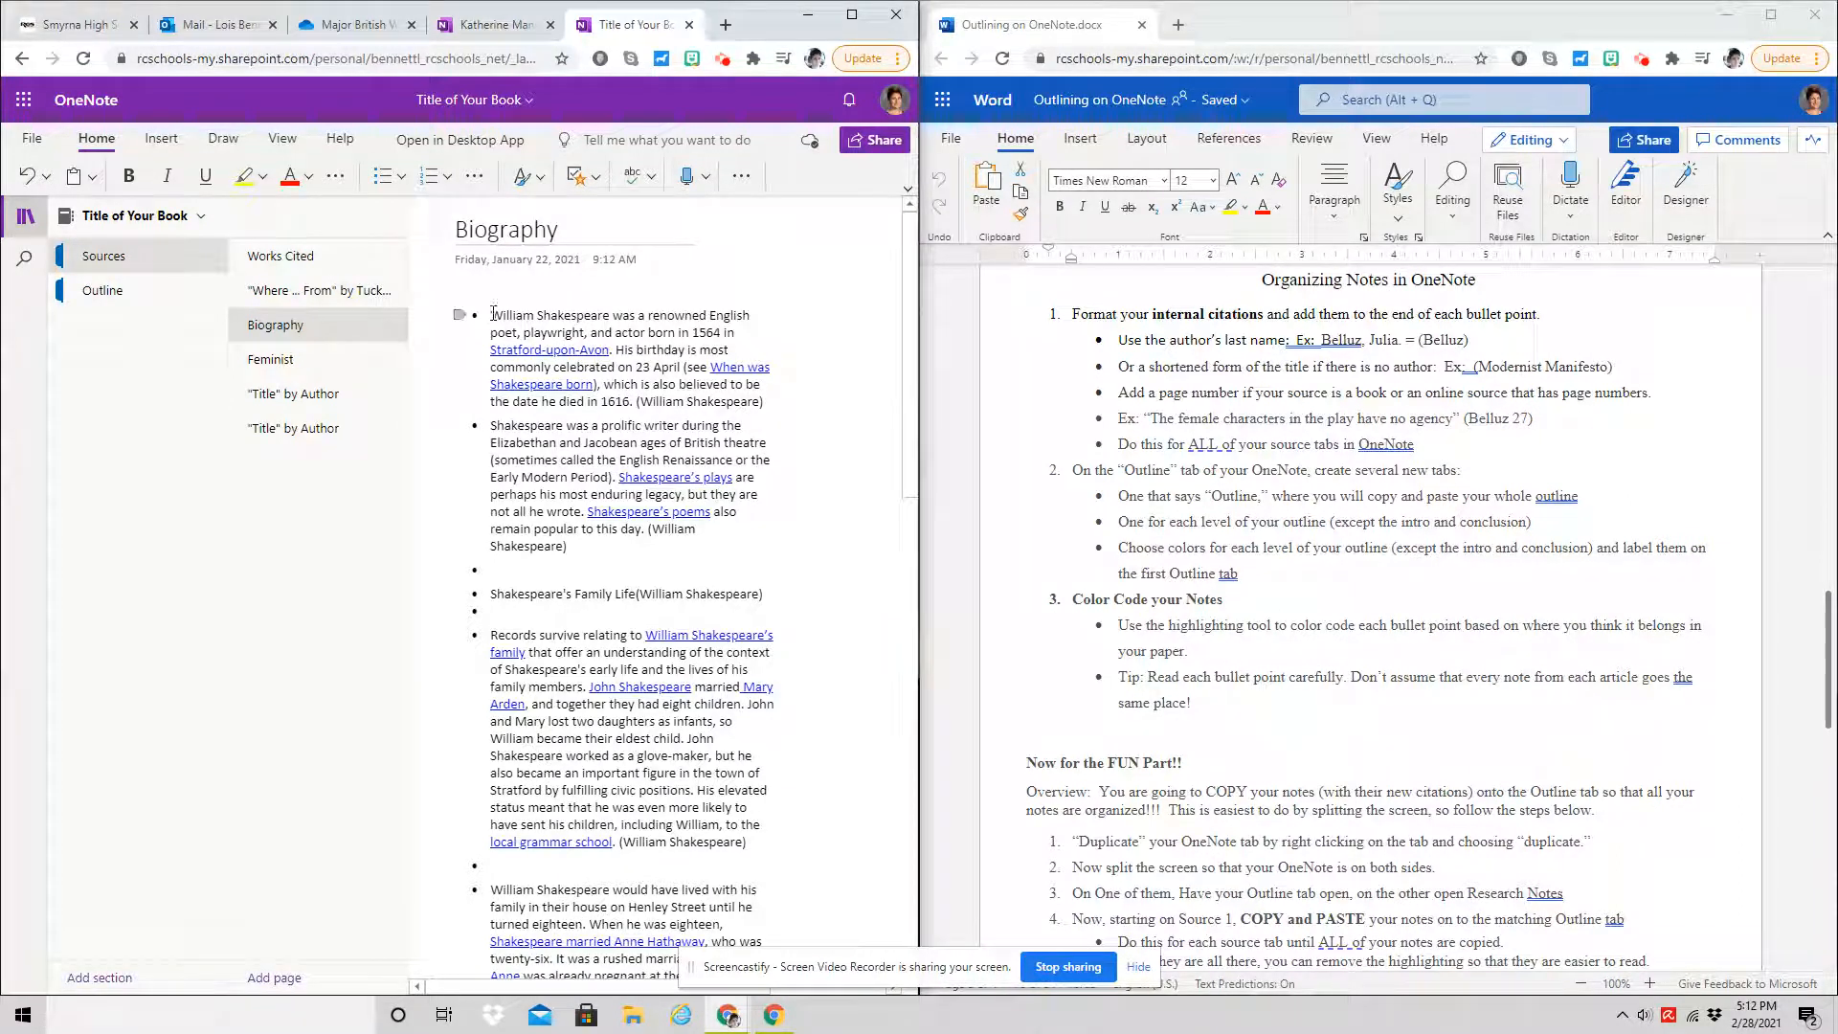
mouse_move(490, 315)
mouse_down()
mouse_move(746, 337)
mouse_move(772, 404)
mouse_up()
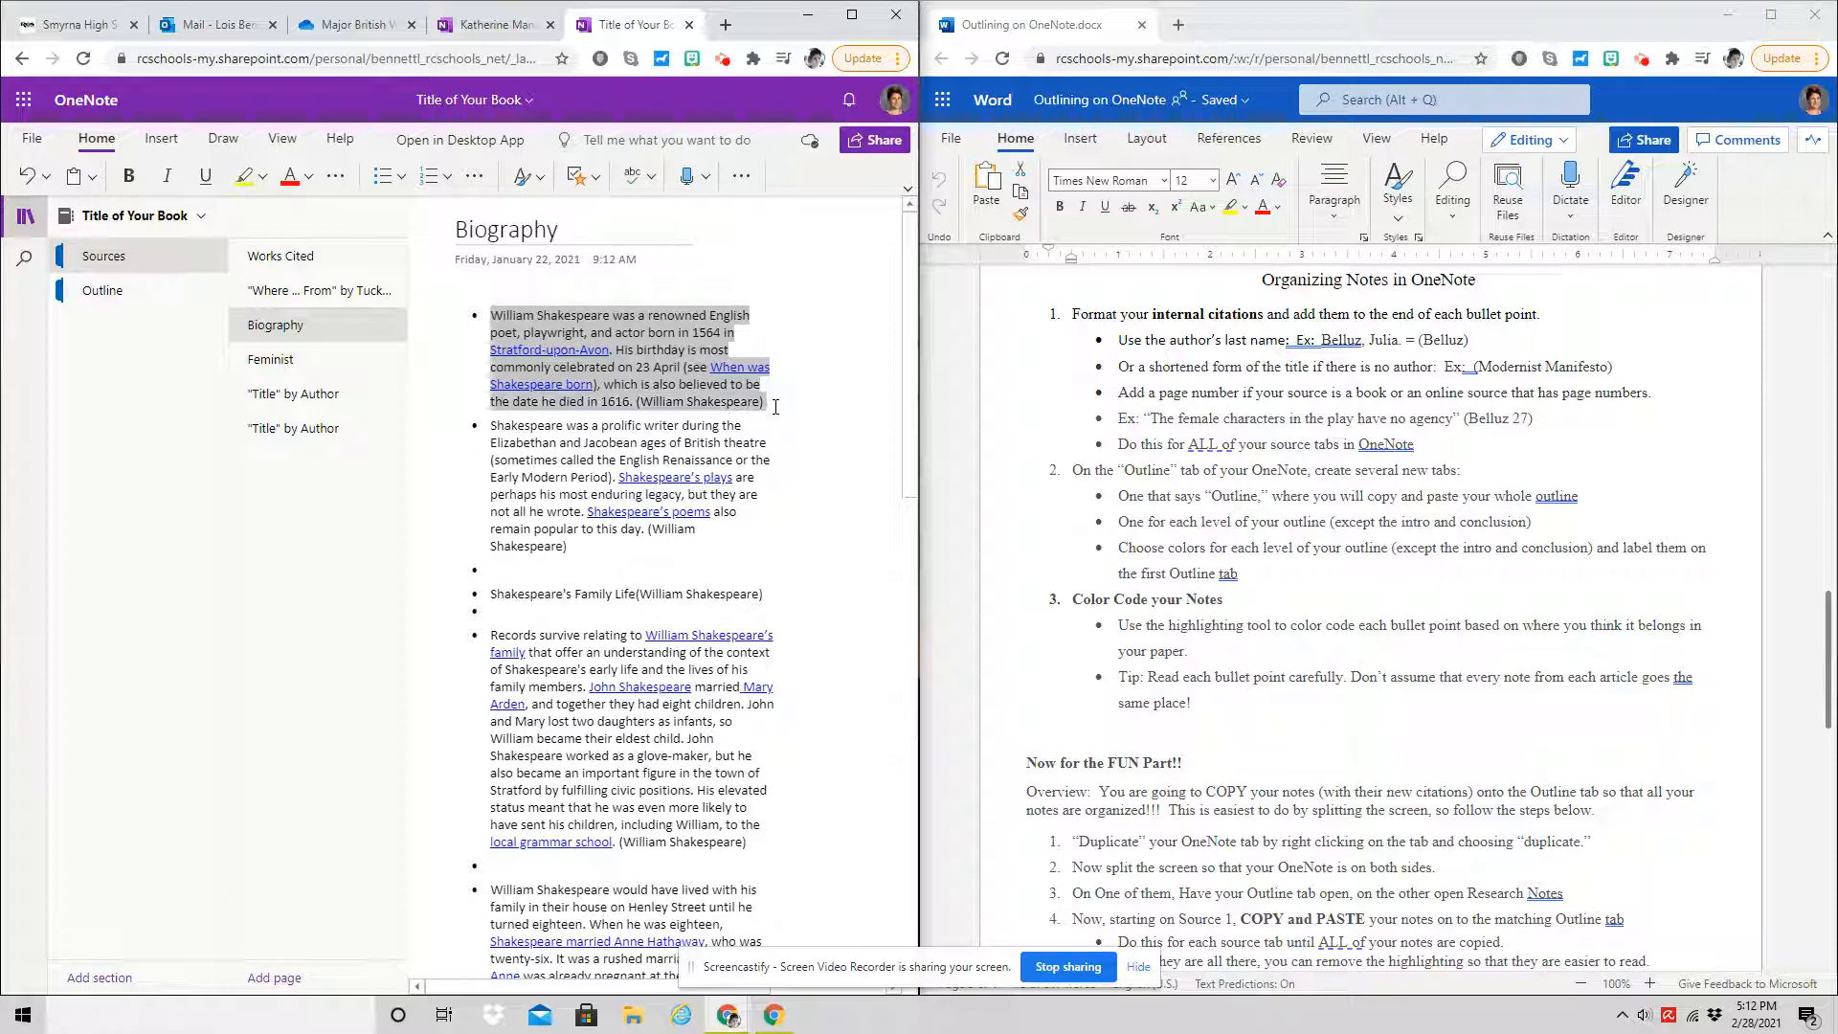
click(733, 379)
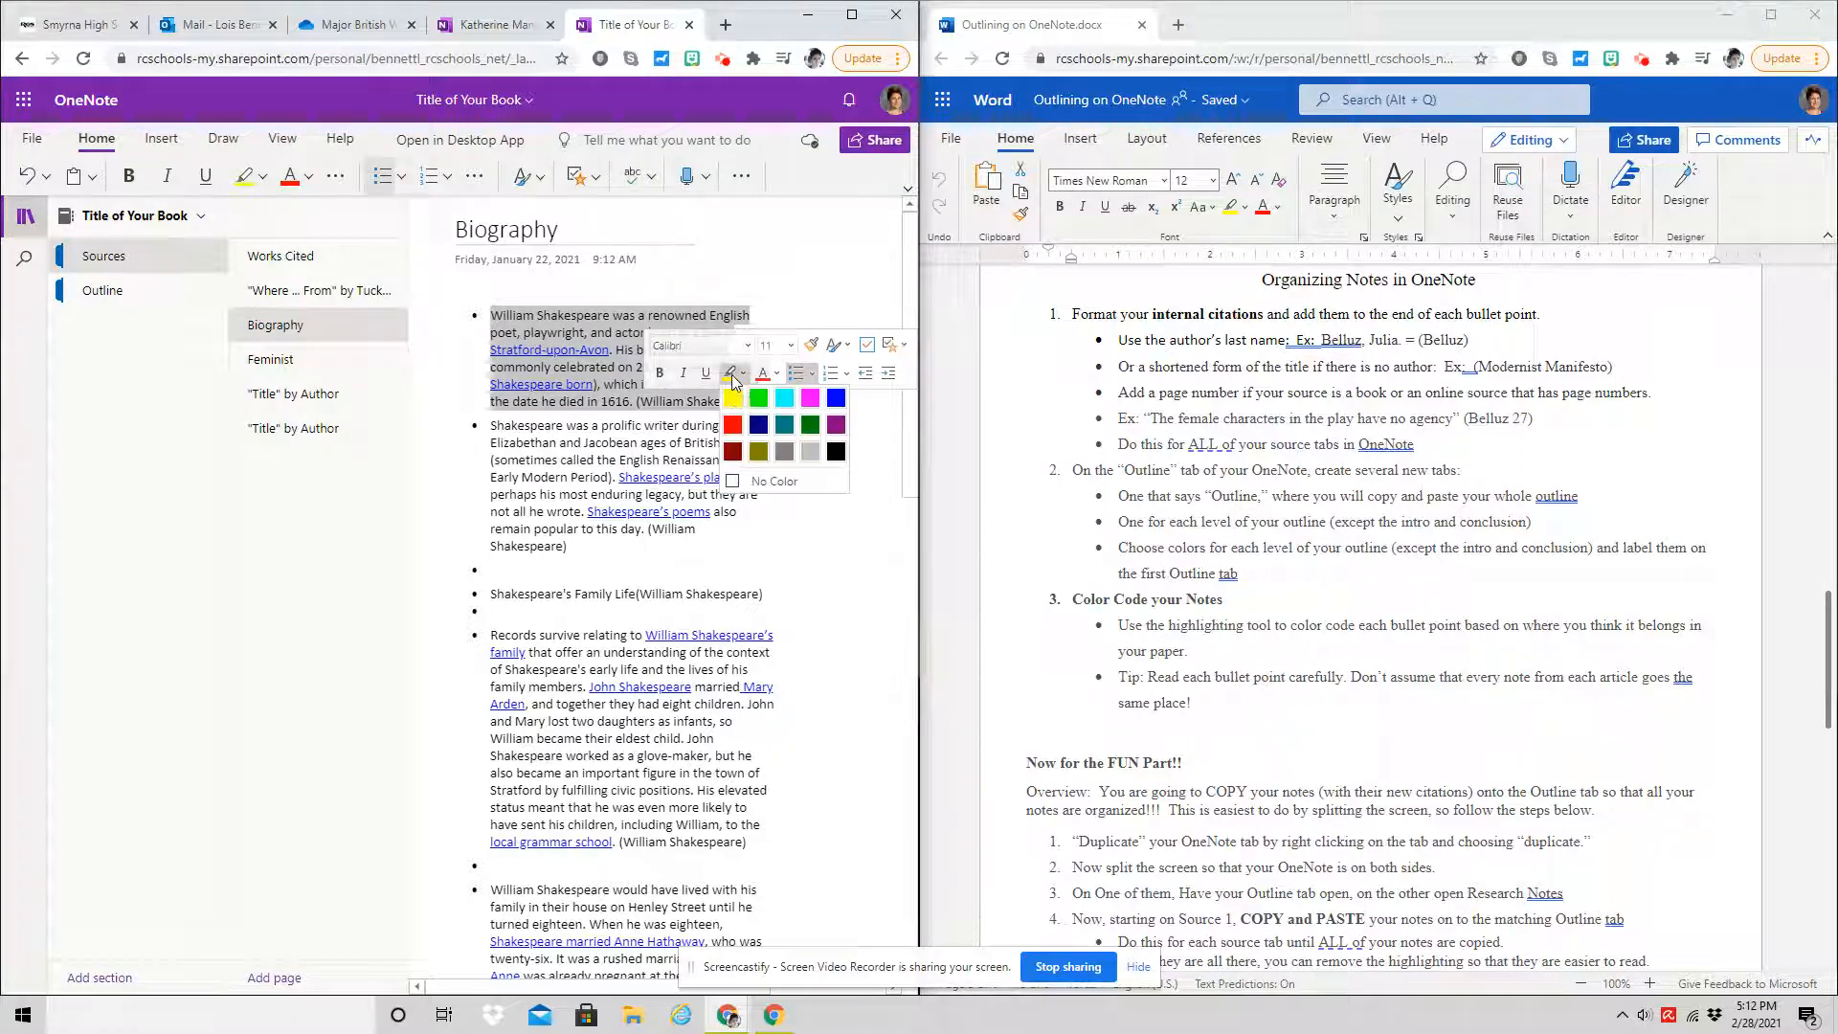
click(736, 395)
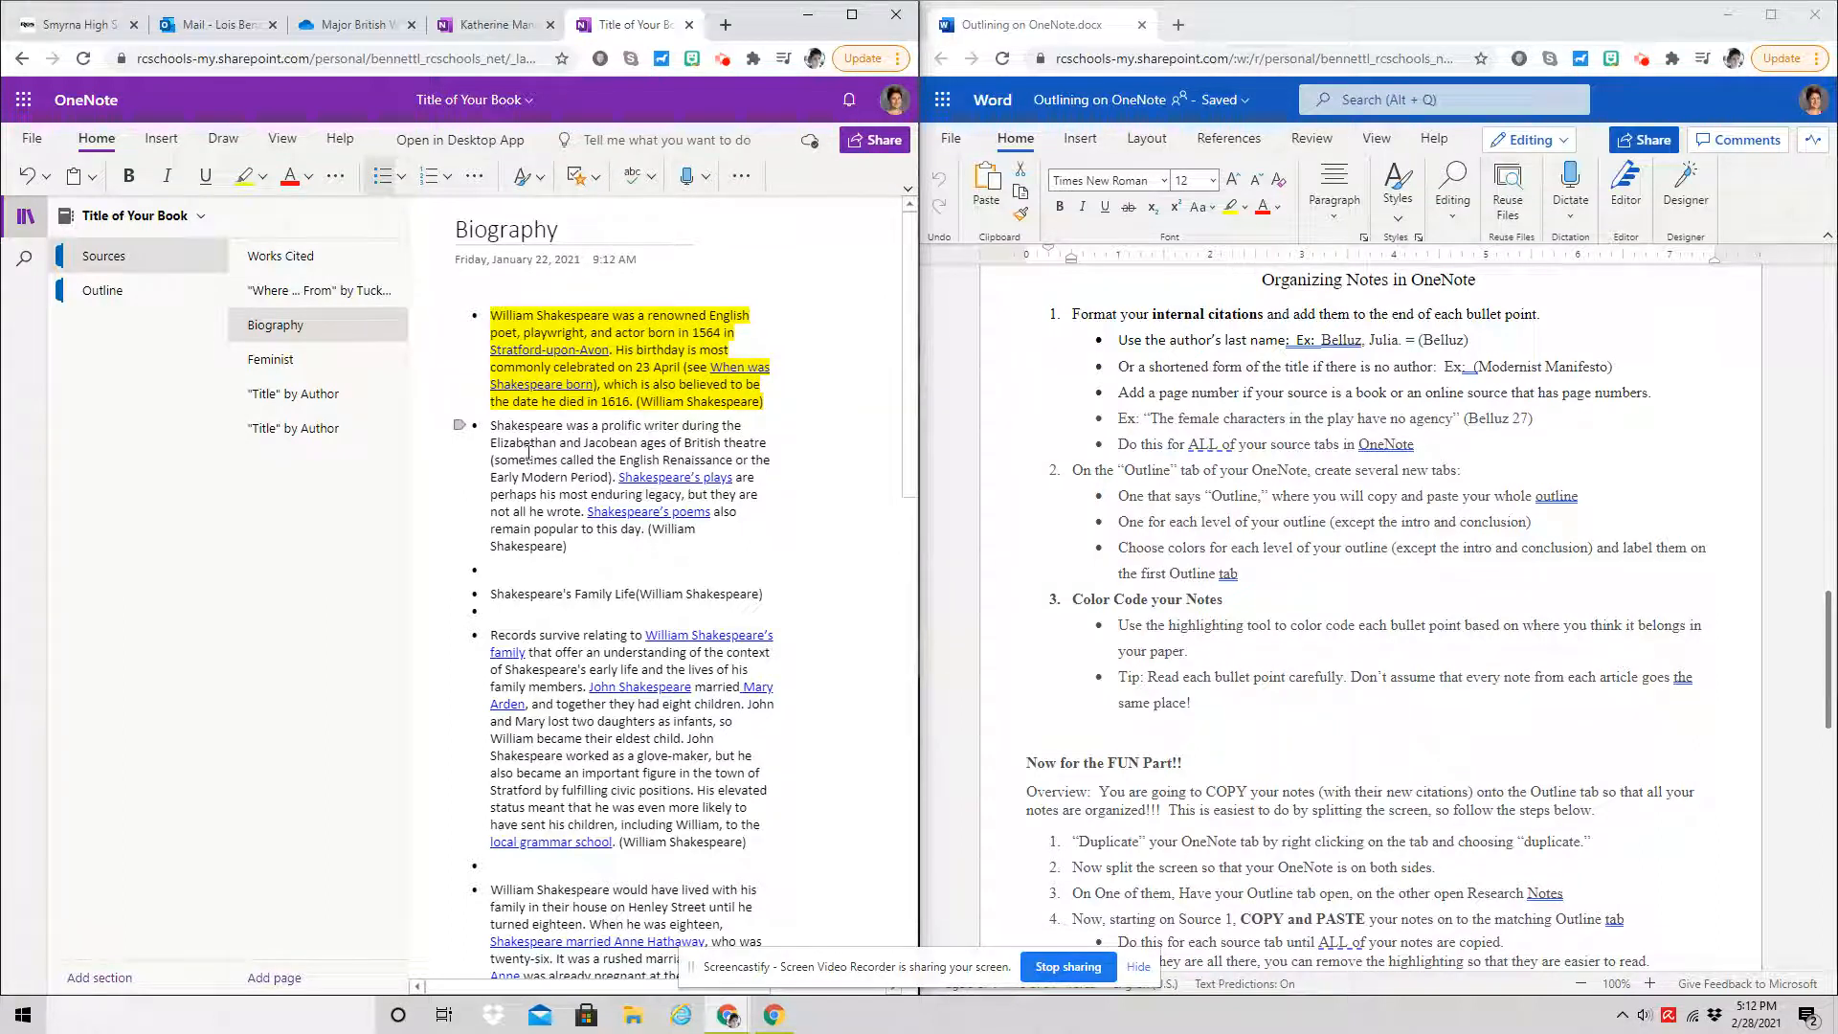
Highlight the second Biography bullet, on Shakespeare as a prolific writer, in green to match Dramatic Conventions in the outline.
drag(491, 431, 586, 551)
scroll(1300, 505, up, 7)
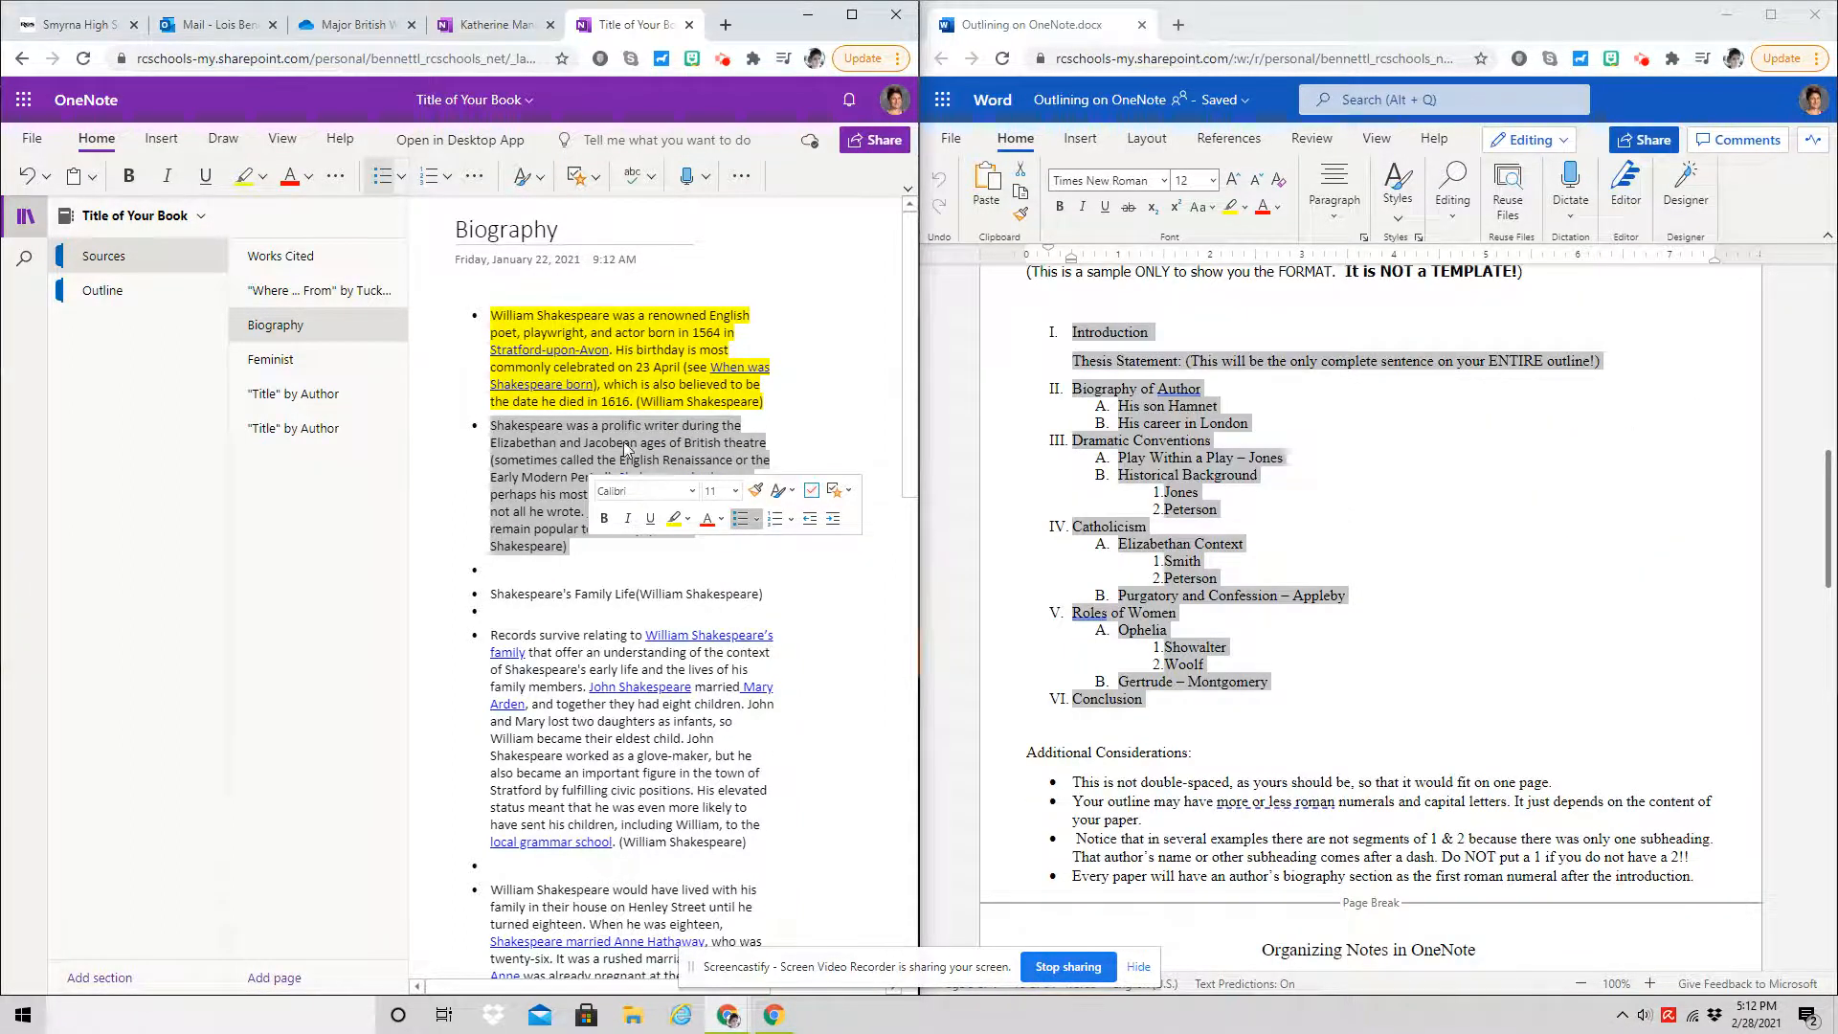
click(263, 176)
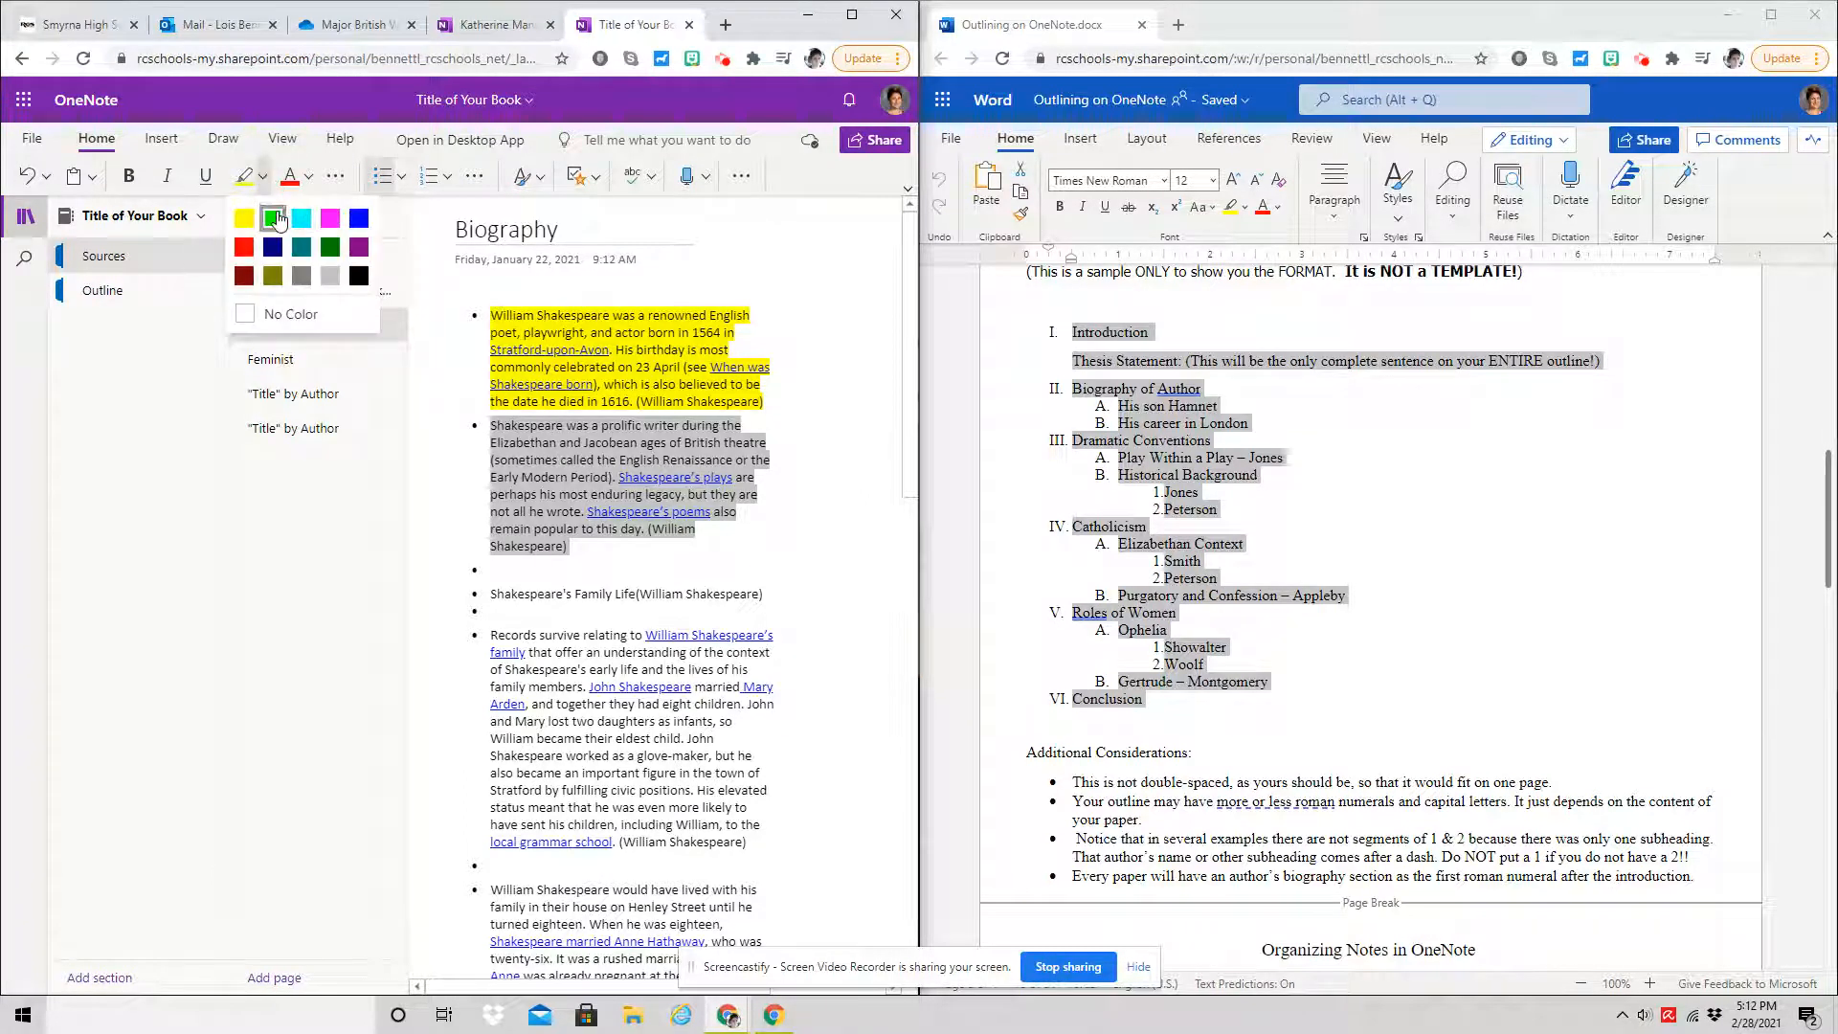
click(276, 217)
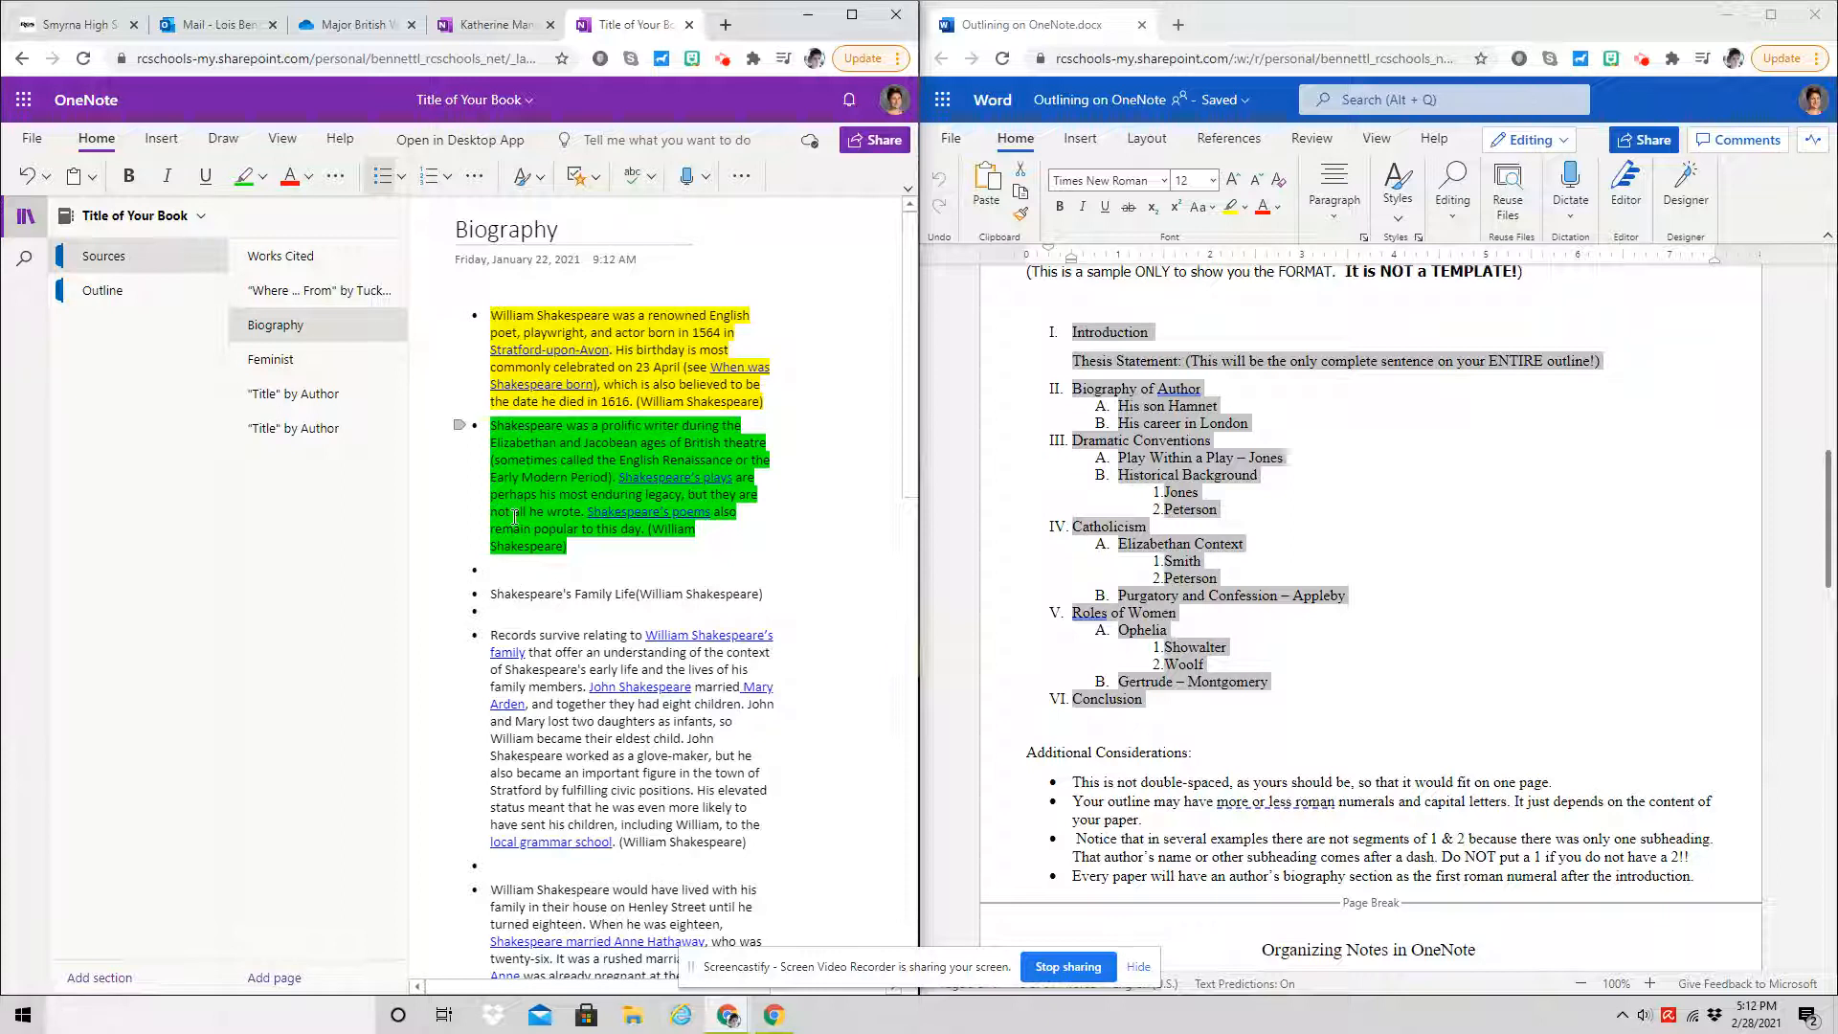
drag(486, 595, 756, 879)
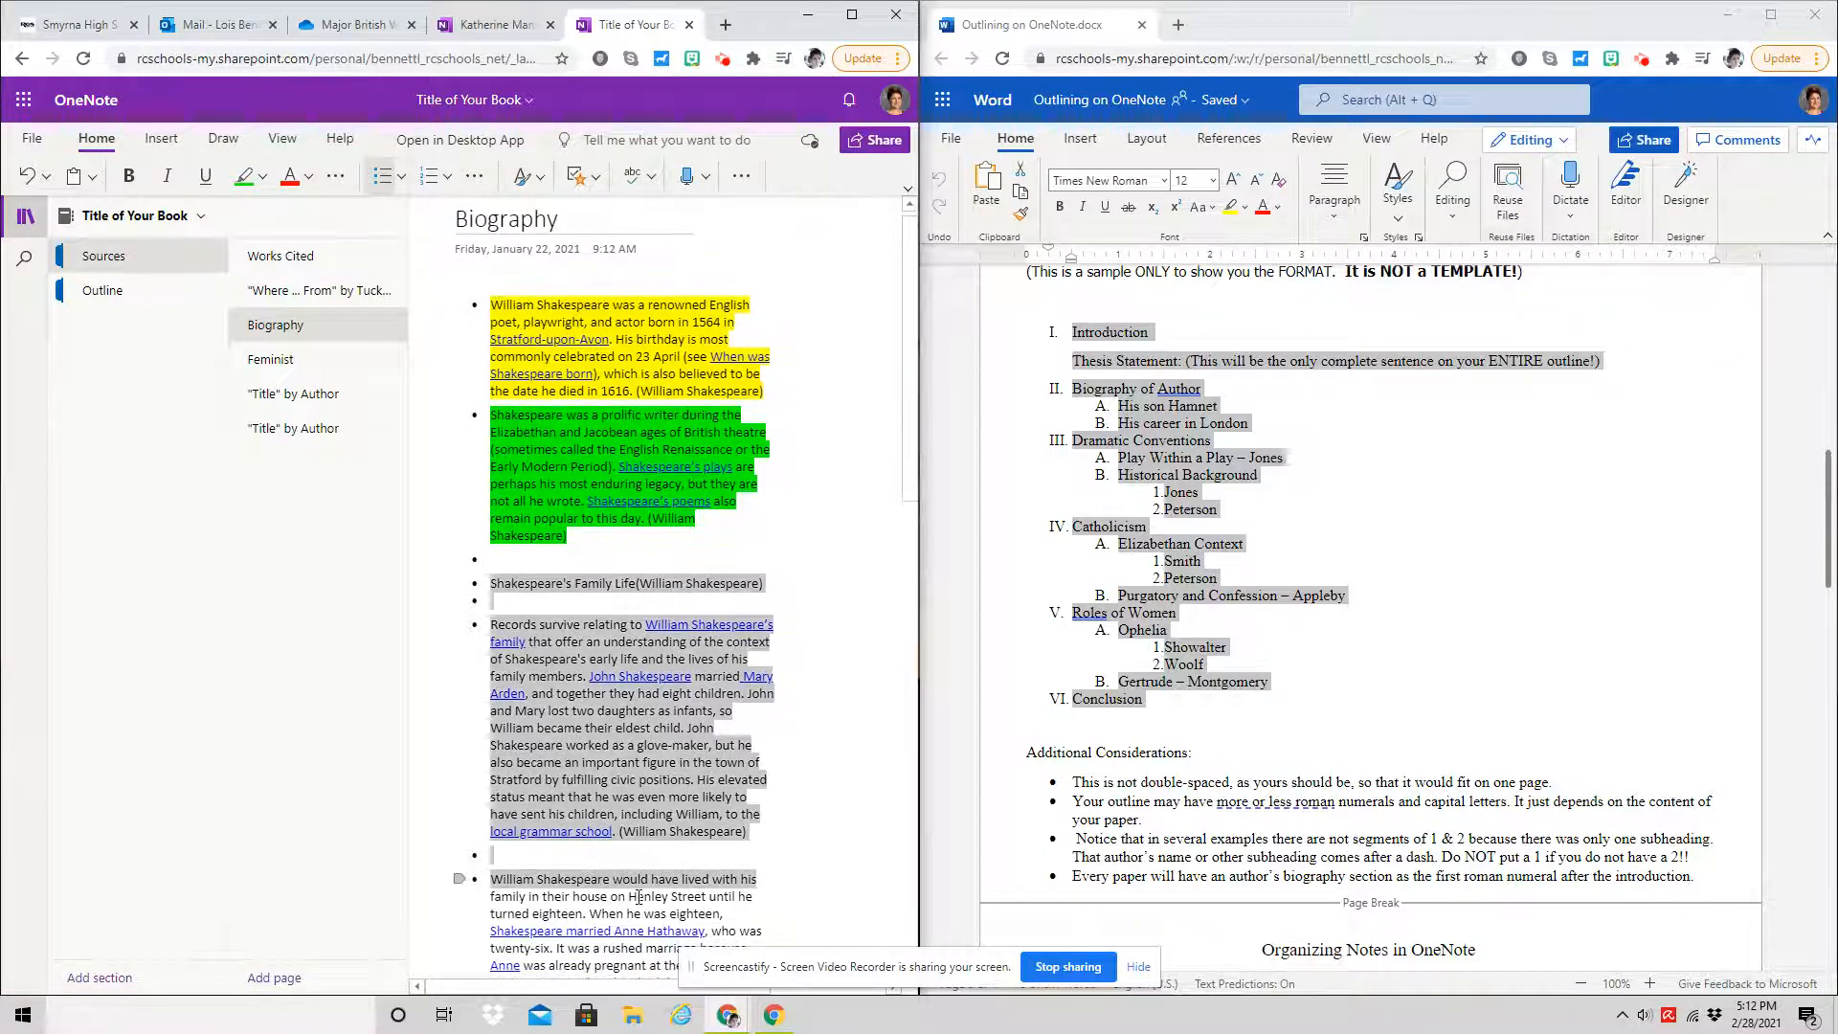
click(641, 744)
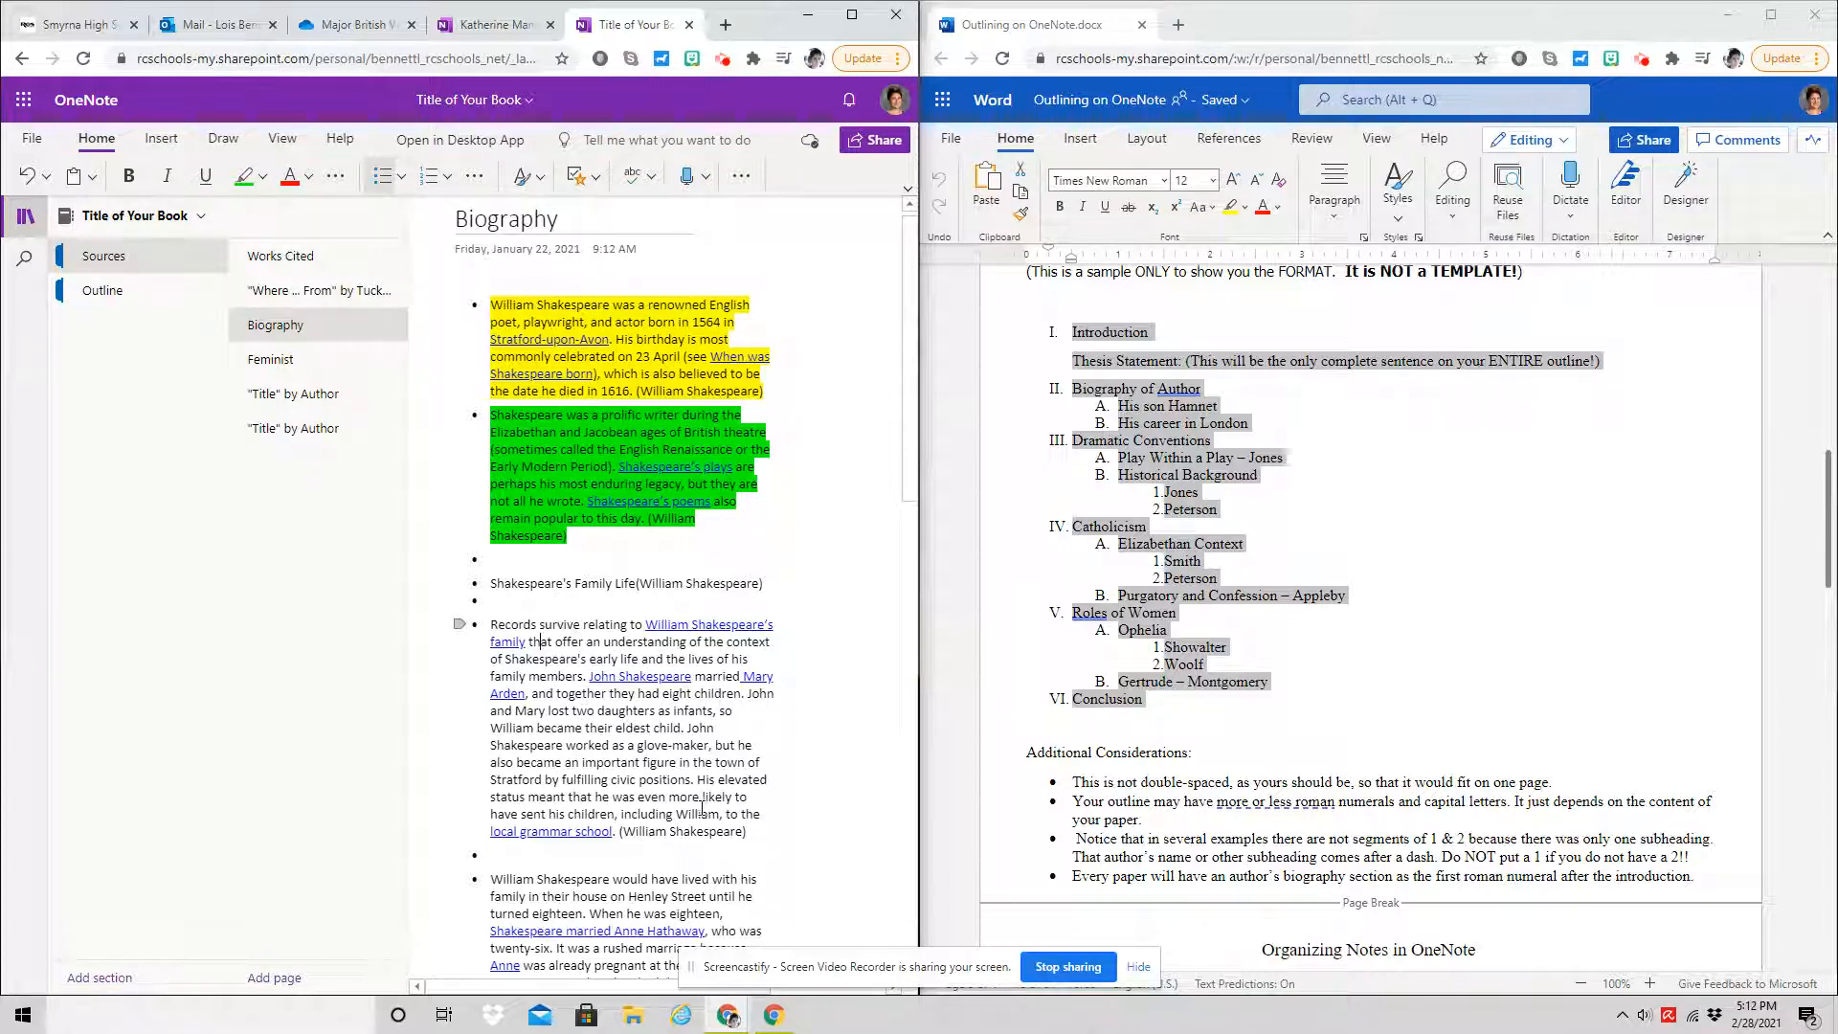
click(1159, 605)
click(1211, 628)
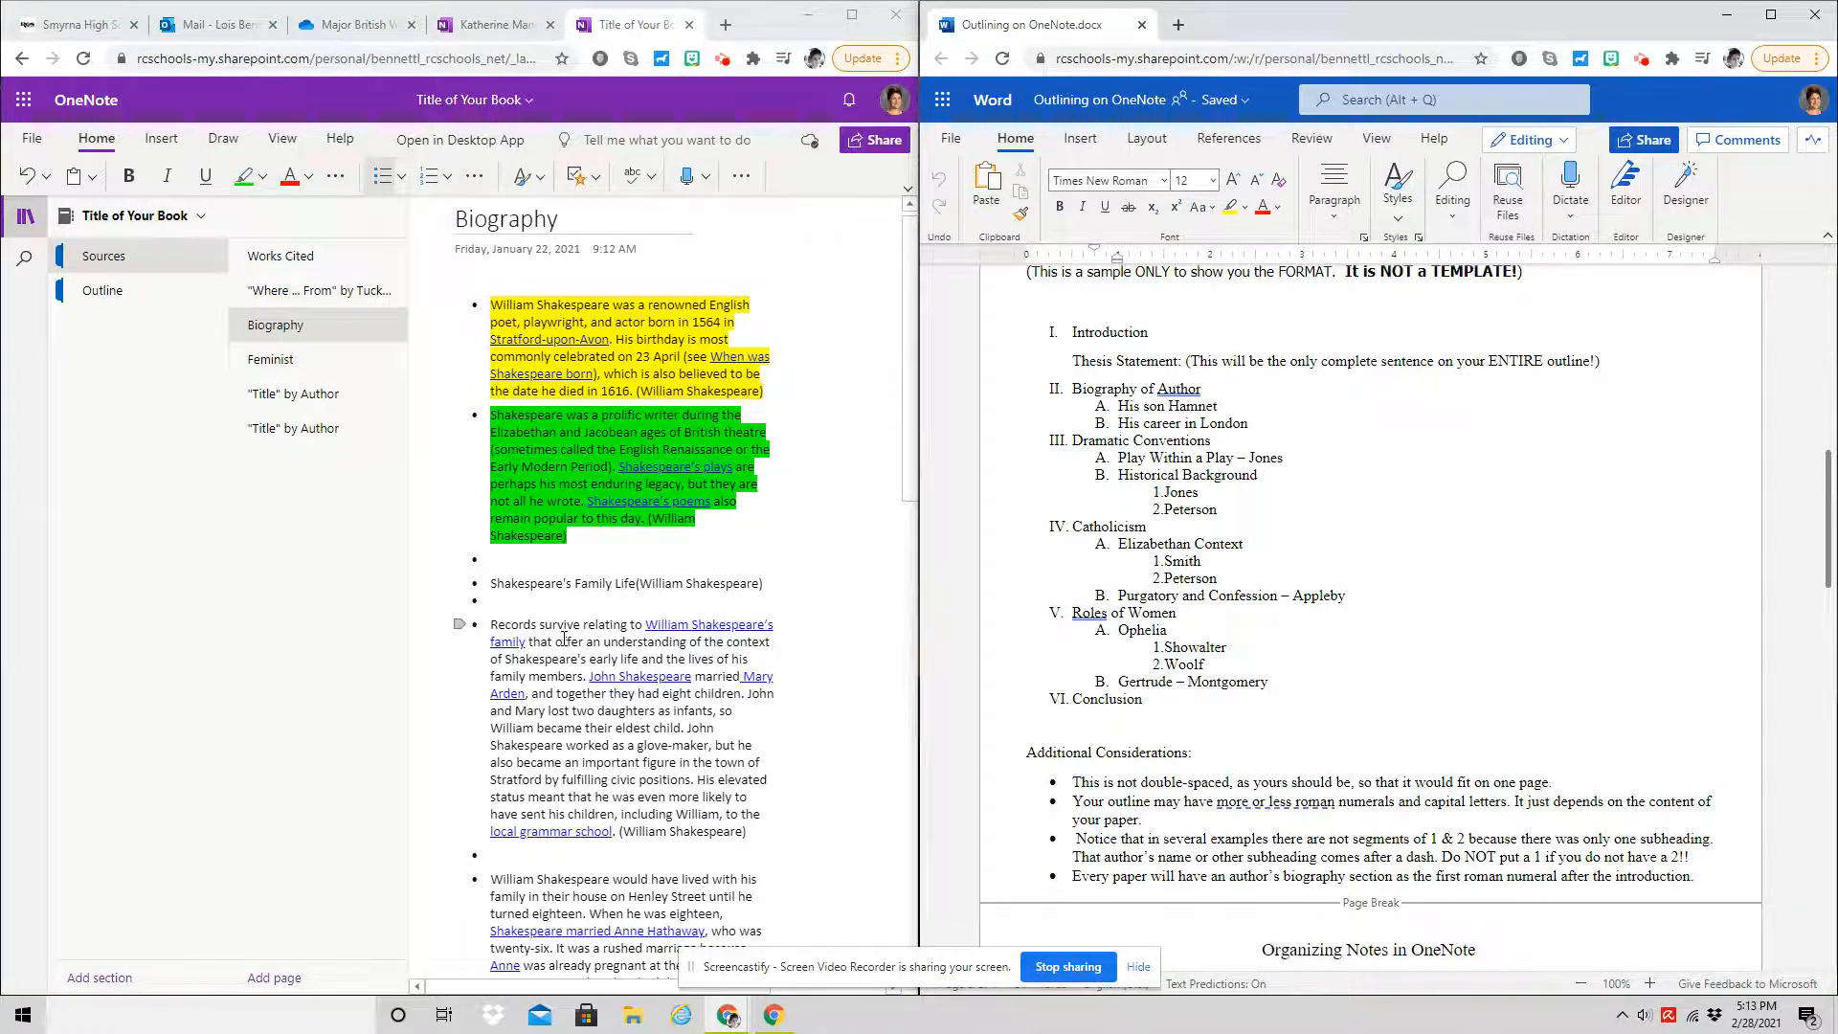
Examine the color-coded bullets on the Liminality, Unresolved Conflict and Seeking the Self source pages of the Katherine Mansfield notebook.
click(483, 24)
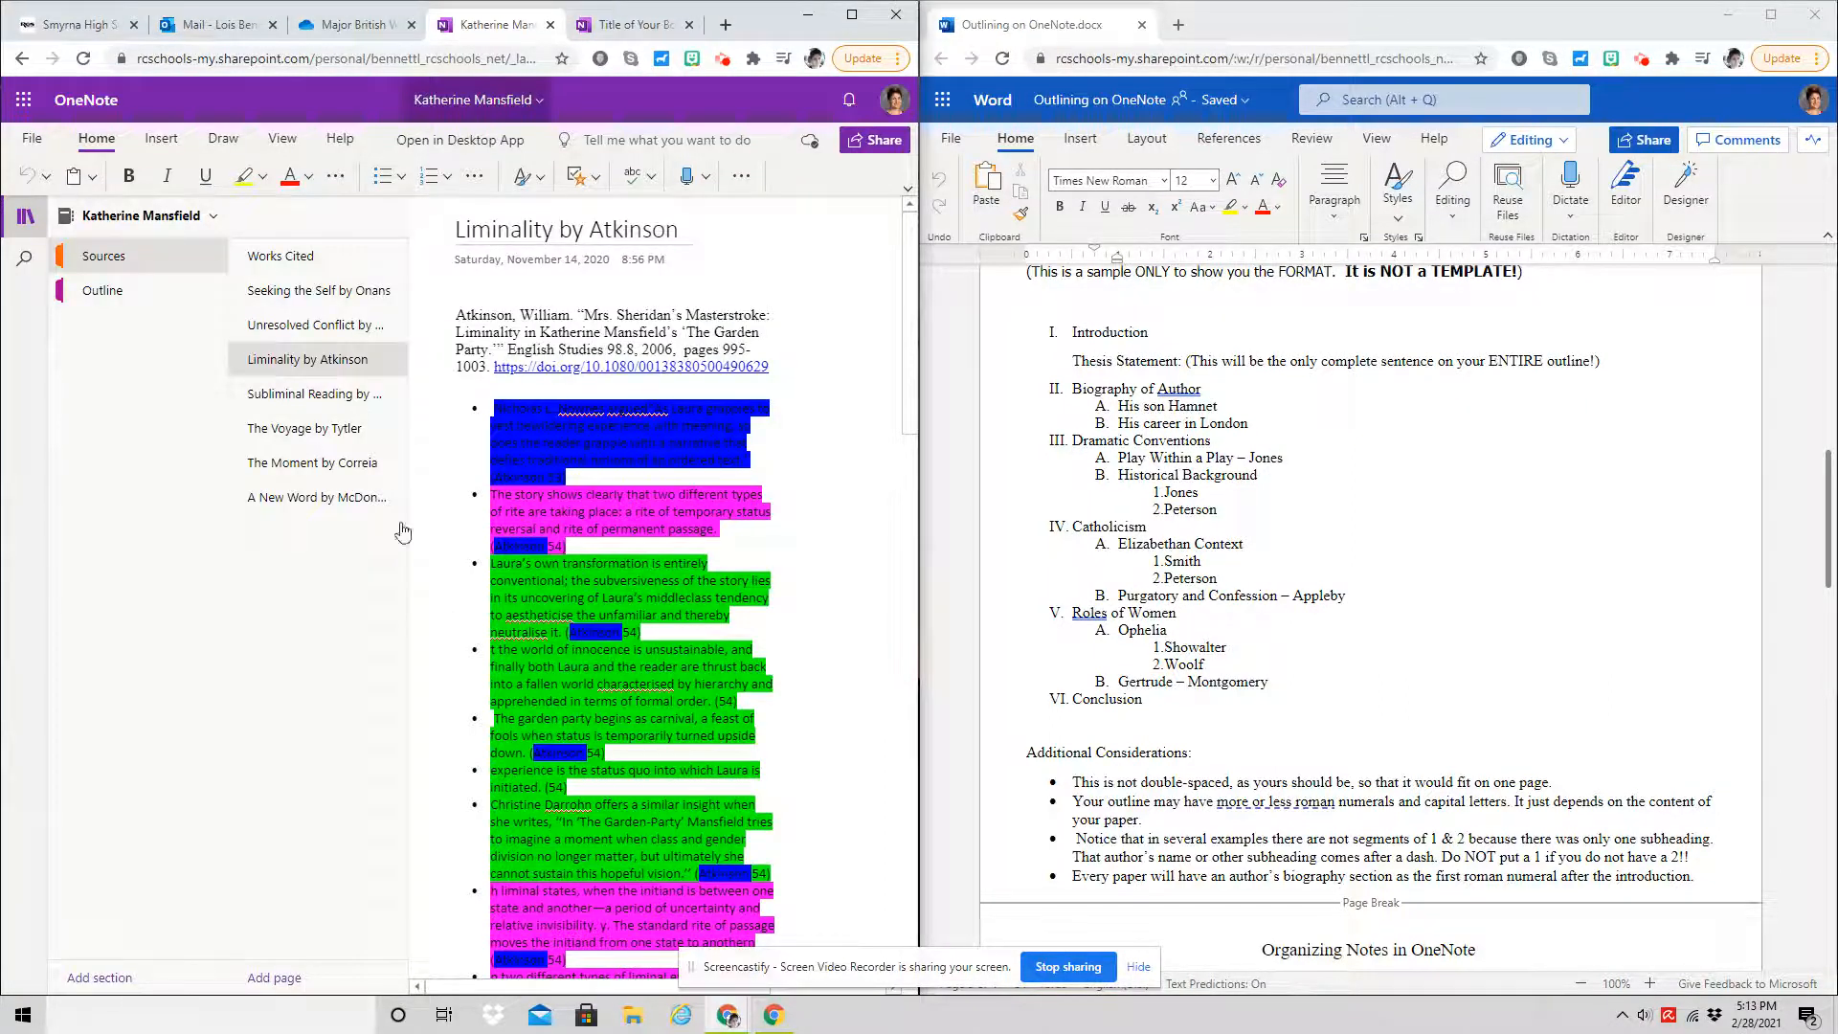
scroll(551, 661, down, 15)
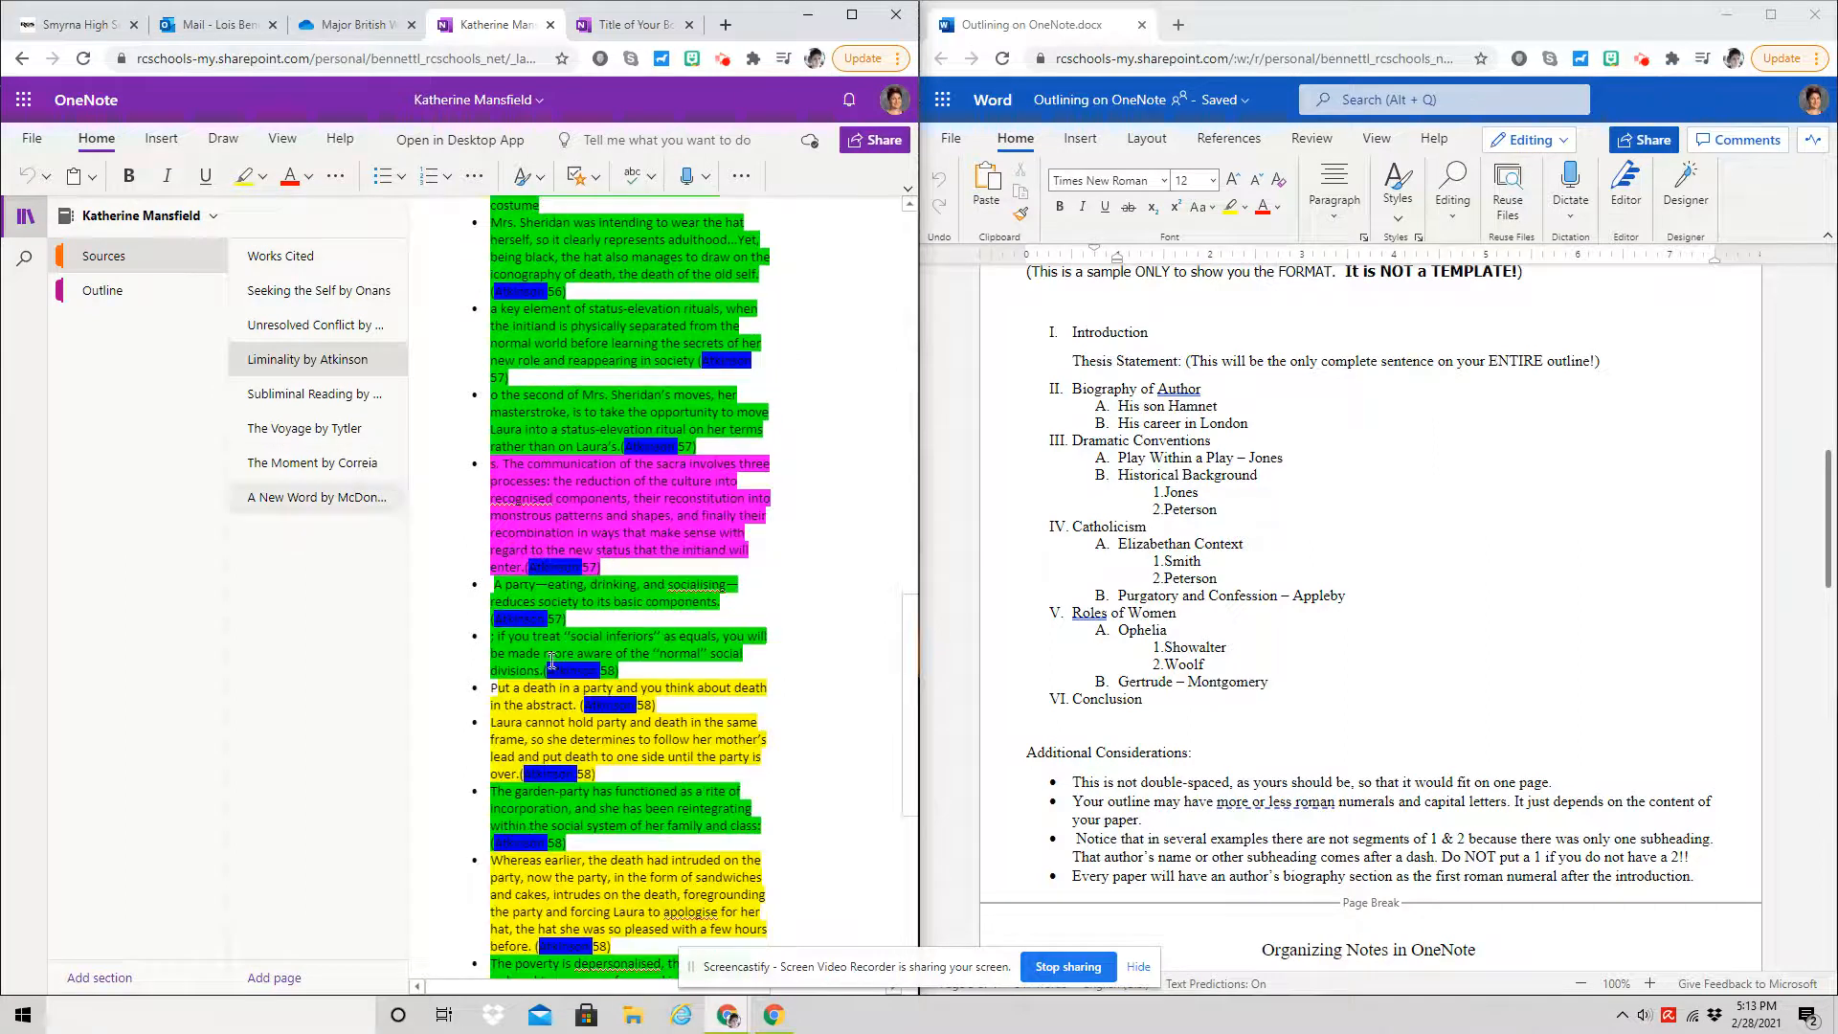
click(335, 326)
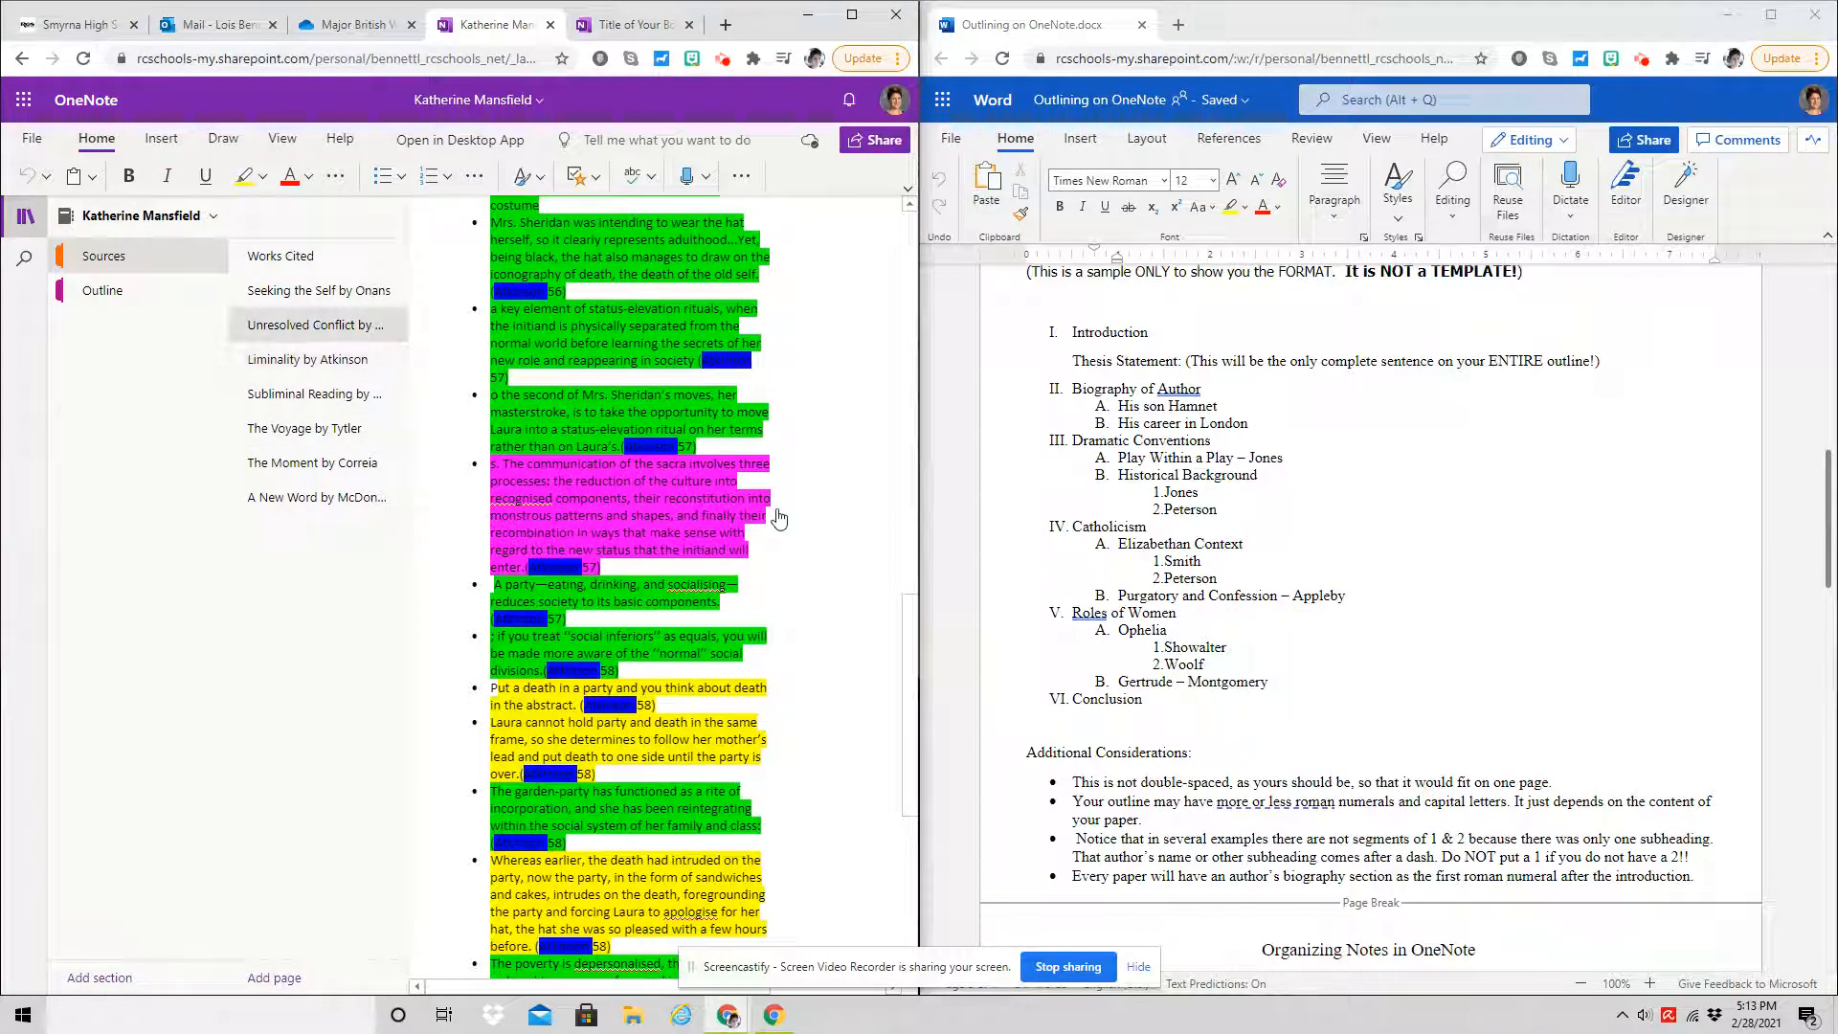
scroll(633, 471, down, 5)
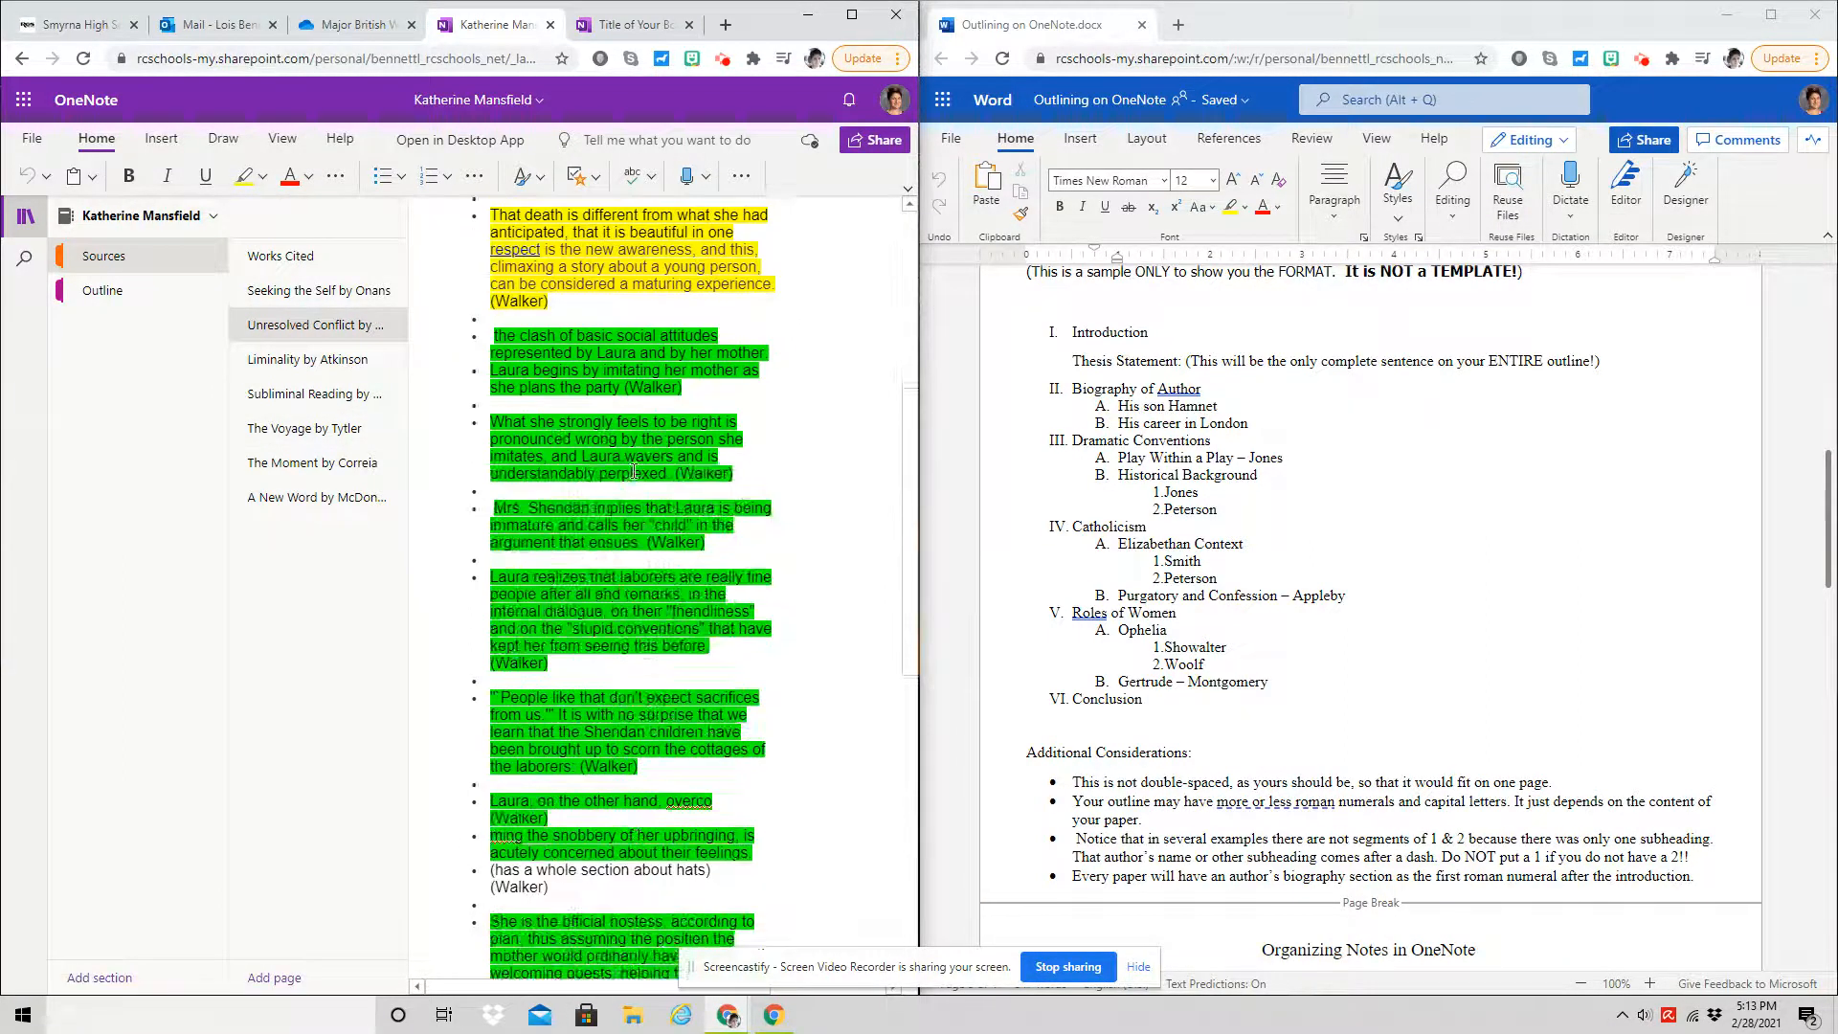
scroll(633, 471, down, 5)
scroll(661, 538, down, 2)
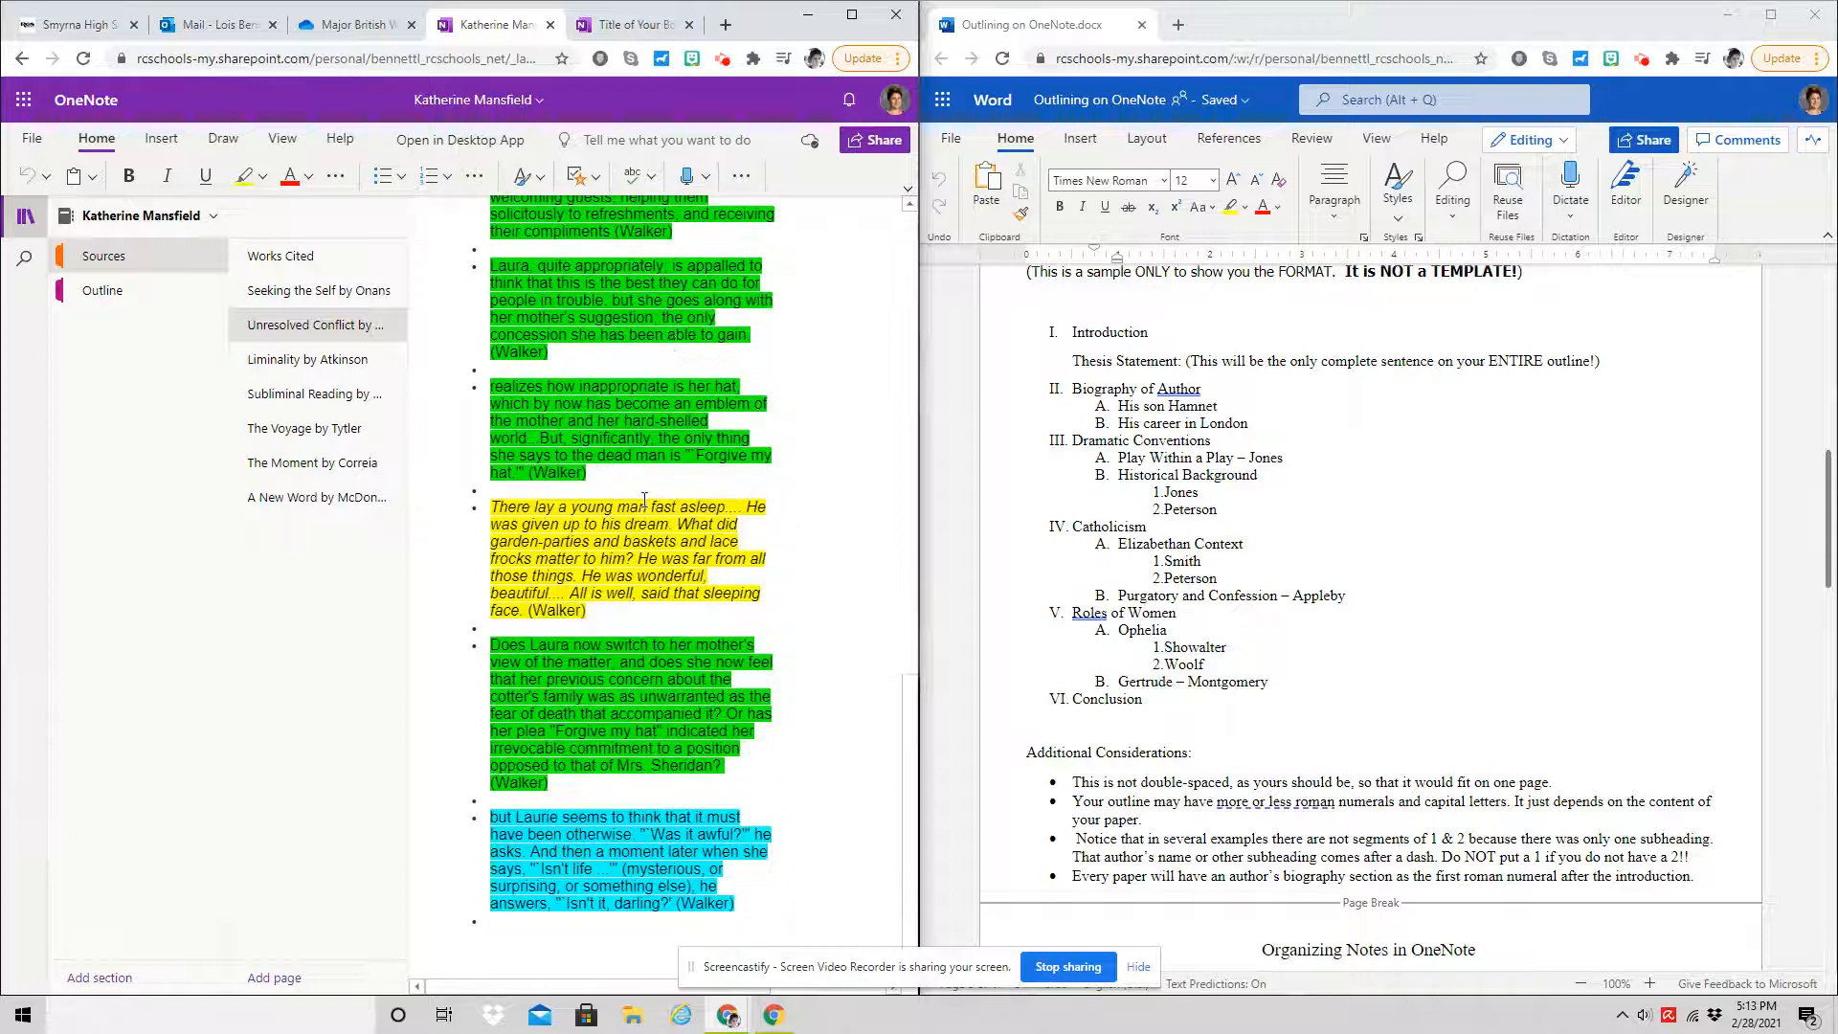
click(378, 302)
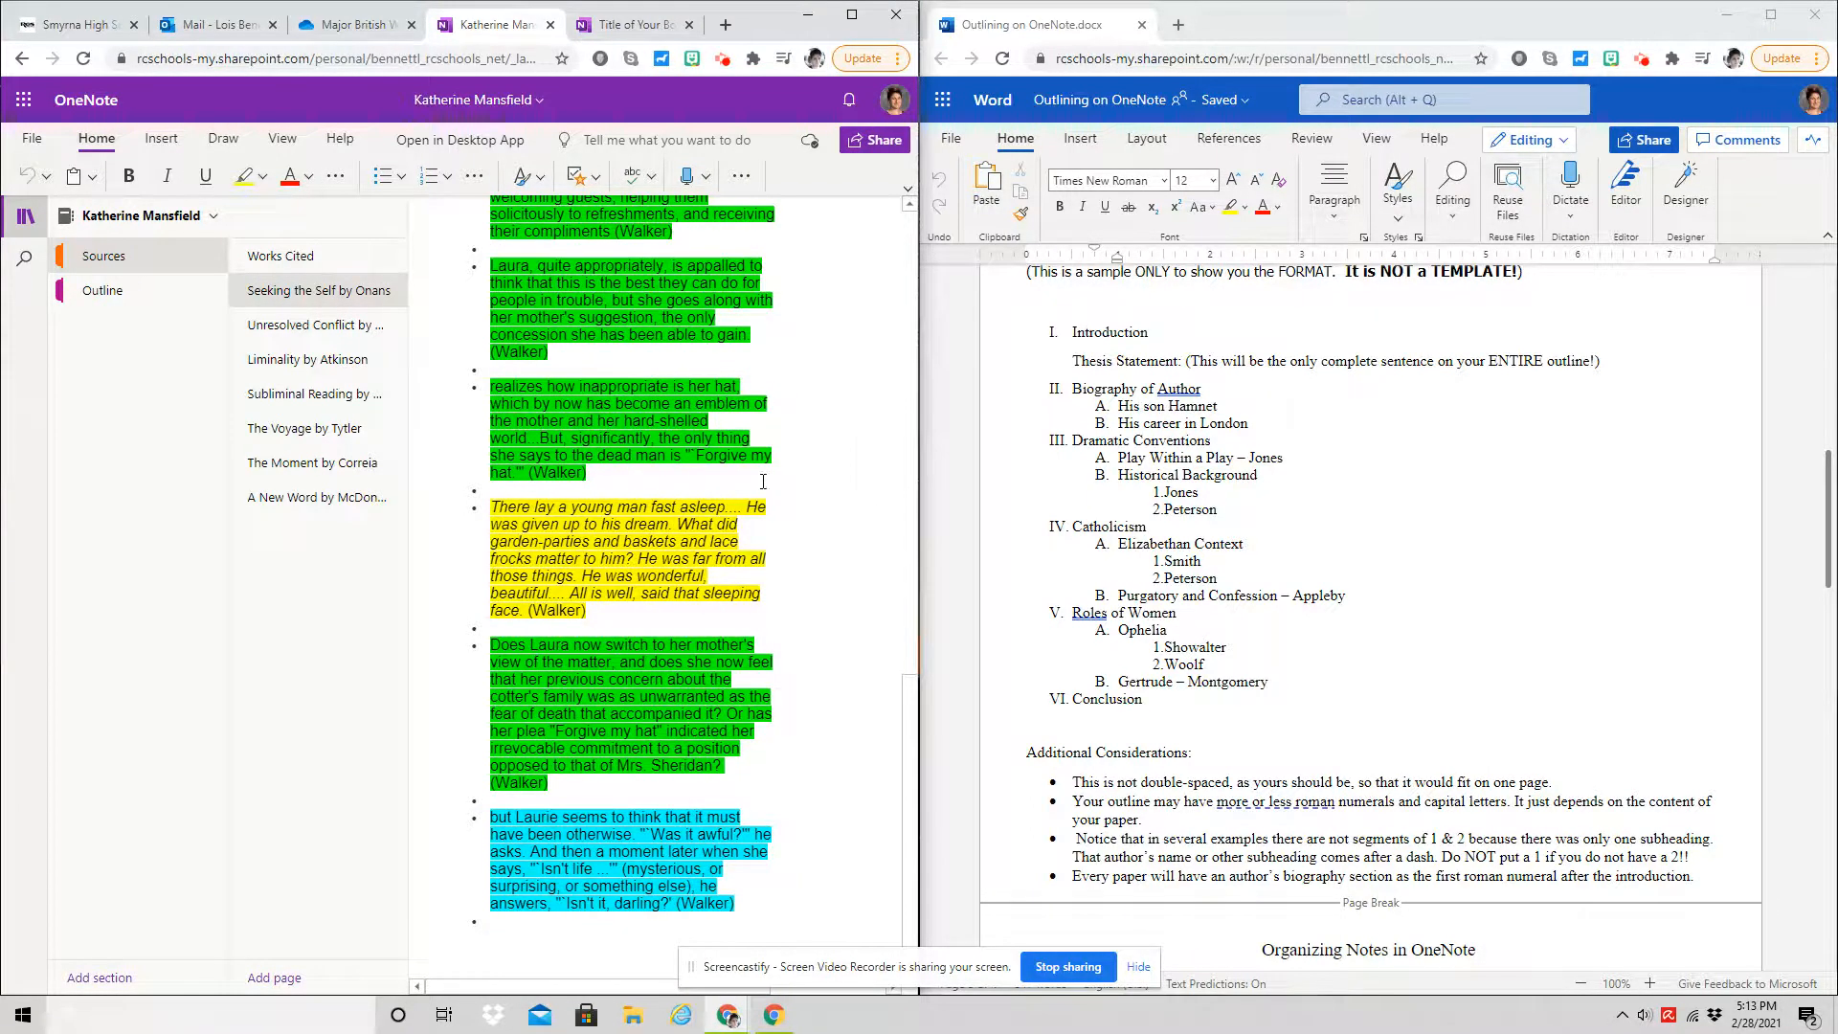
scroll(763, 529, down, 3)
scroll(763, 530, down, 1)
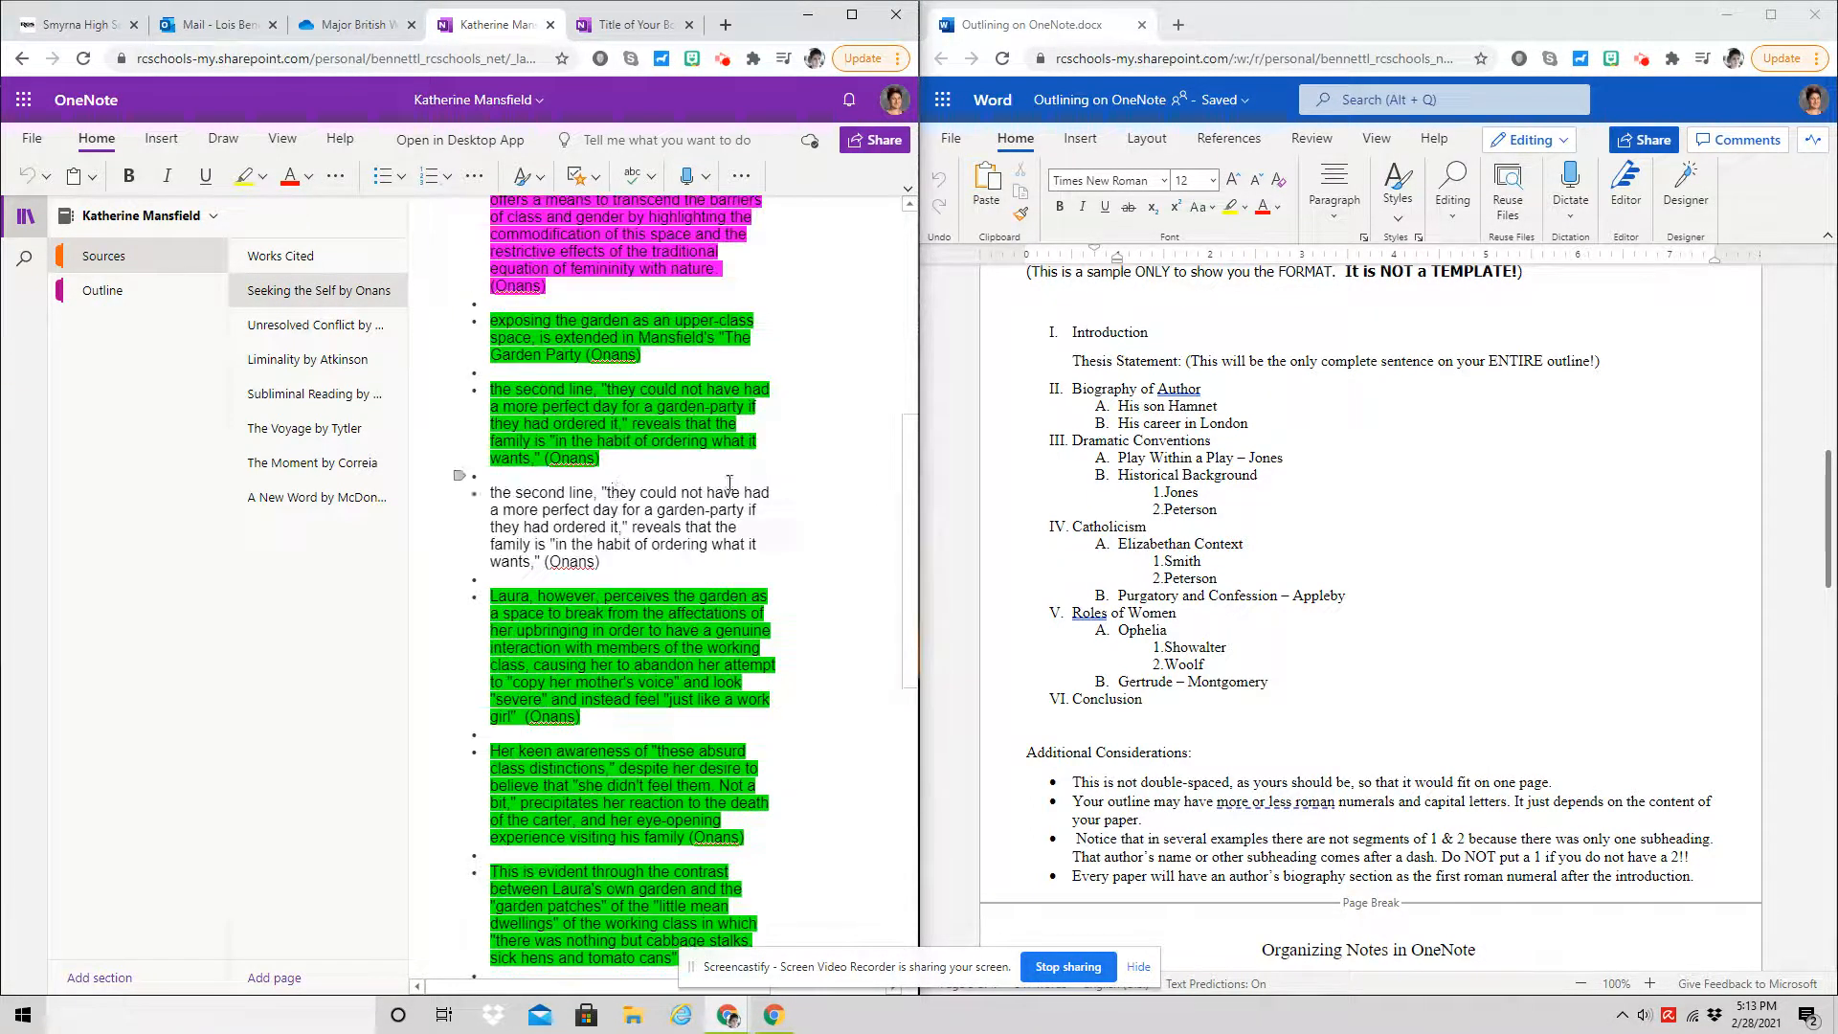
scroll(548, 501, down, 8)
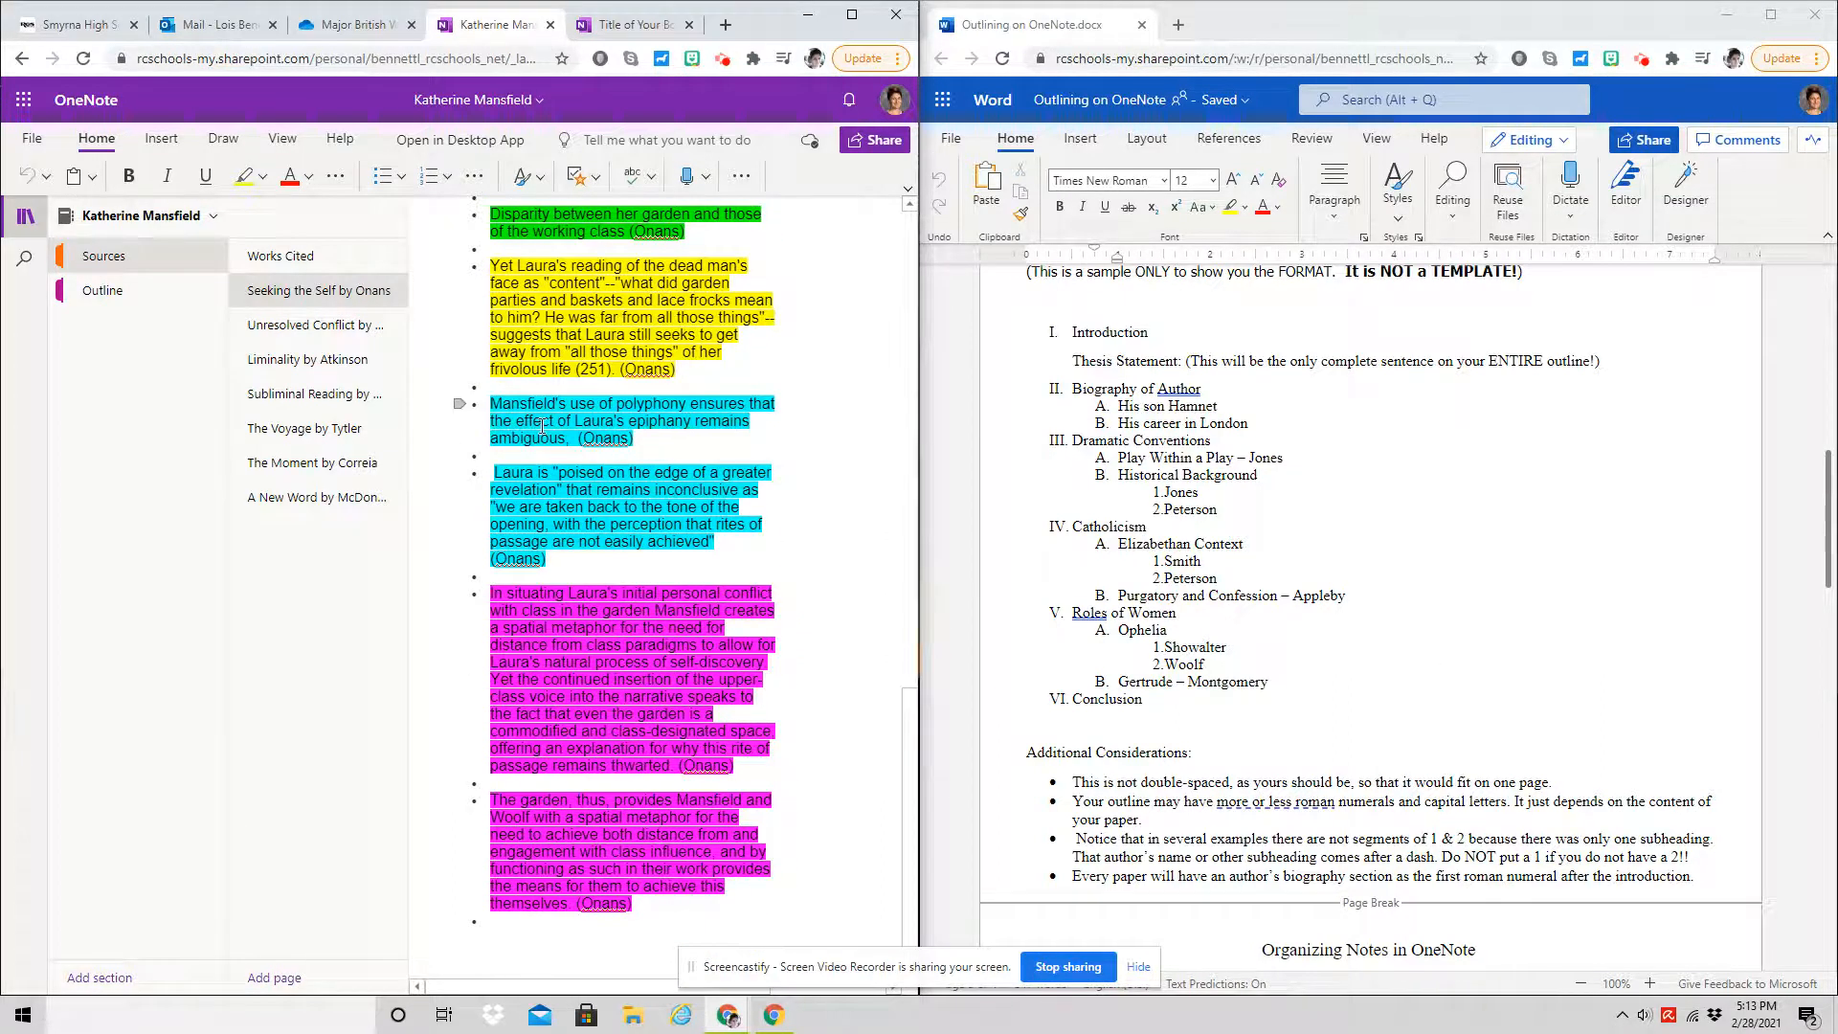
scroll(555, 430, up, 8)
scroll(555, 429, up, 3)
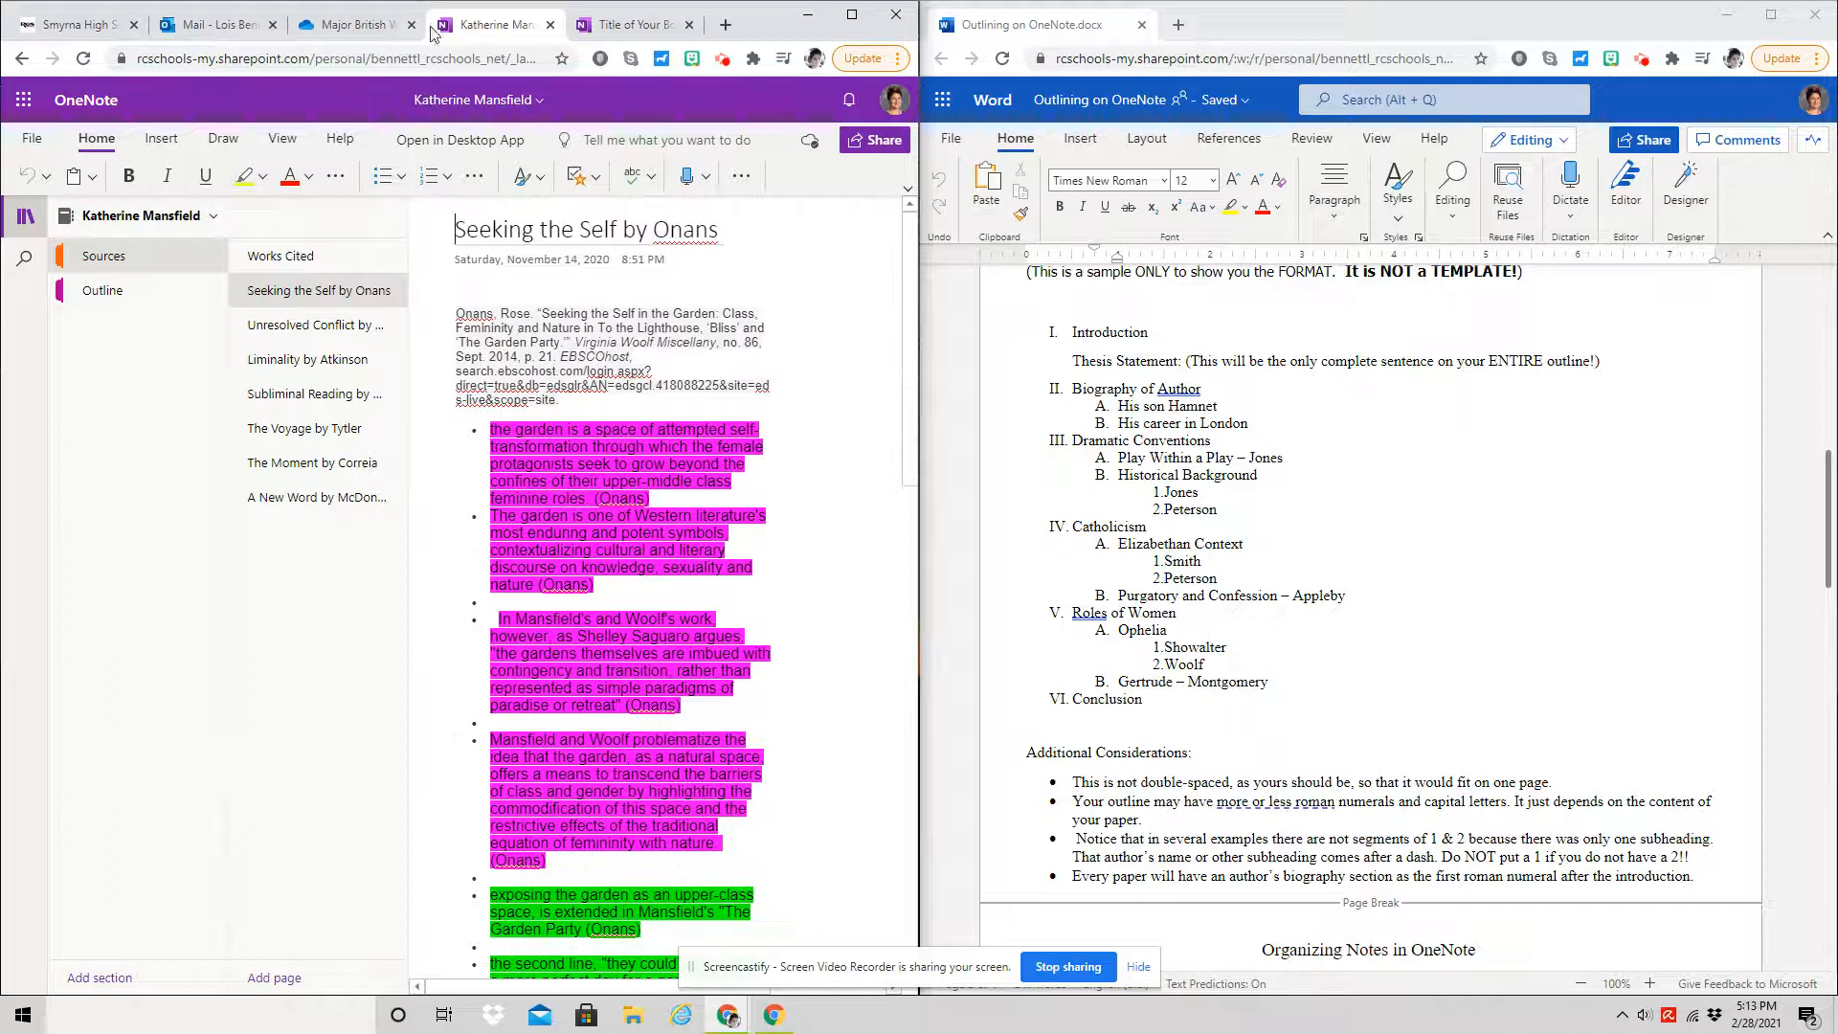
Return to the Title of Your Book notebook and highlight the bullet on the surviving records of Shakespeare's family in yellow.
click(627, 24)
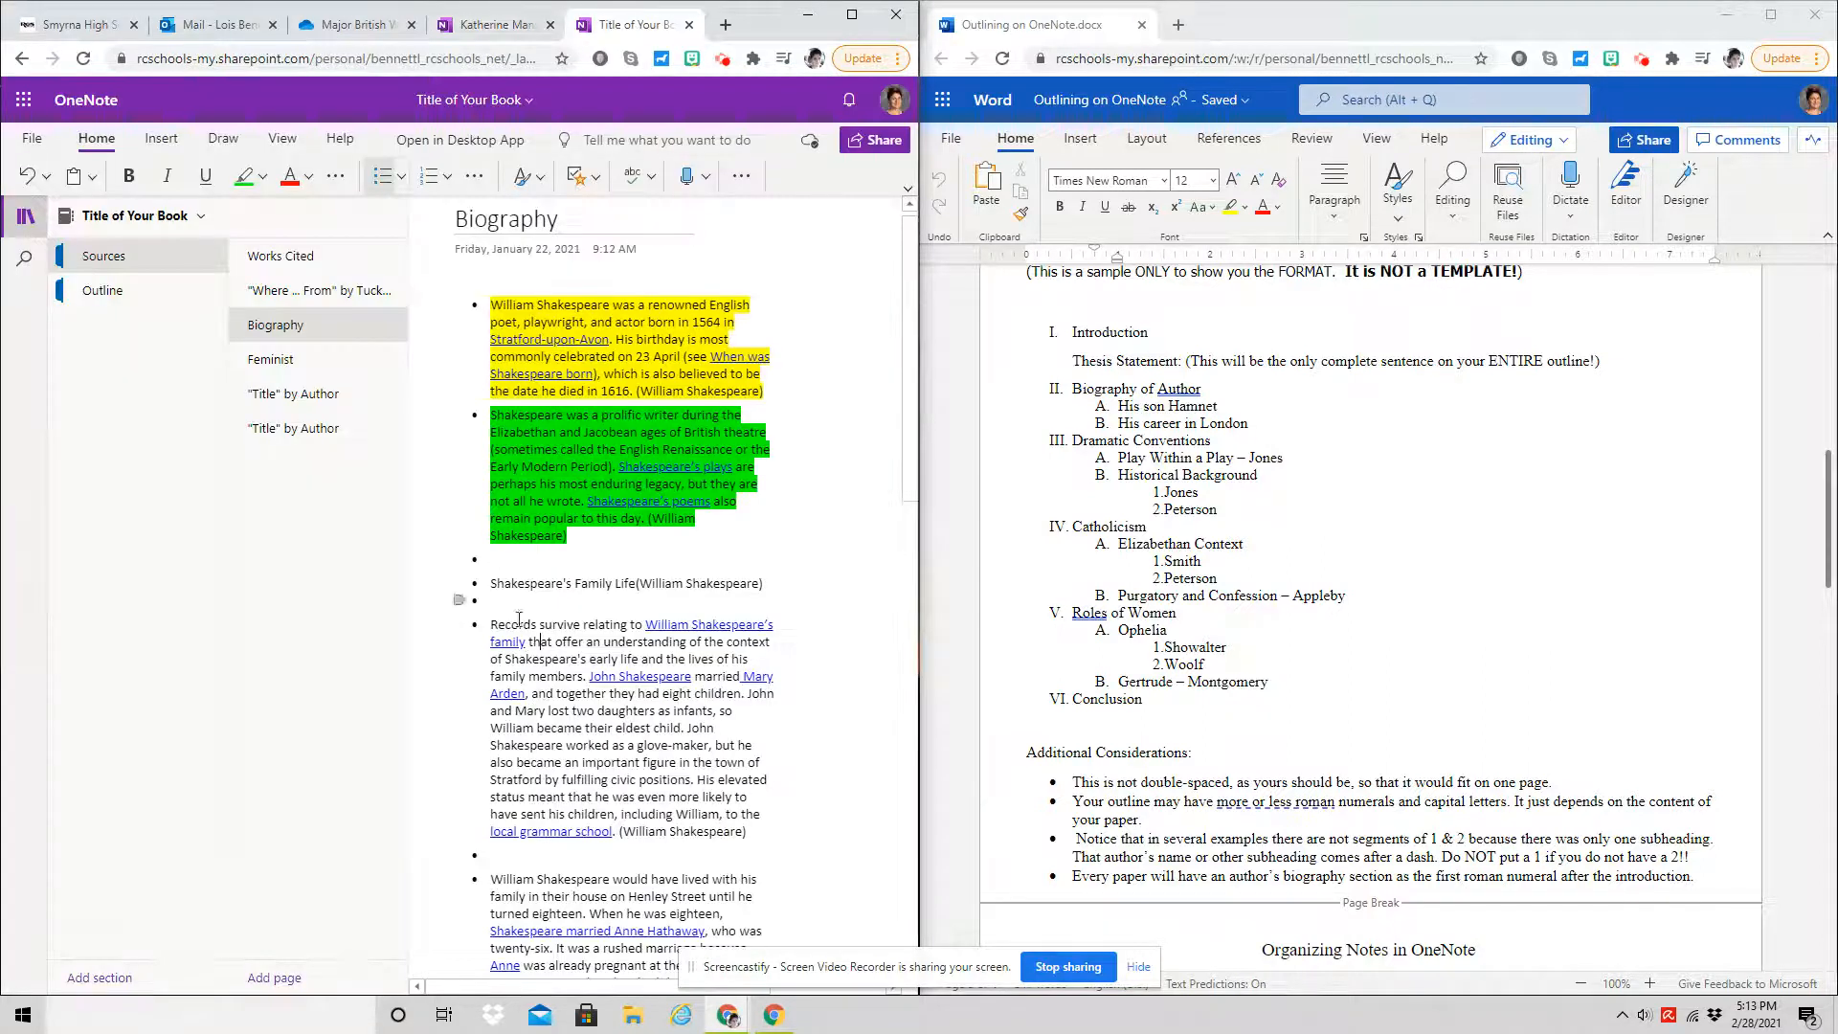
drag(493, 629, 763, 829)
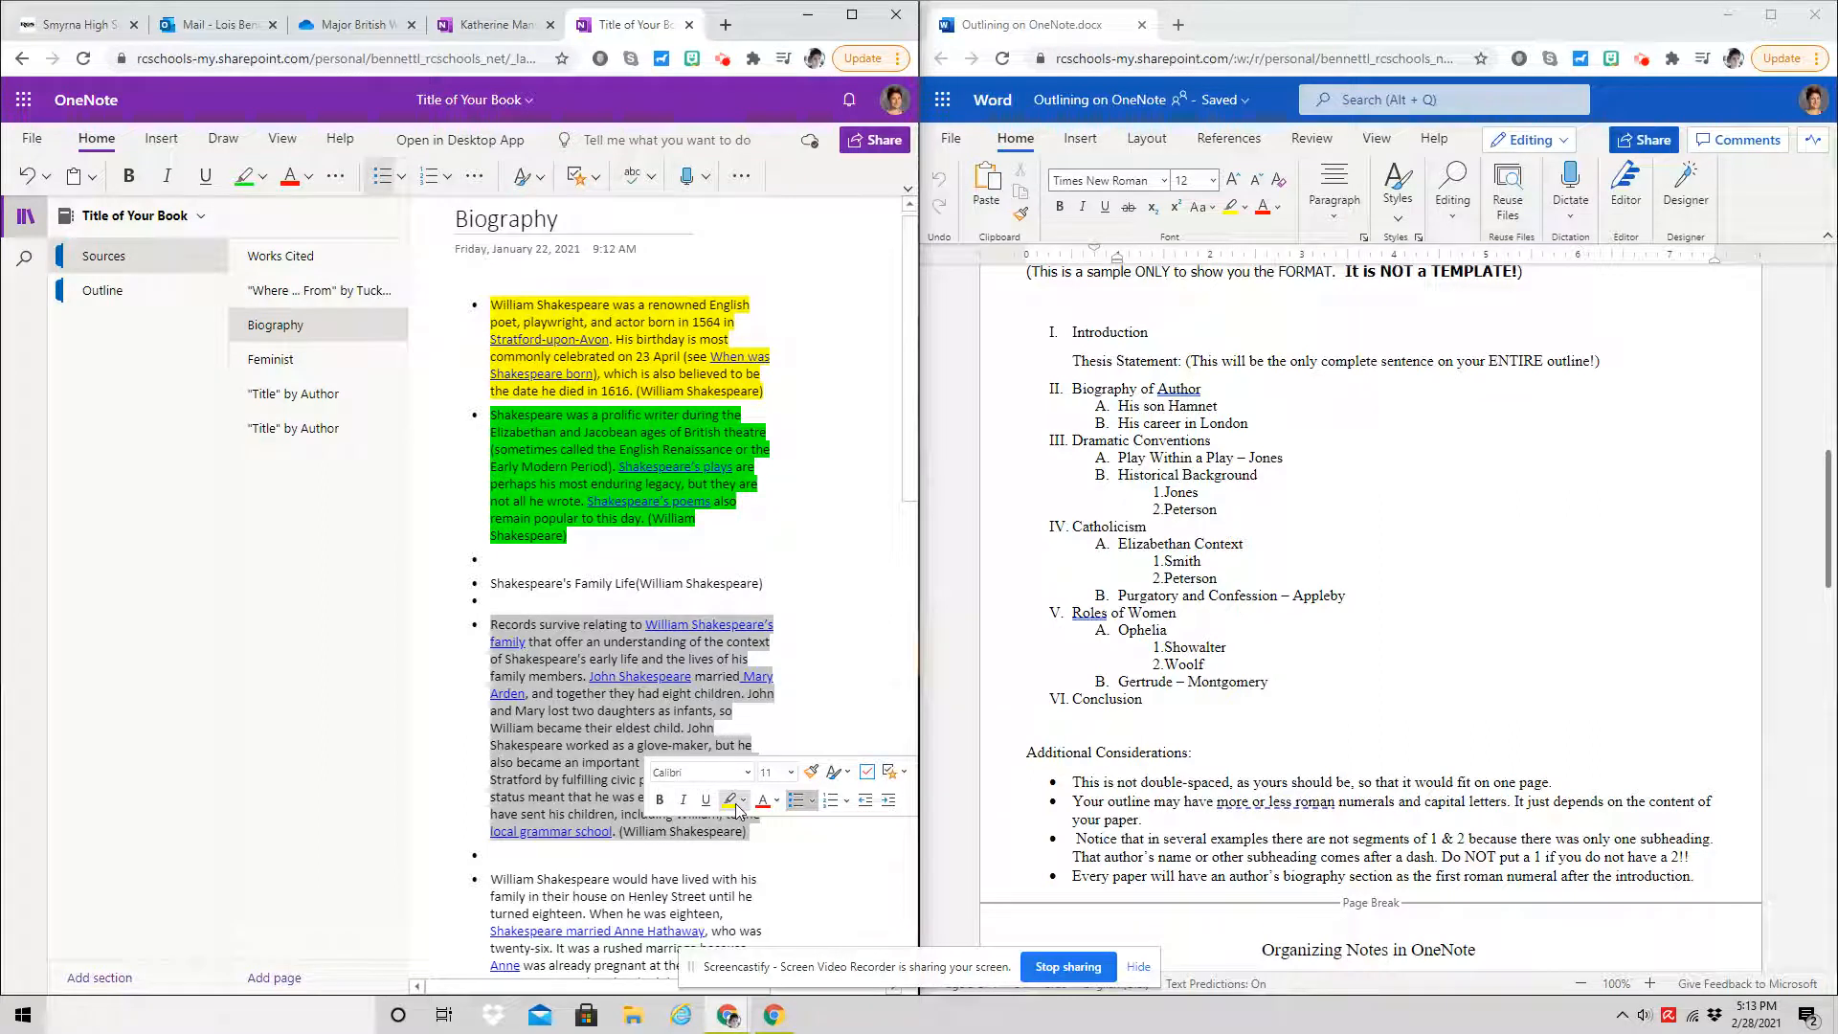
click(743, 800)
click(734, 828)
Highlight the bullet on Shakespeare's first printed works during his time in London in green.
scroll(675, 604, down, 5)
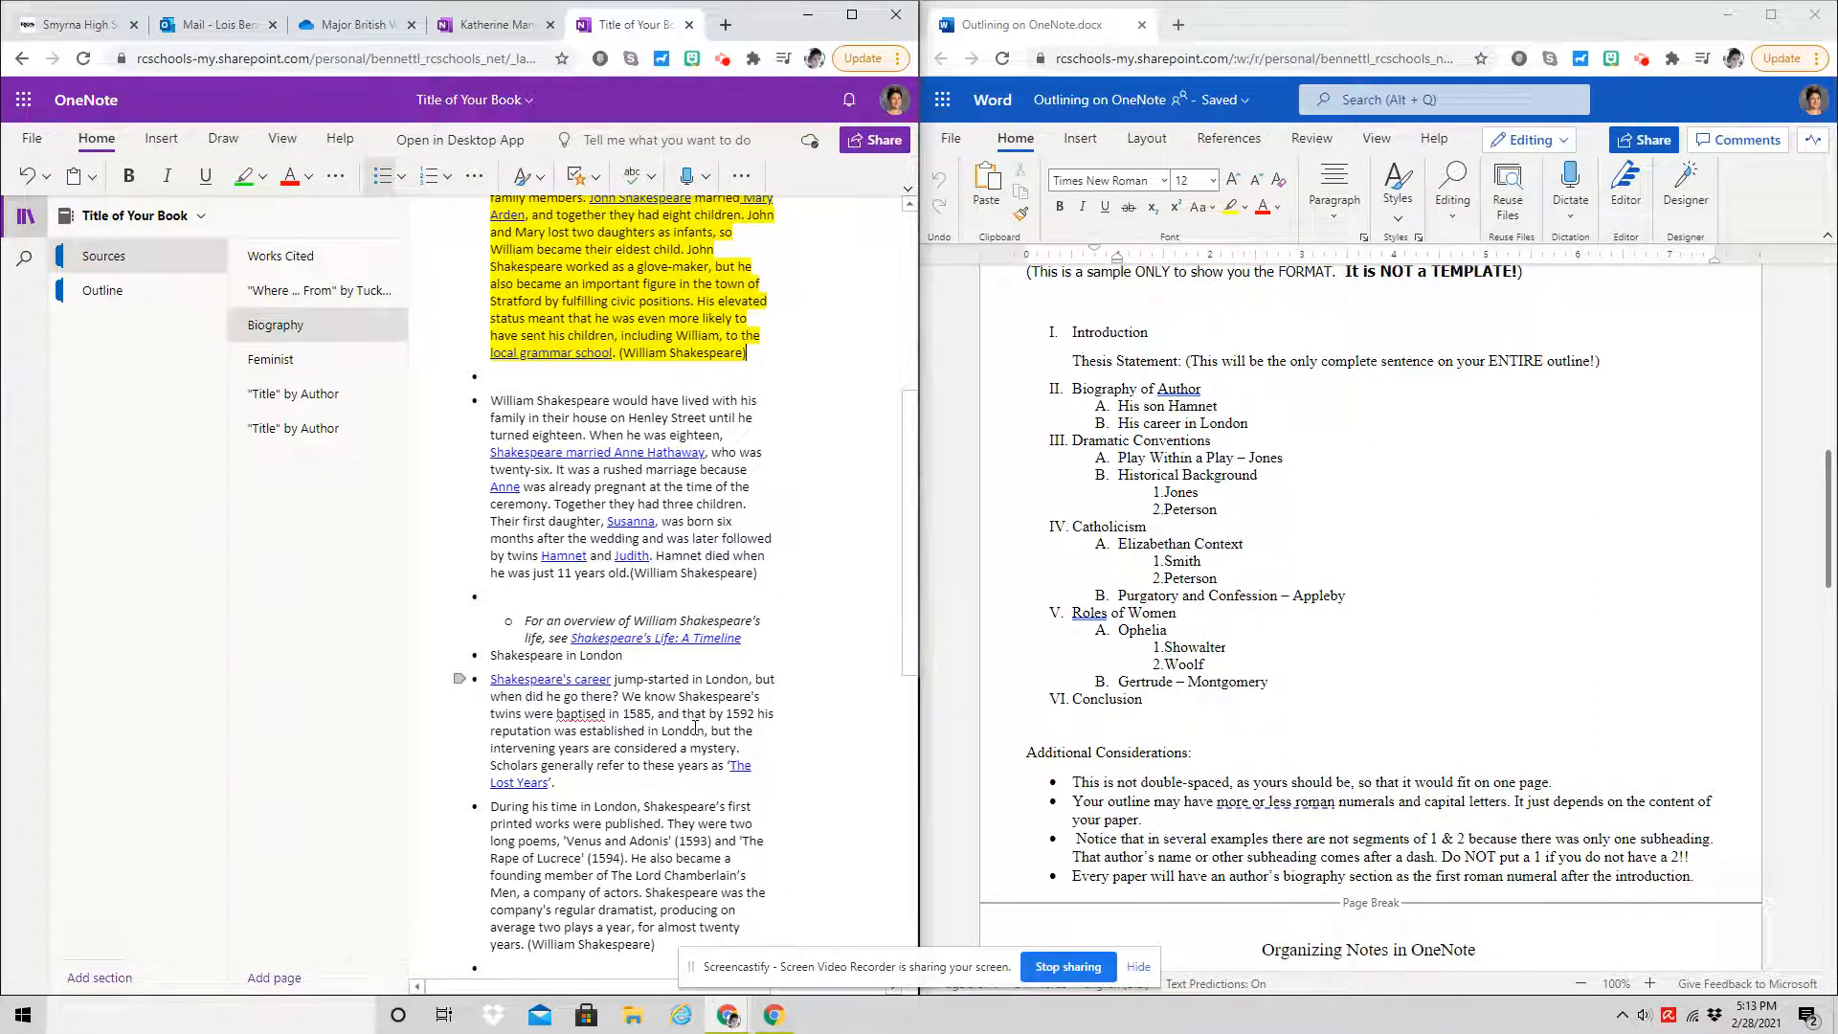
scroll(778, 762, down, 2)
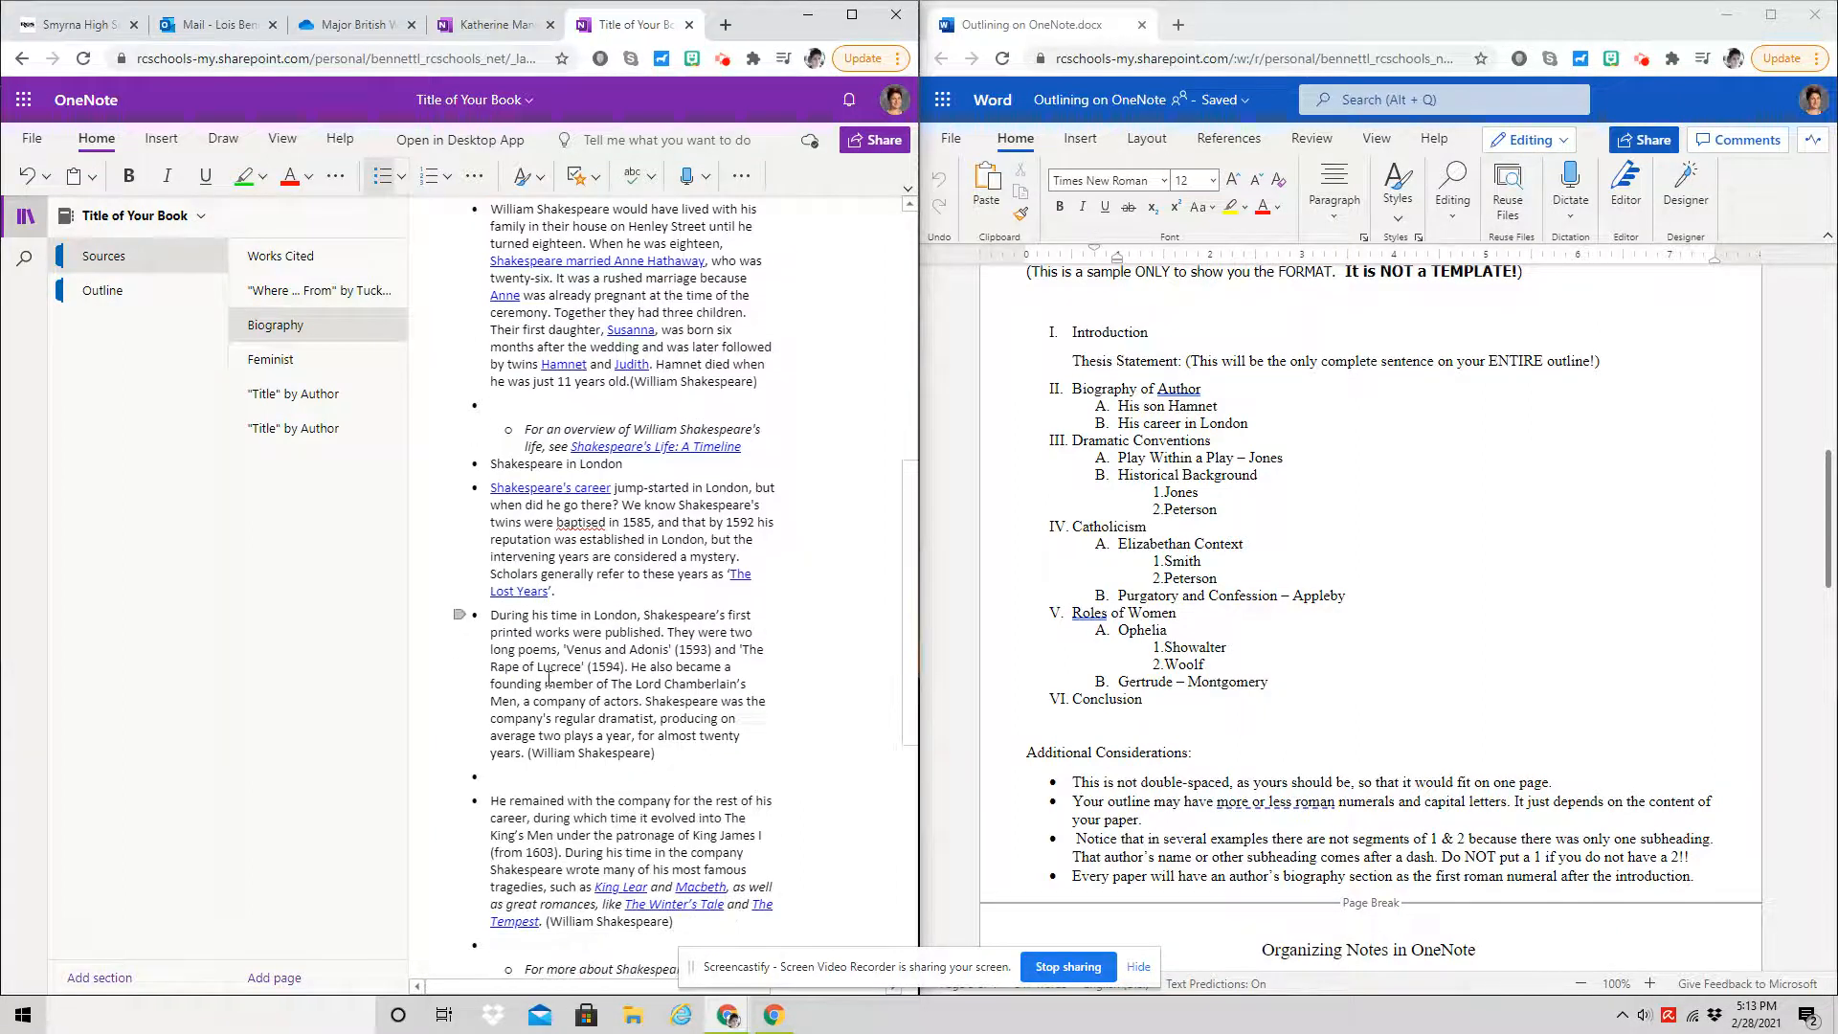
triple_click(713, 737)
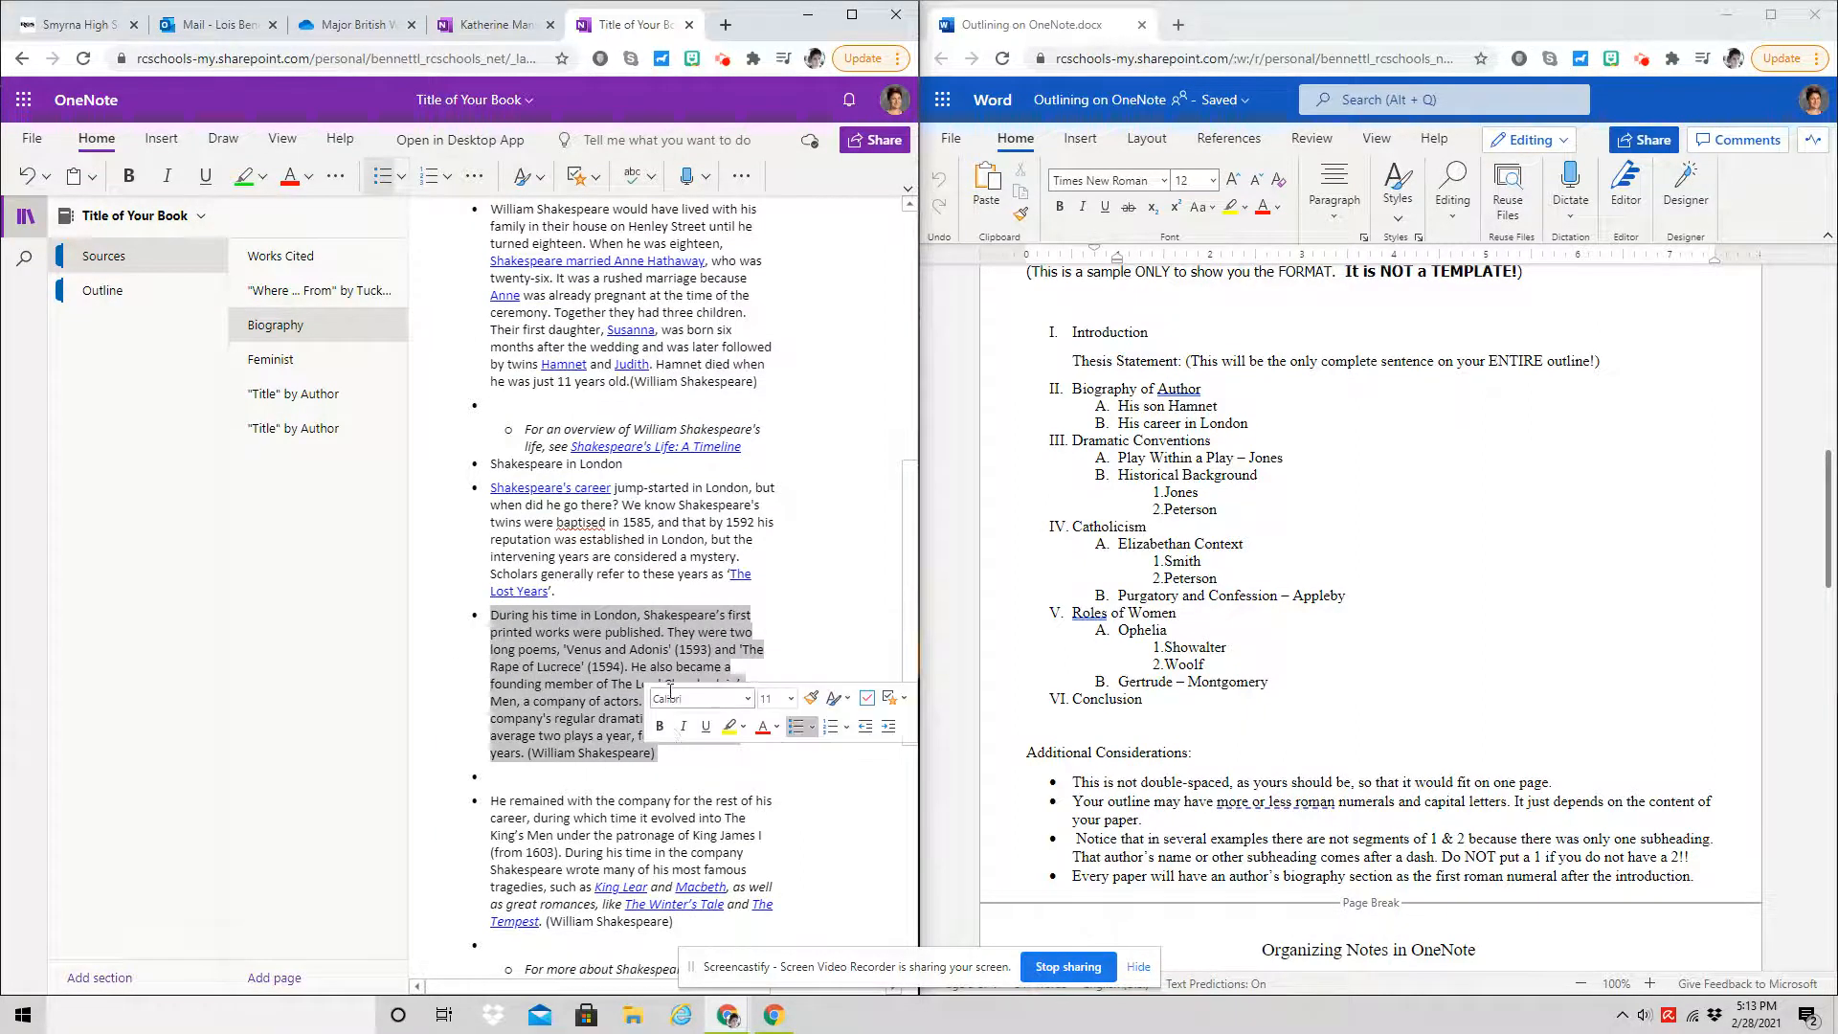
click(749, 730)
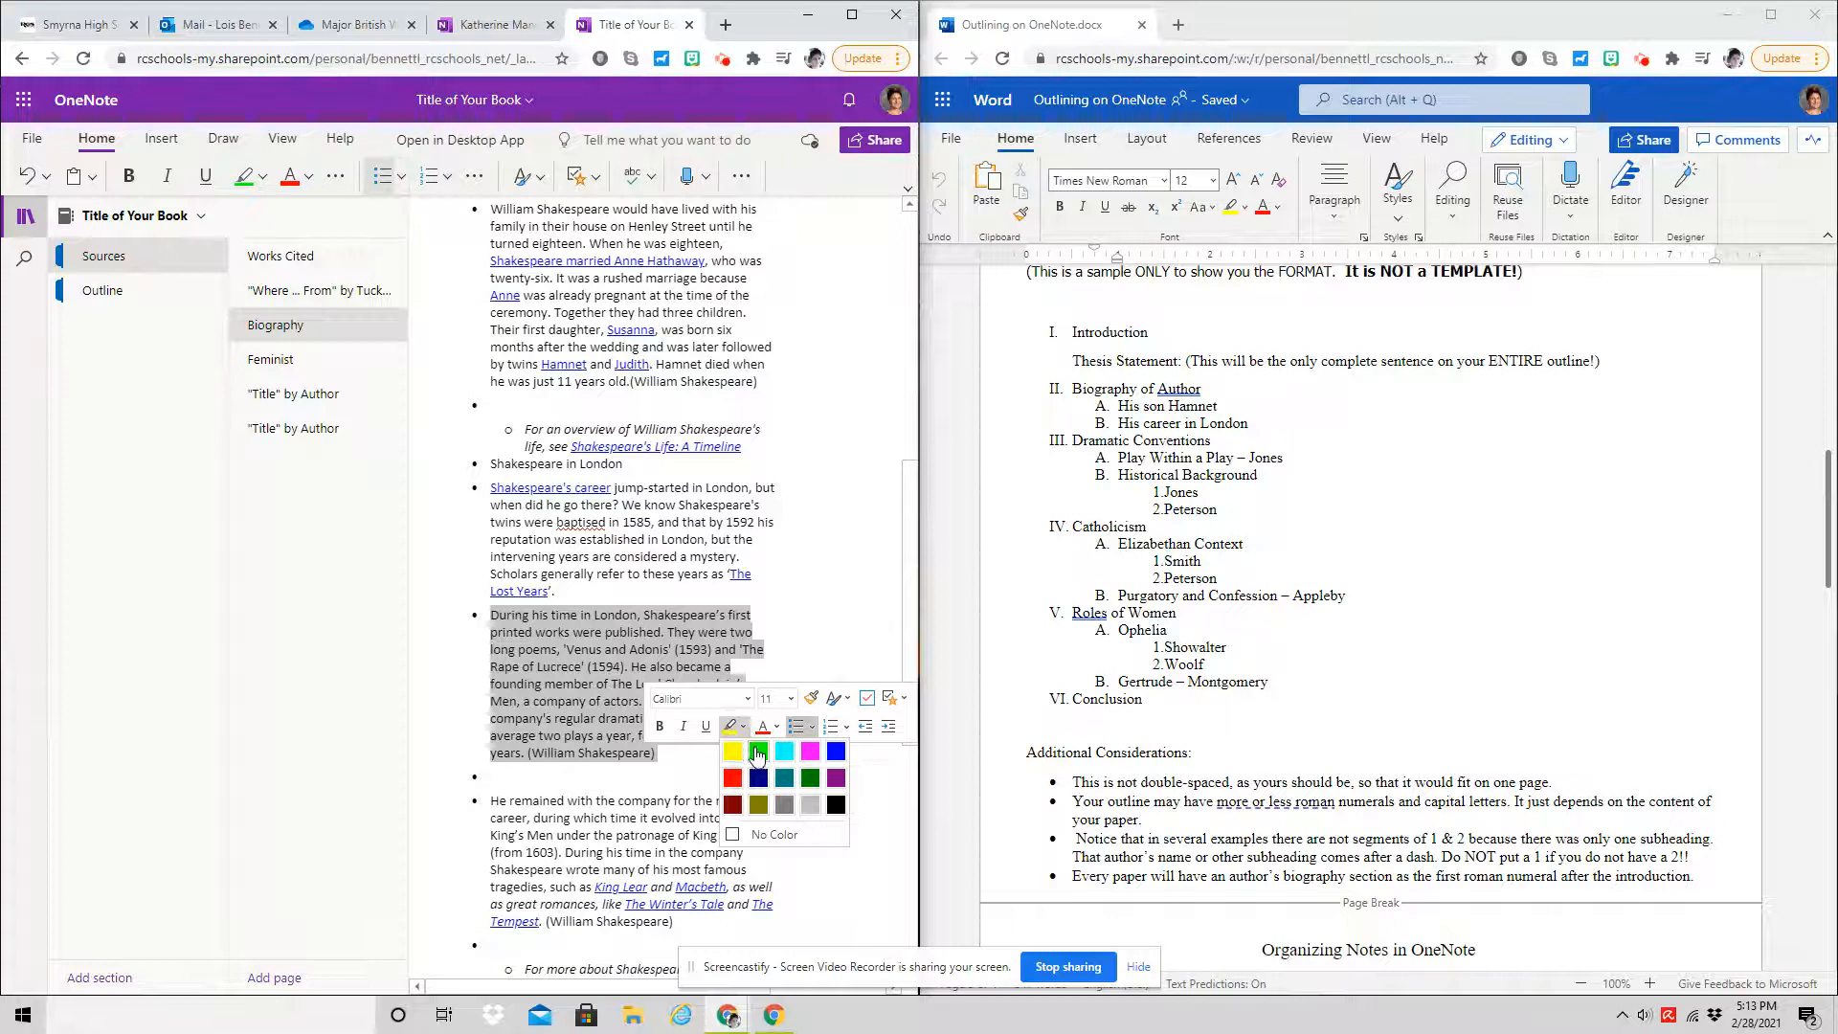
click(784, 779)
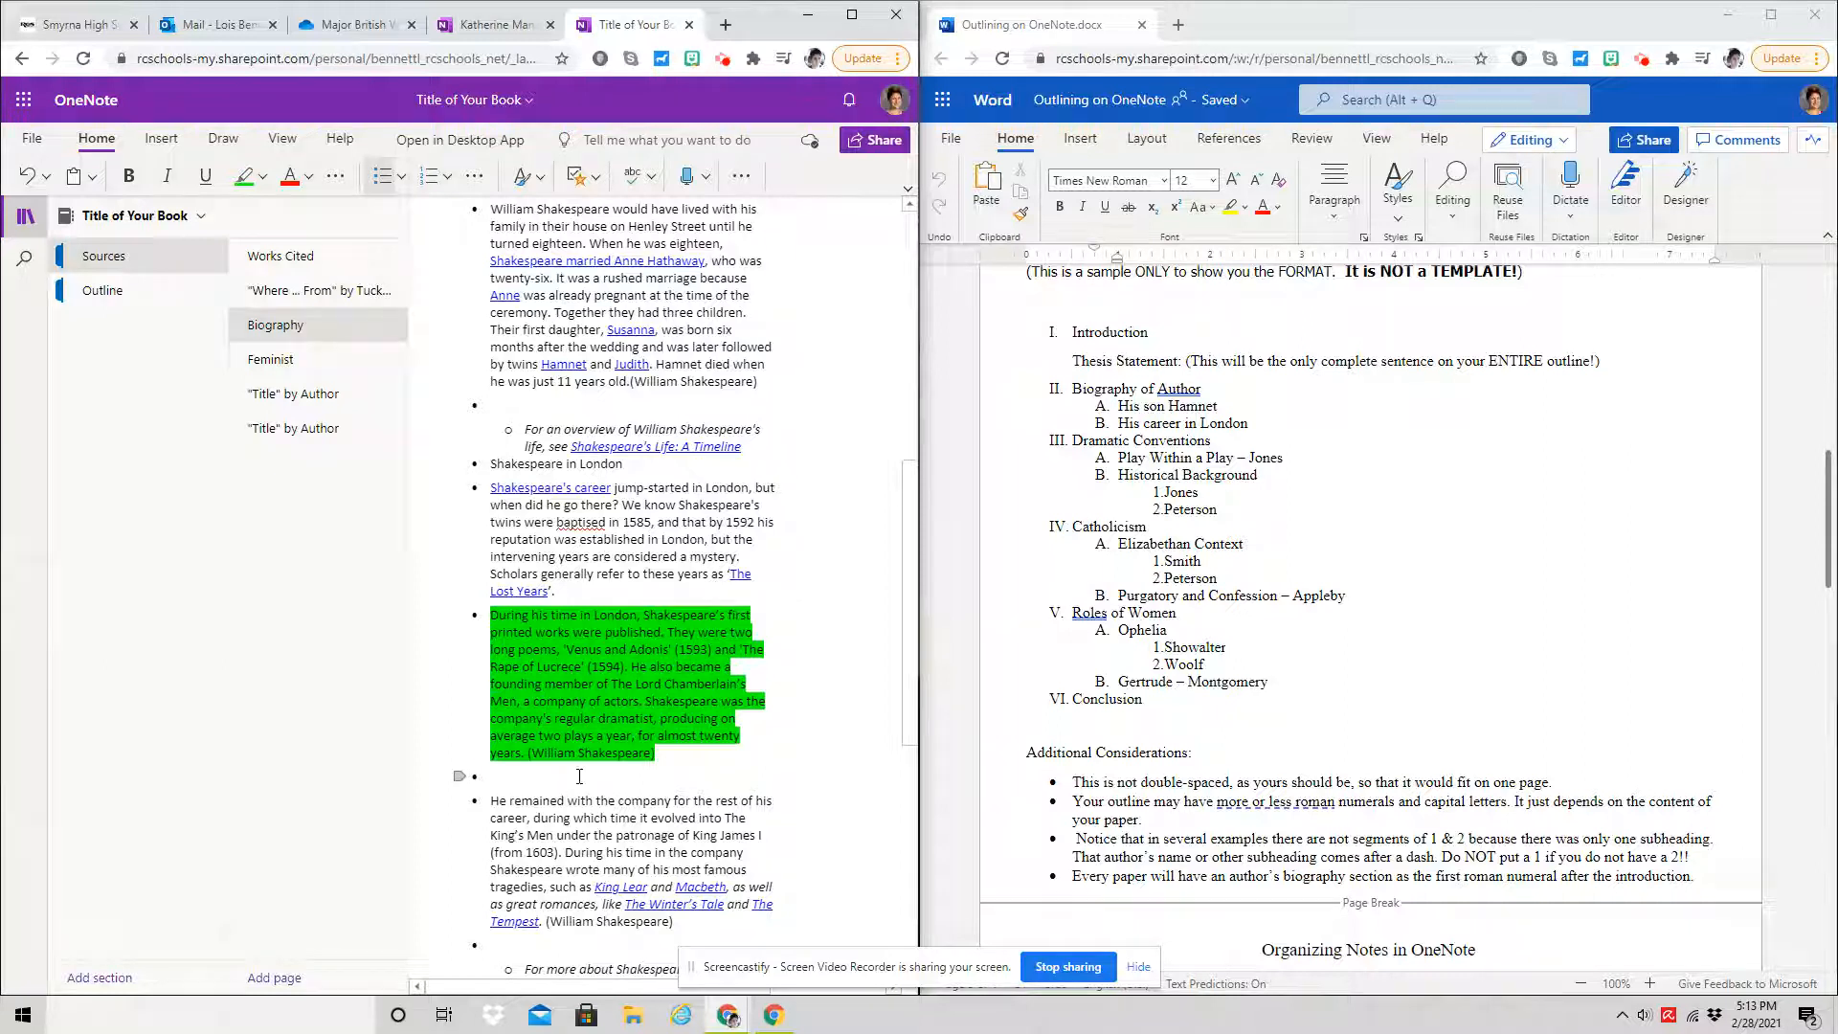
Highlight the Biography bullet on Shakespeare remaining with the company for the rest of his career in green.
triple_click(602, 822)
scroll(651, 838, down, 1)
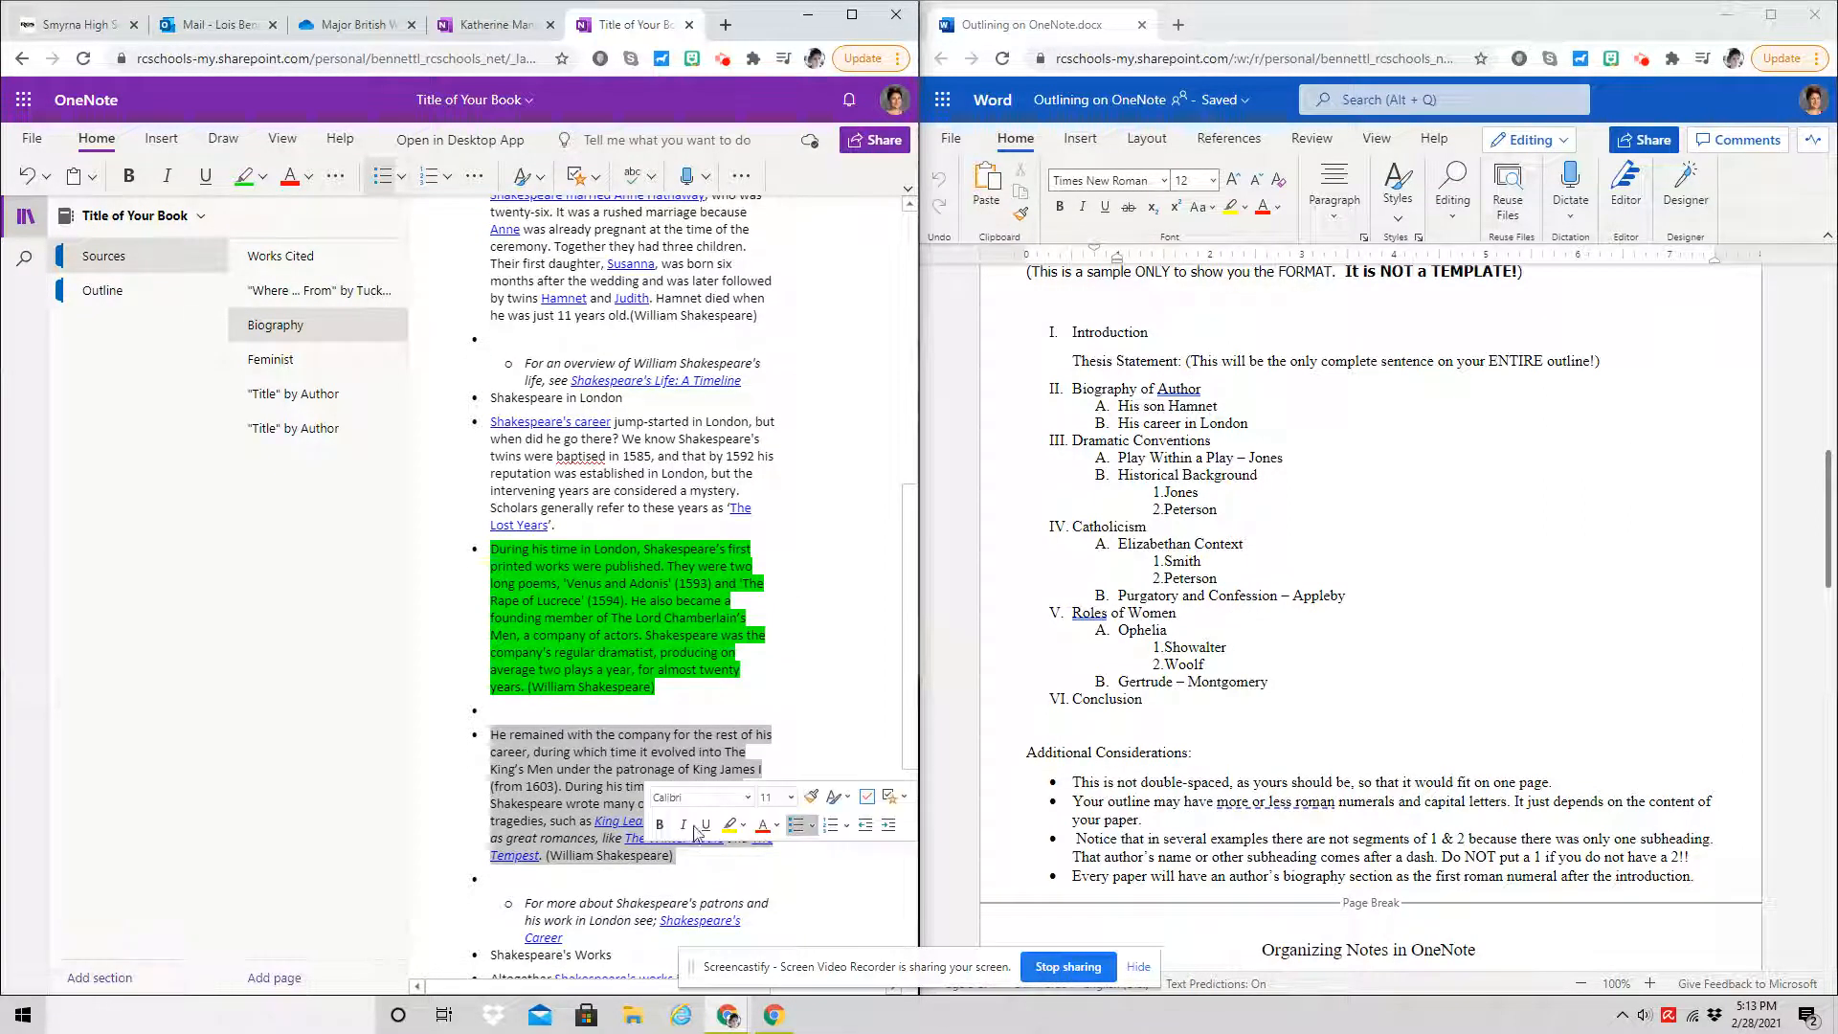
click(746, 829)
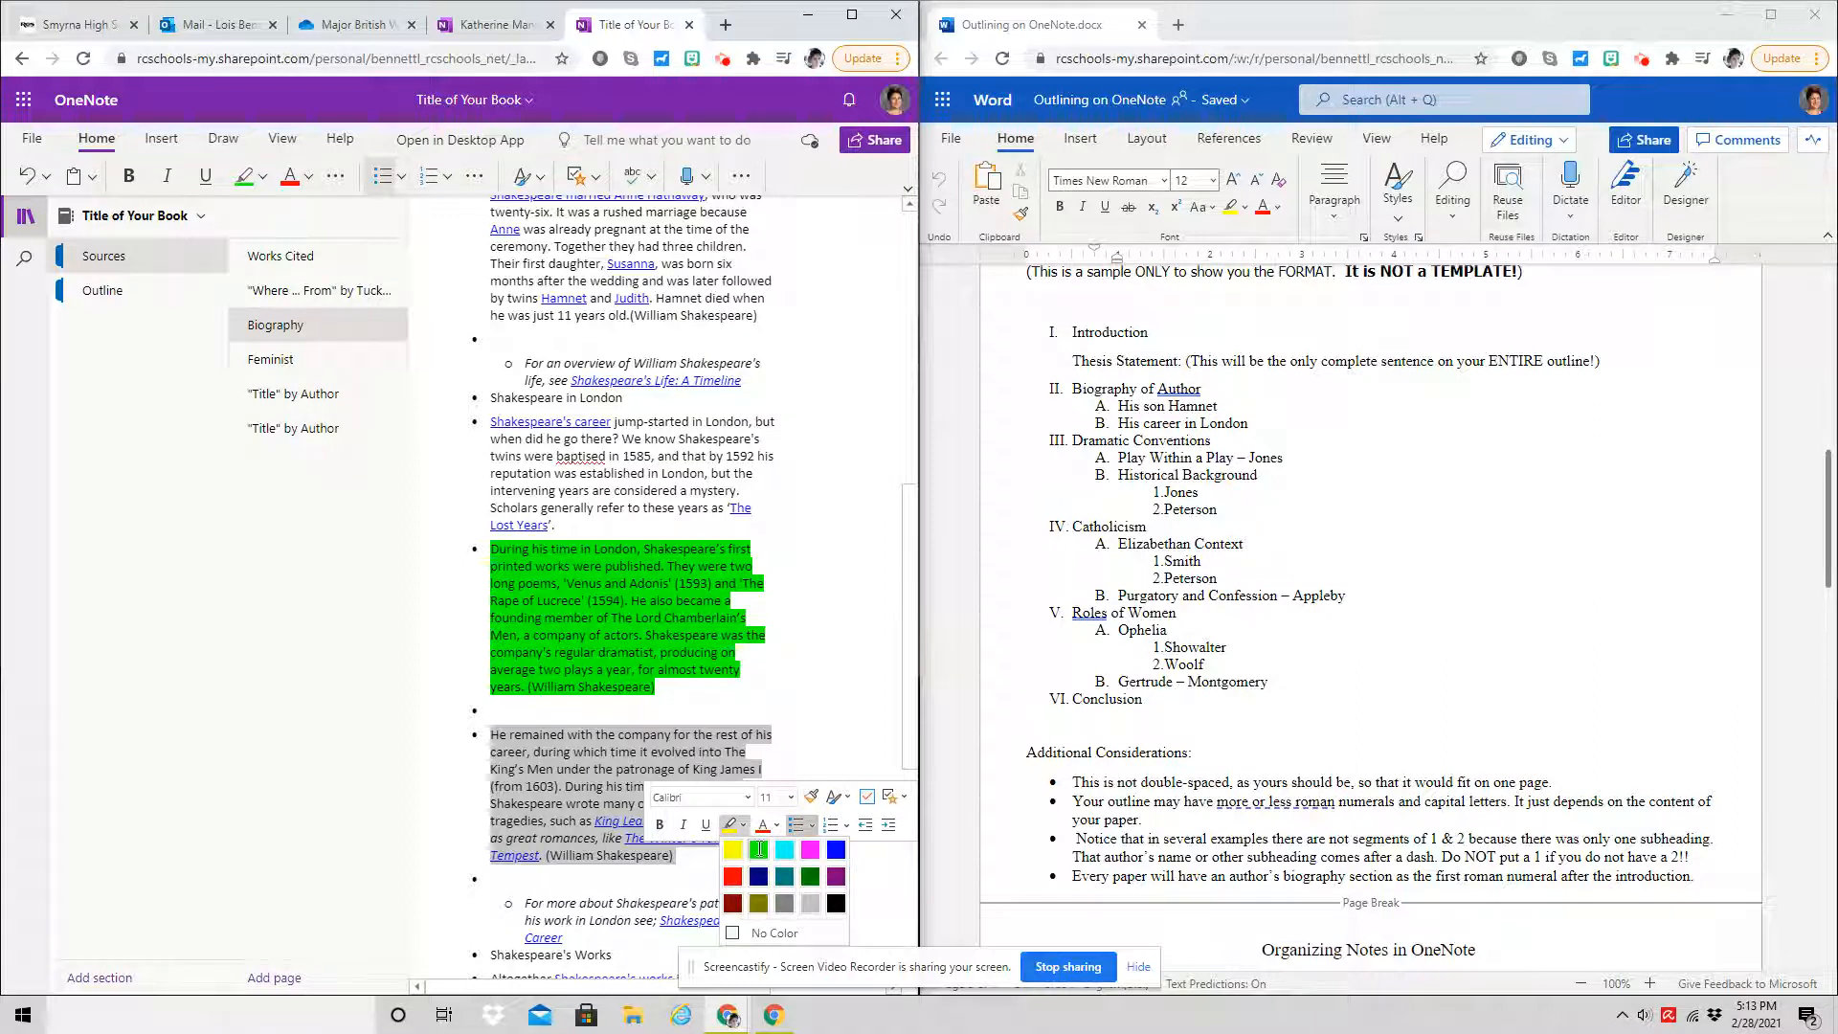
click(758, 849)
scroll(614, 708, up, 5)
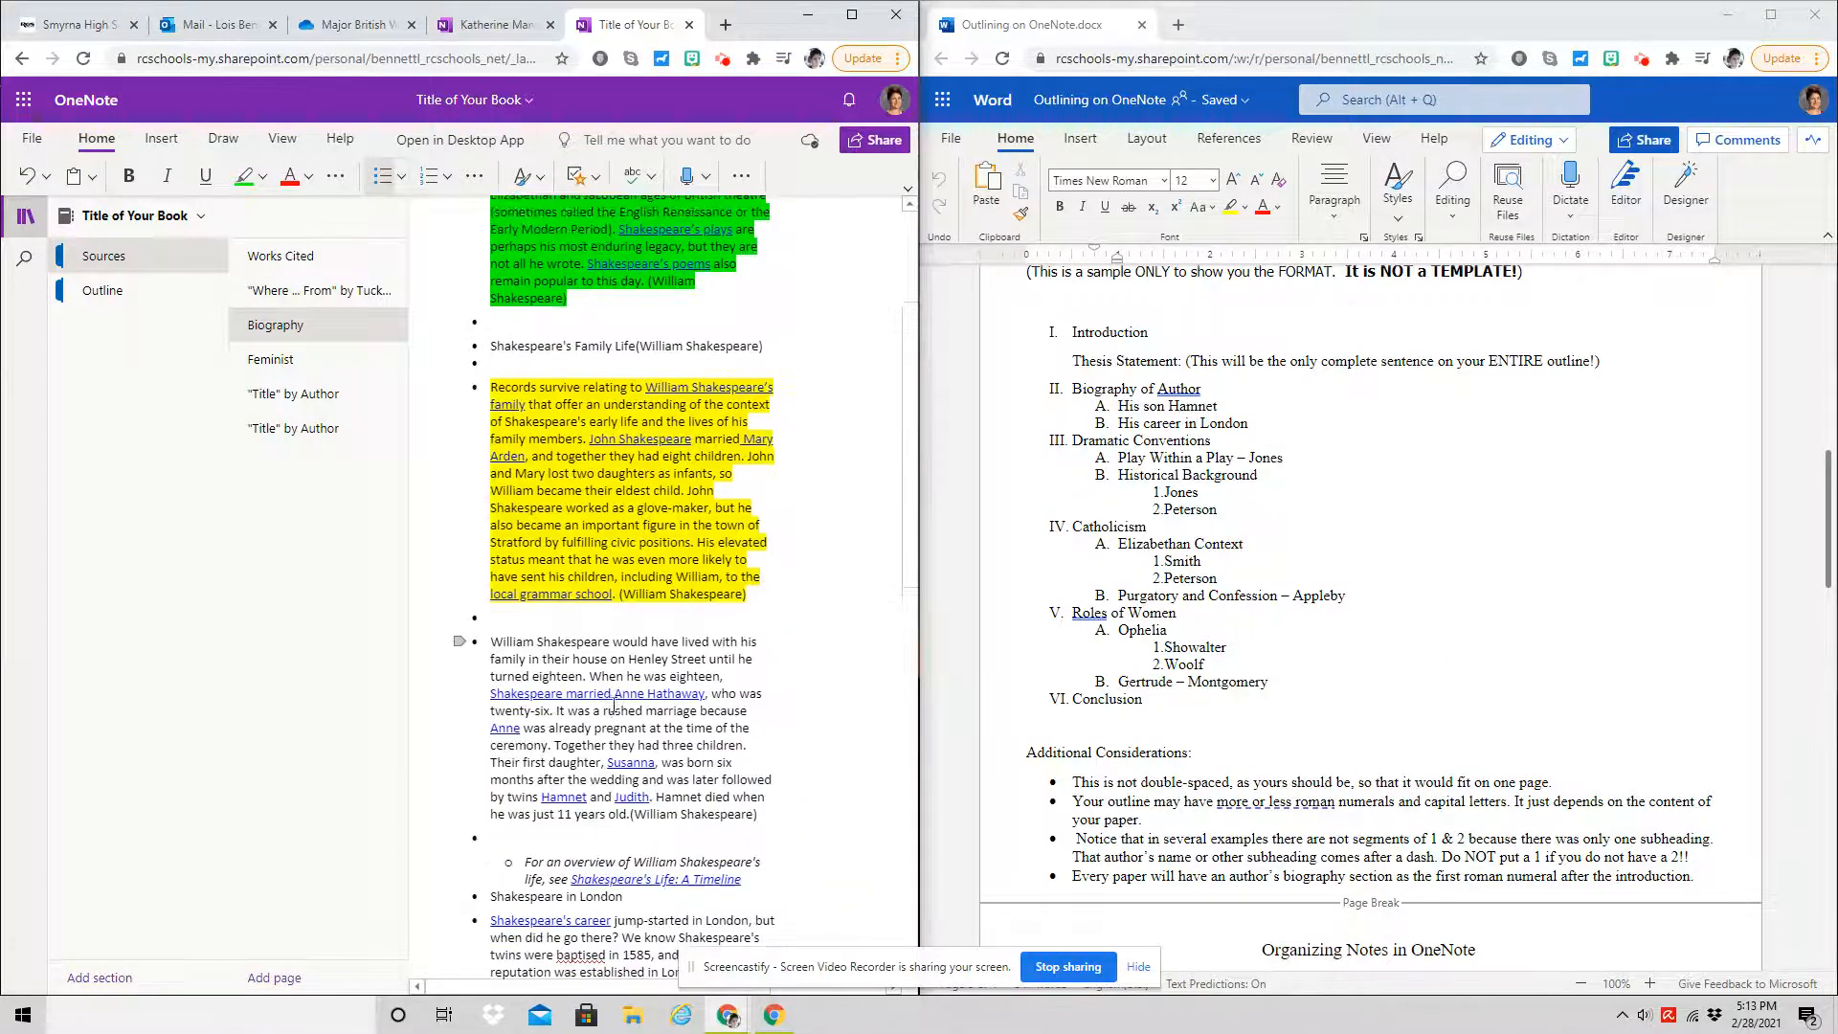
scroll(614, 707, up, 3)
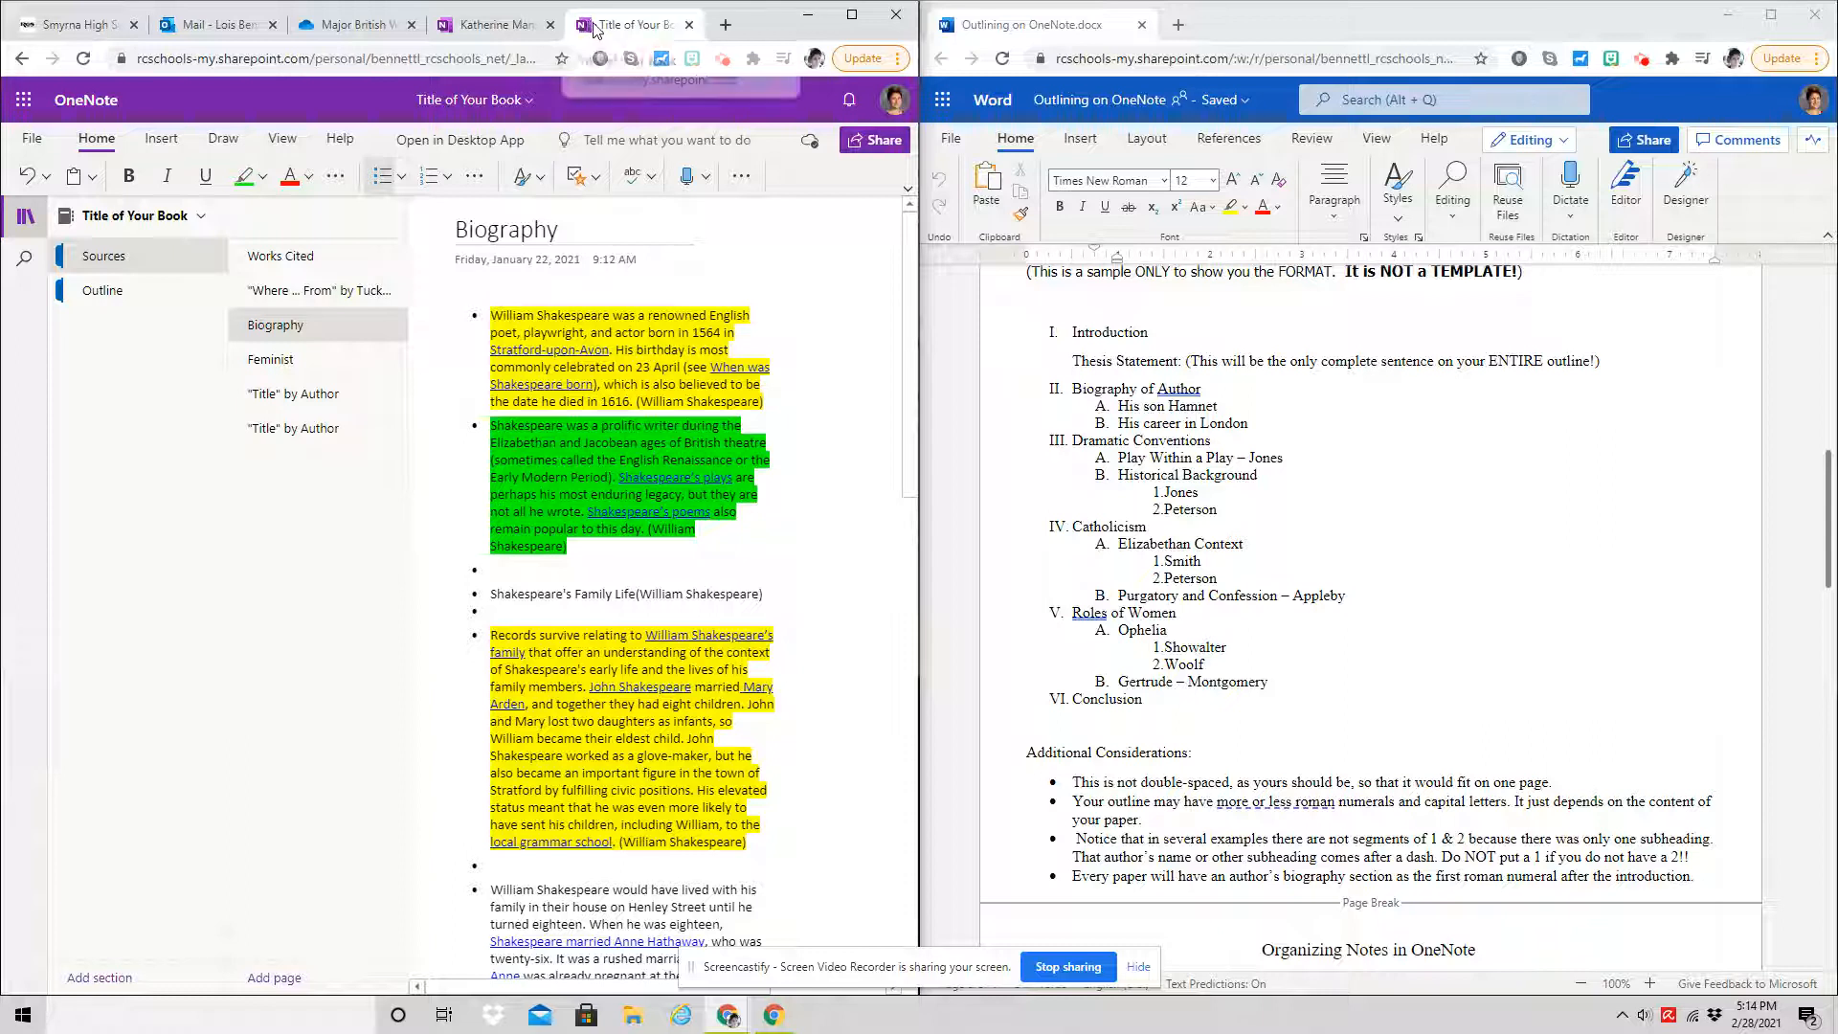
Duplicate the Title of Your Book browser tab, move the copy to the Word document's window, and show the Outline section in the original.
right_click(639, 34)
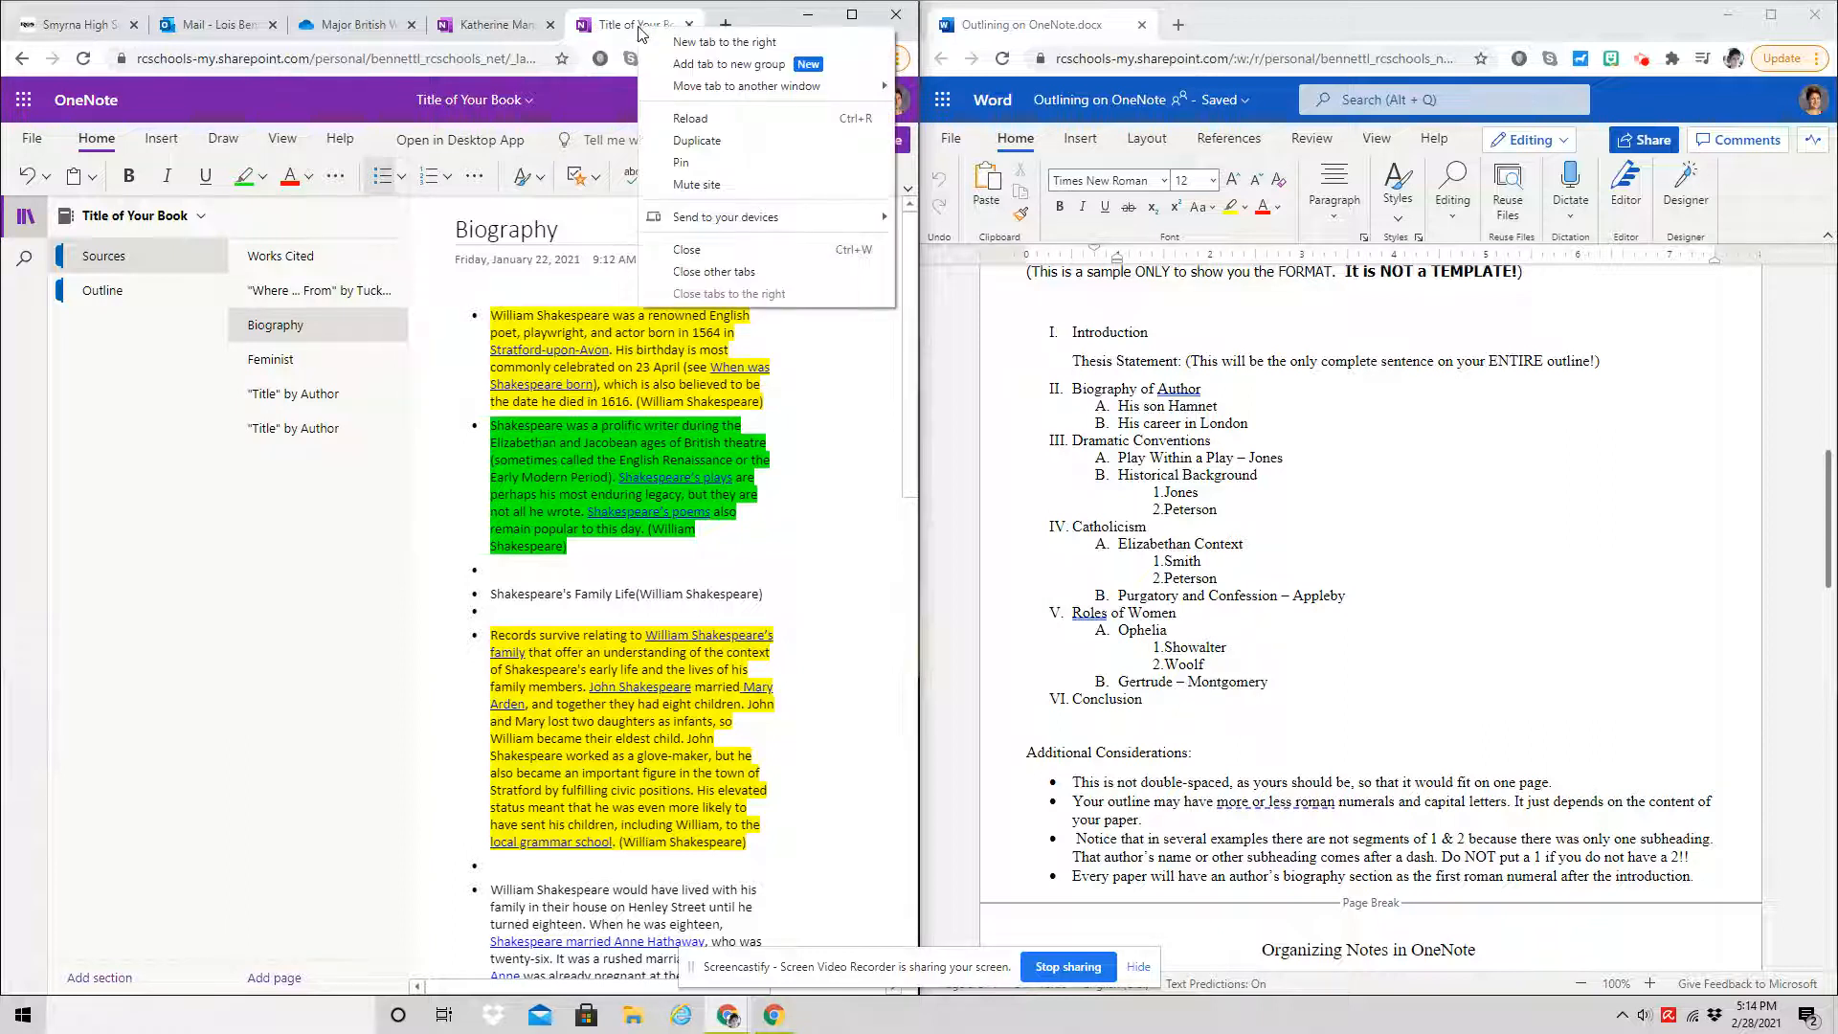
click(713, 151)
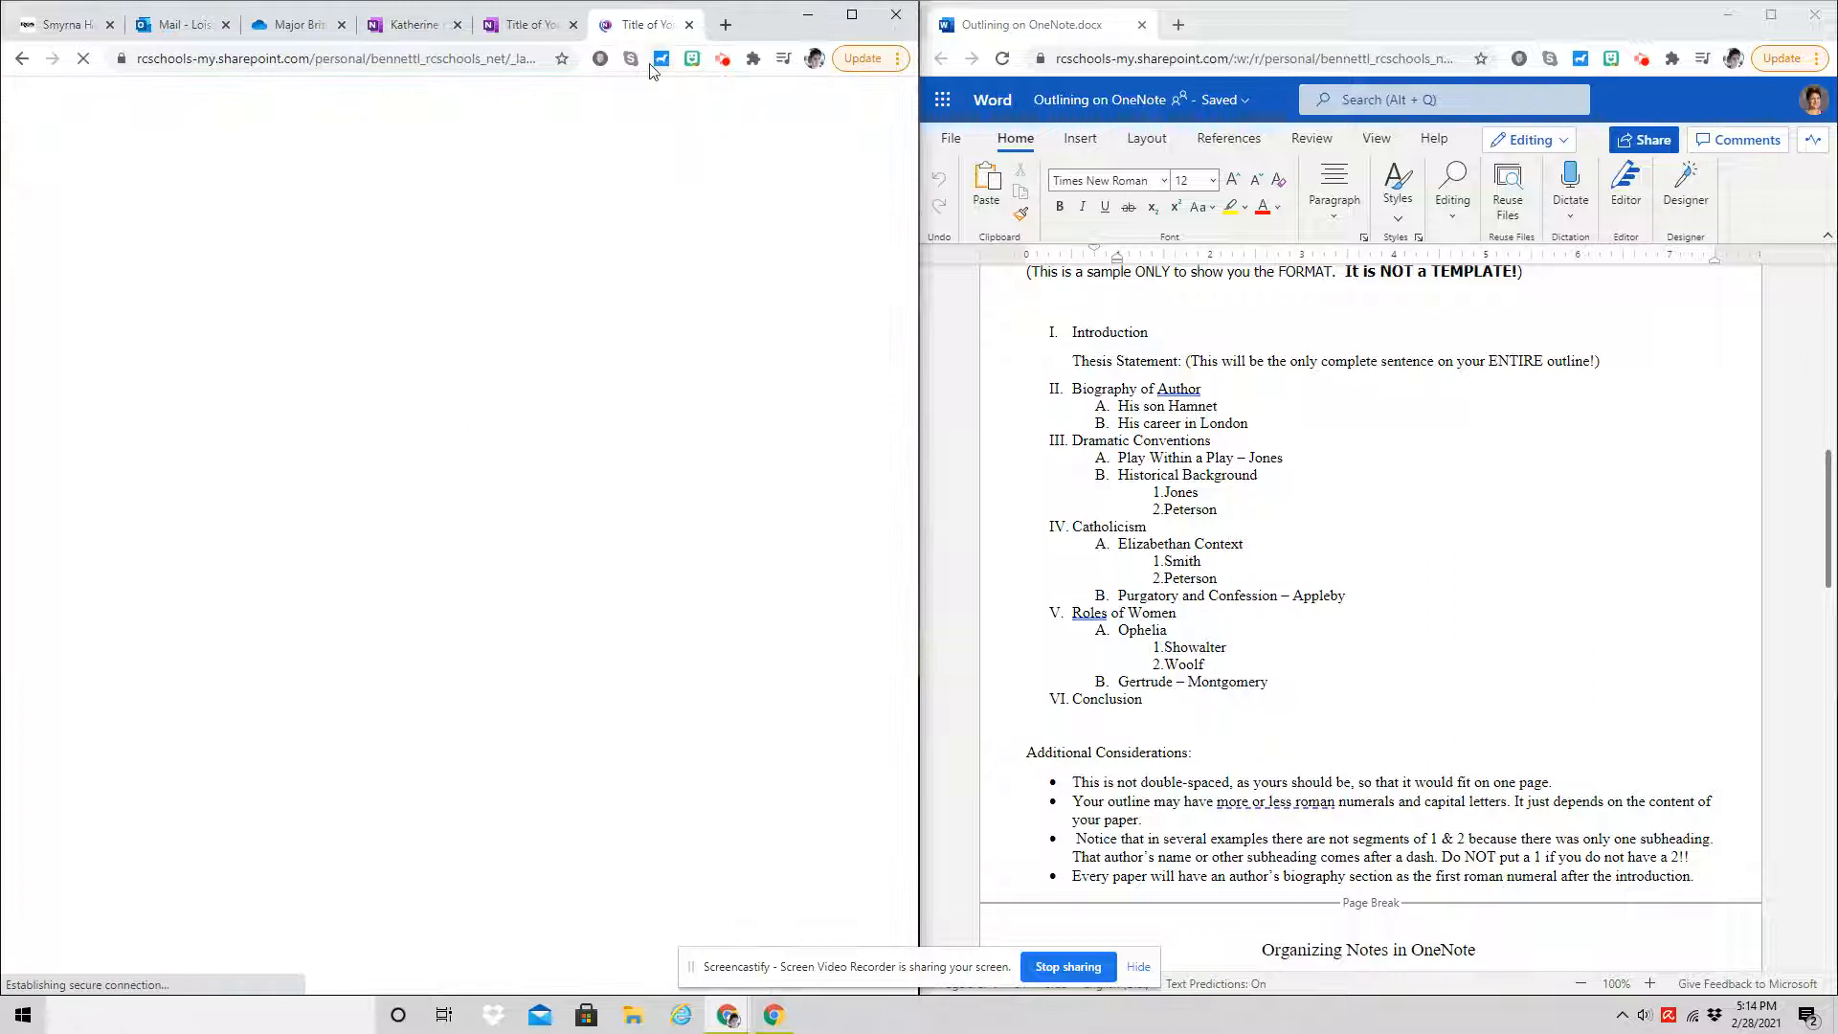
scroll(1269, 716, down, 10)
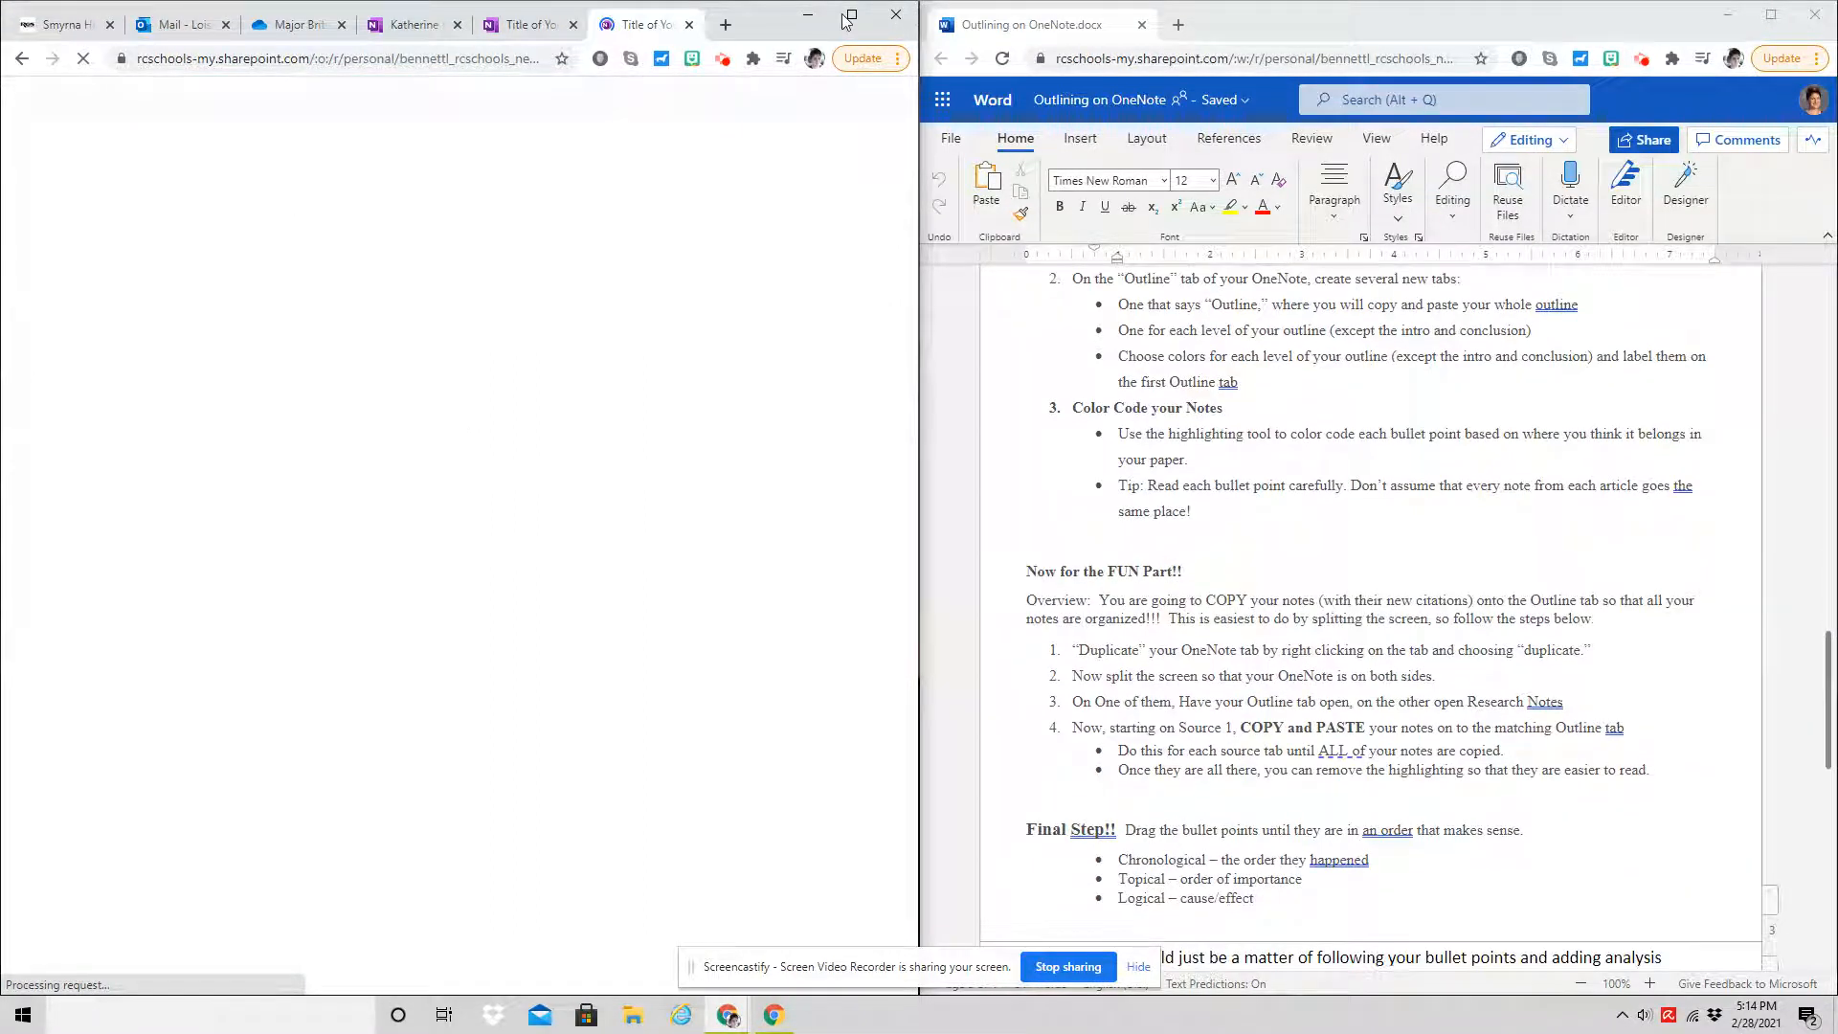
drag(652, 23, 1163, 19)
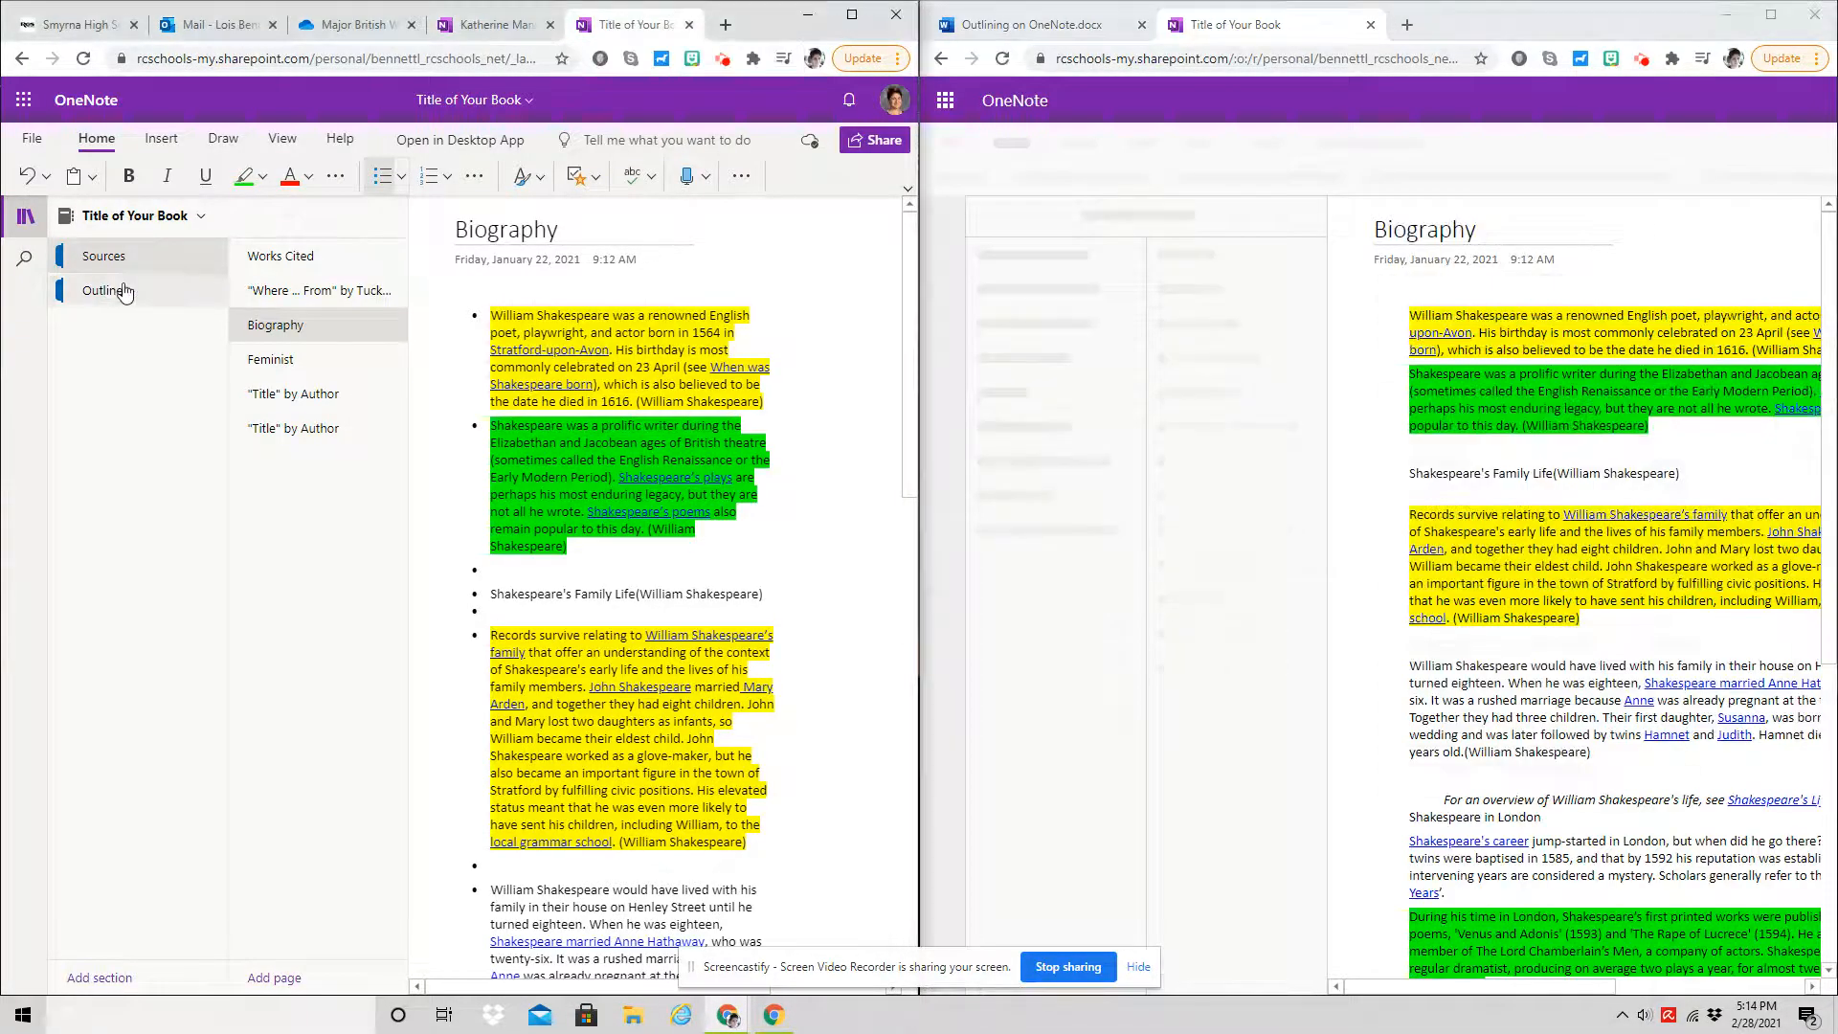
click(118, 297)
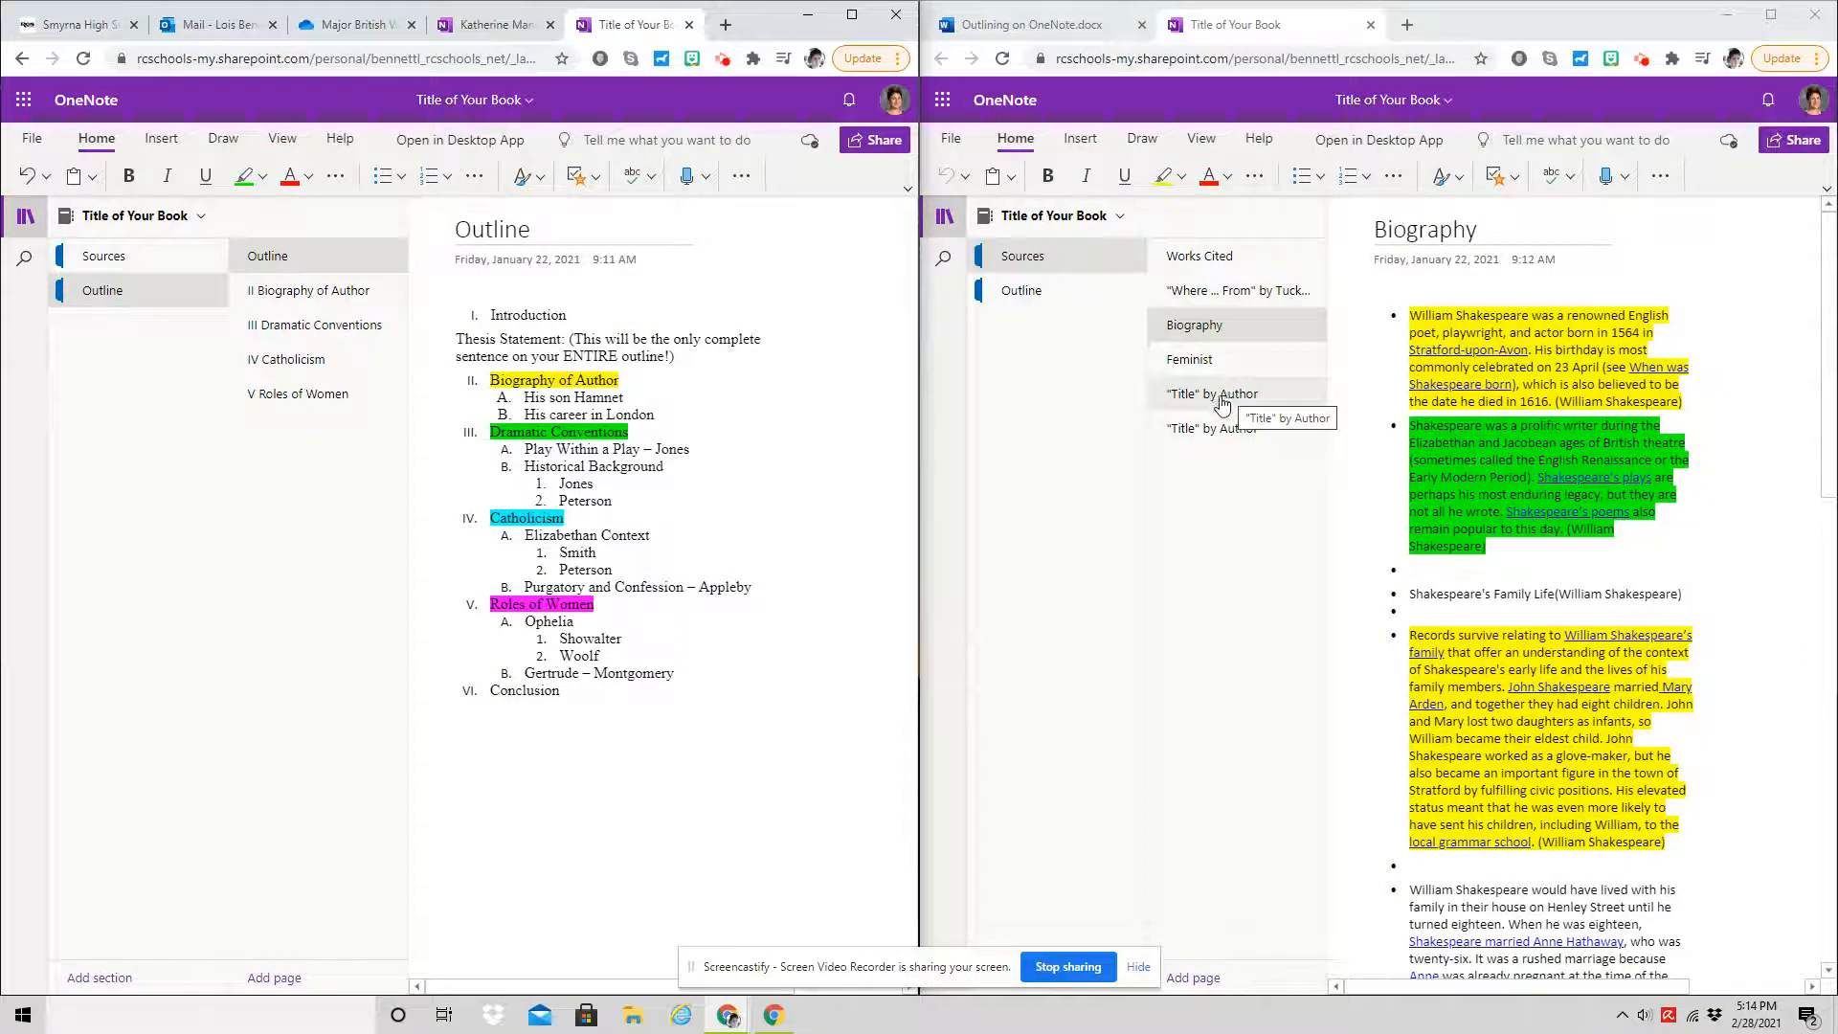
Review the instructions for copying notes onto the outline pages in the Outlining on OneNote document.
click(1034, 26)
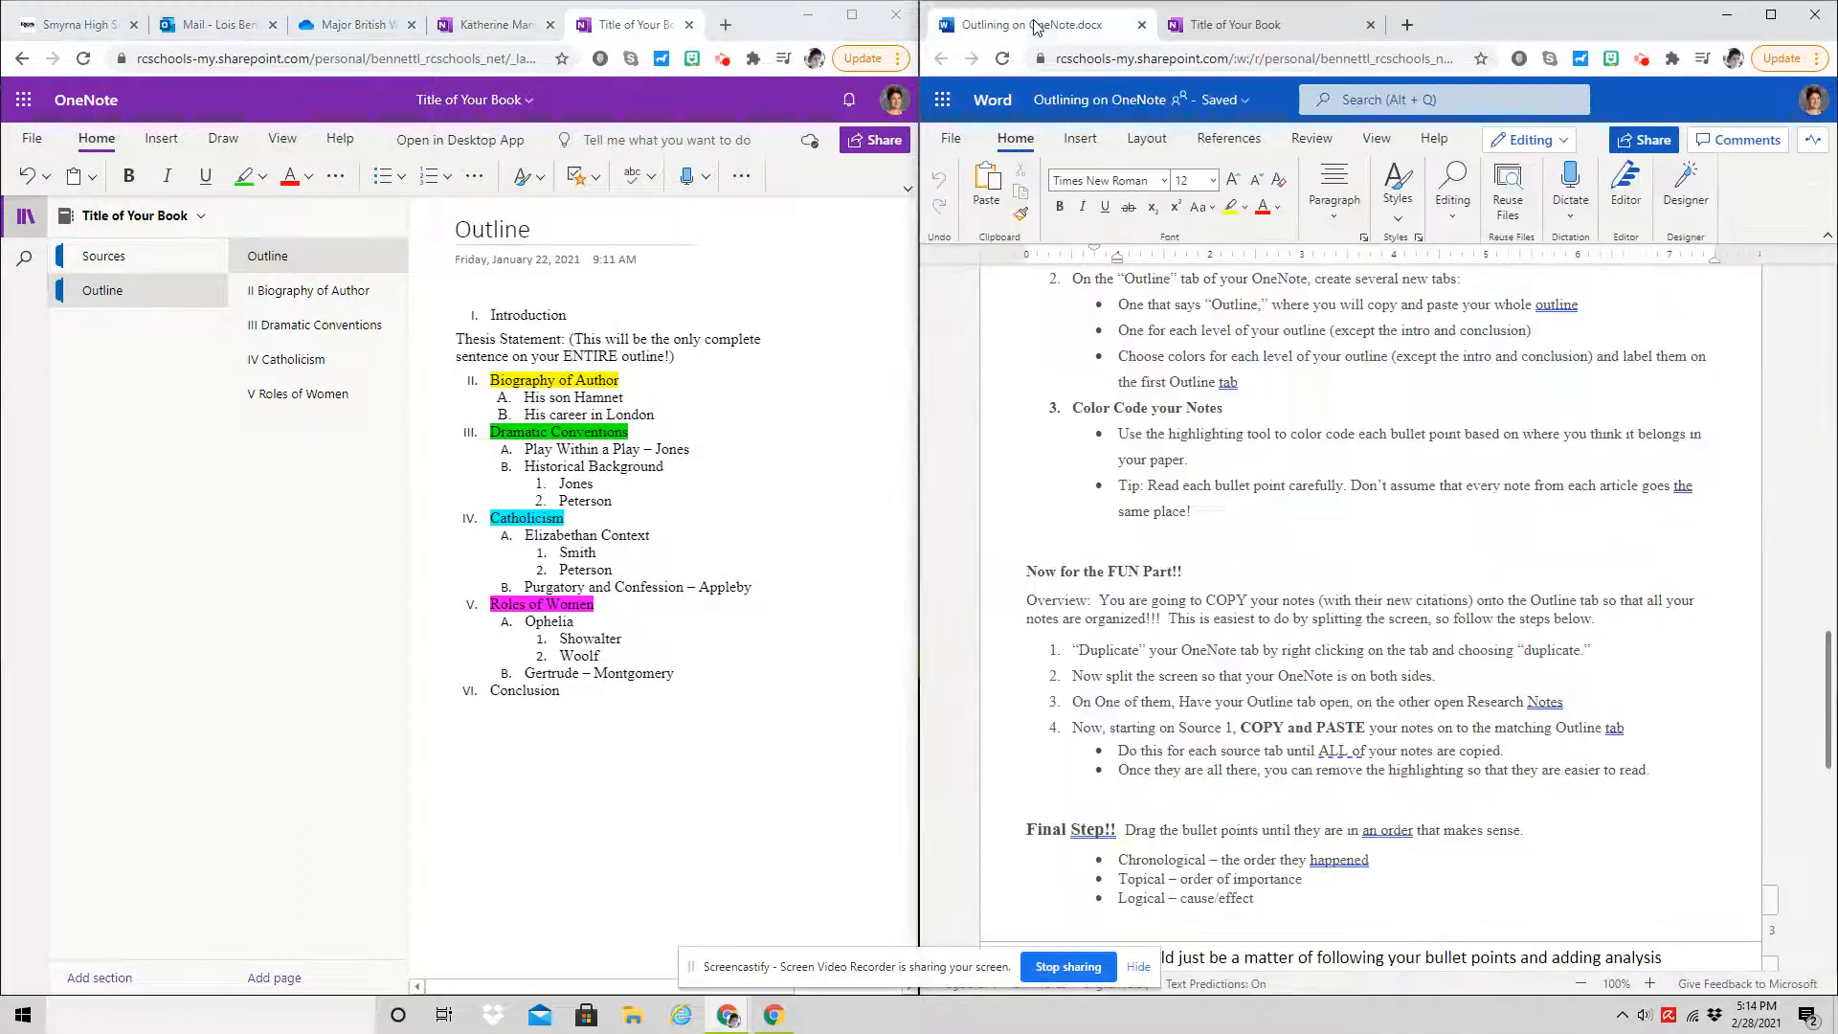
scroll(1281, 562, down, 2)
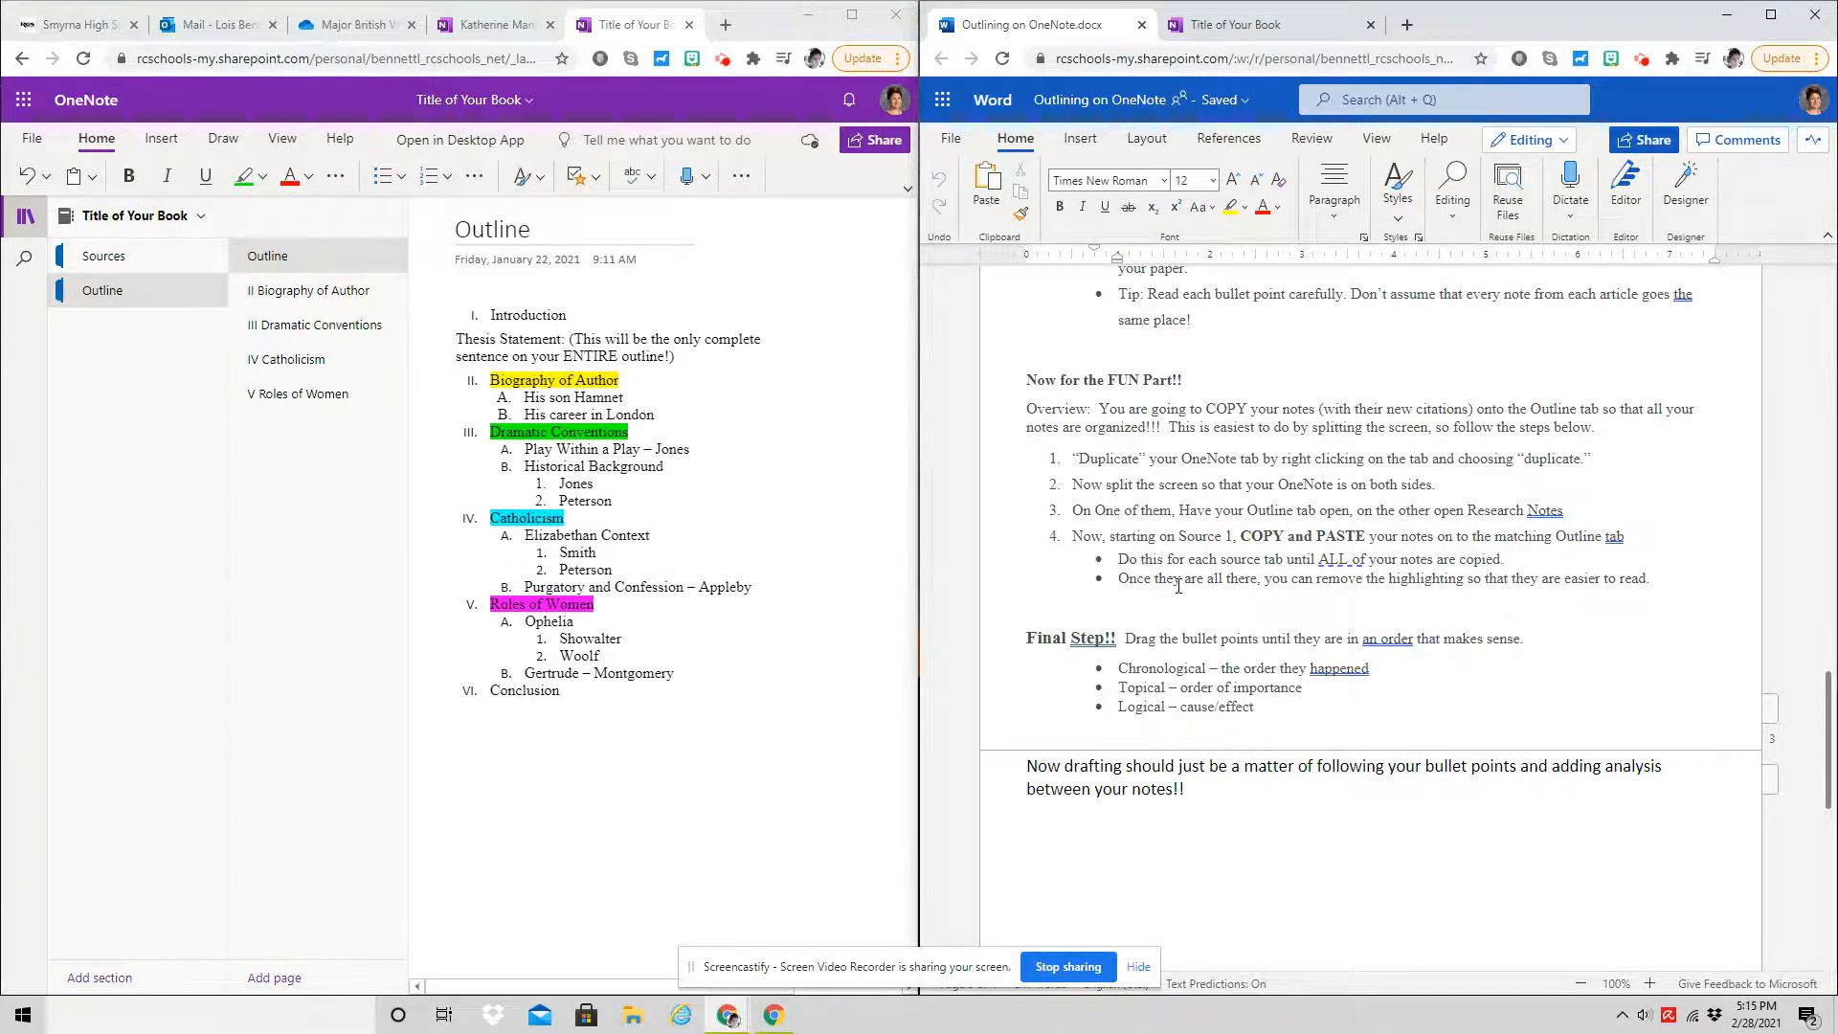
scroll(1153, 566, up, 5)
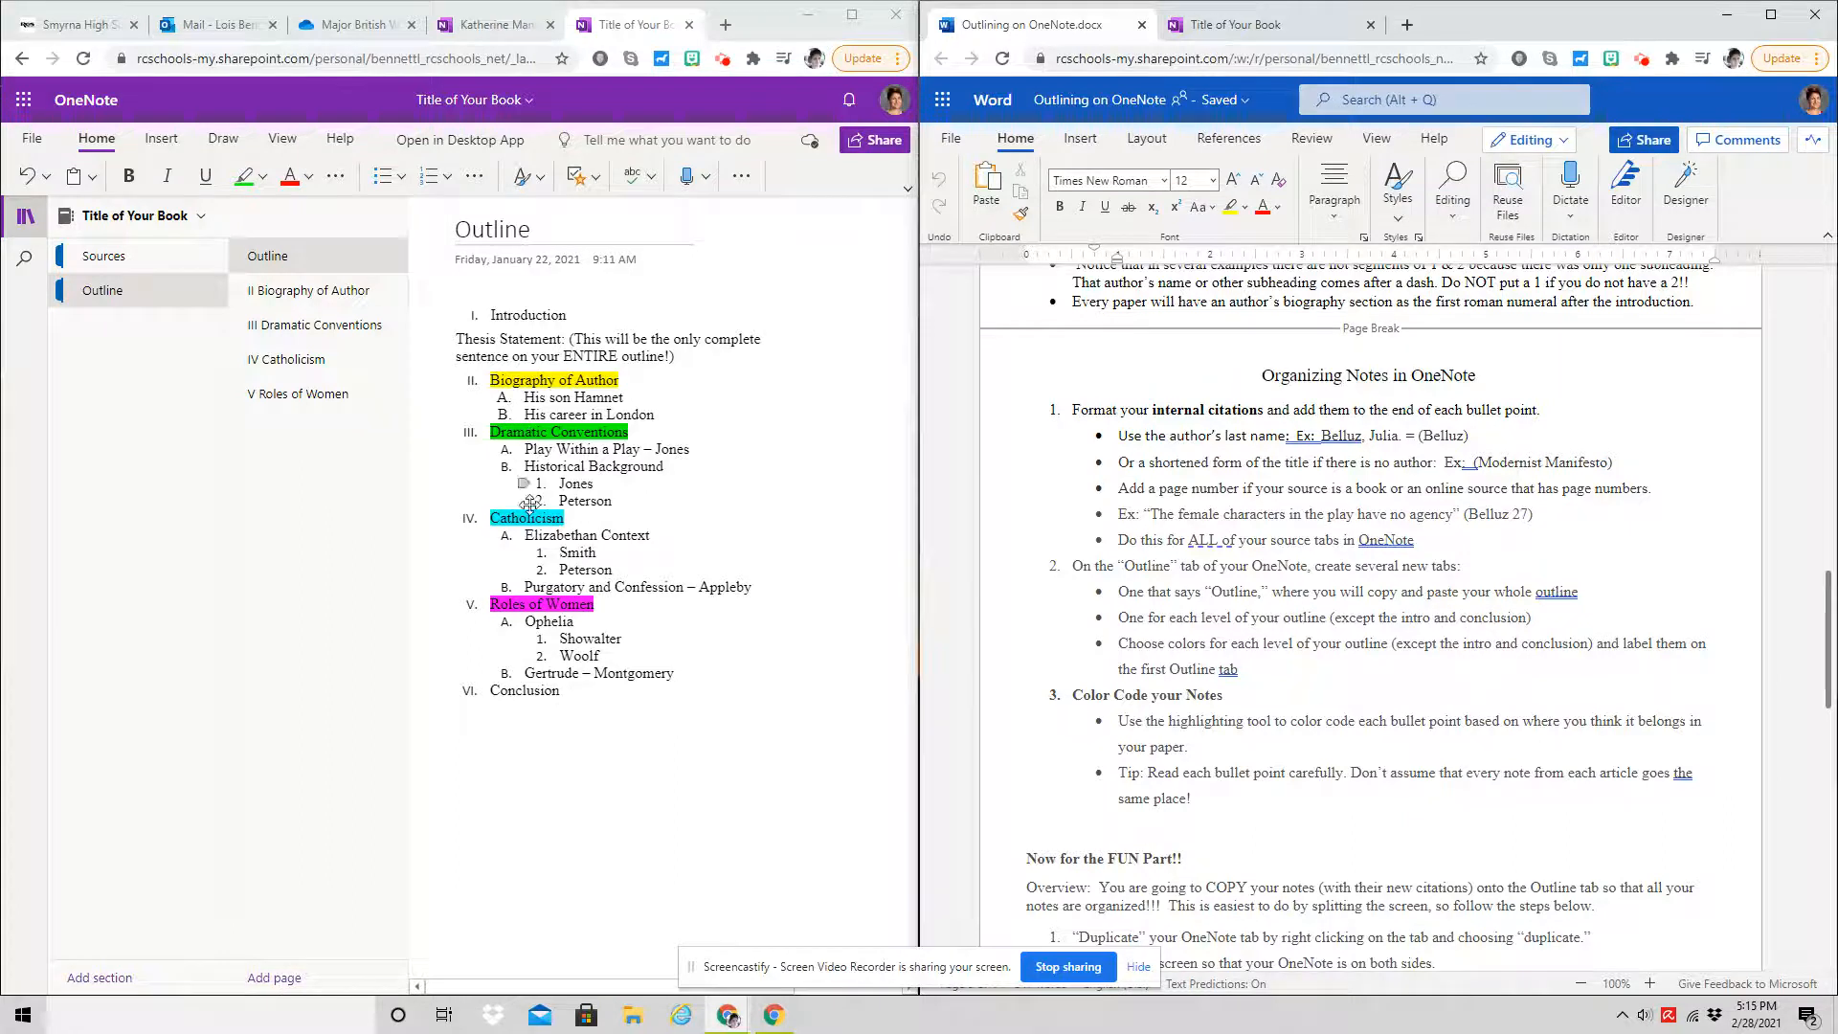
Copy the first yellow Biography bullet, on Shakespeare's birth, onto the II Biography of Author page of the Outline section.
click(282, 299)
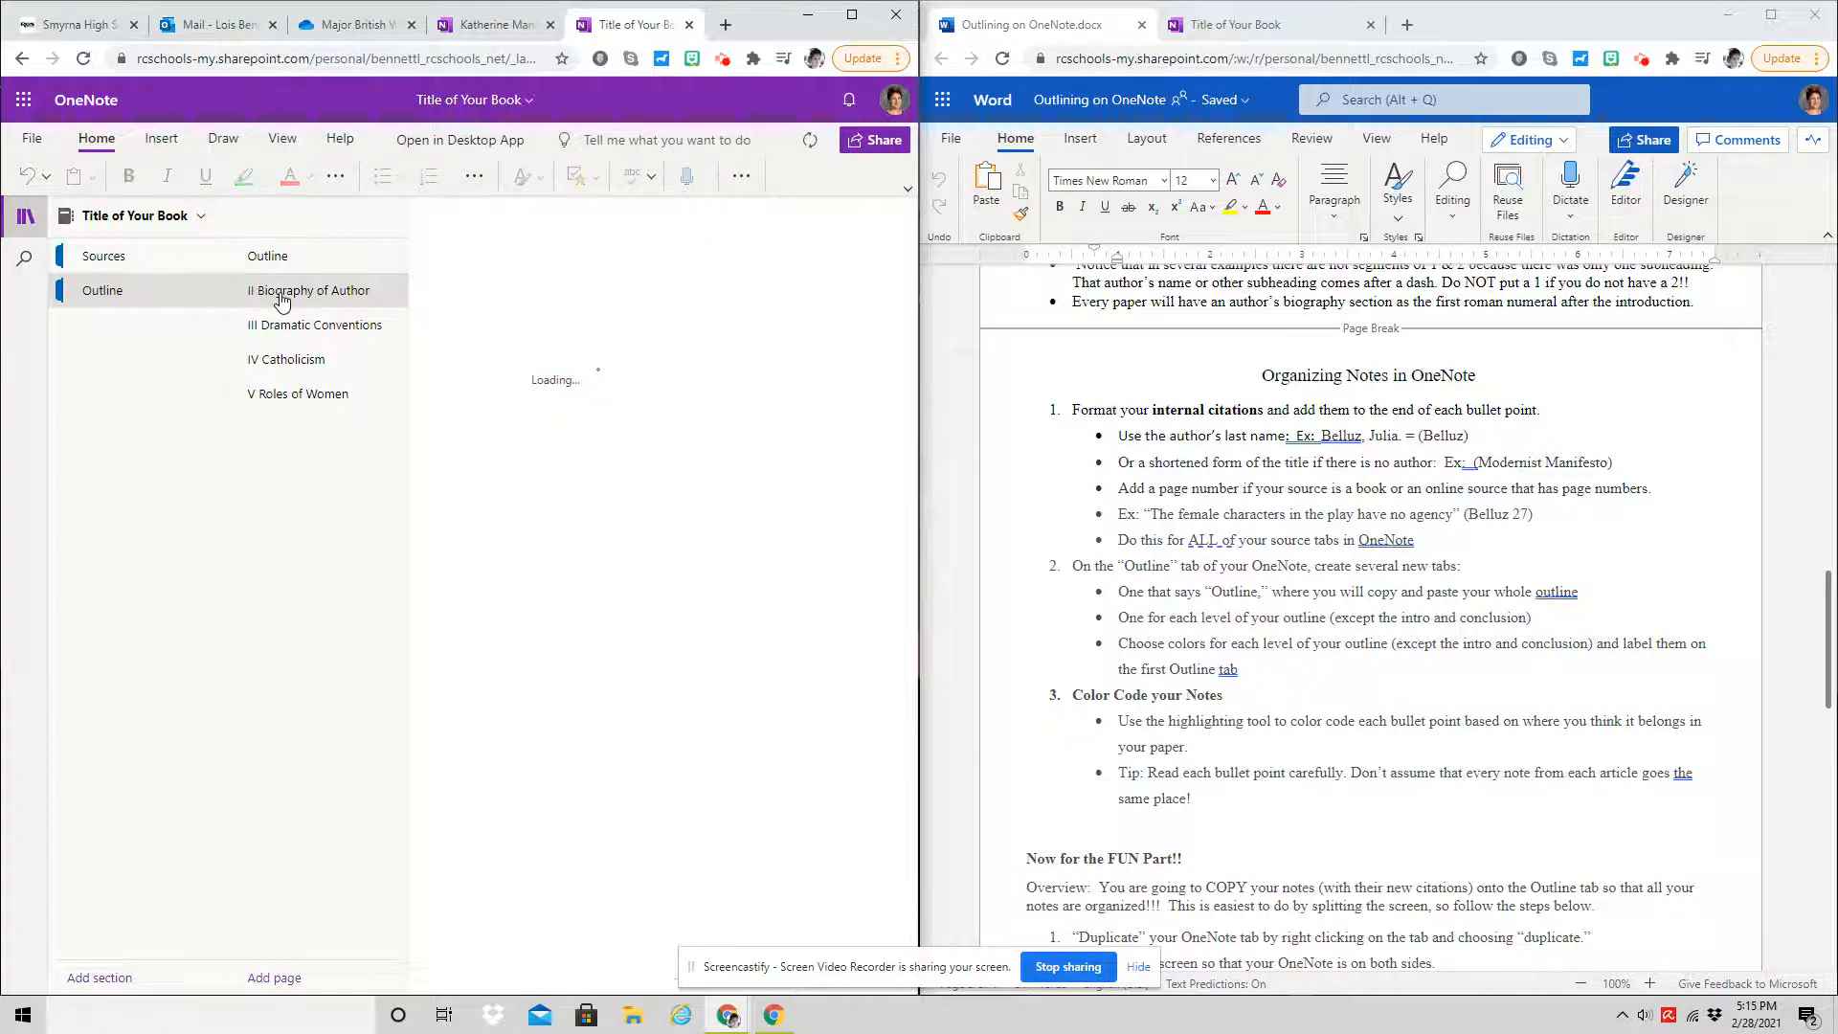
click(274, 332)
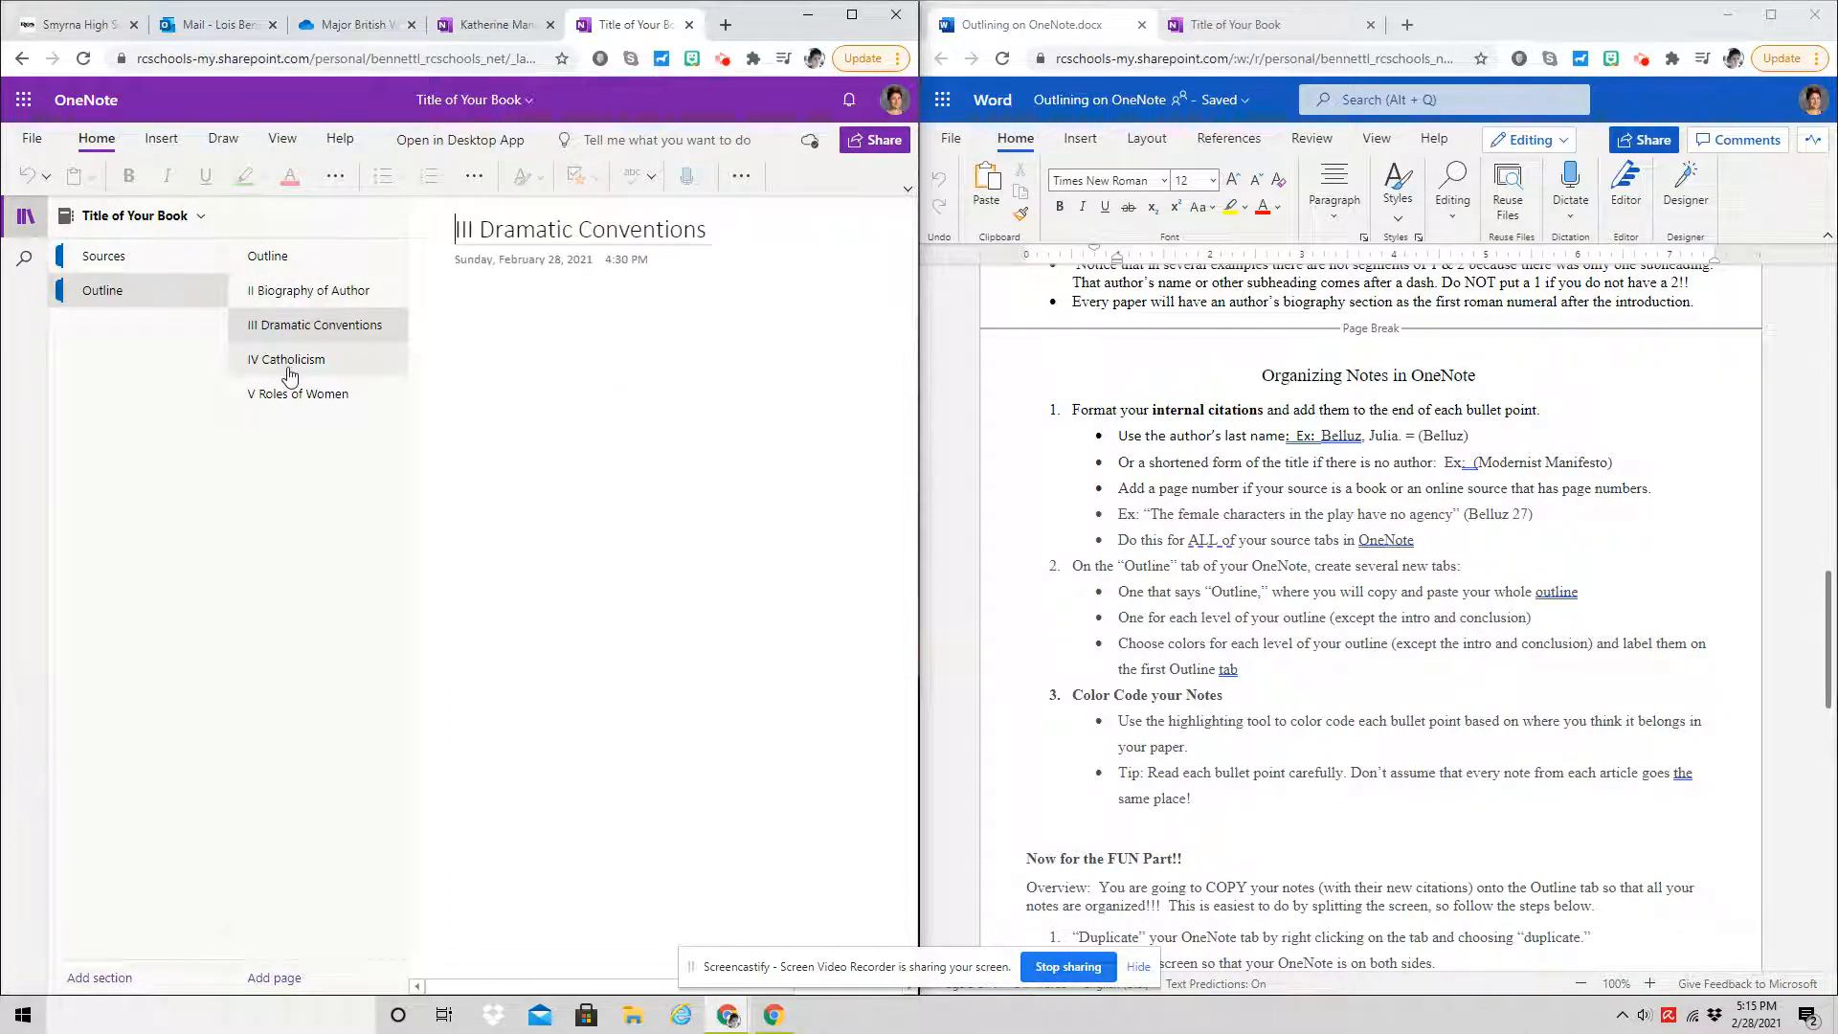
click(290, 371)
click(305, 297)
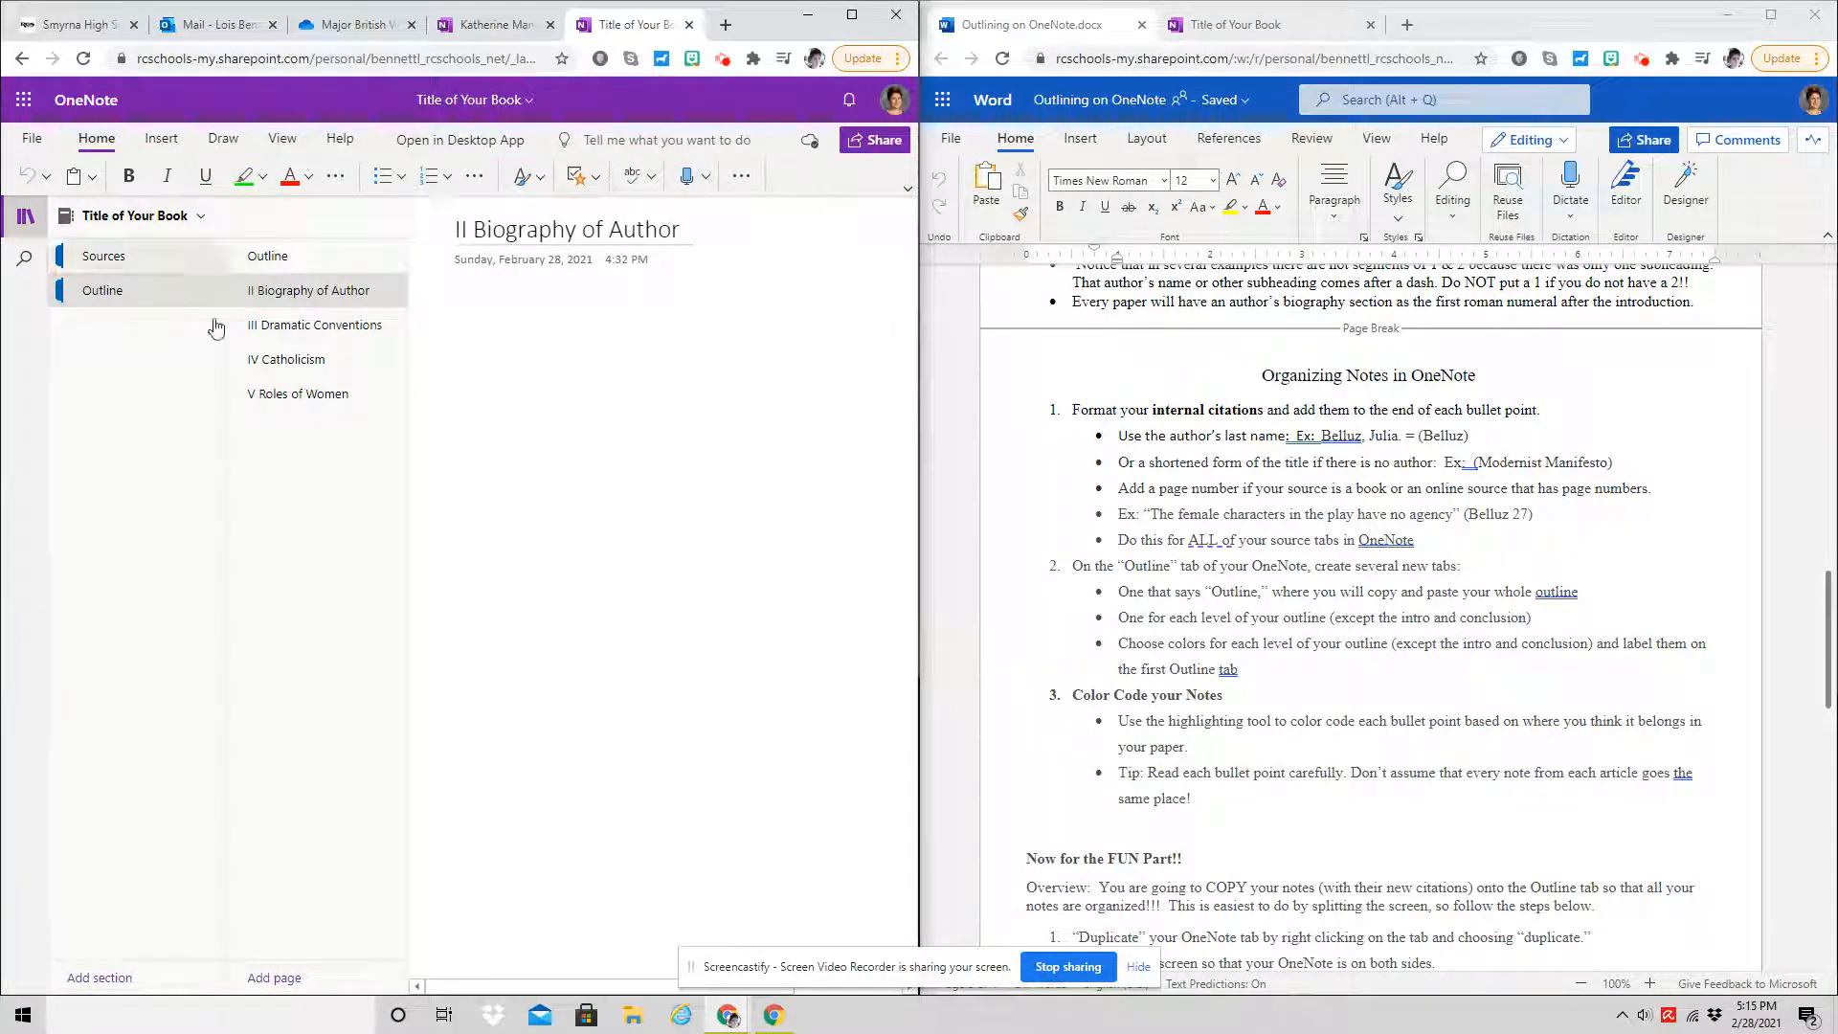
click(1279, 27)
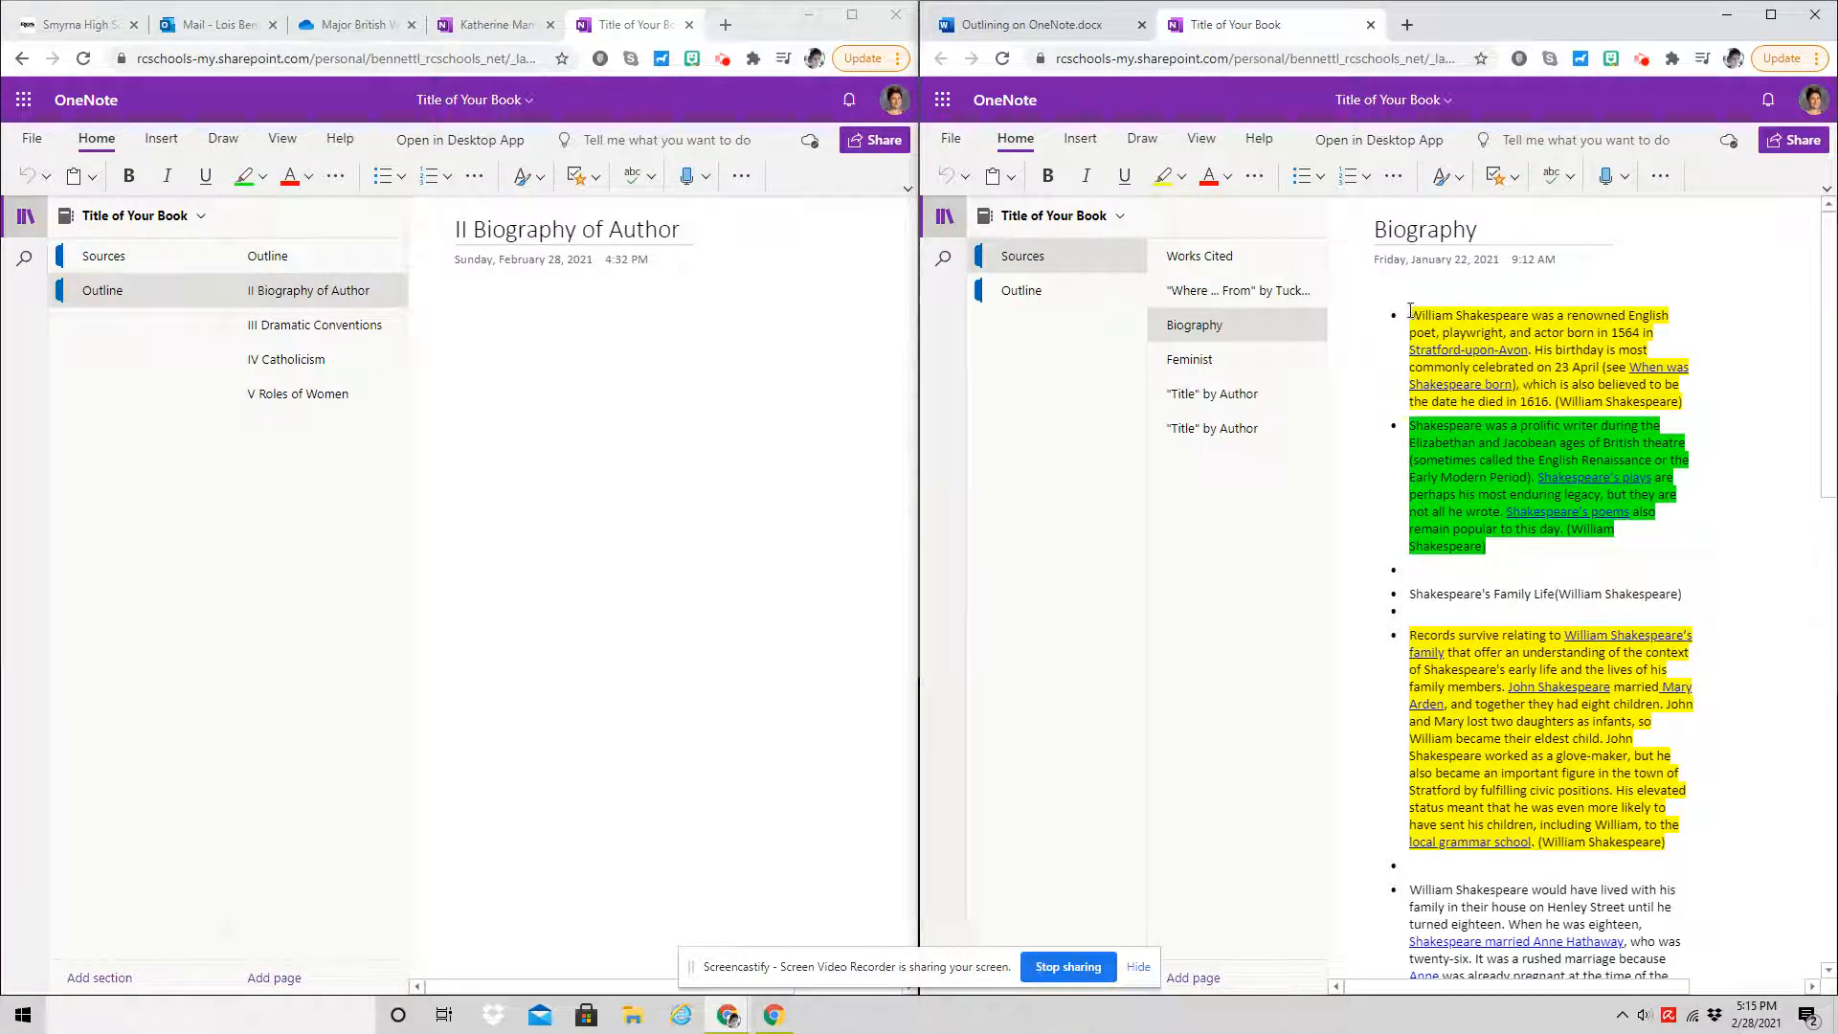
drag(1410, 315, 1689, 410)
key(ctrl+c)
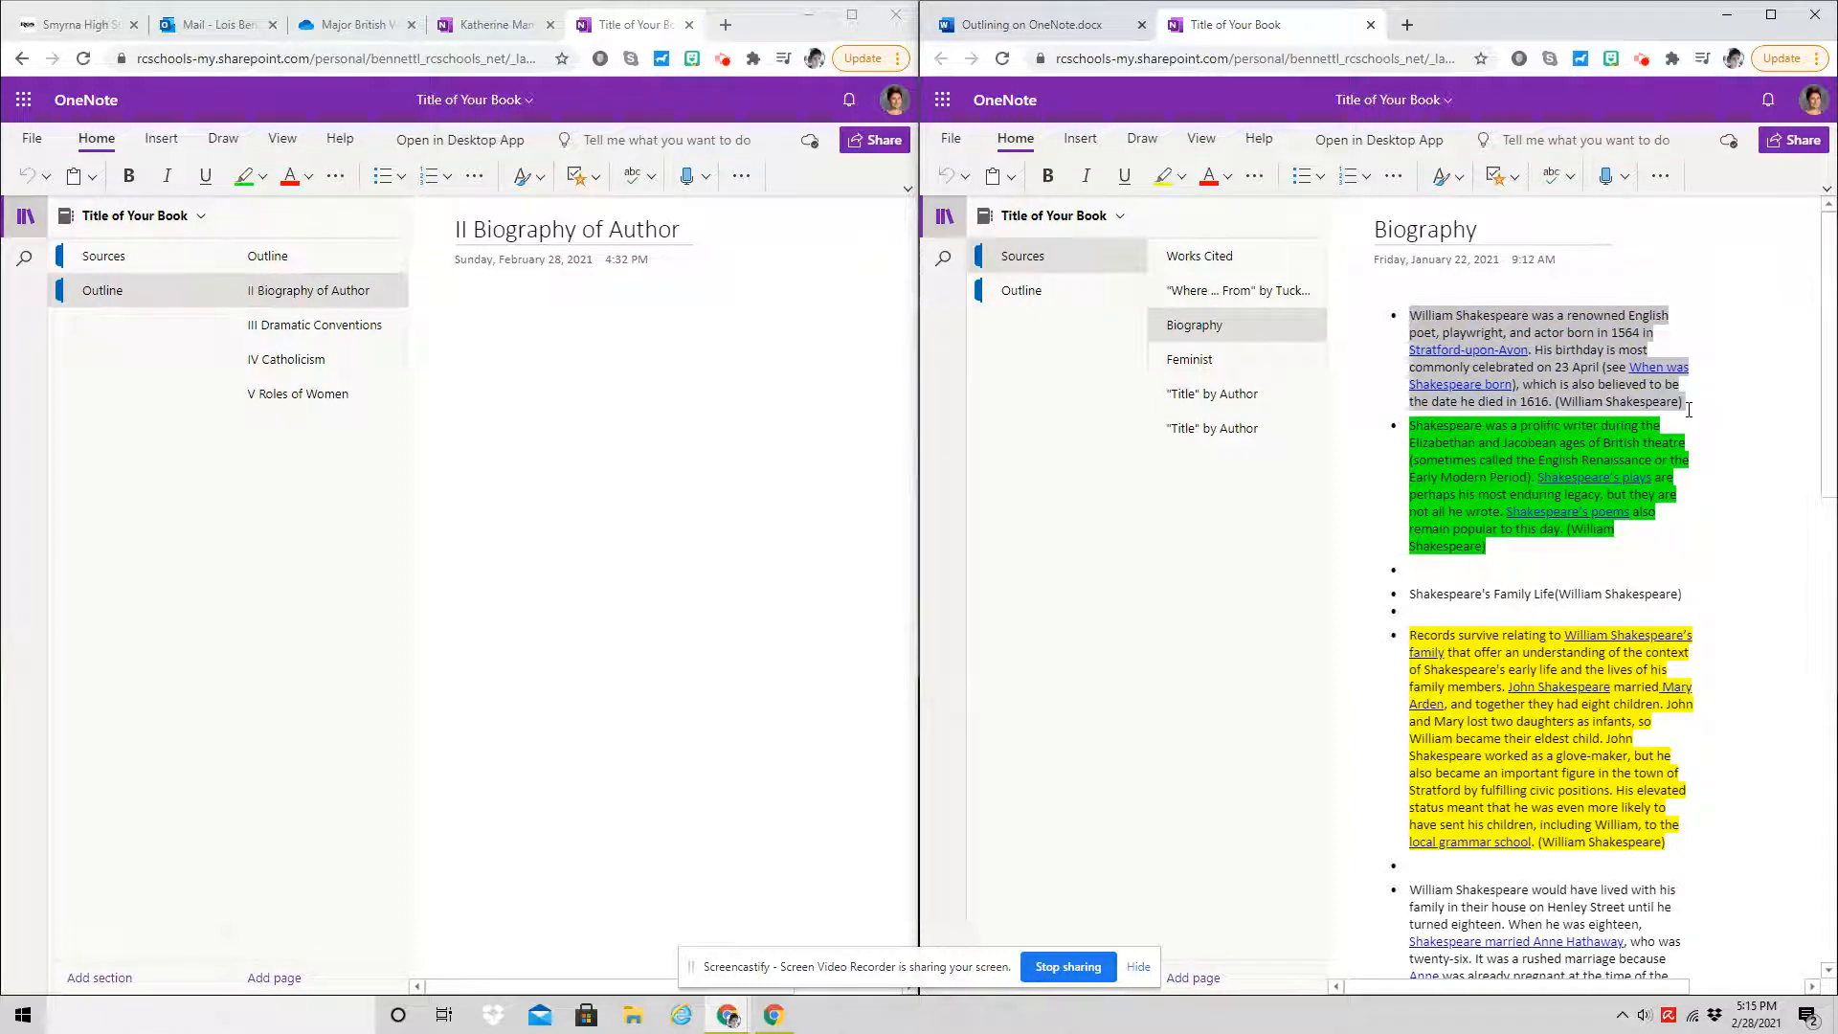
click(539, 340)
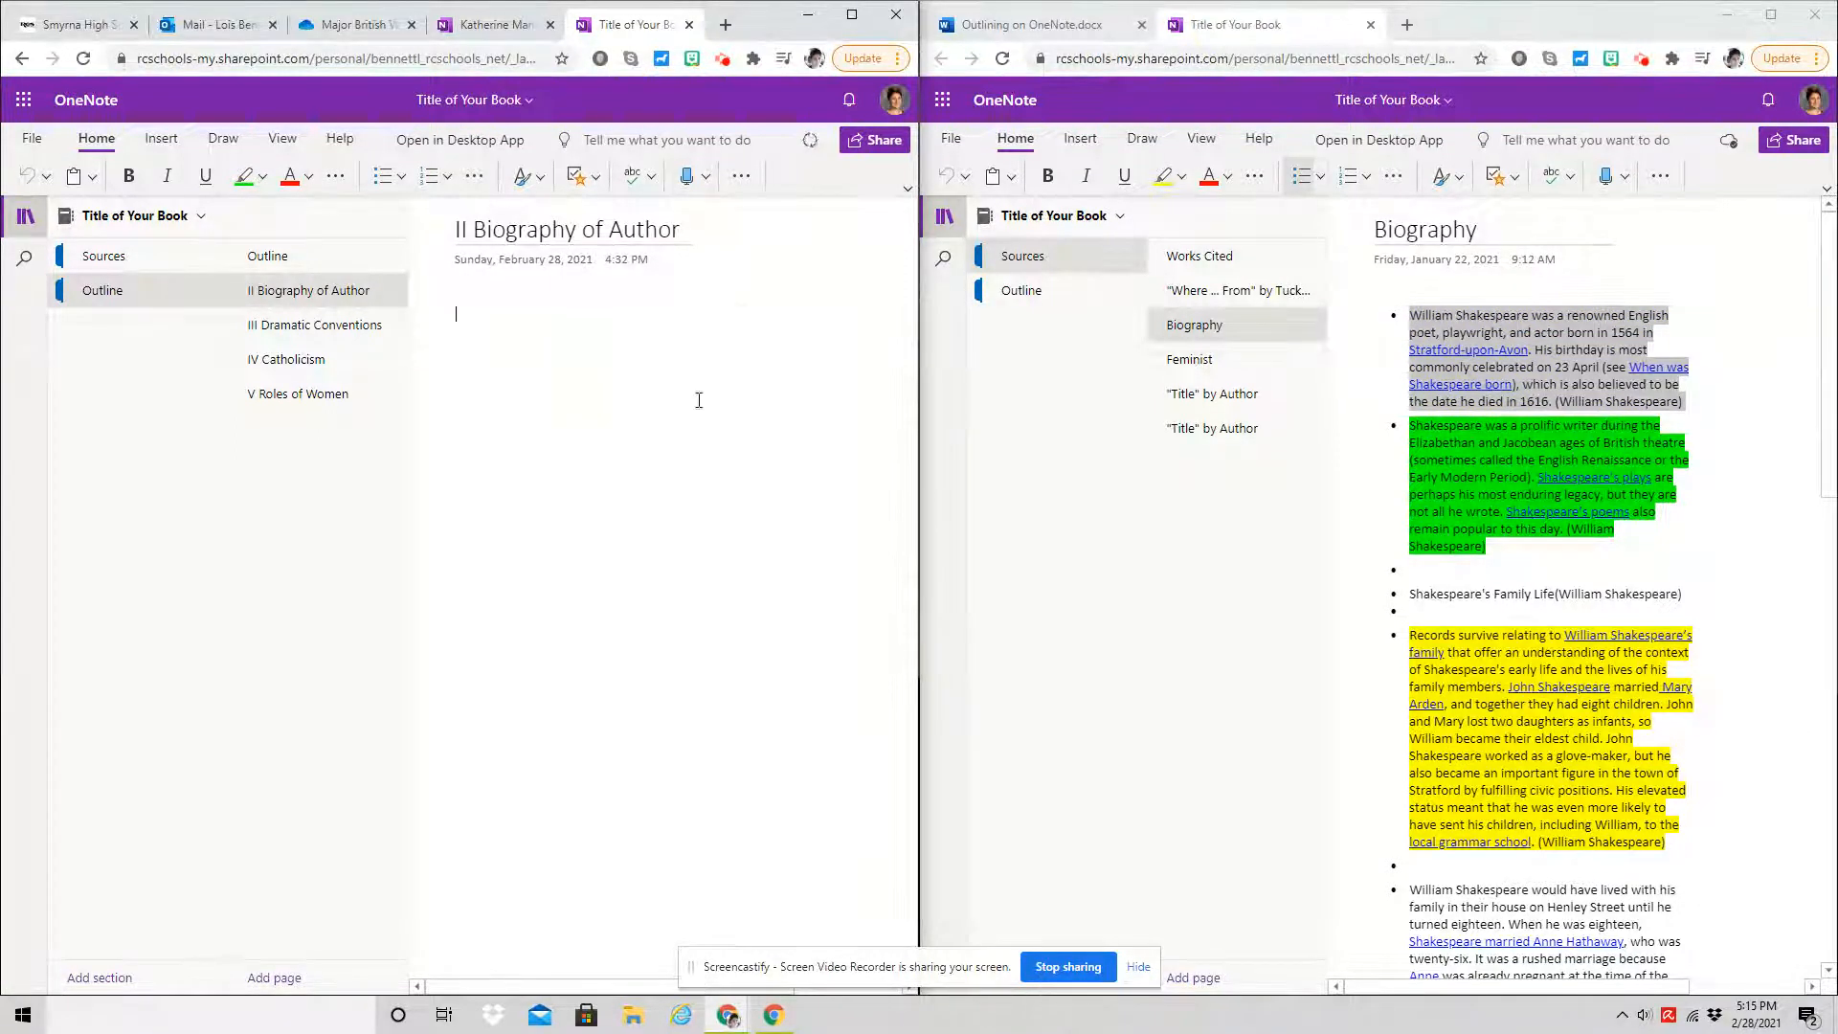
key(ctrl+v)
Copy the yellow bullet on the surviving records of Shakespeare's family below the first note on the II Biography of Author page.
drag(1394, 641, 1677, 842)
key(ctrl+c)
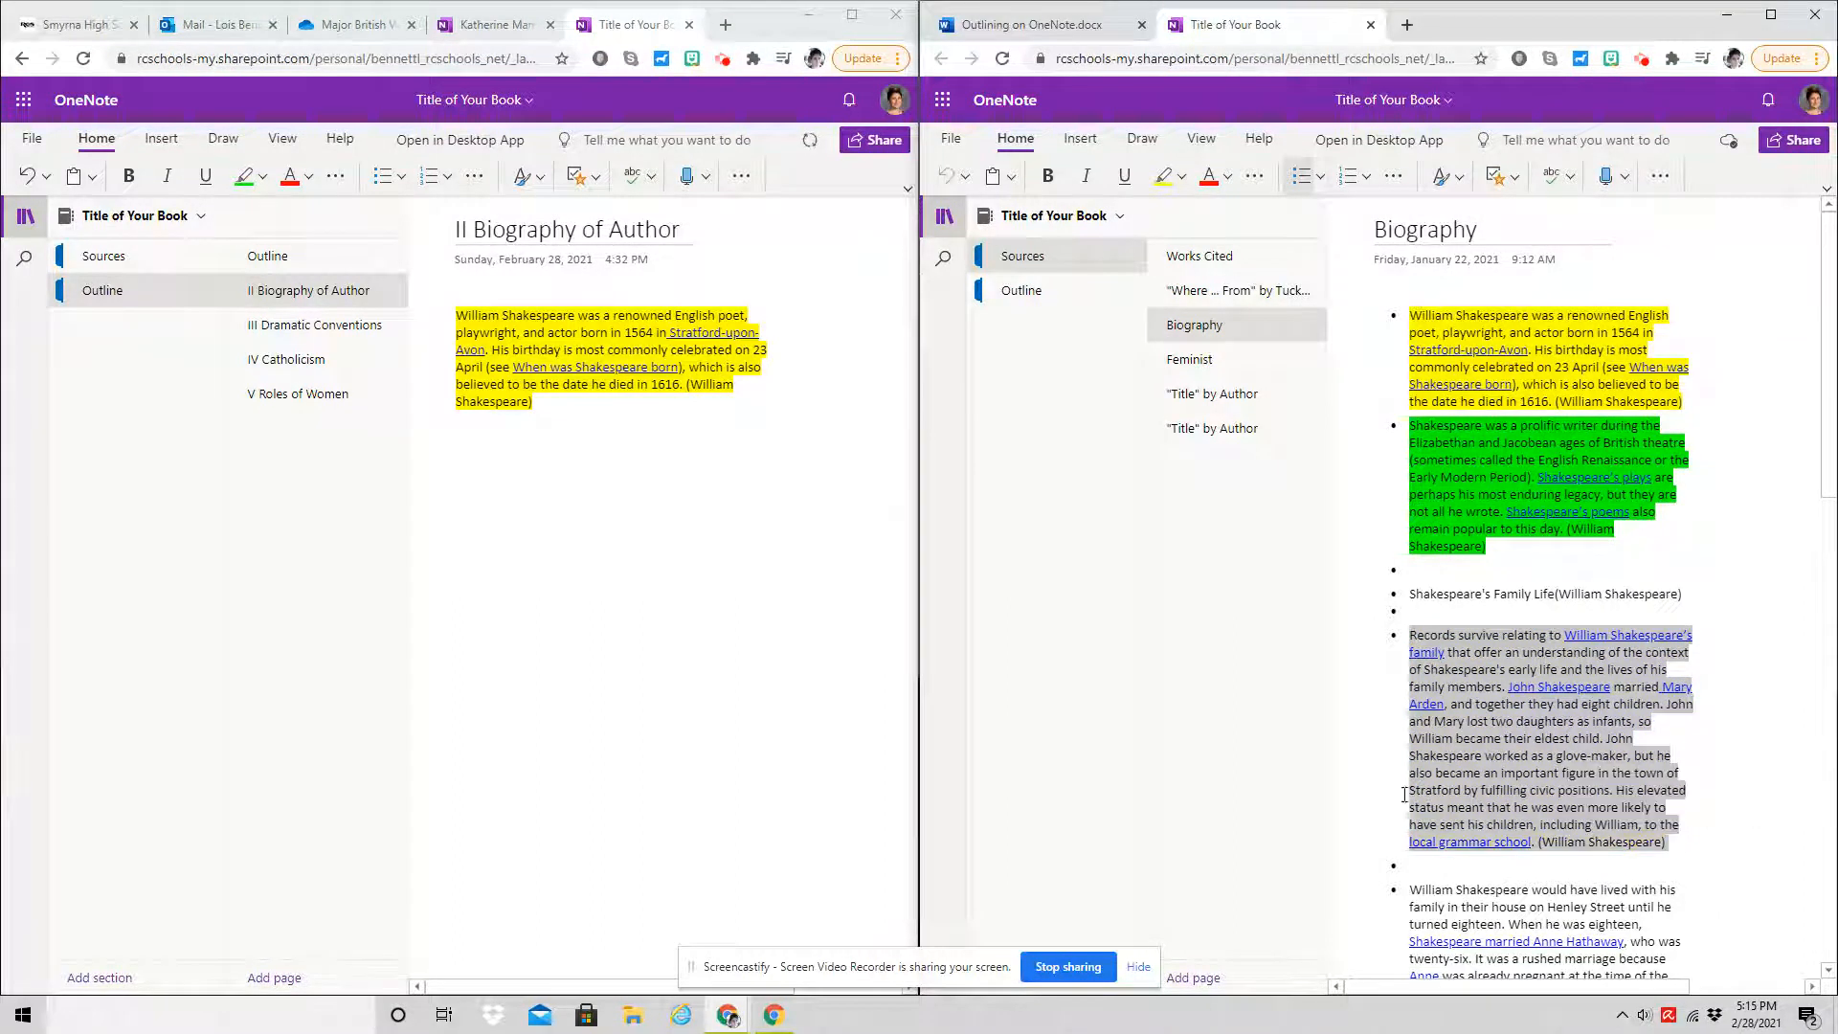
click(474, 439)
key(Return)
key(ctrl+v)
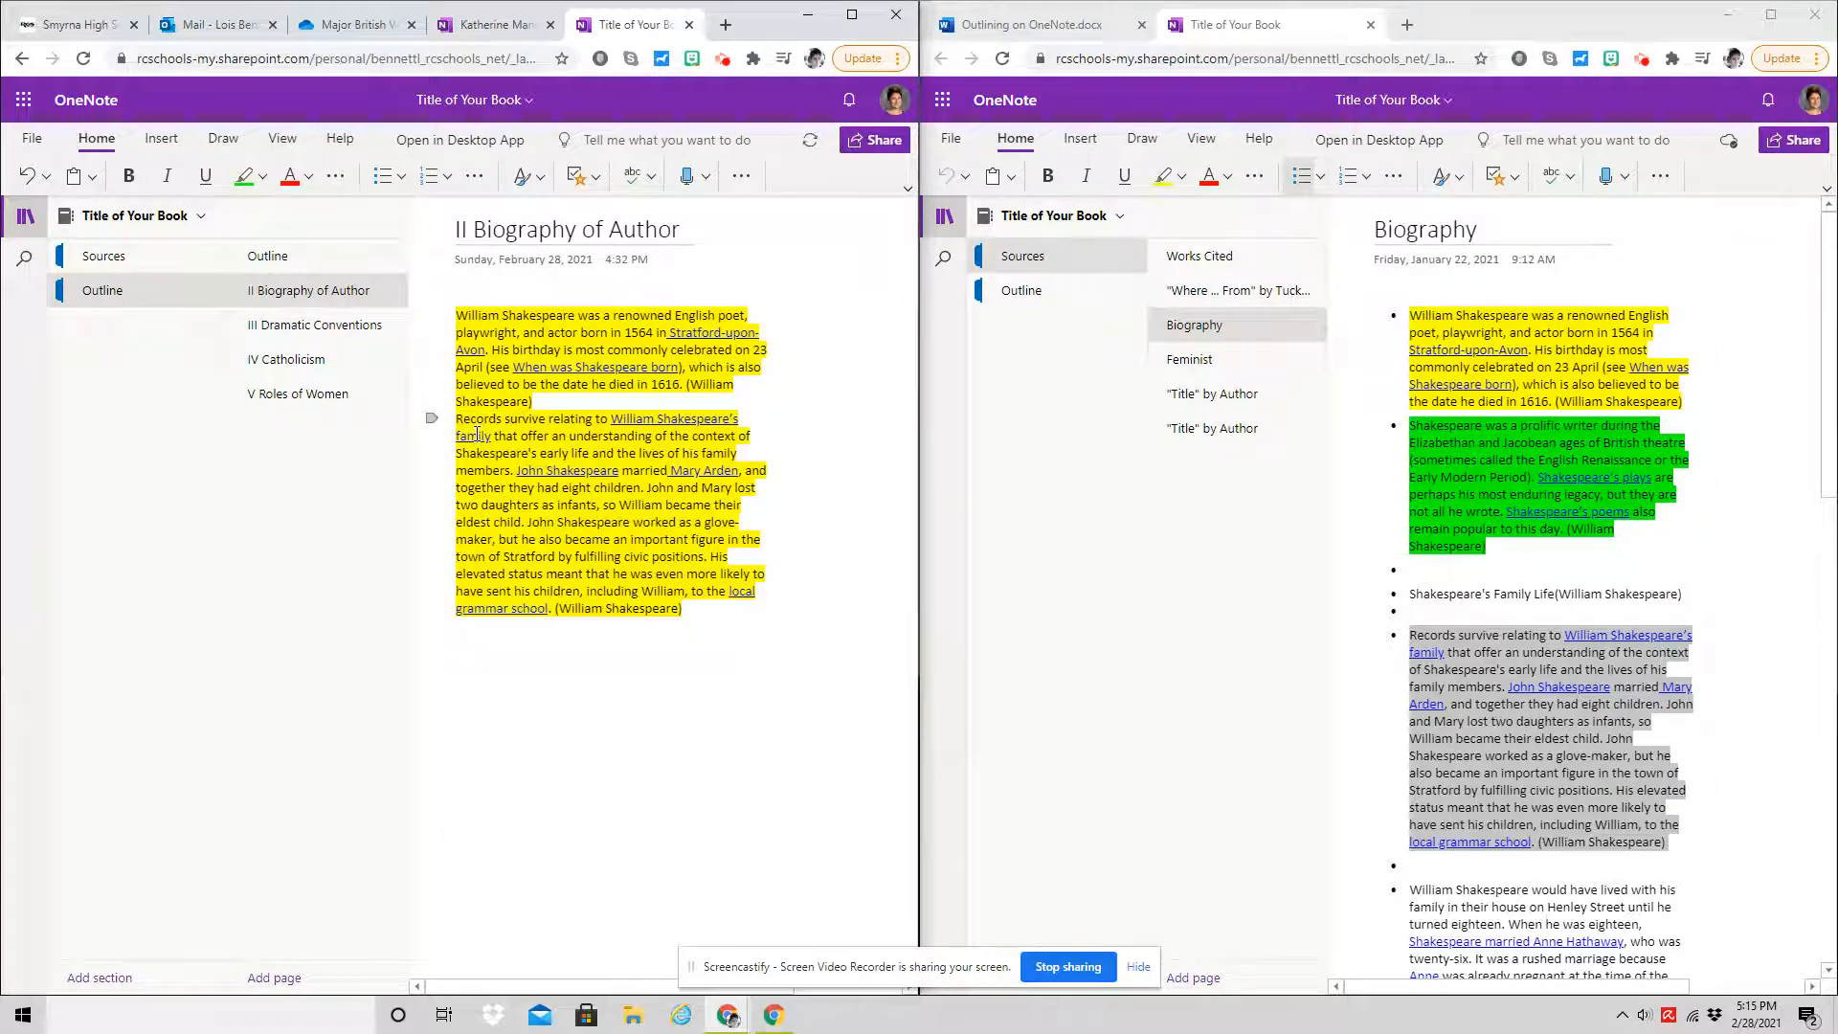
Format both notes on the II Biography of Author page as a bulleted list and add an empty bullet at the end.
drag(456, 311, 691, 611)
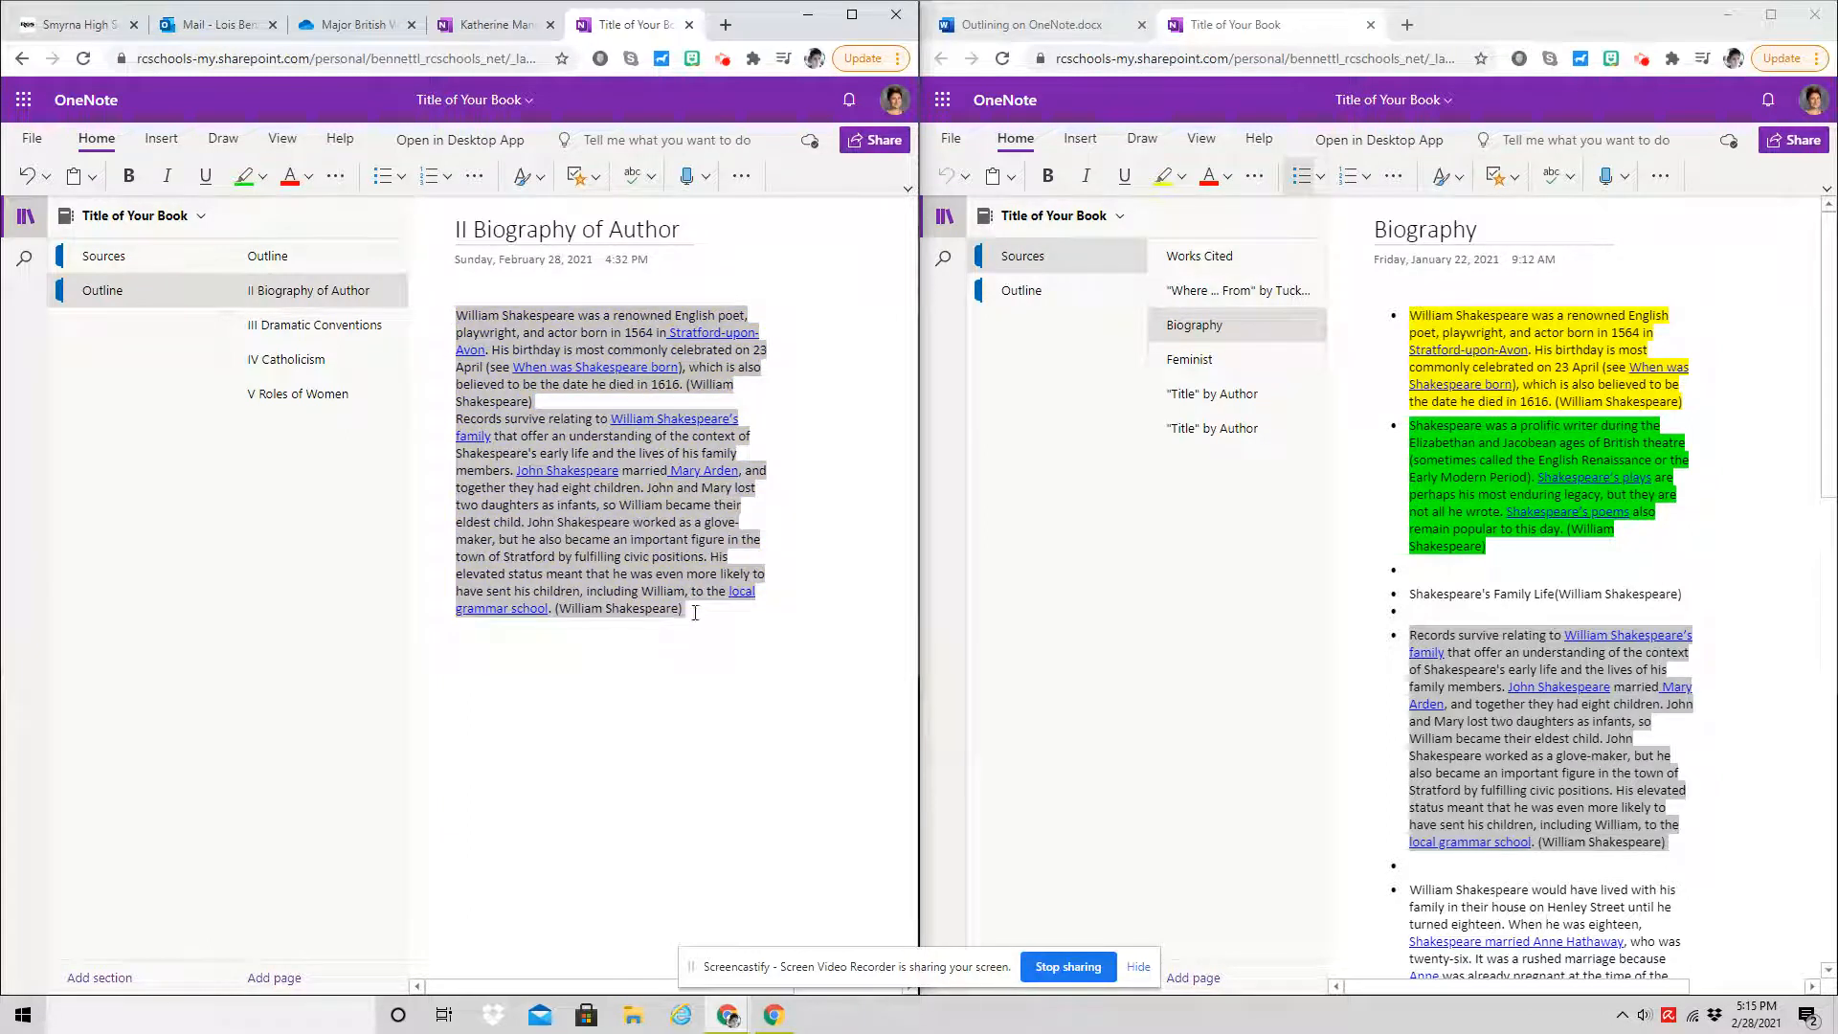
click(382, 176)
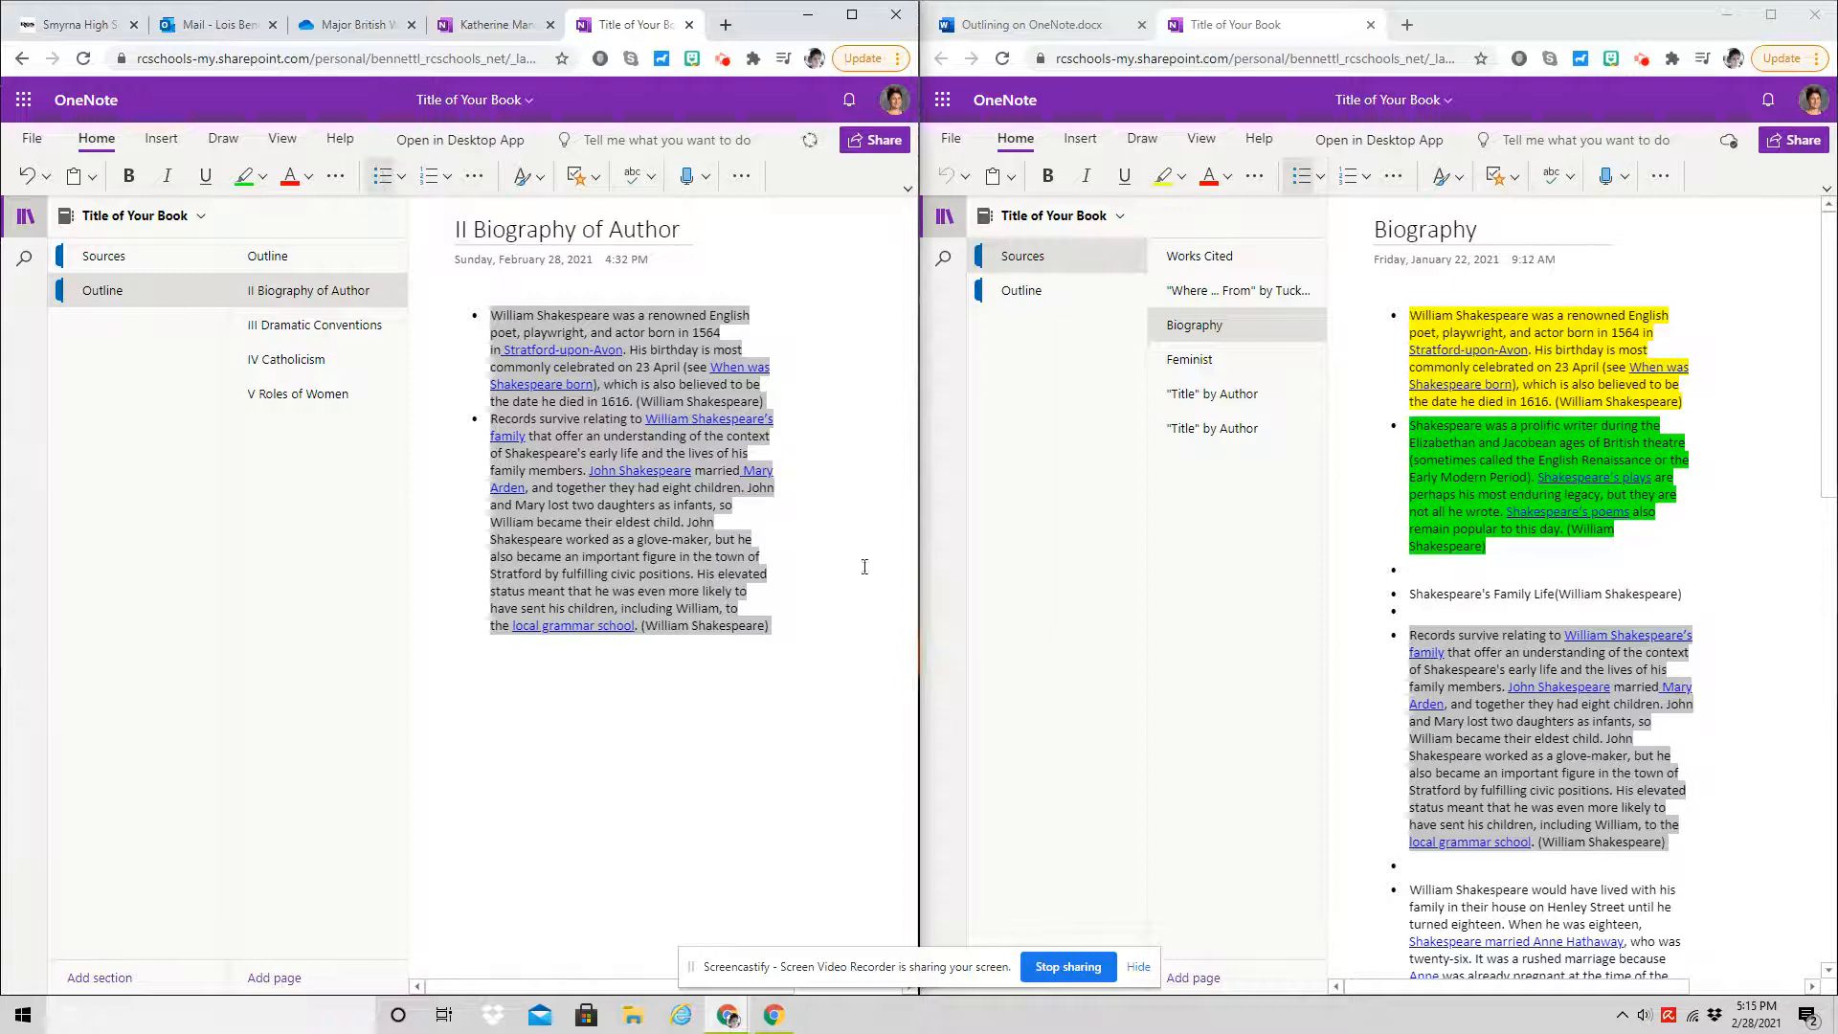
key(ctrl+alt+h)
click(796, 633)
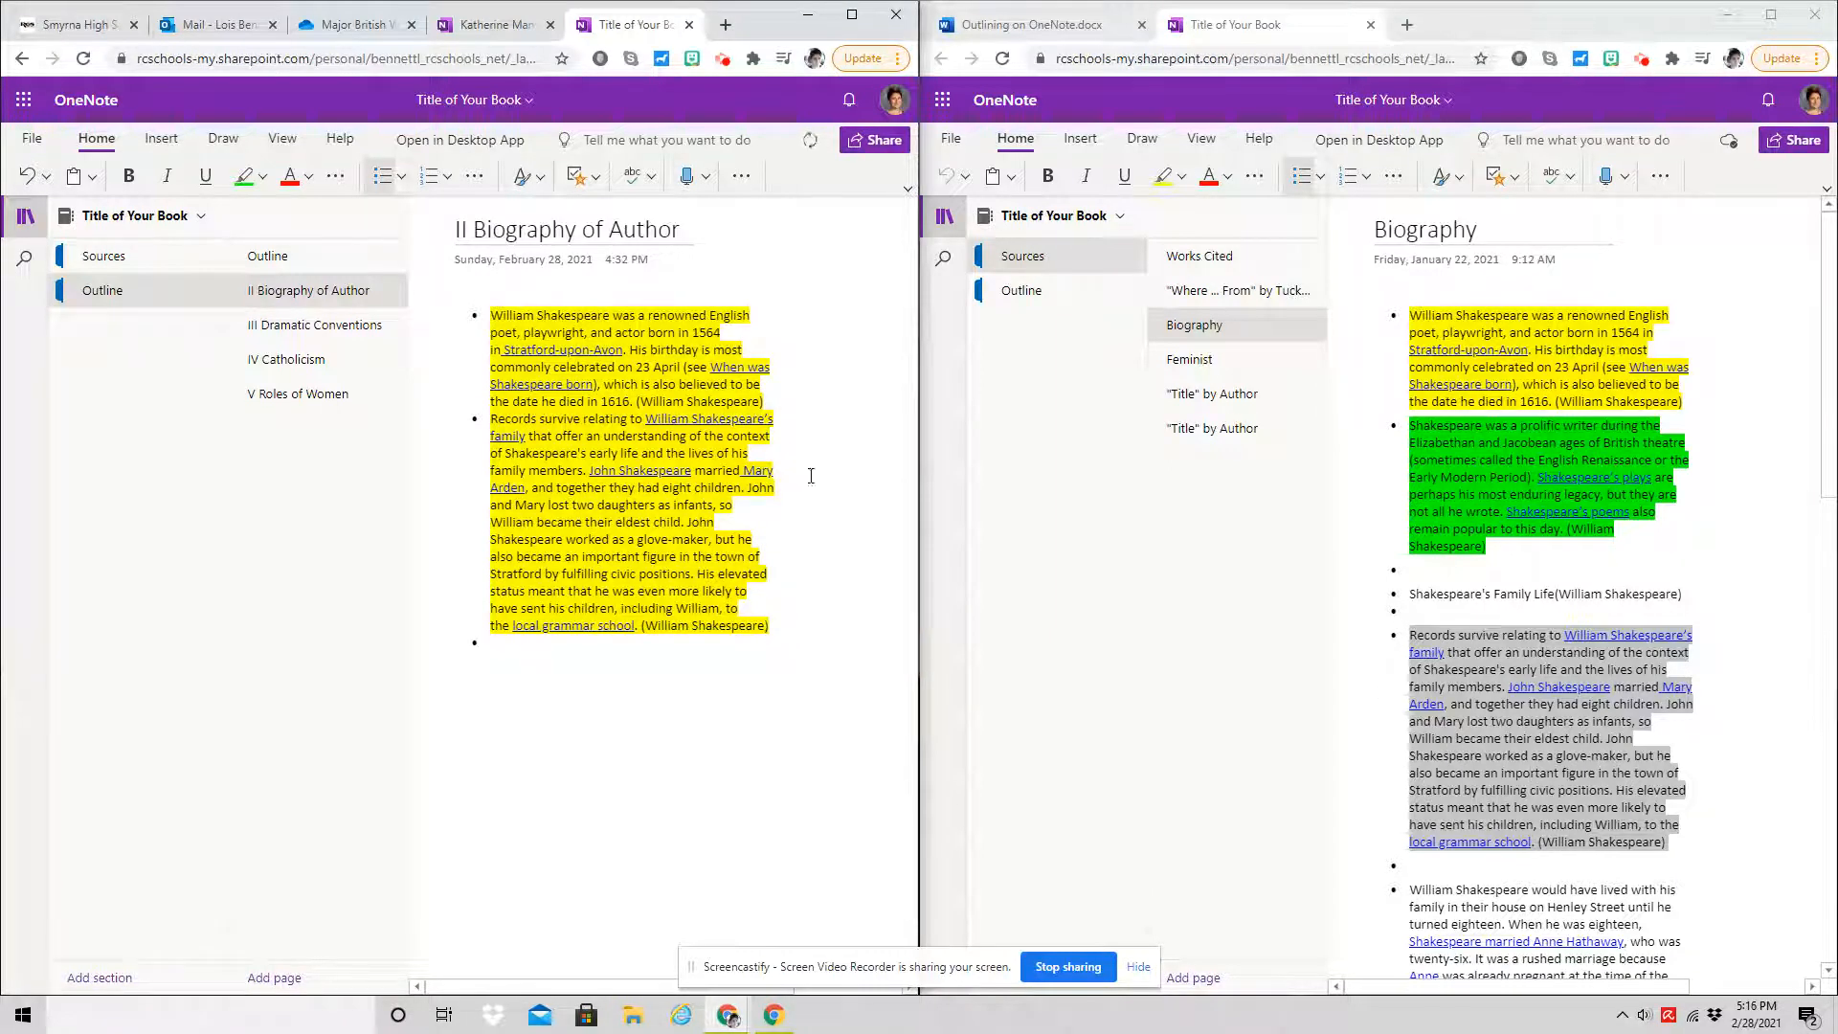
Copy the green Biography bullet on Shakespeare as a prolific writer onto the III Dramatic Conventions page.
click(337, 327)
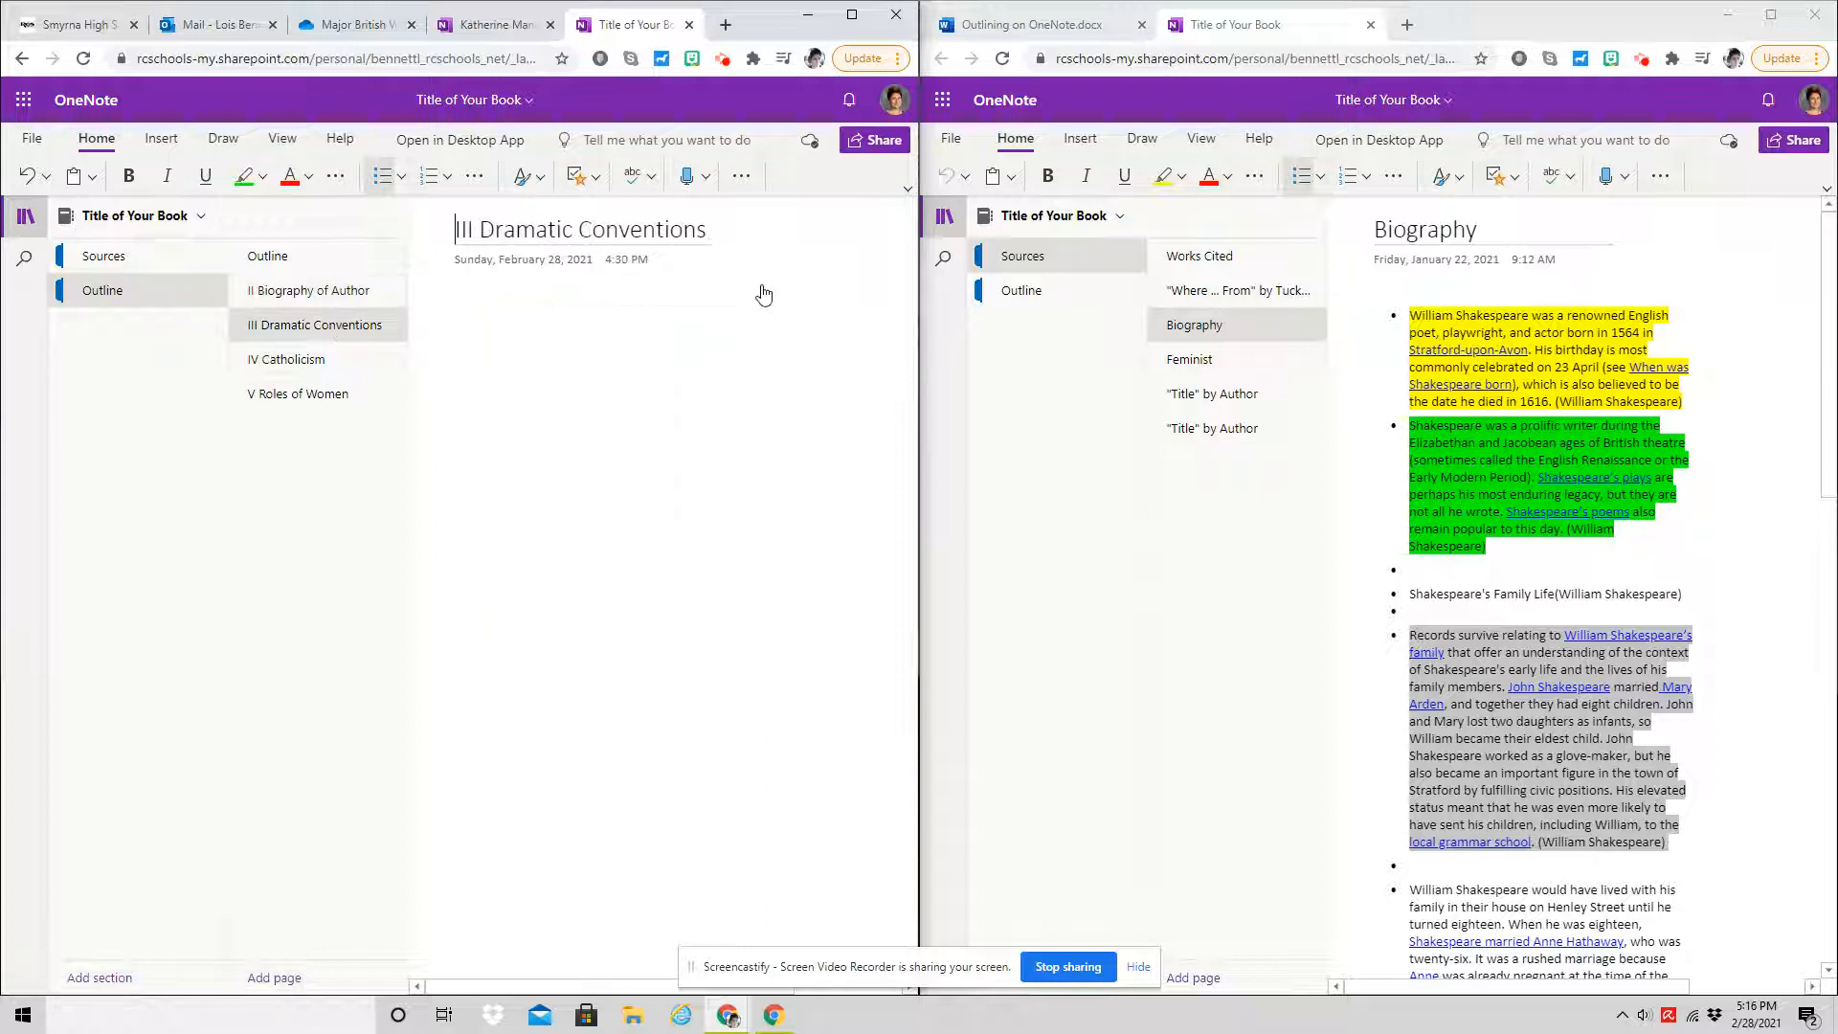
drag(1407, 425, 1502, 553)
key(ctrl+c)
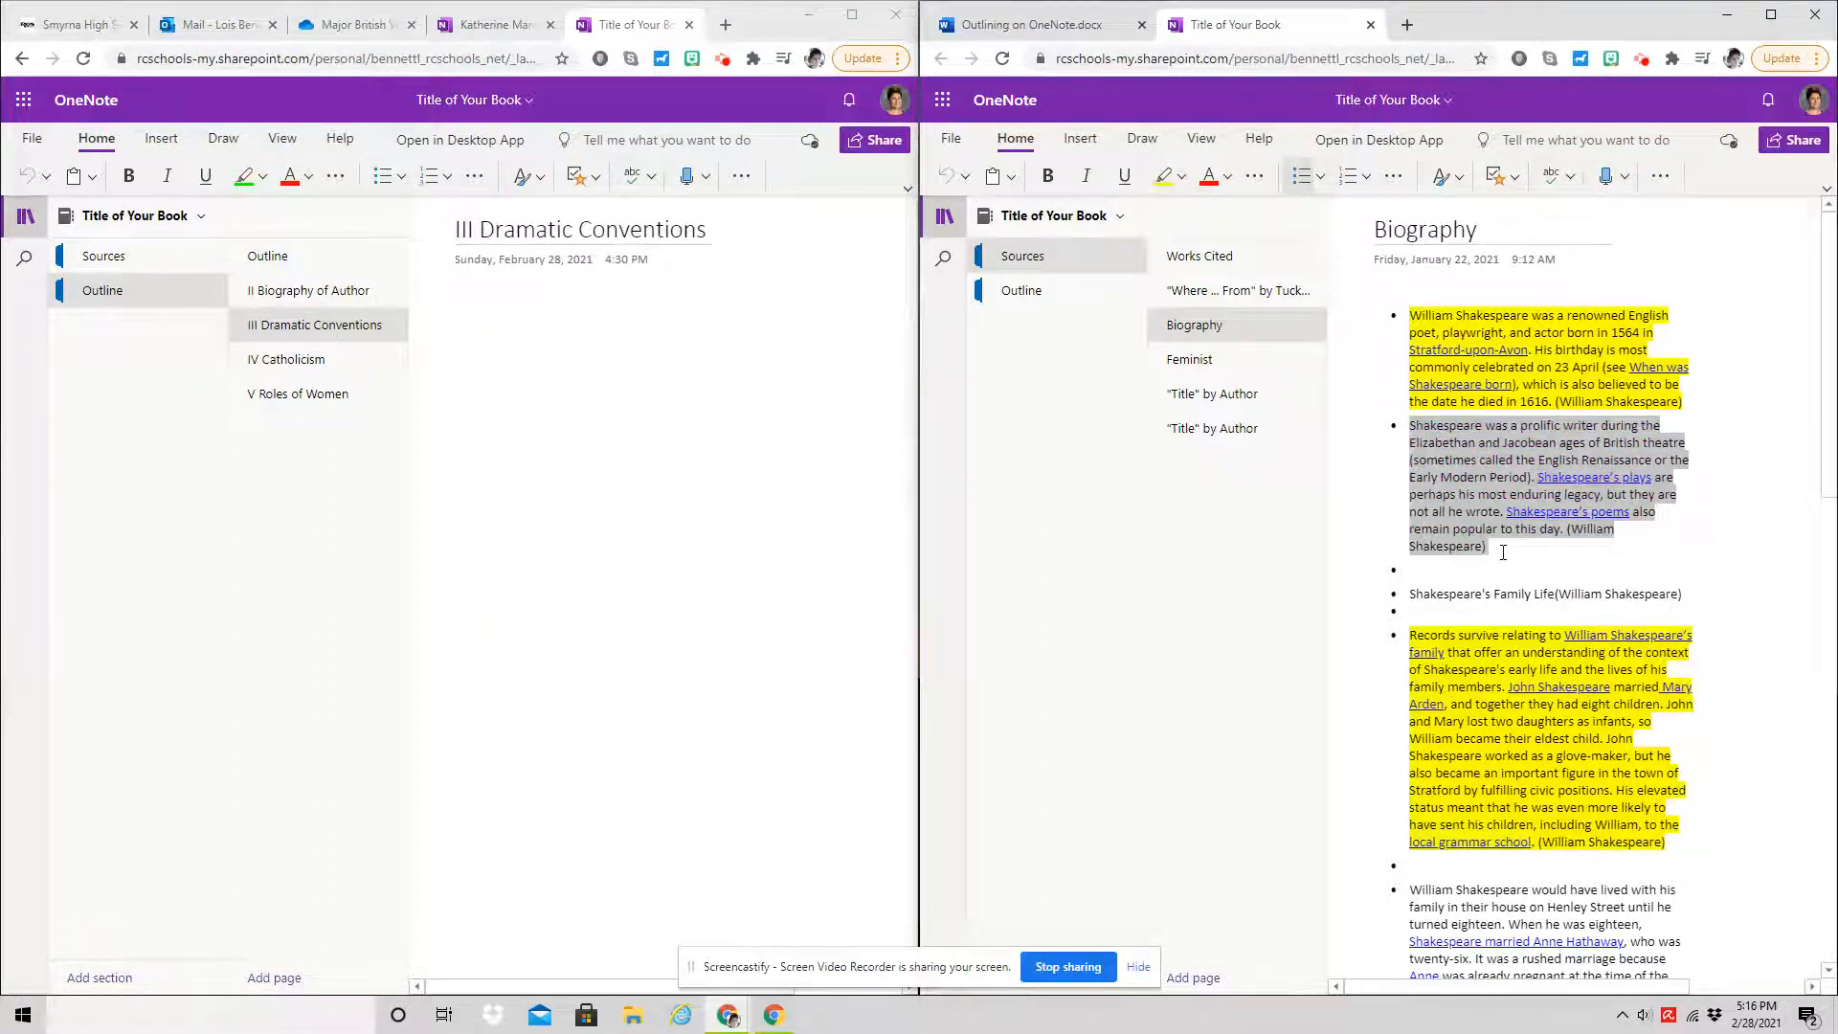
click(548, 309)
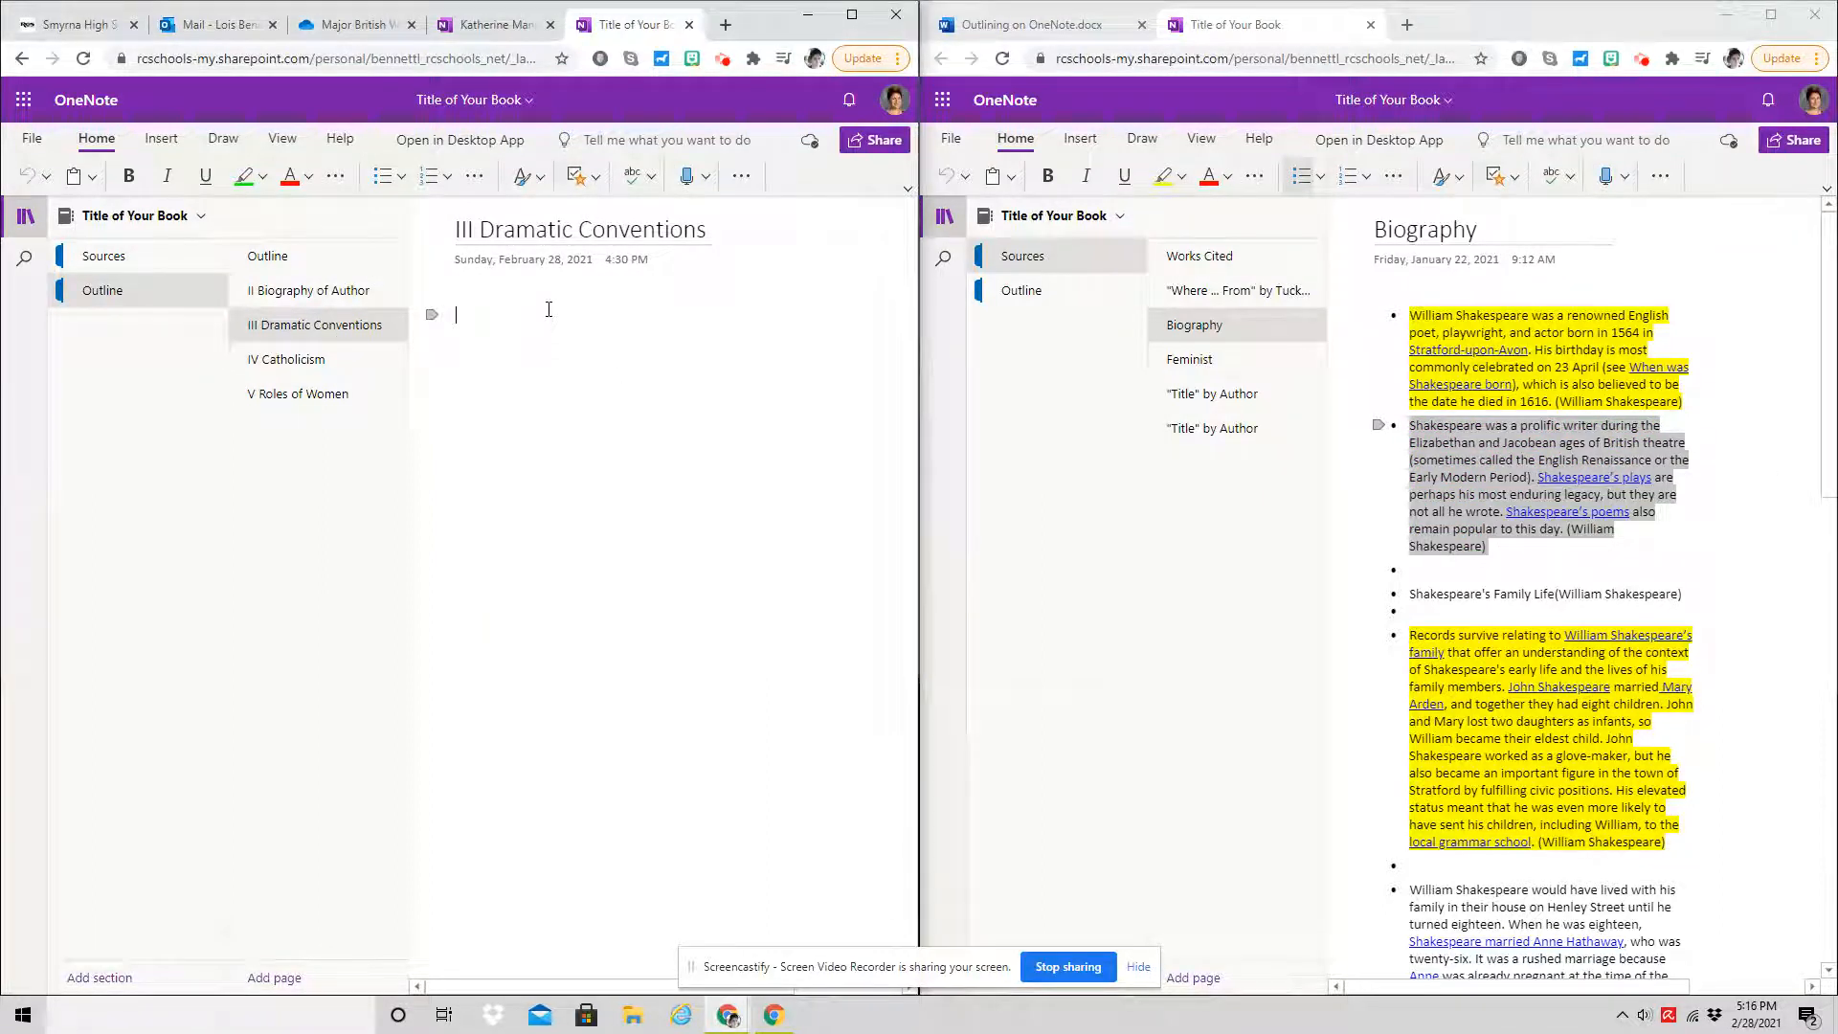
key(ctrl+v)
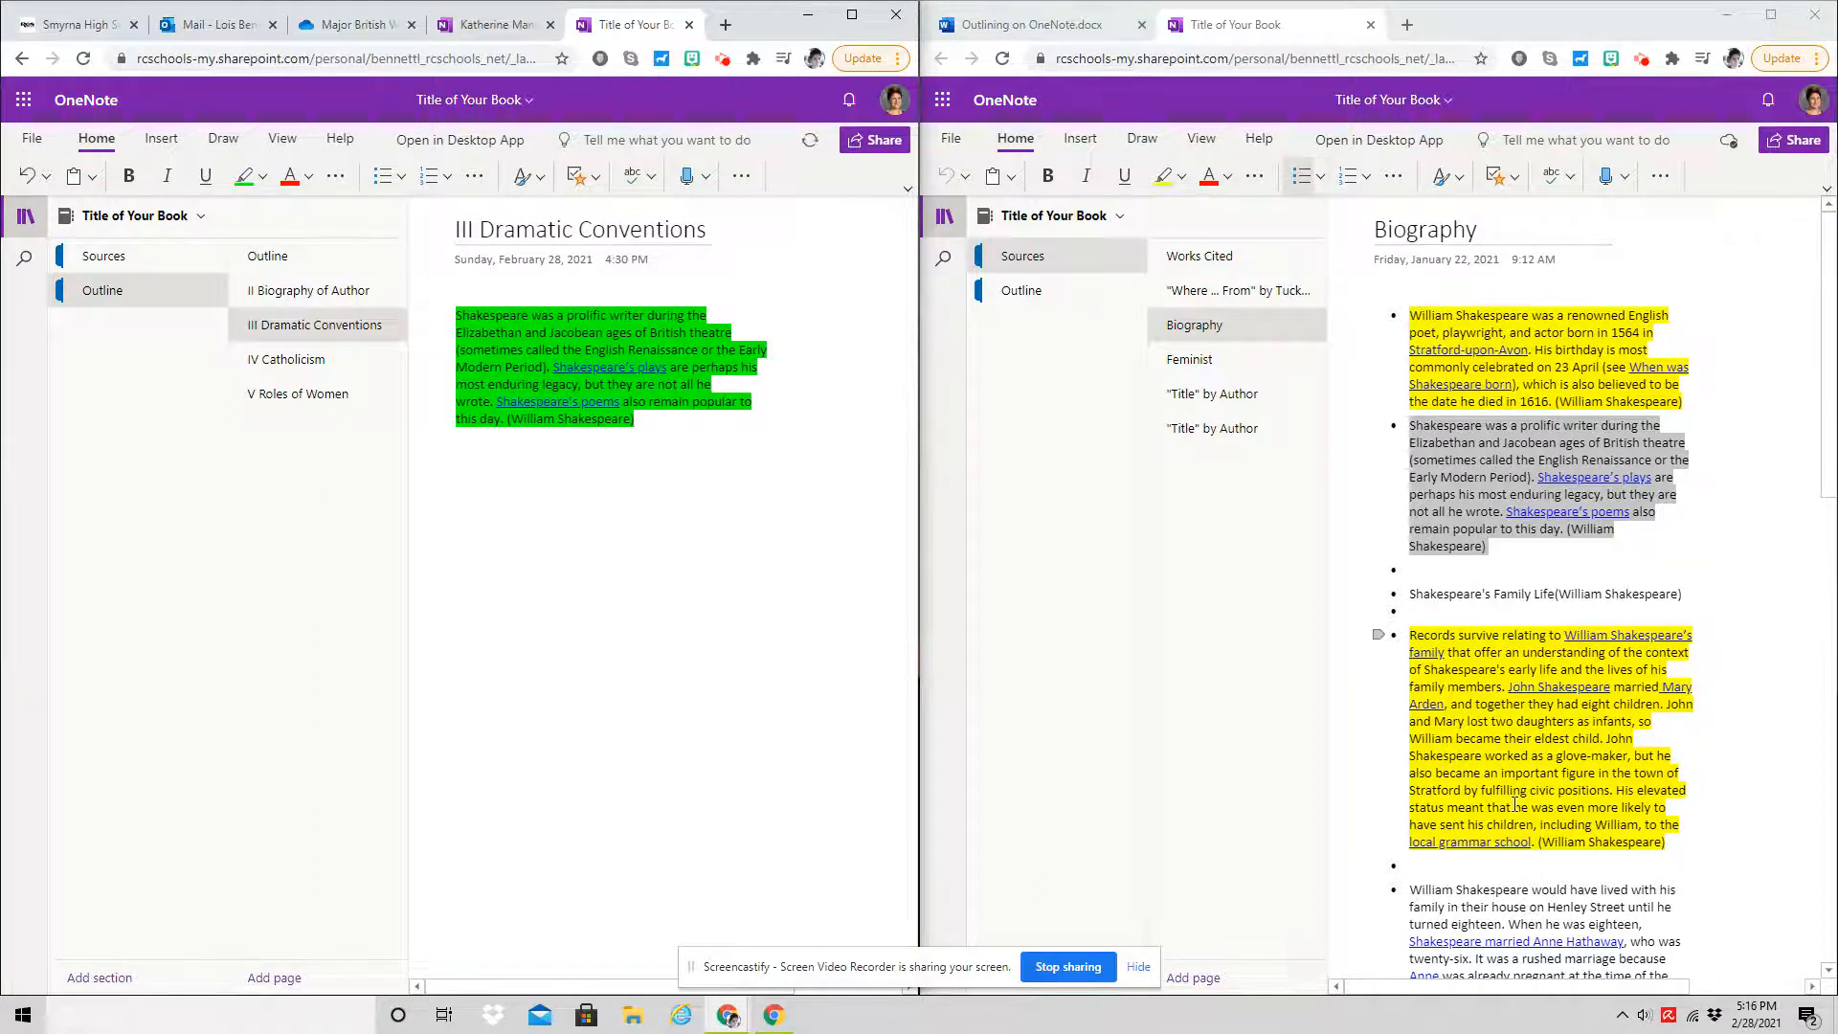
Copy the two green bullets on Shakespeare's London works and company career onto the III Dramatic Conventions page, and make its first note a bullet.
scroll(1394, 676, down, 7)
click(1418, 623)
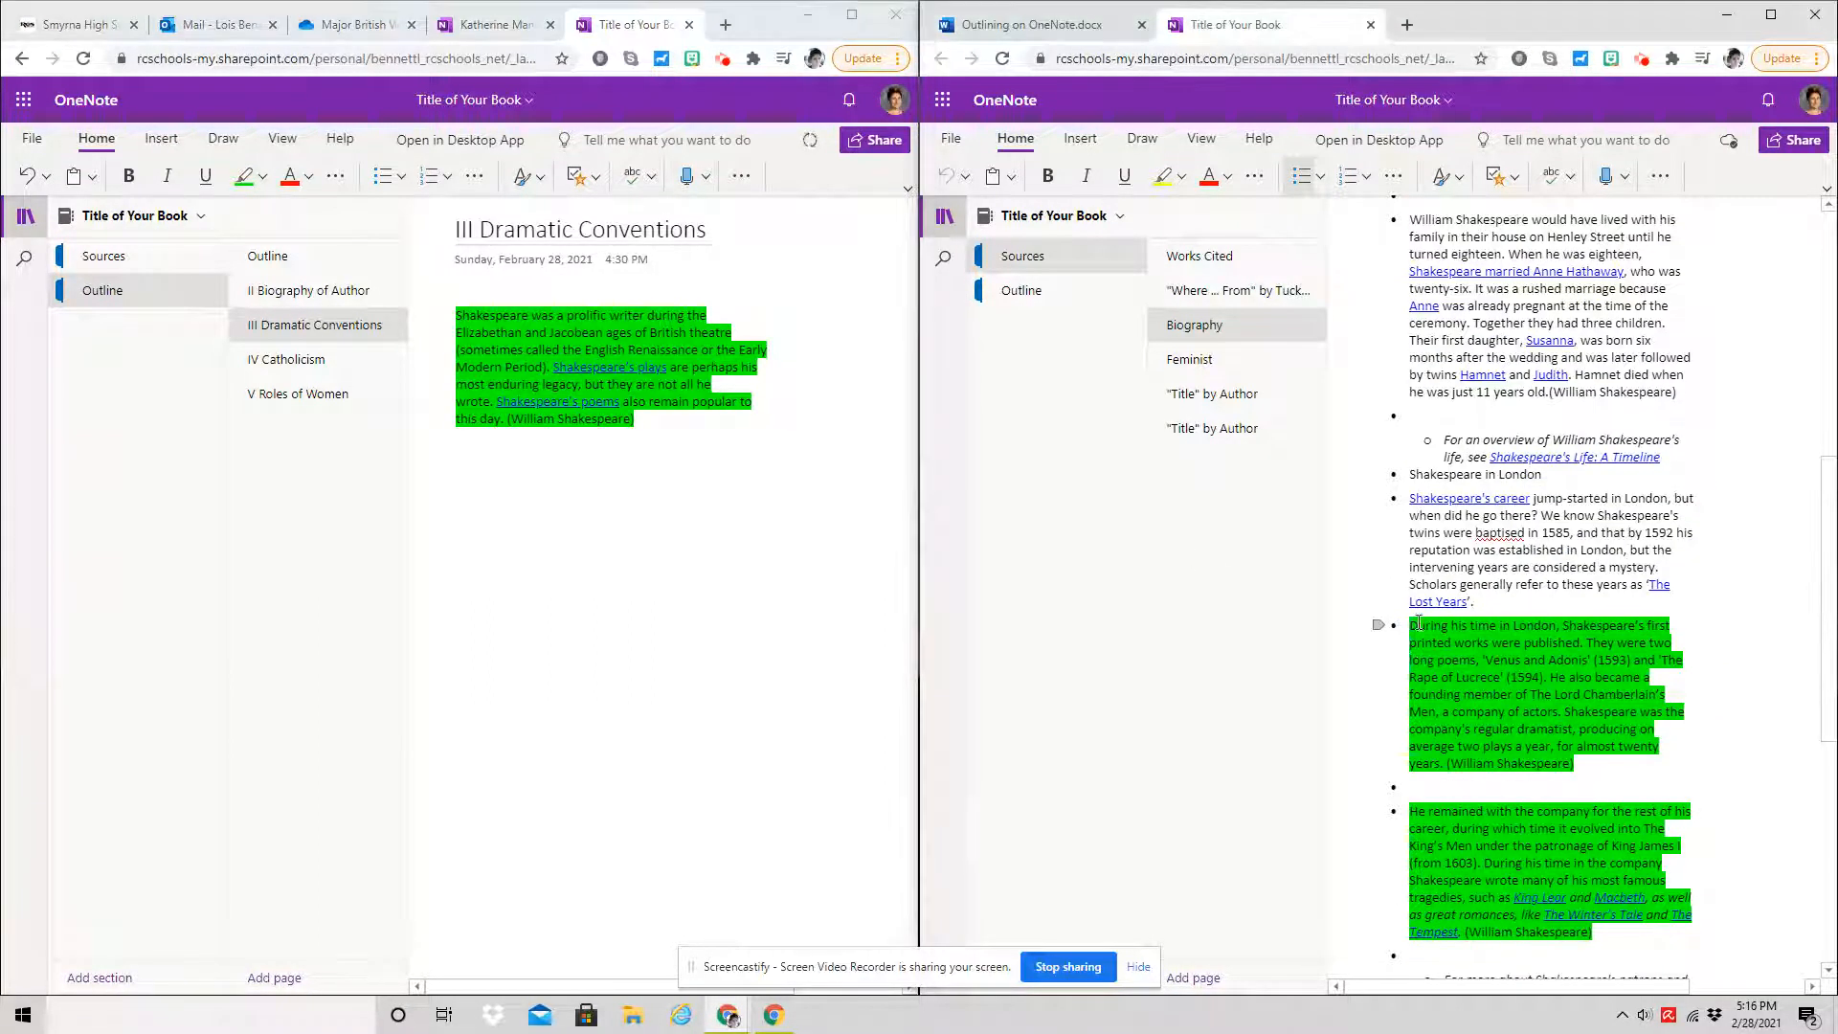
drag(1521, 793, 1622, 890)
key(ctrl+c)
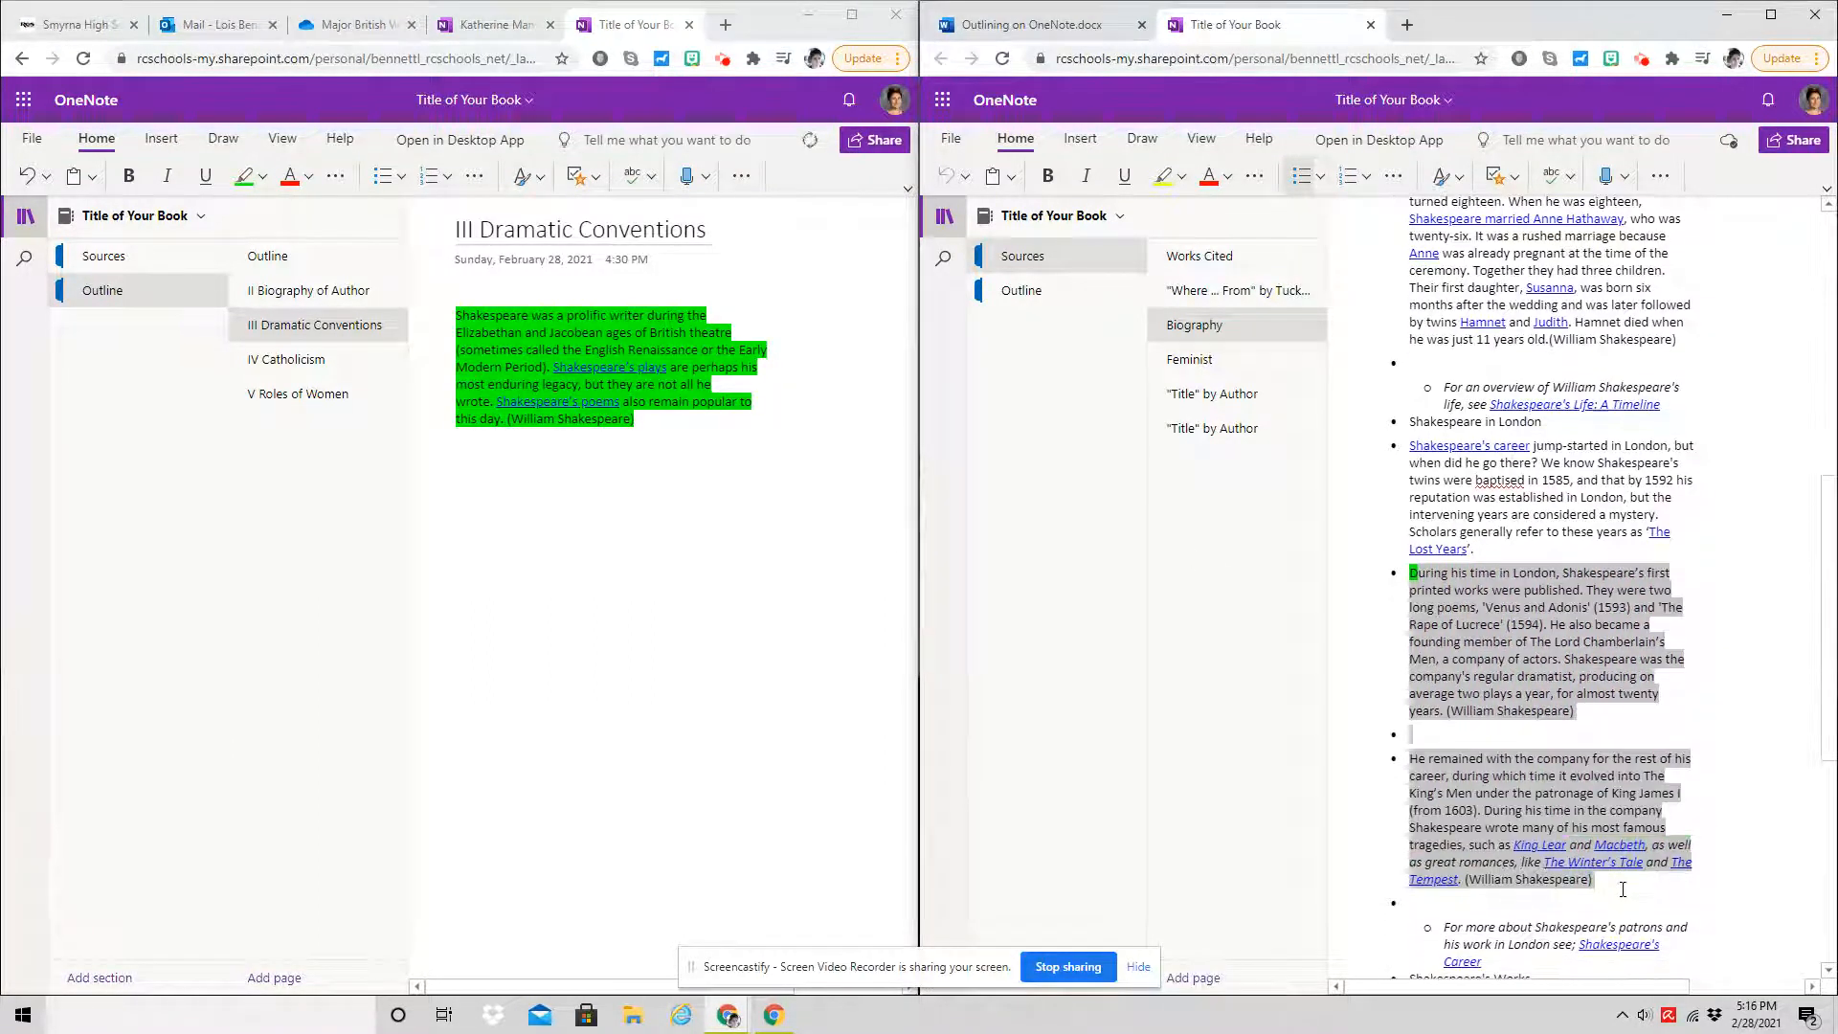
click(475, 460)
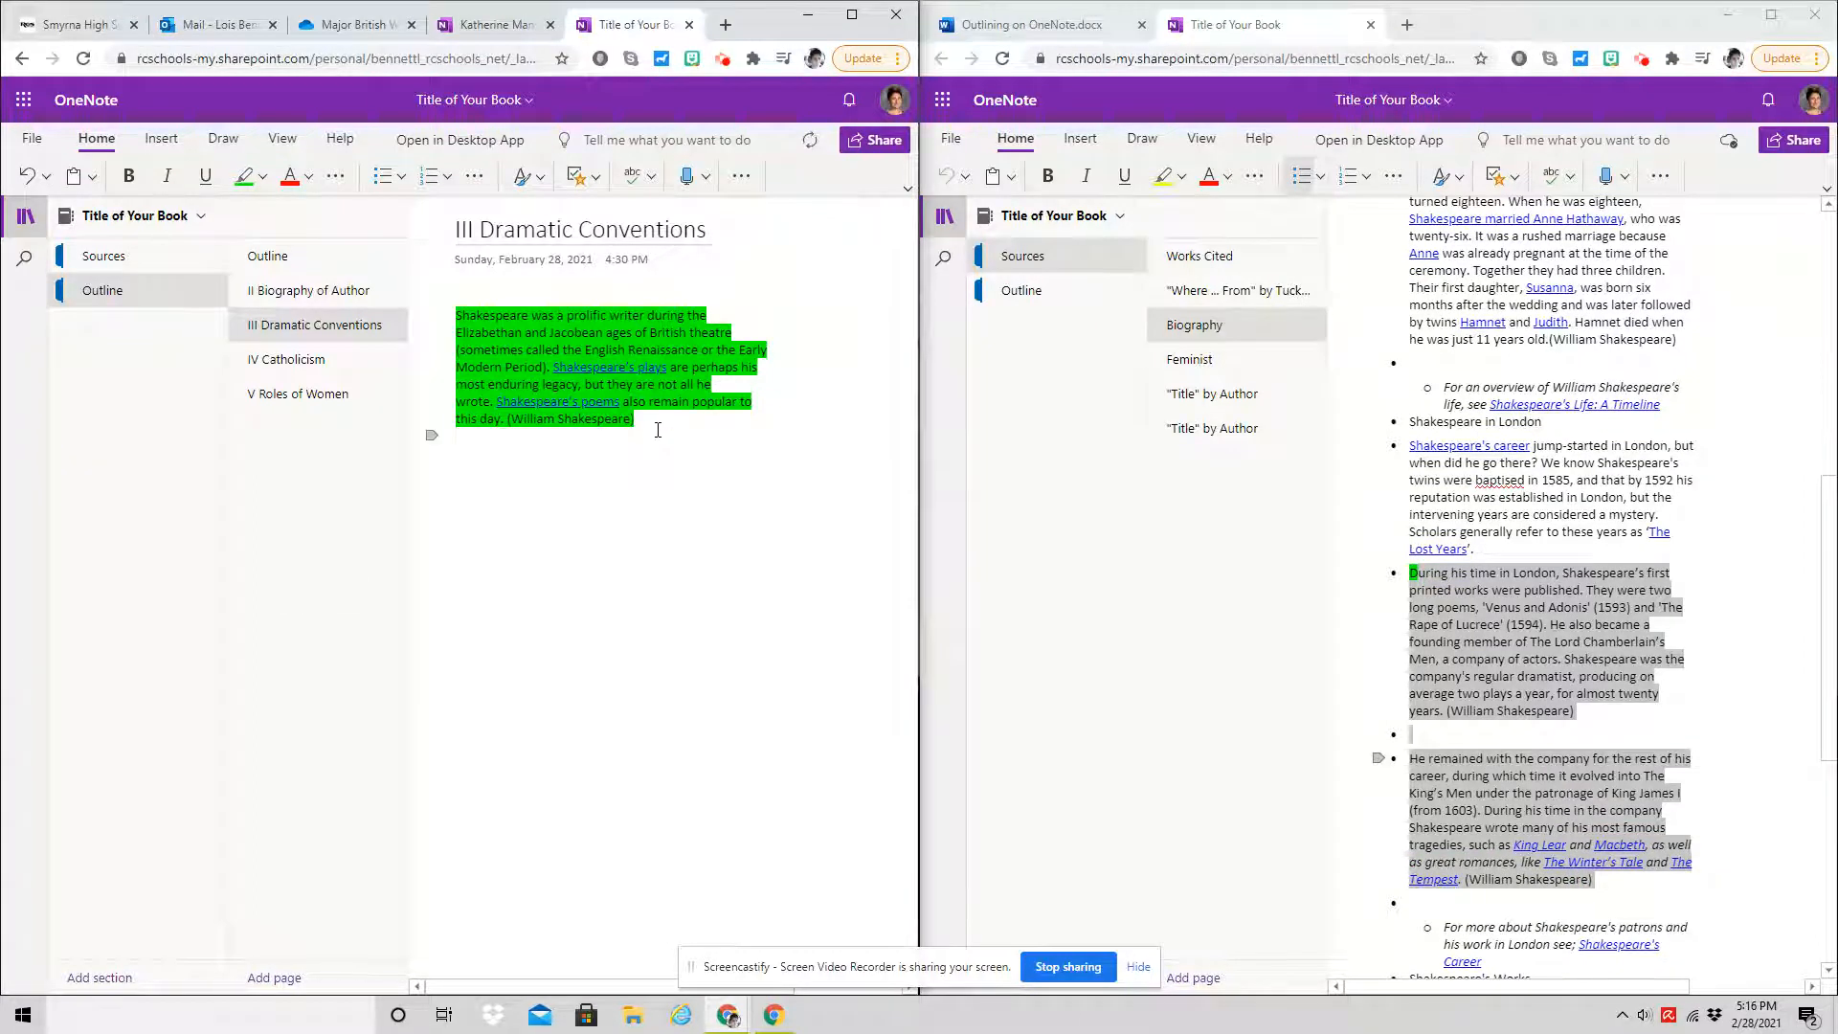
key(ctrl+v)
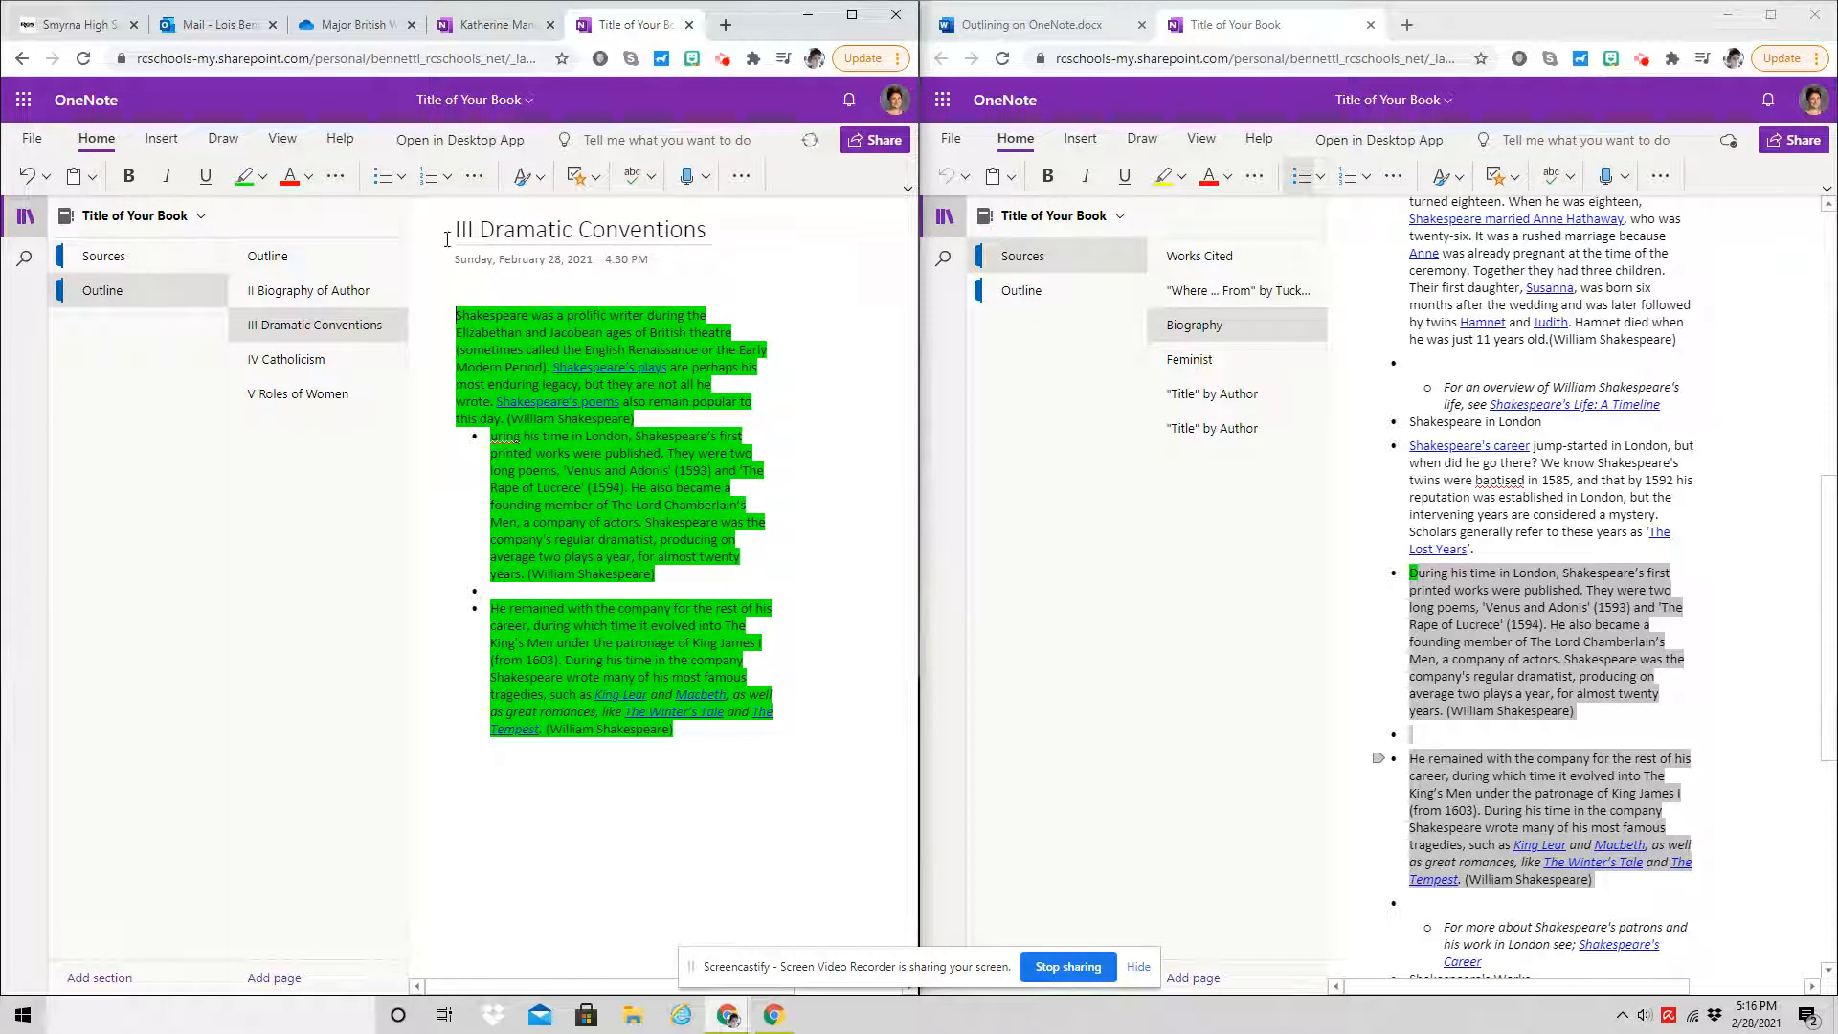
click(379, 176)
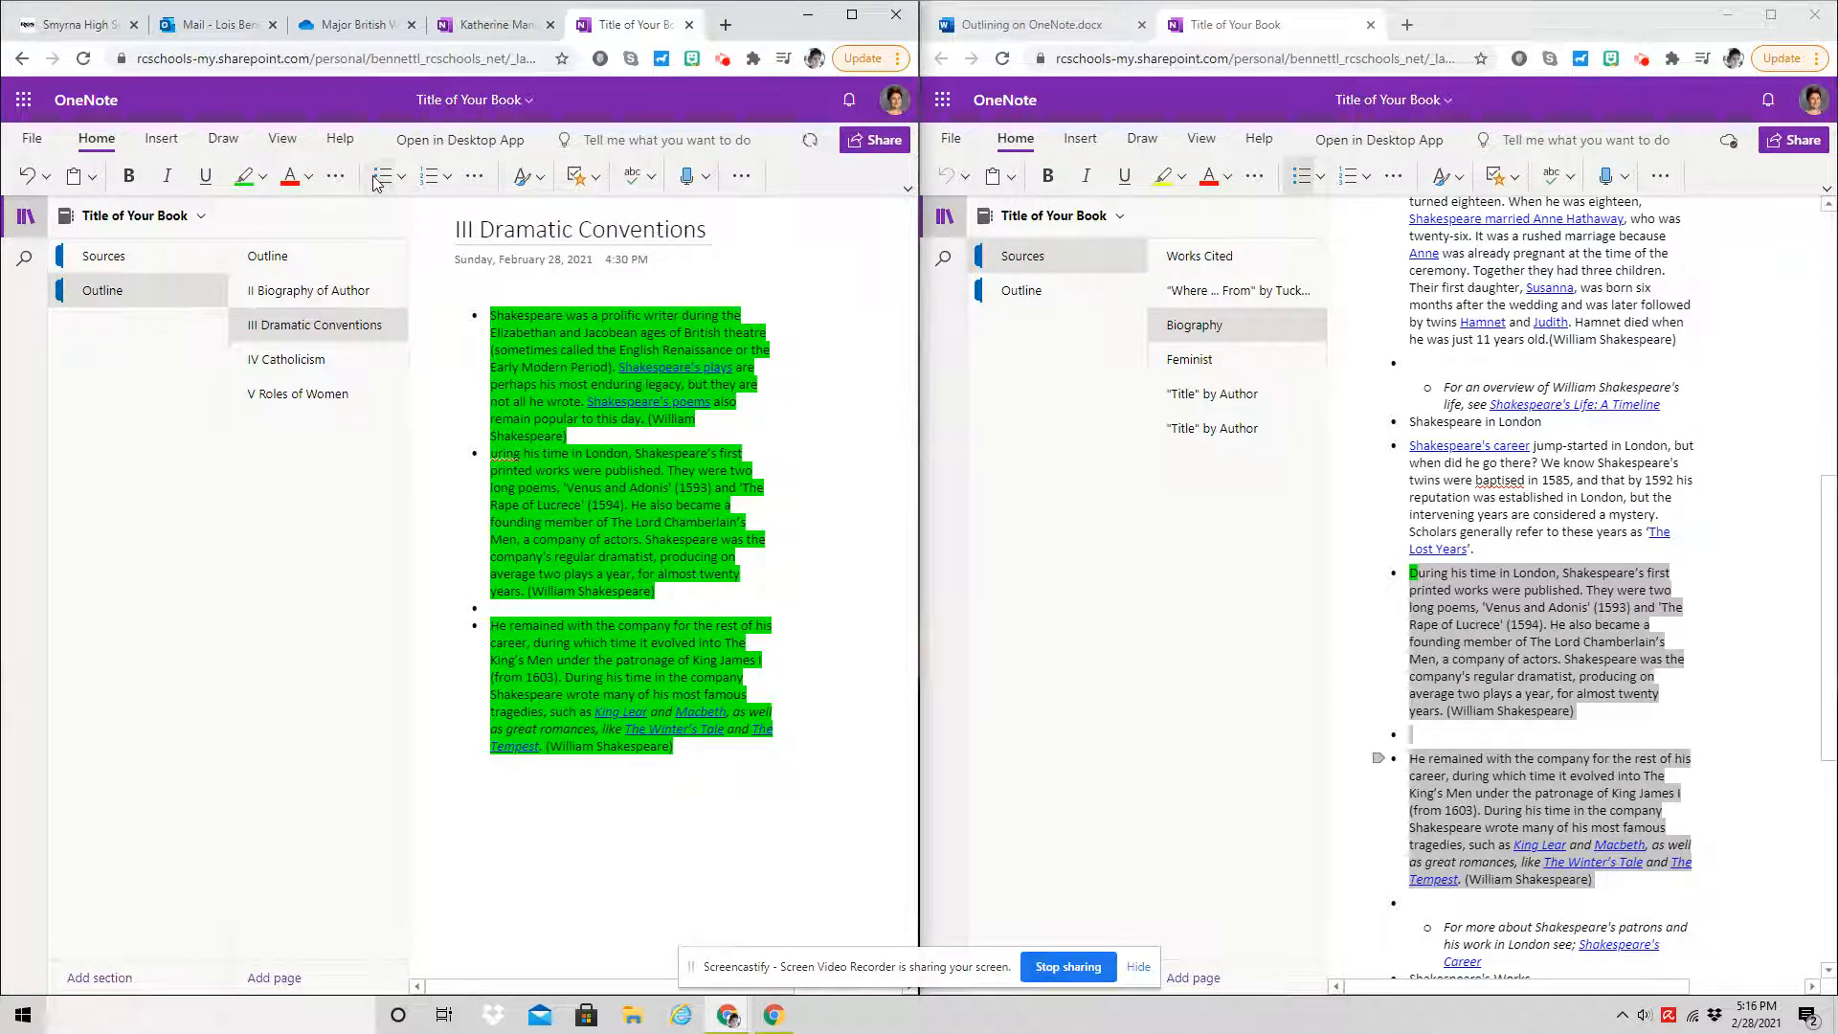
Switch to the Katherine Mansfield notebook, maximize its window, and examine the color-coded bullets on the Seeking the Self page.
click(490, 25)
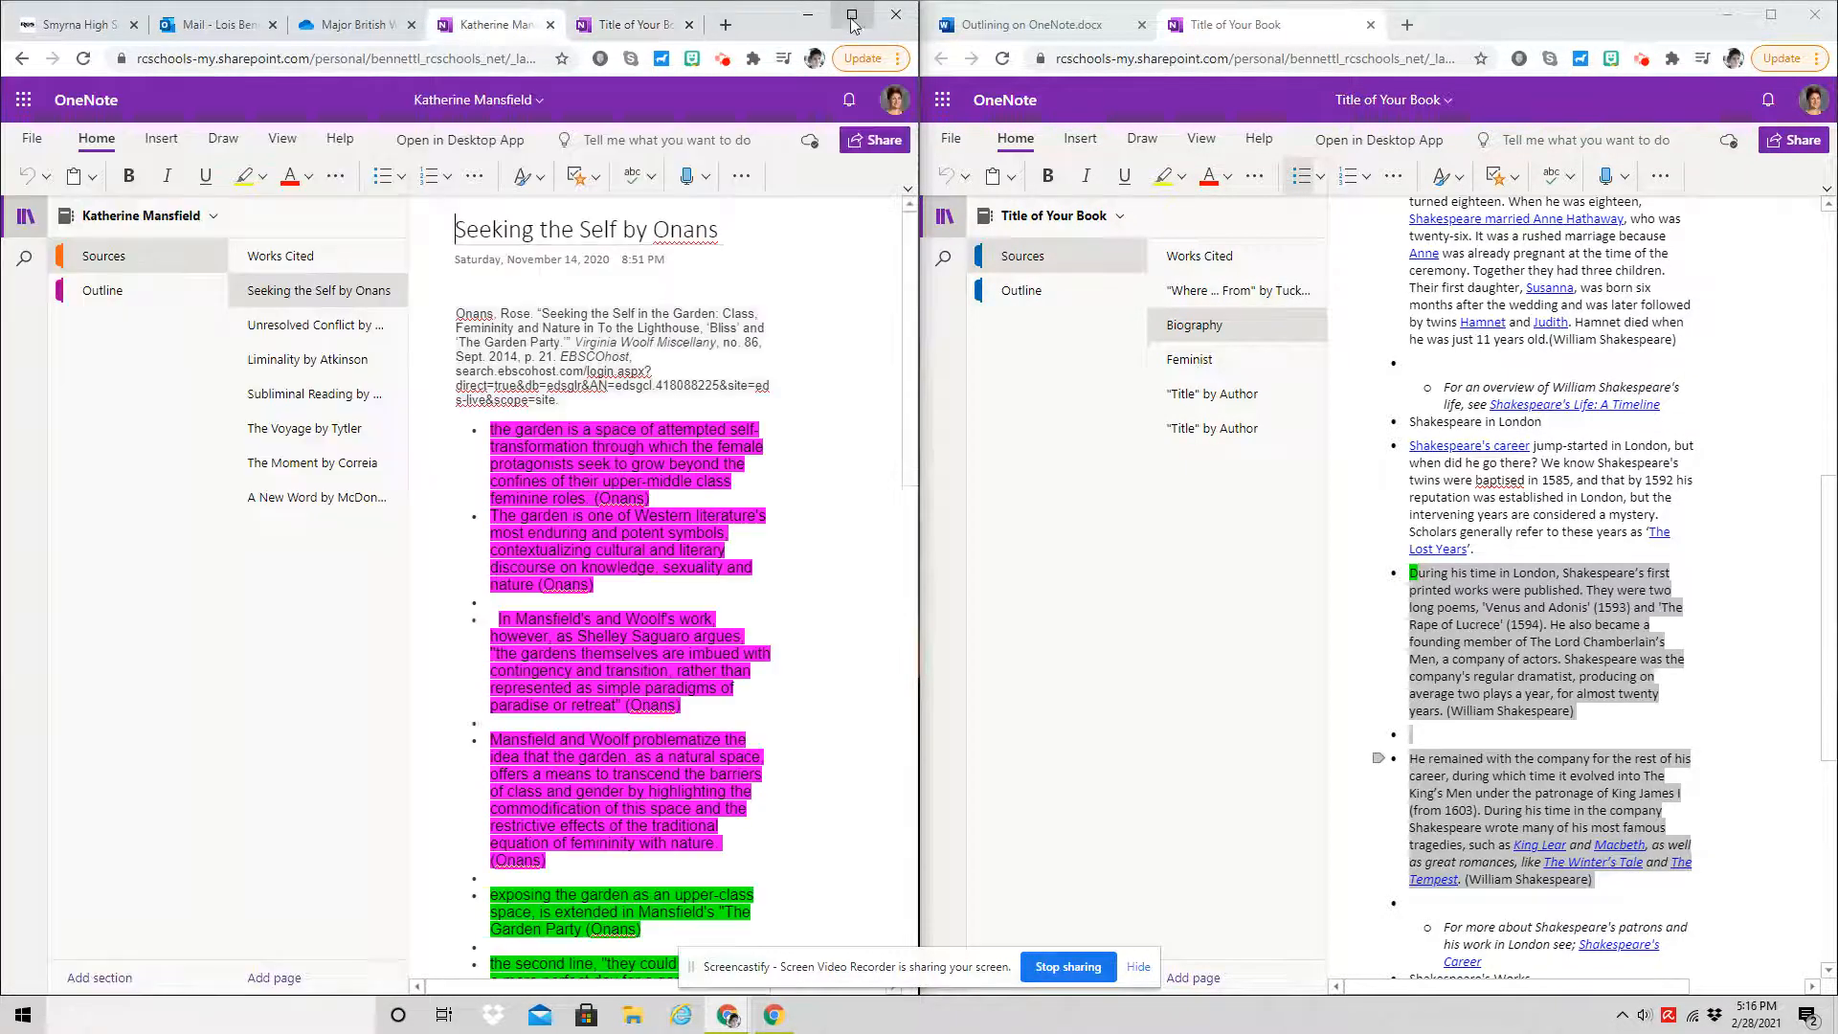
click(852, 16)
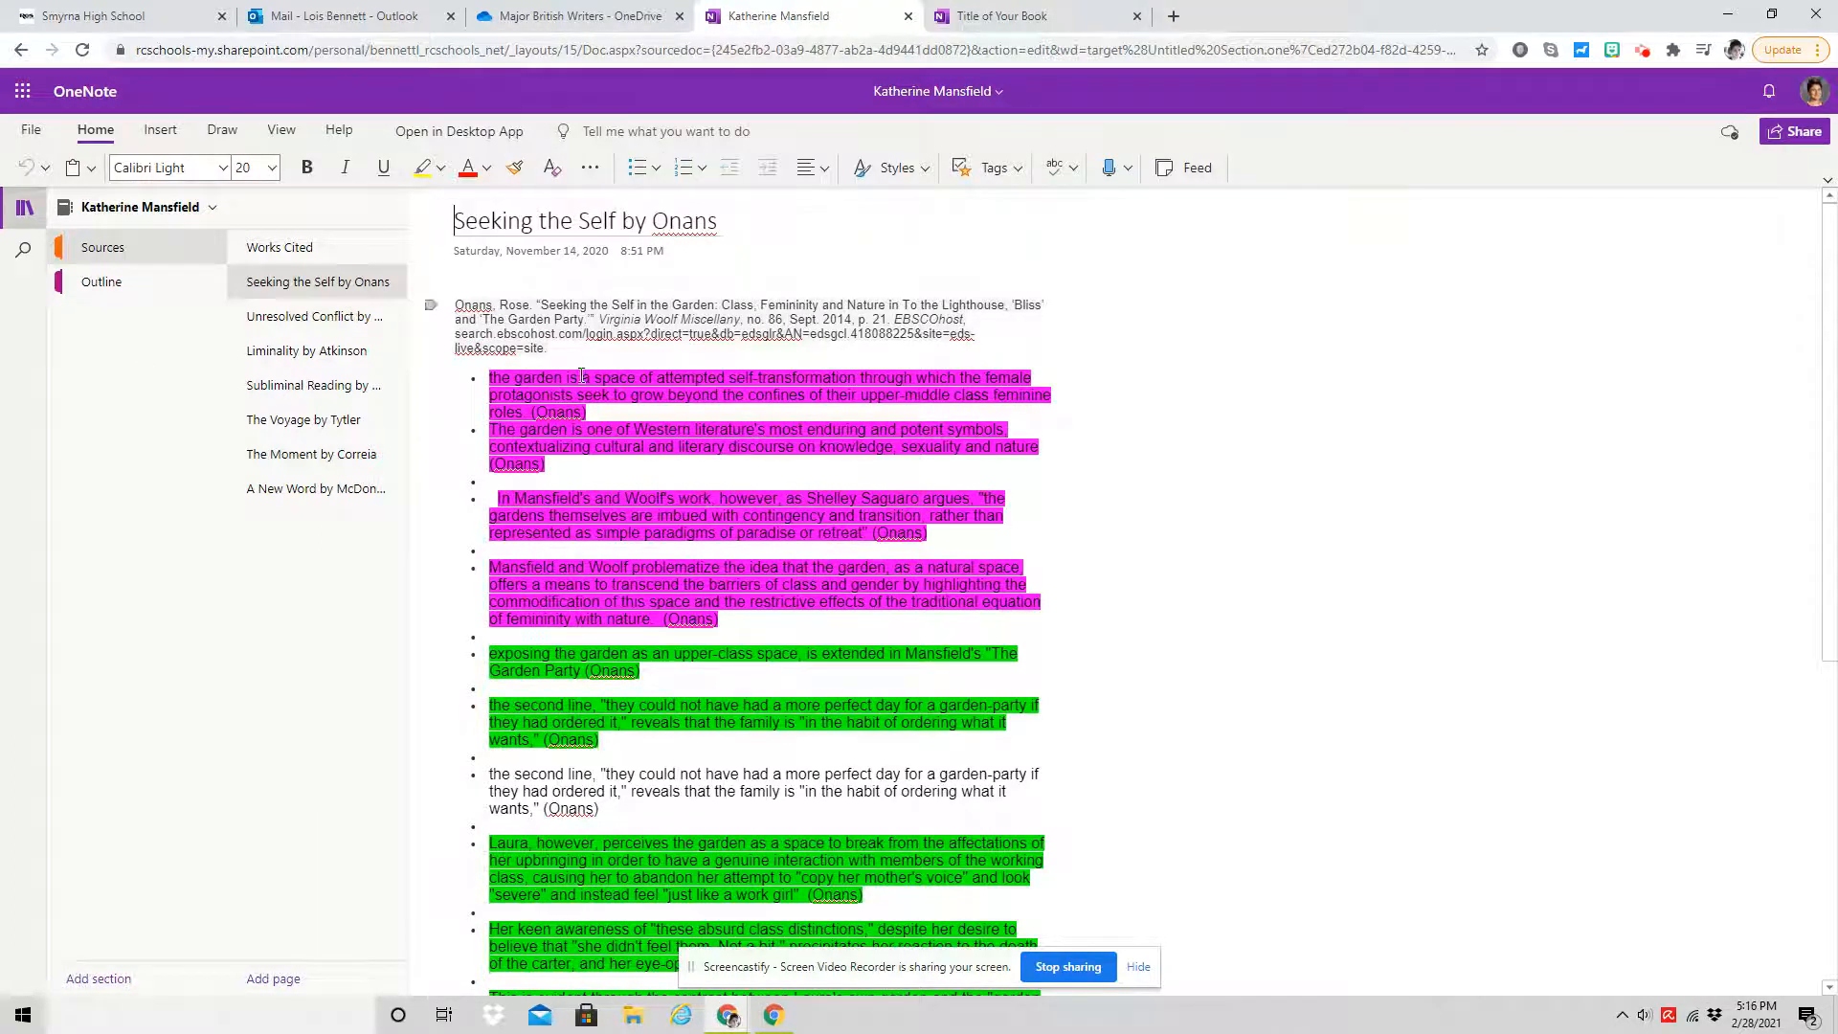
scroll(707, 566, down, 6)
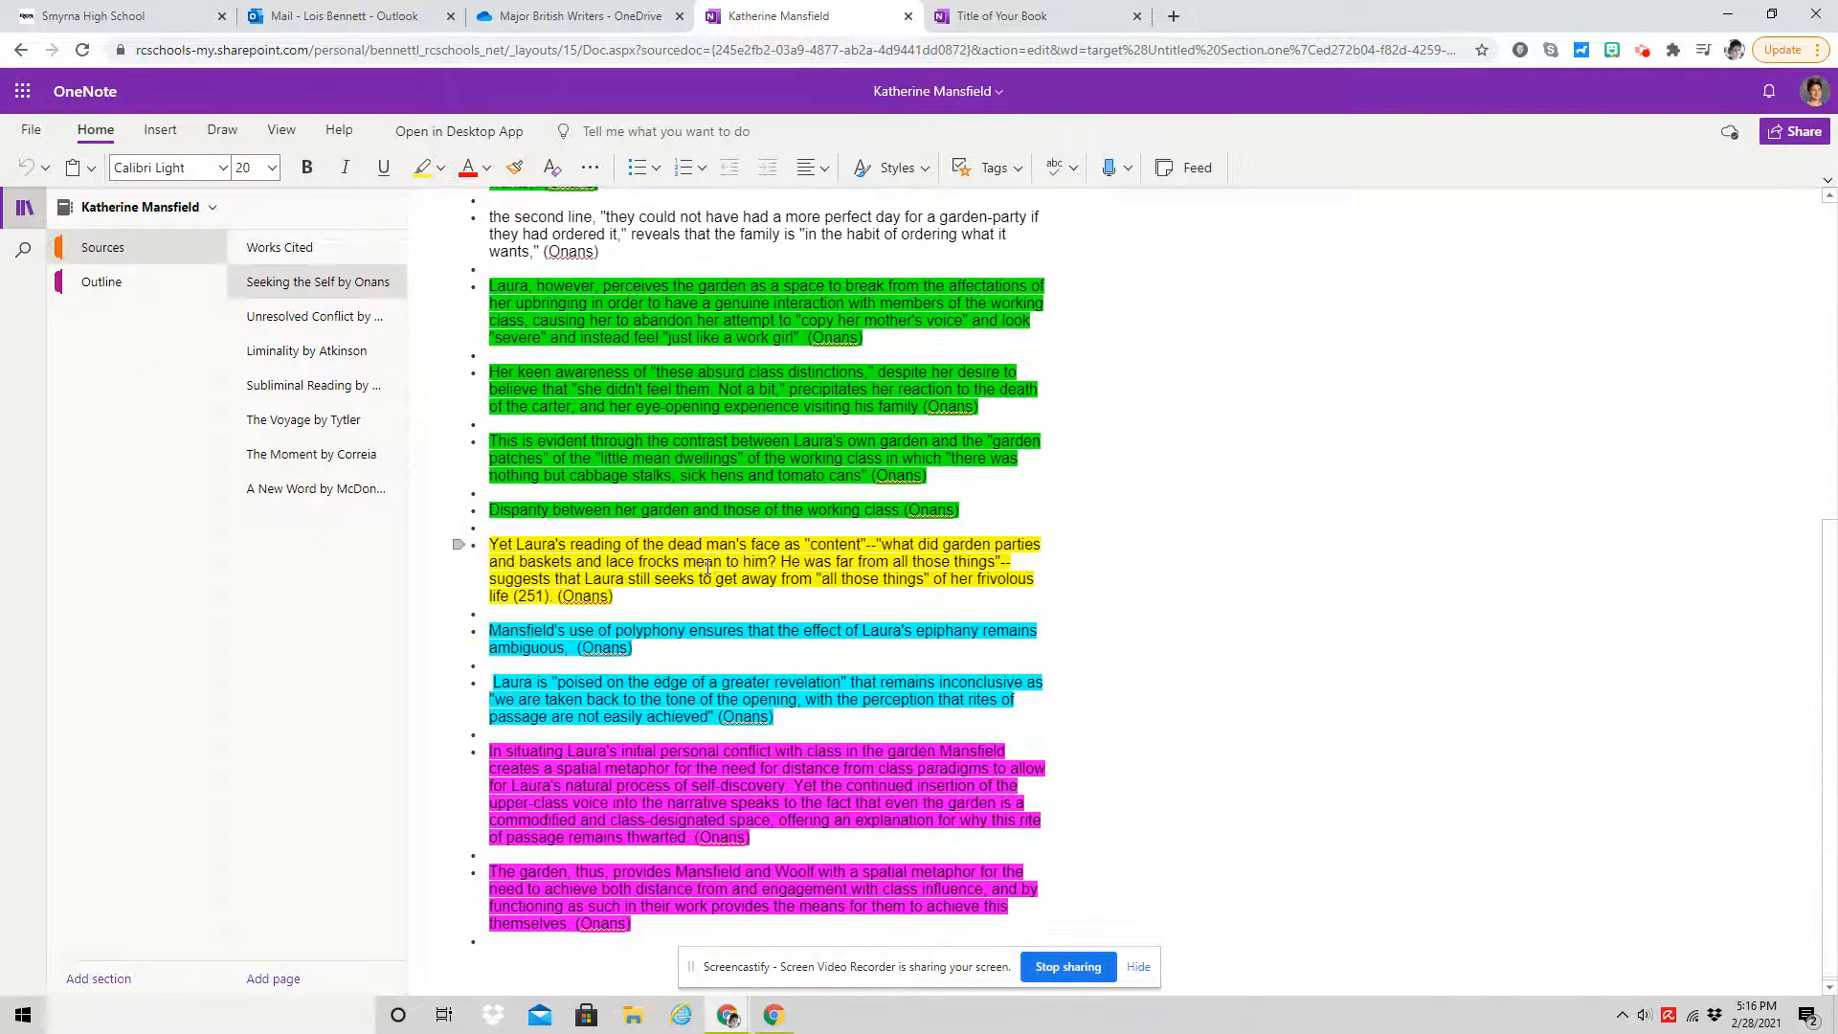
Examine the color-coded bullets on the Unresolved Conflict and Liminality source pages of the Katherine Mansfield notebook.
scroll(707, 566, up, 6)
click(361, 325)
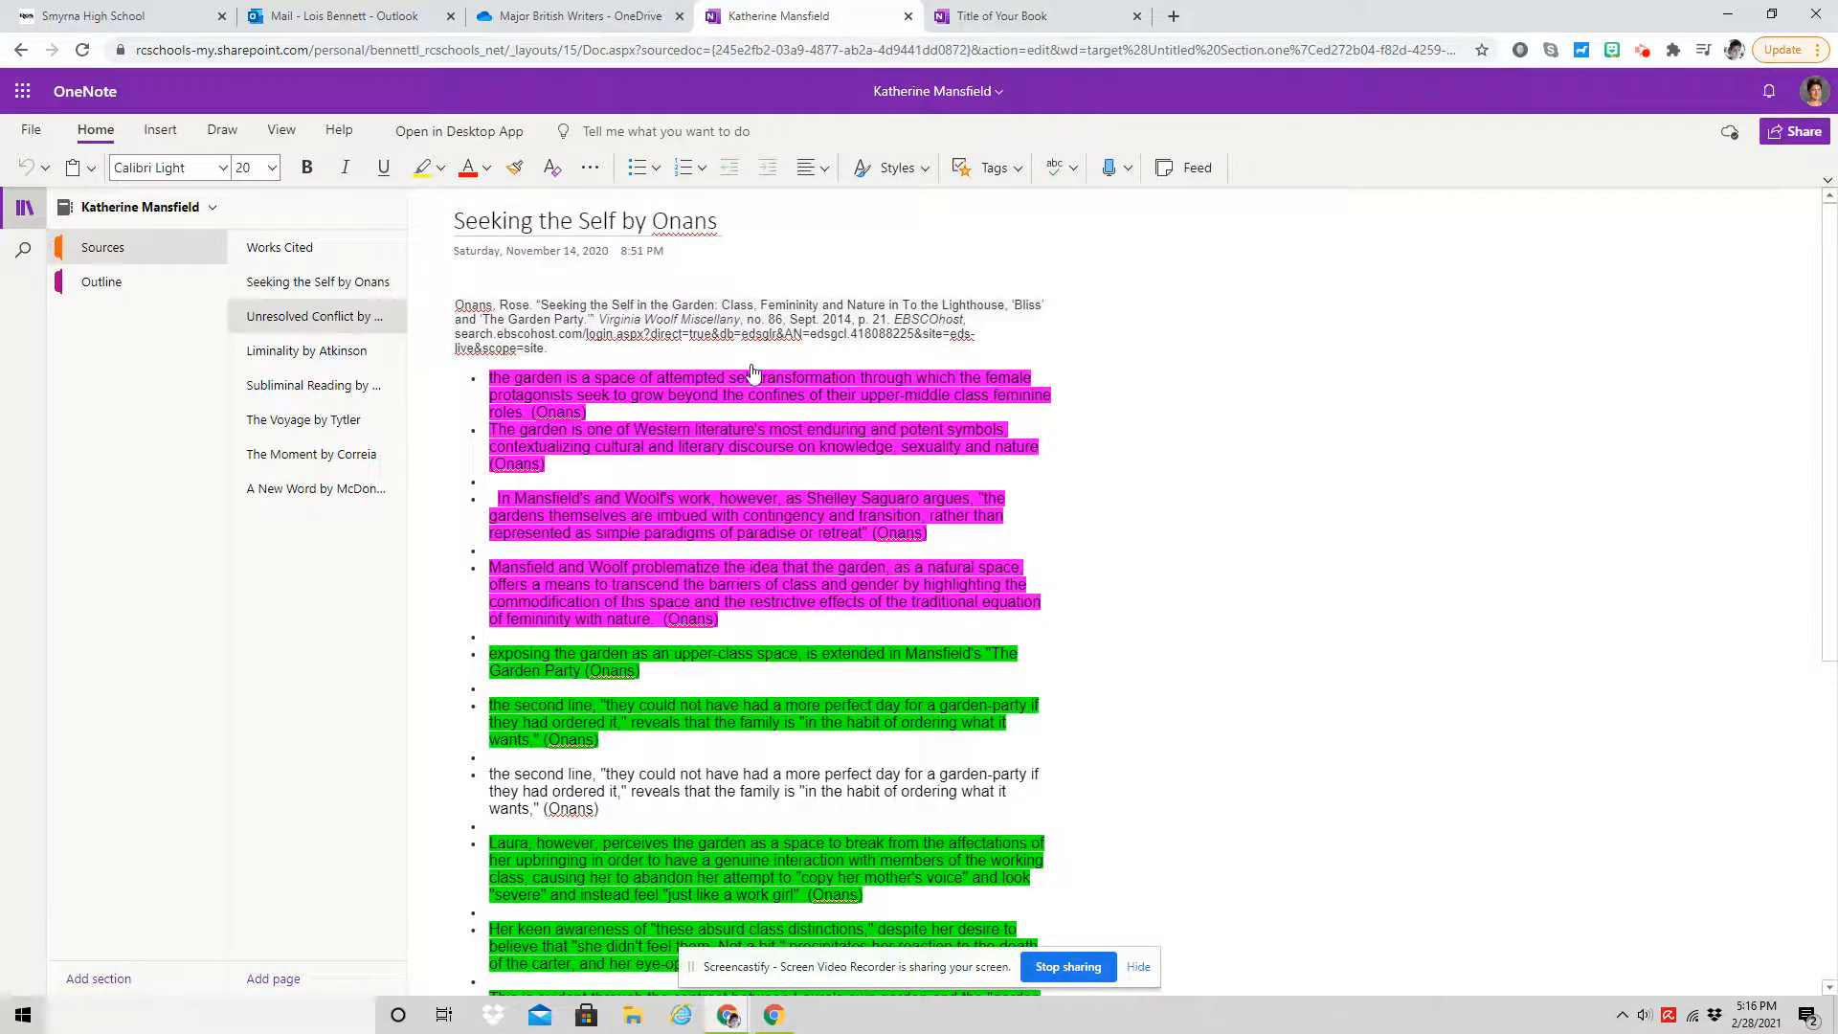
scroll(823, 402, down, 10)
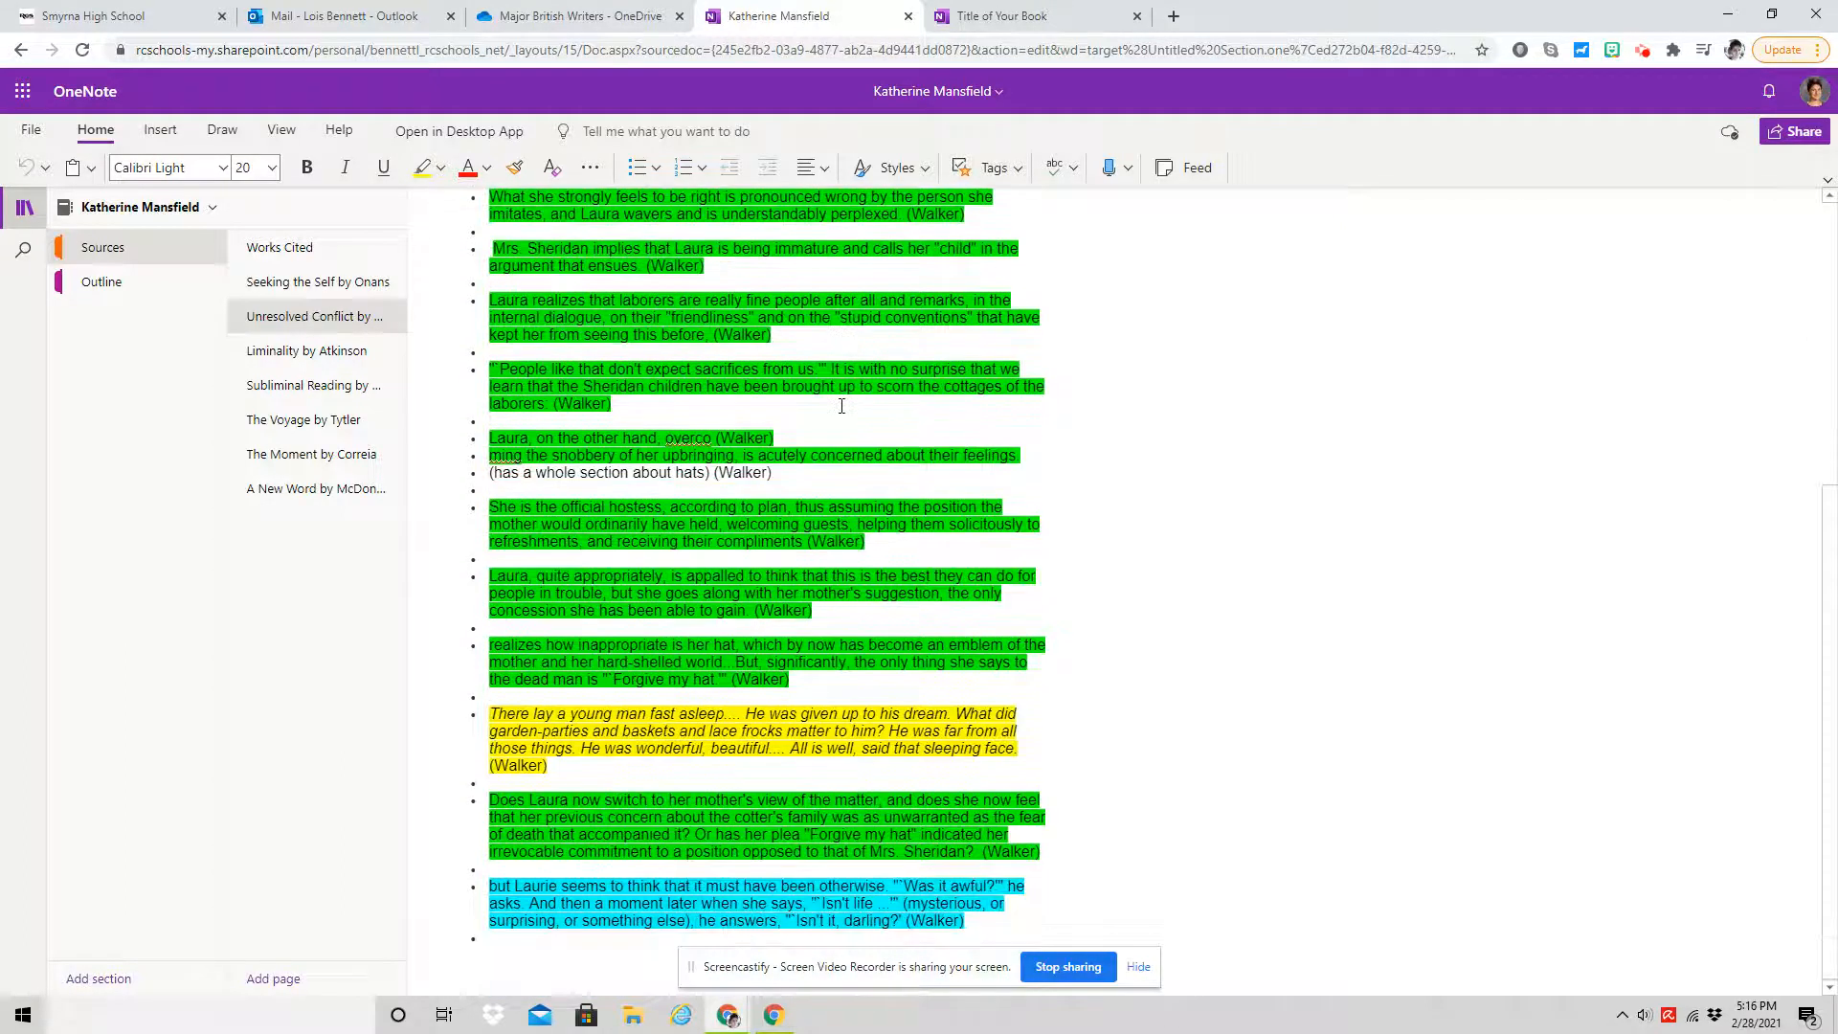
scroll(833, 498, up, 10)
click(362, 352)
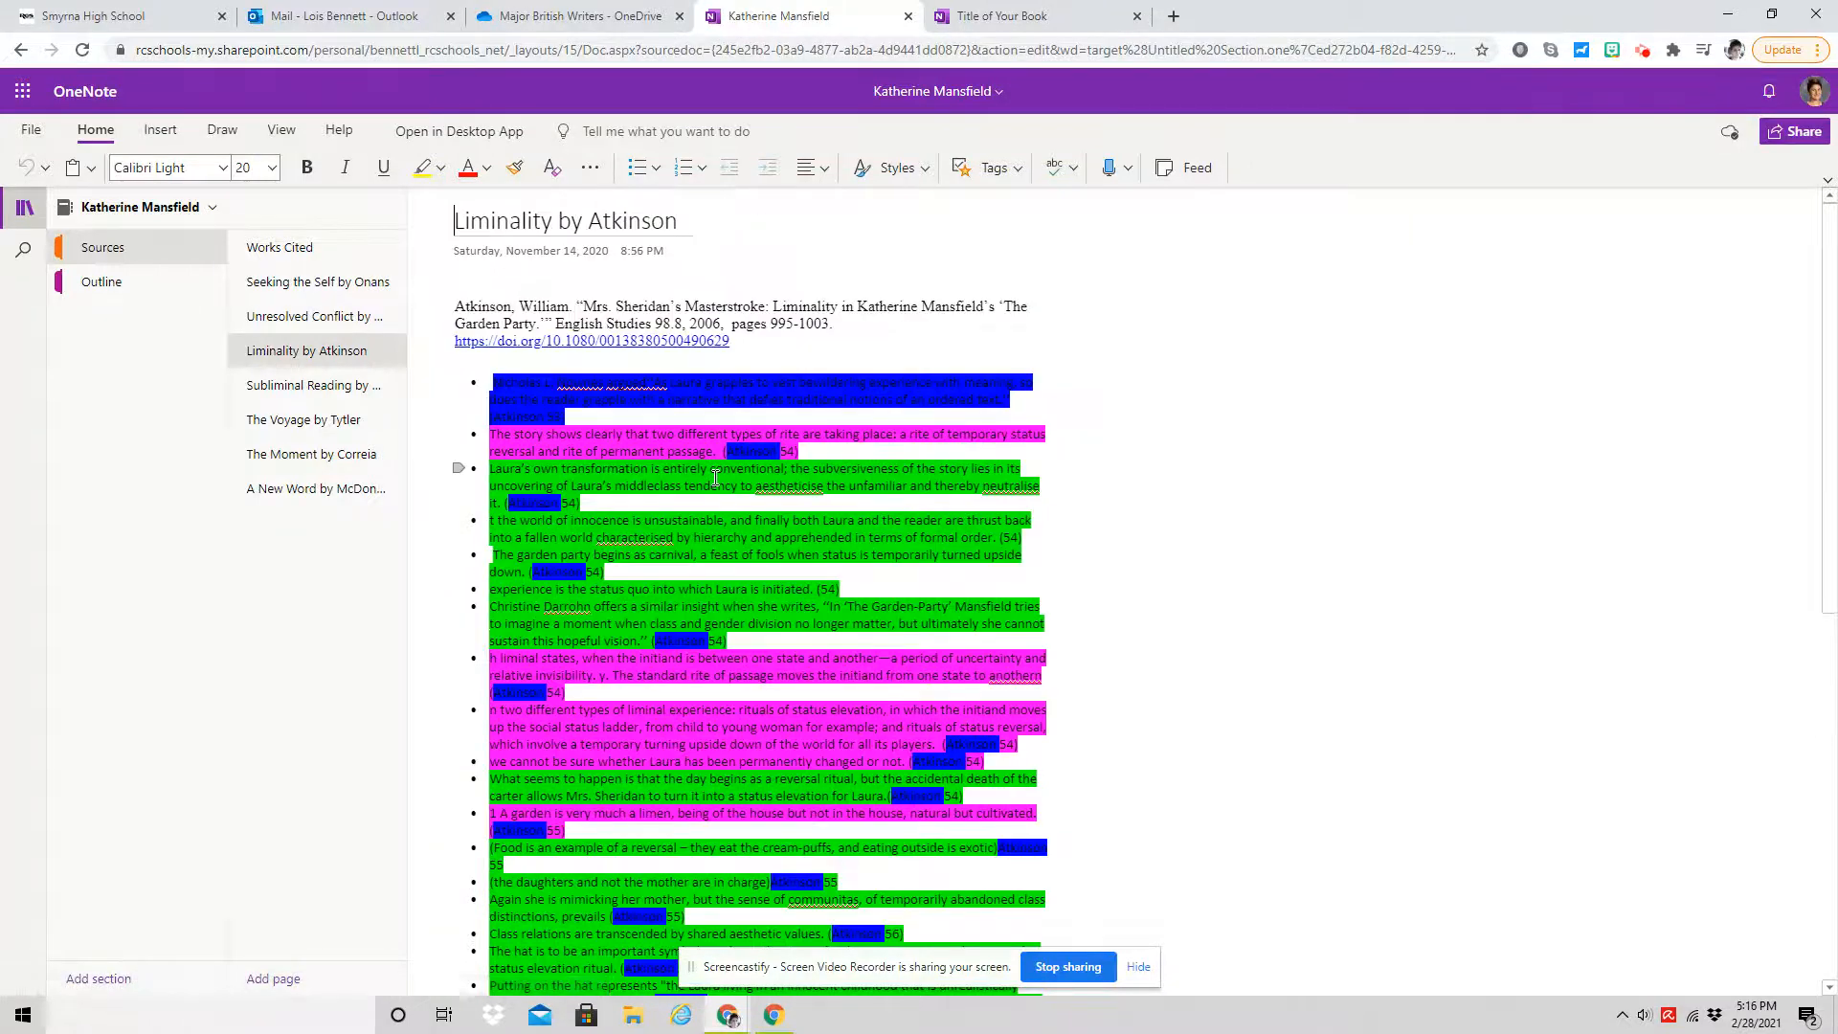
scroll(715, 477, down, 5)
scroll(715, 477, up, 5)
View the color-coded Mansfield outline and examine the notes collected under subheadings on its II. Liminal Spaces page.
click(102, 282)
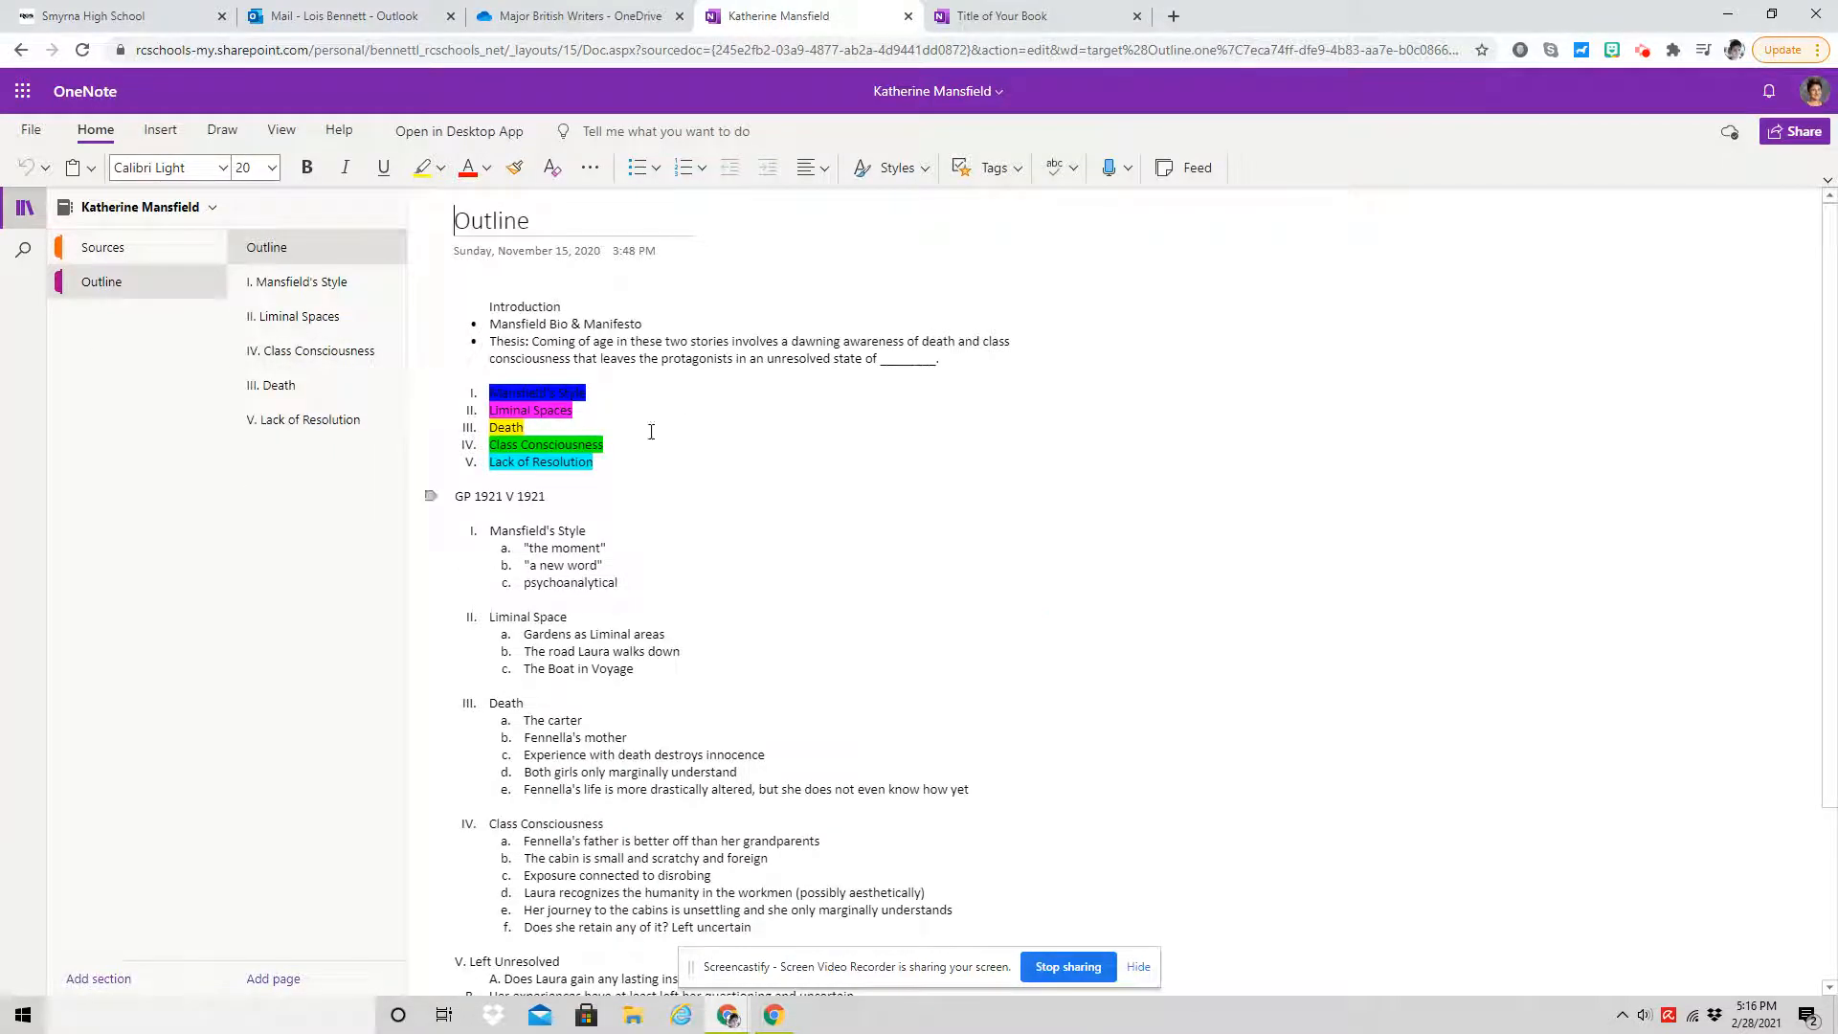
click(345, 314)
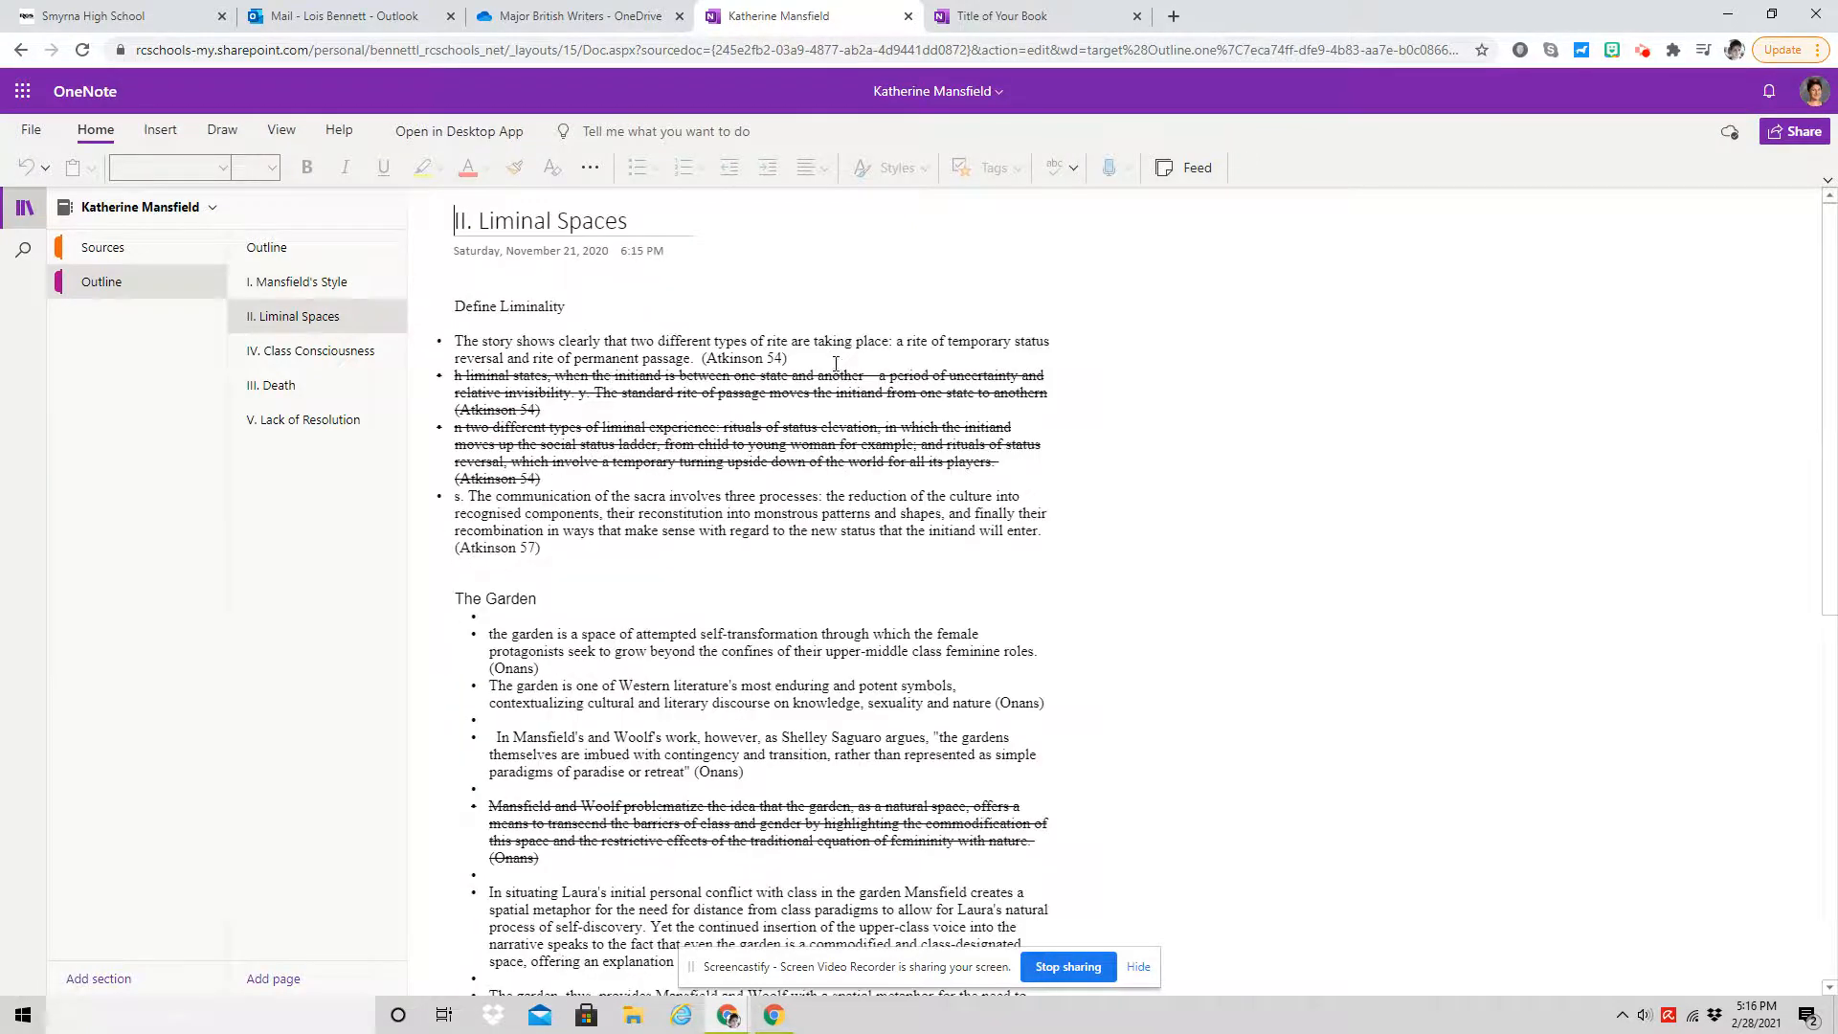
scroll(787, 766, down, 7)
scroll(781, 756, up, 4)
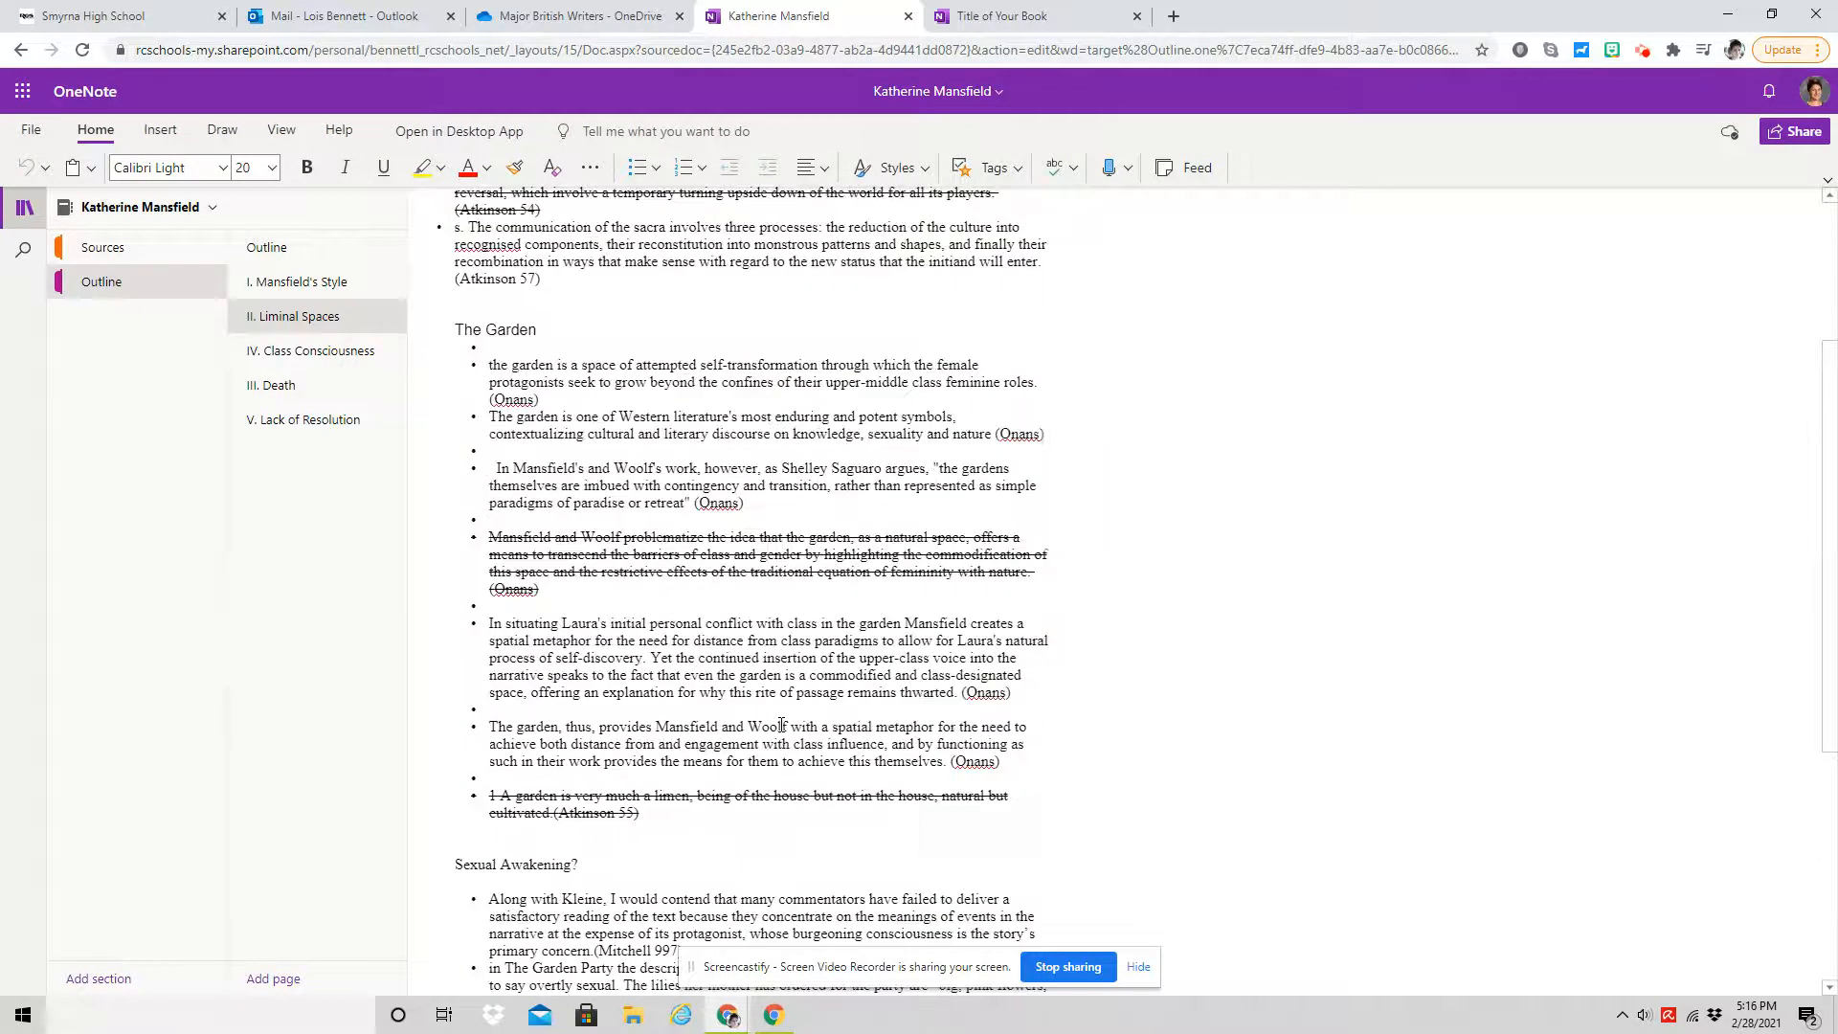
scroll(781, 725, up, 3)
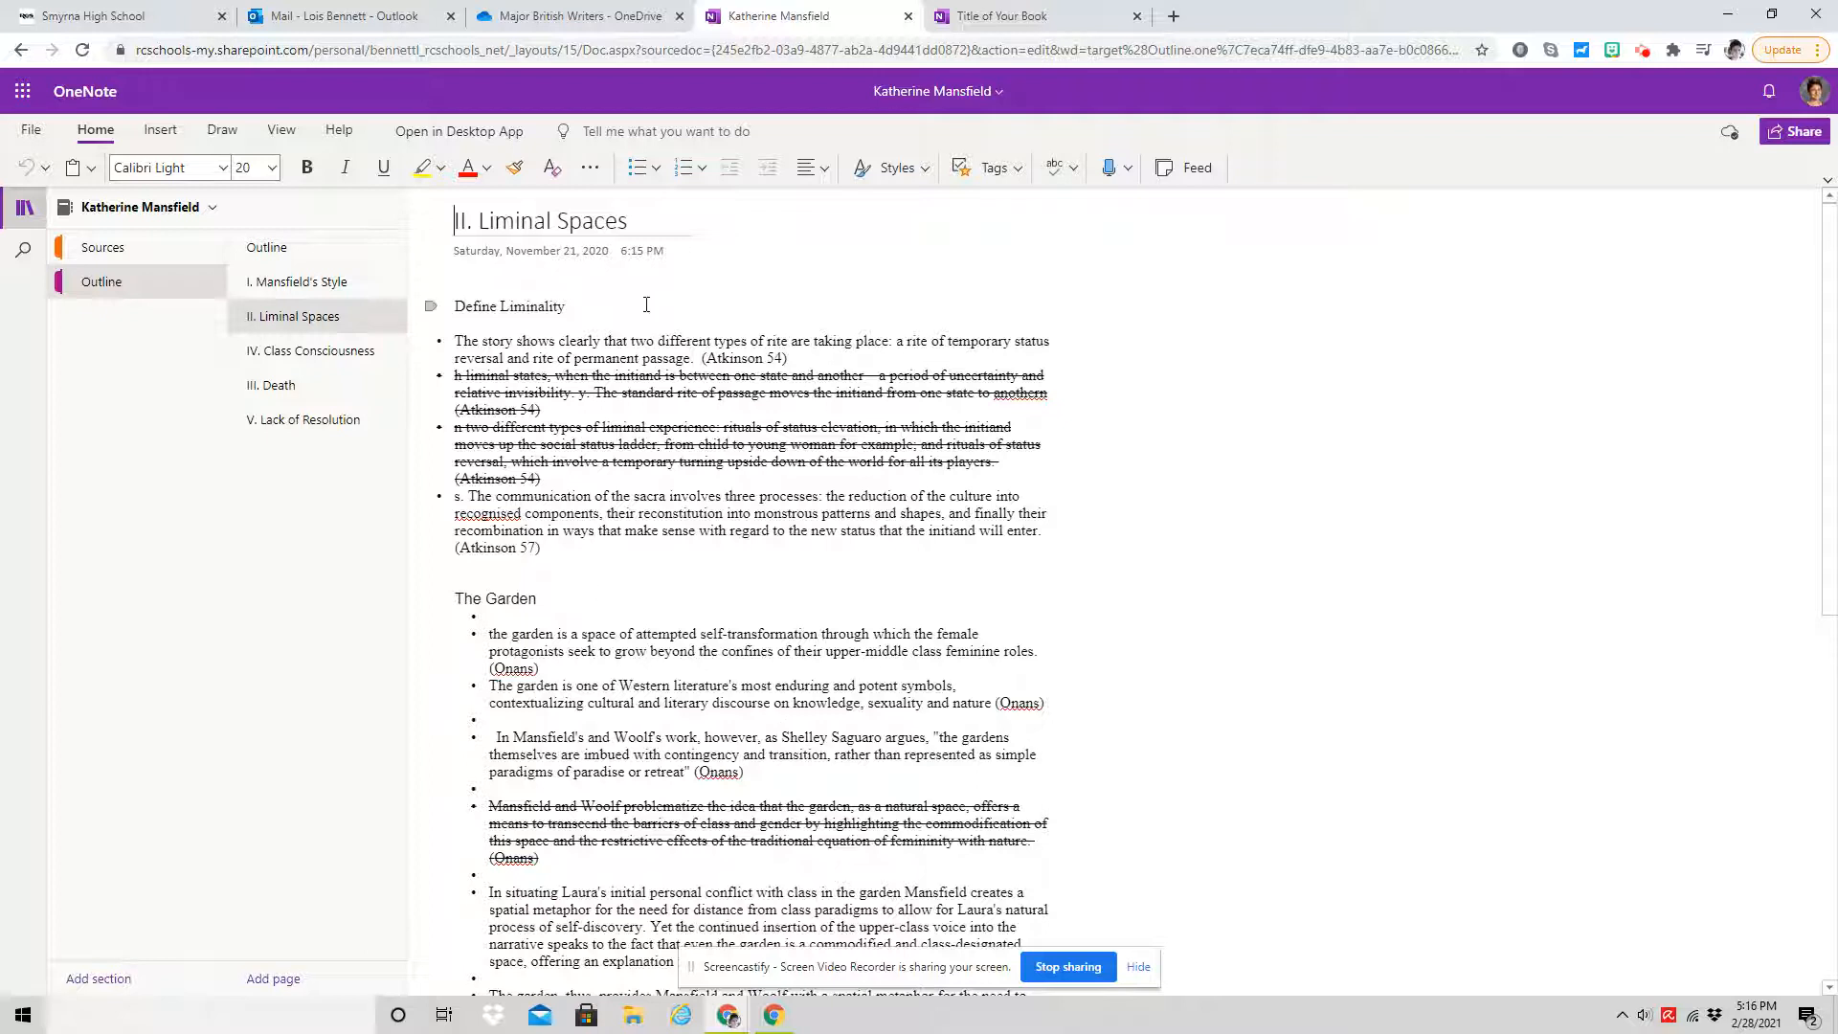
mouse_move(454, 329)
mouse_down()
mouse_move(833, 756)
mouse_move(712, 531)
mouse_move(455, 342)
mouse_up()
click(960, 499)
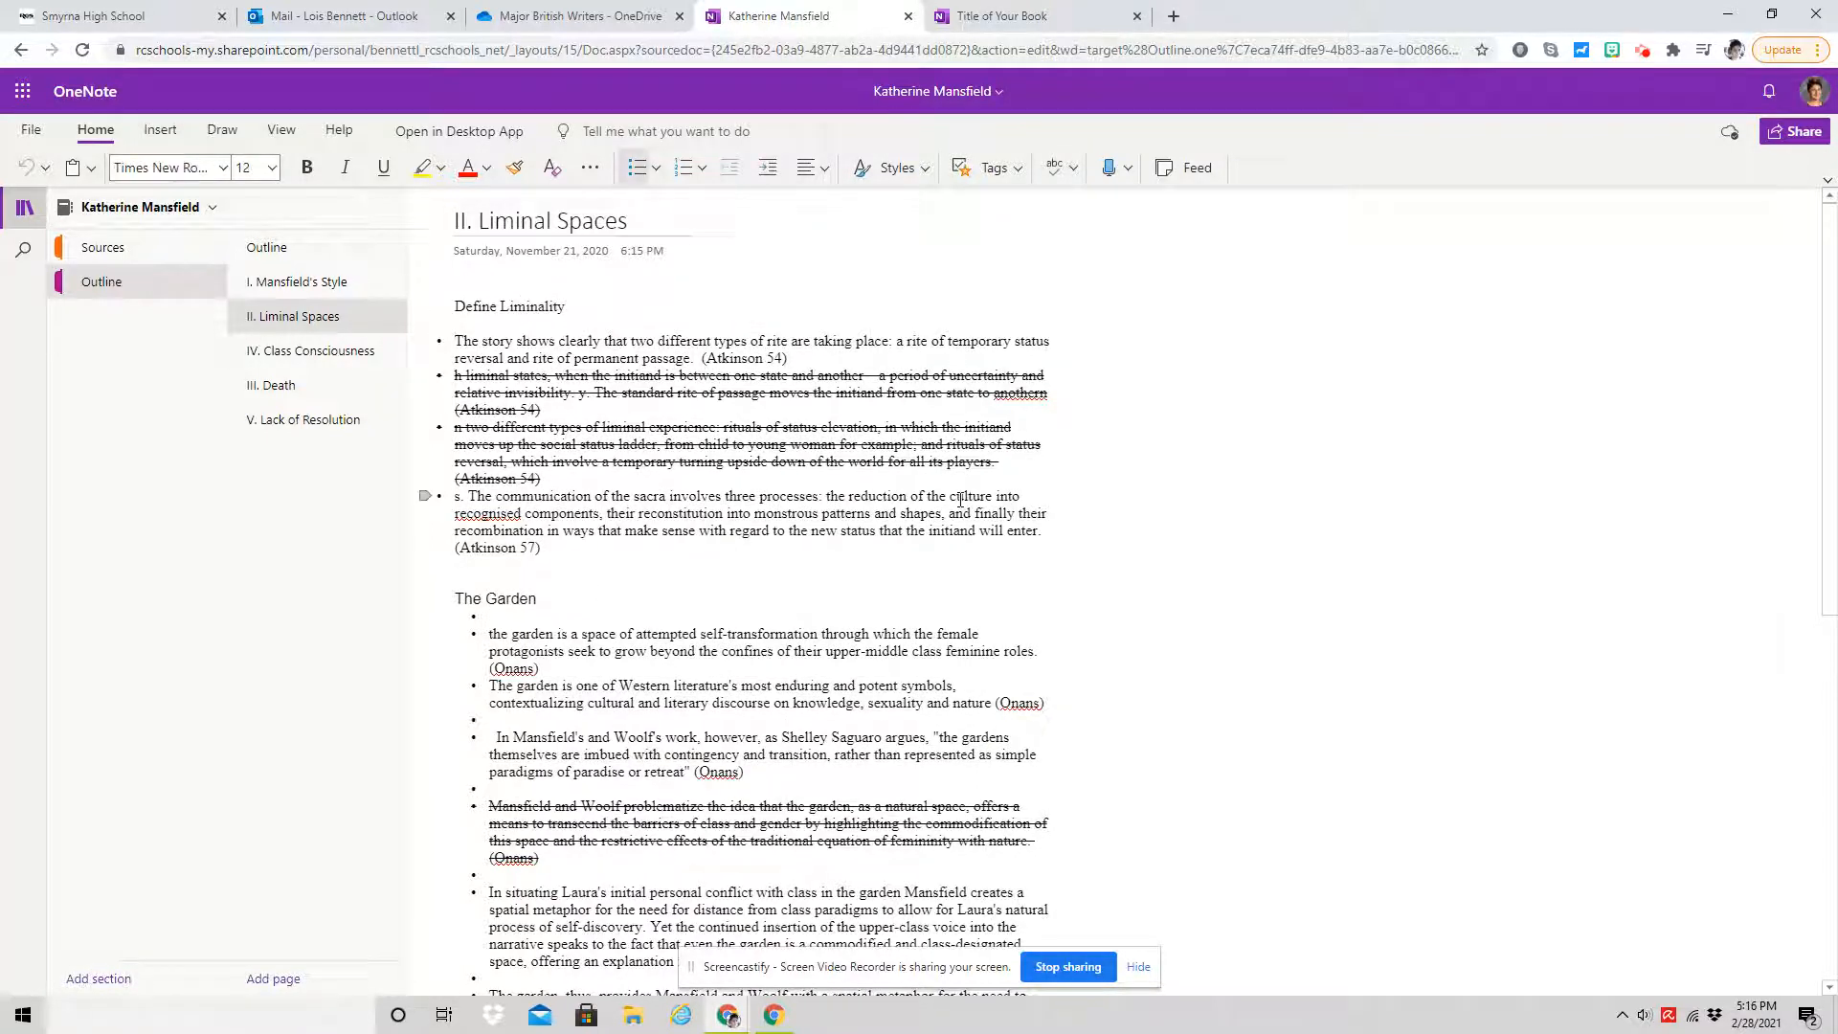
Switch to the Title of Your Book notebook and compare the Biography source notes with the outline and its Biography of Author and Dramatic Conventions pages.
click(1065, 15)
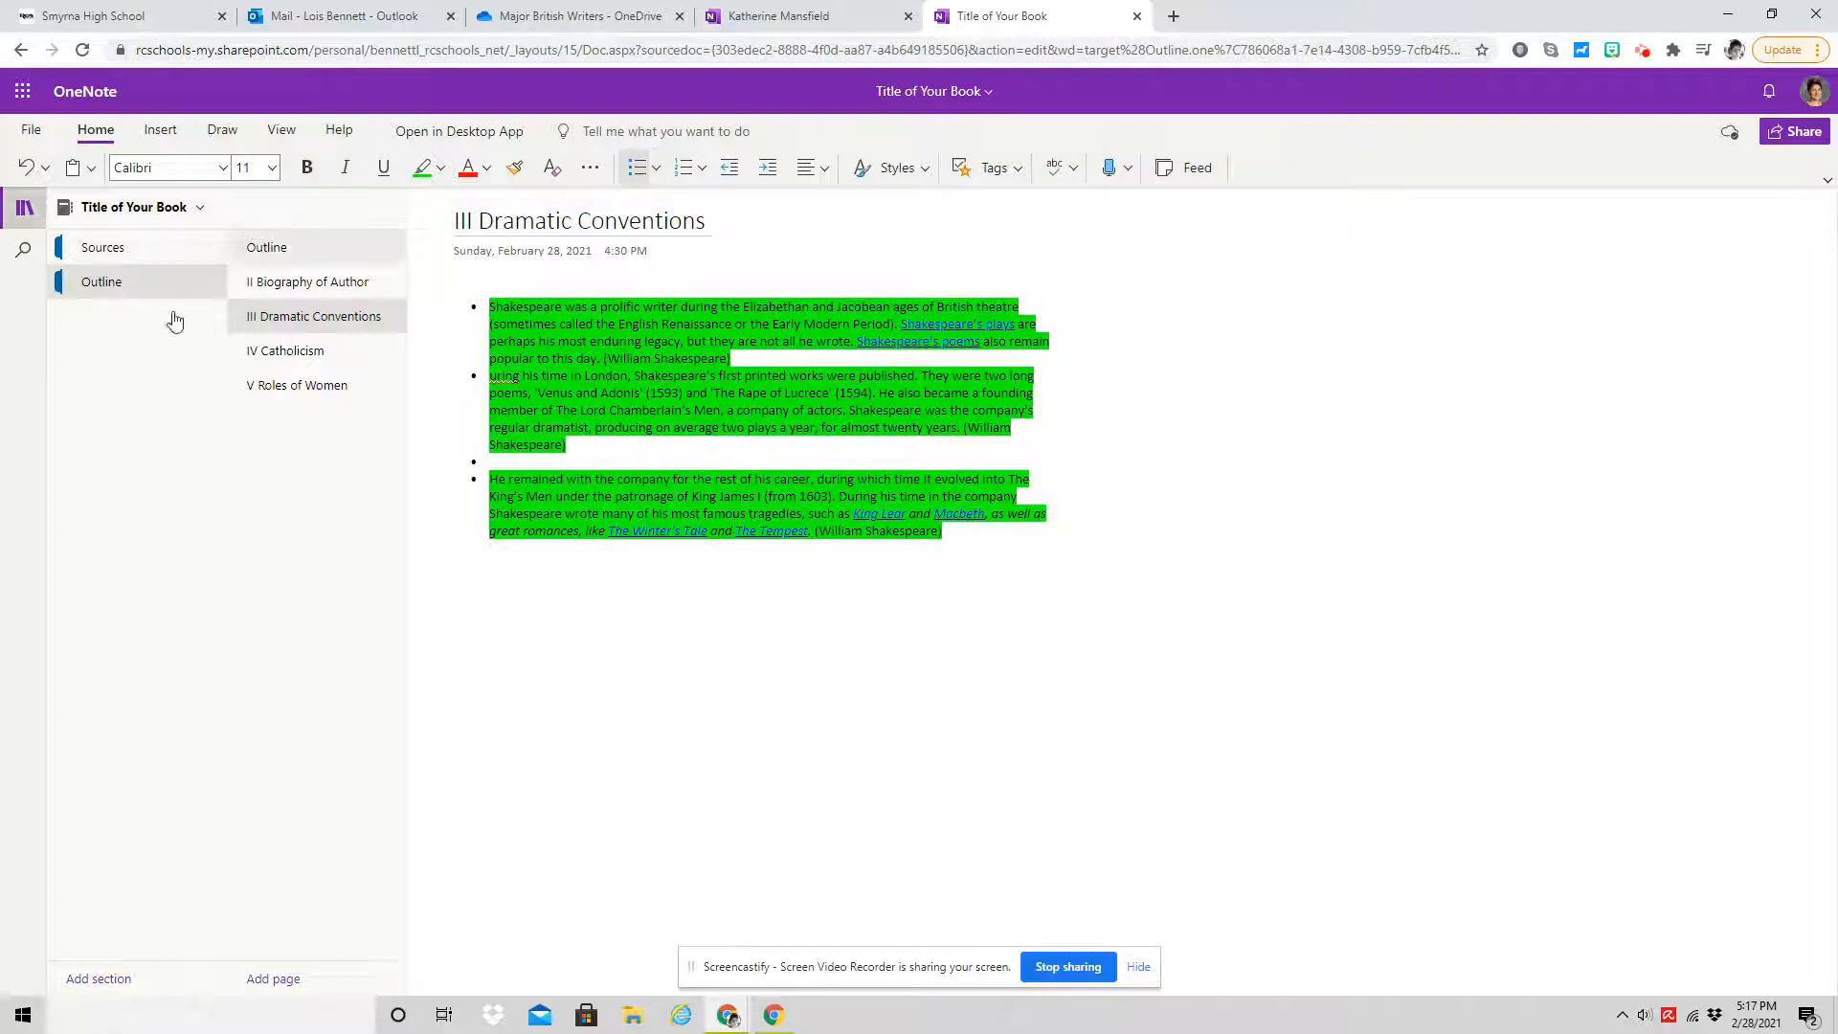
click(77, 255)
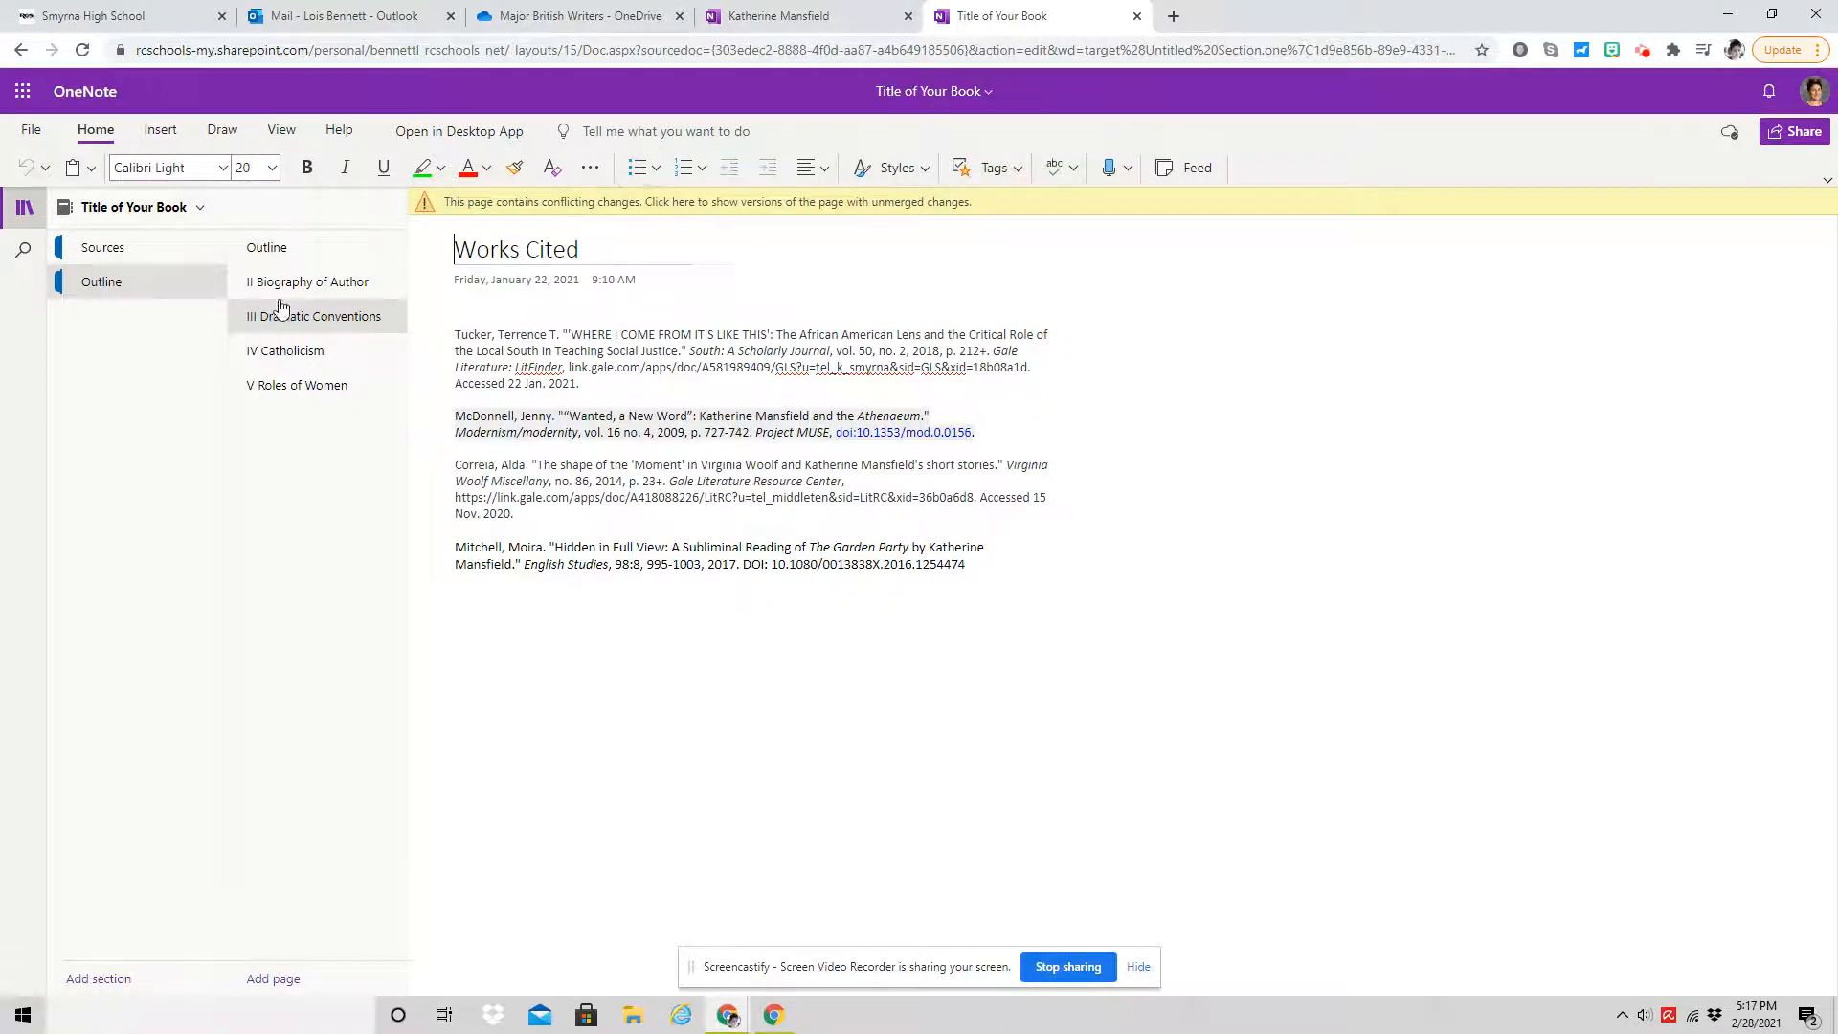
click(257, 281)
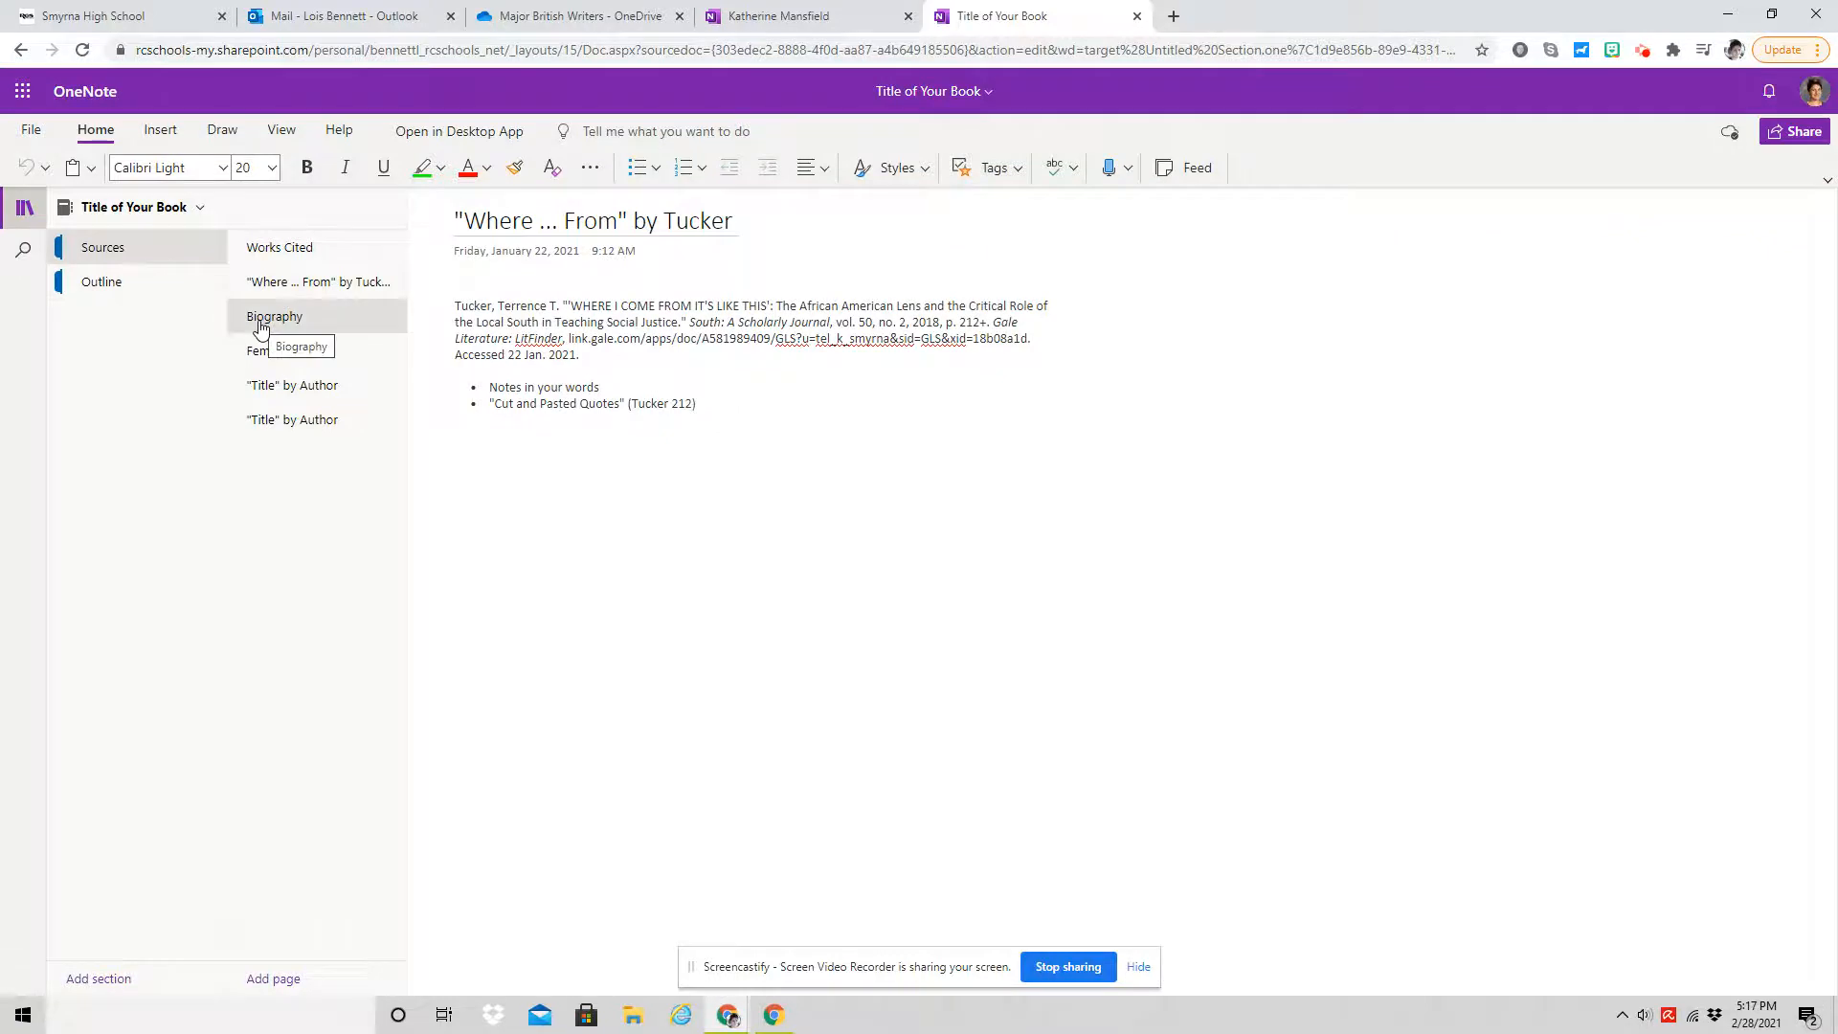
click(263, 330)
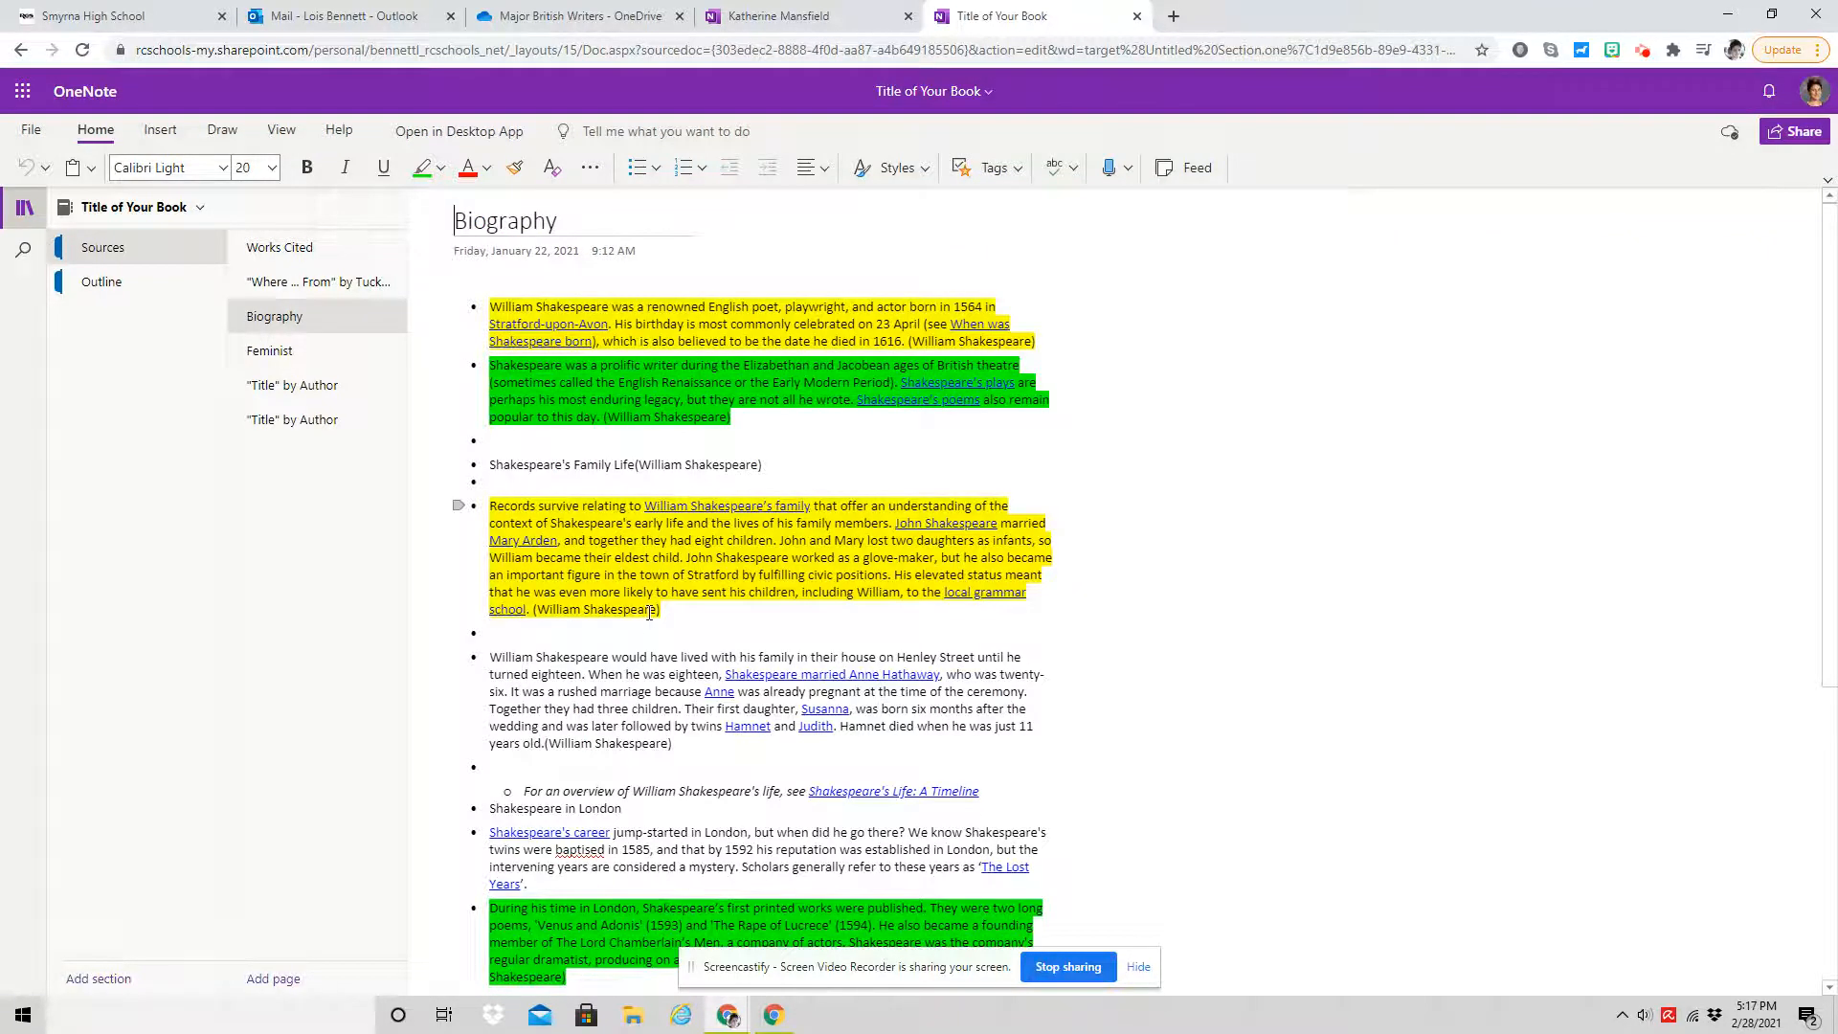
click(145, 287)
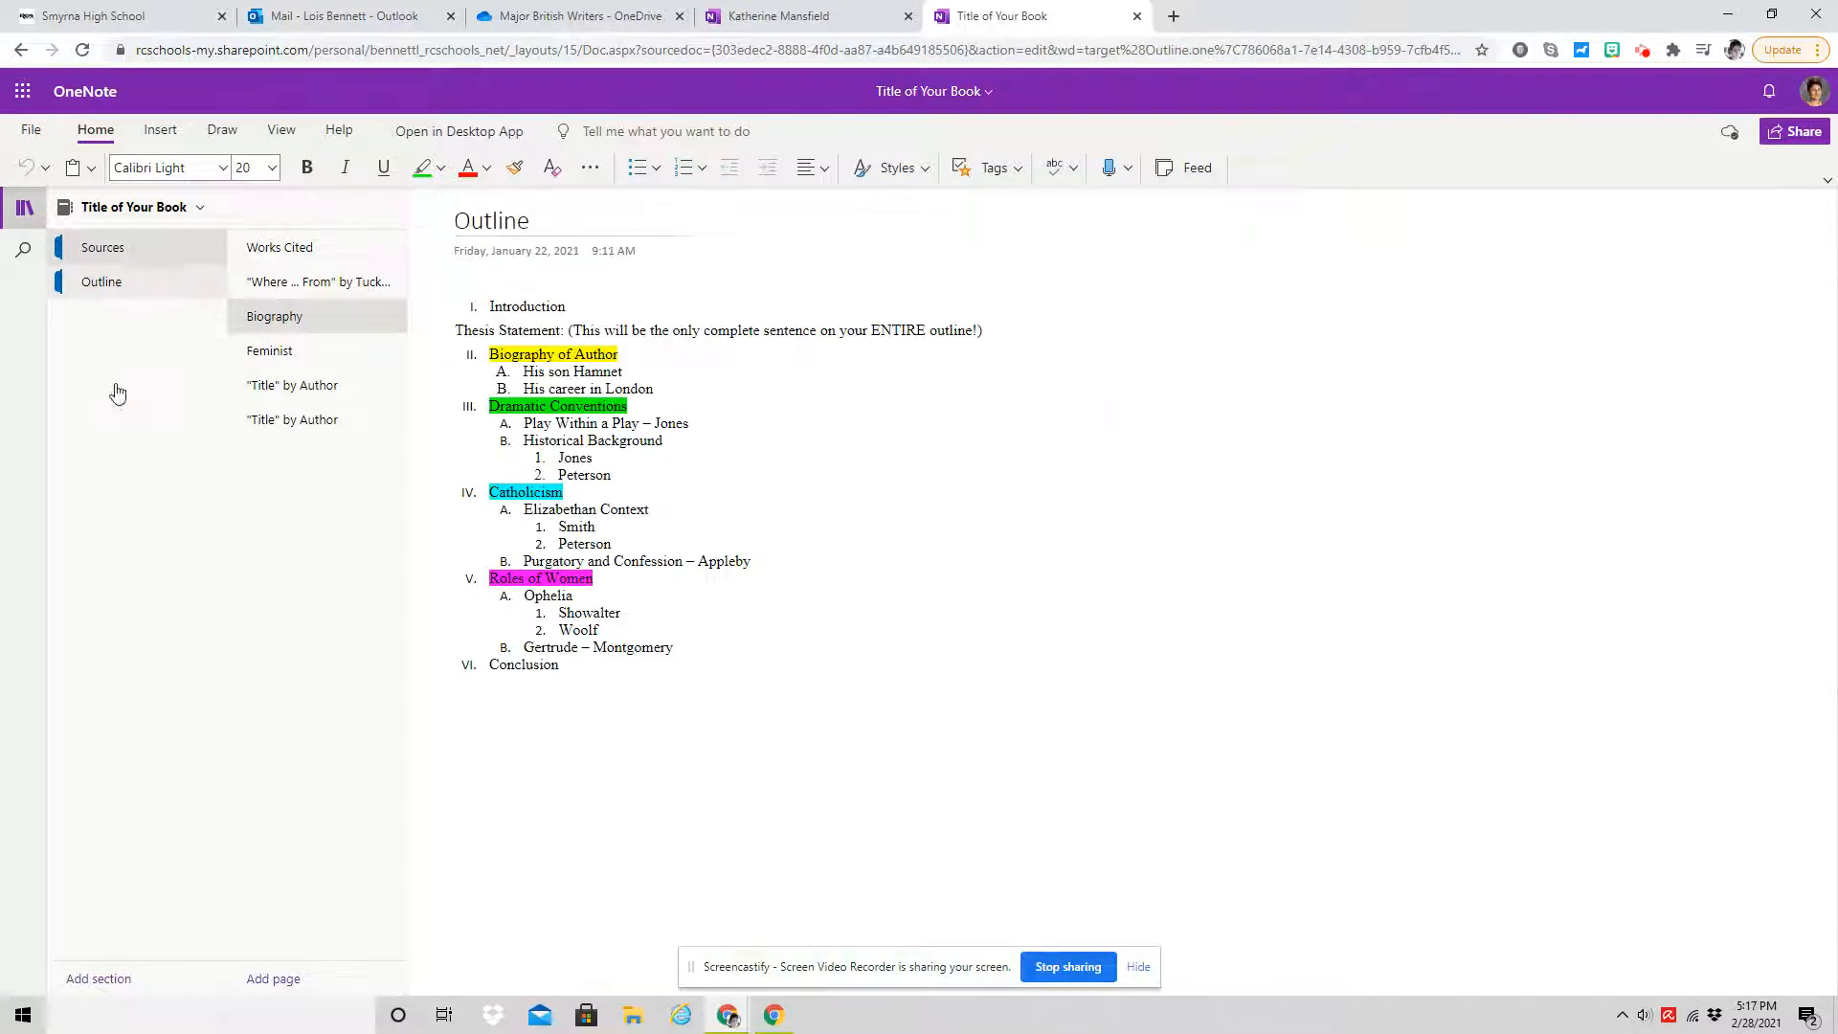
click(288, 283)
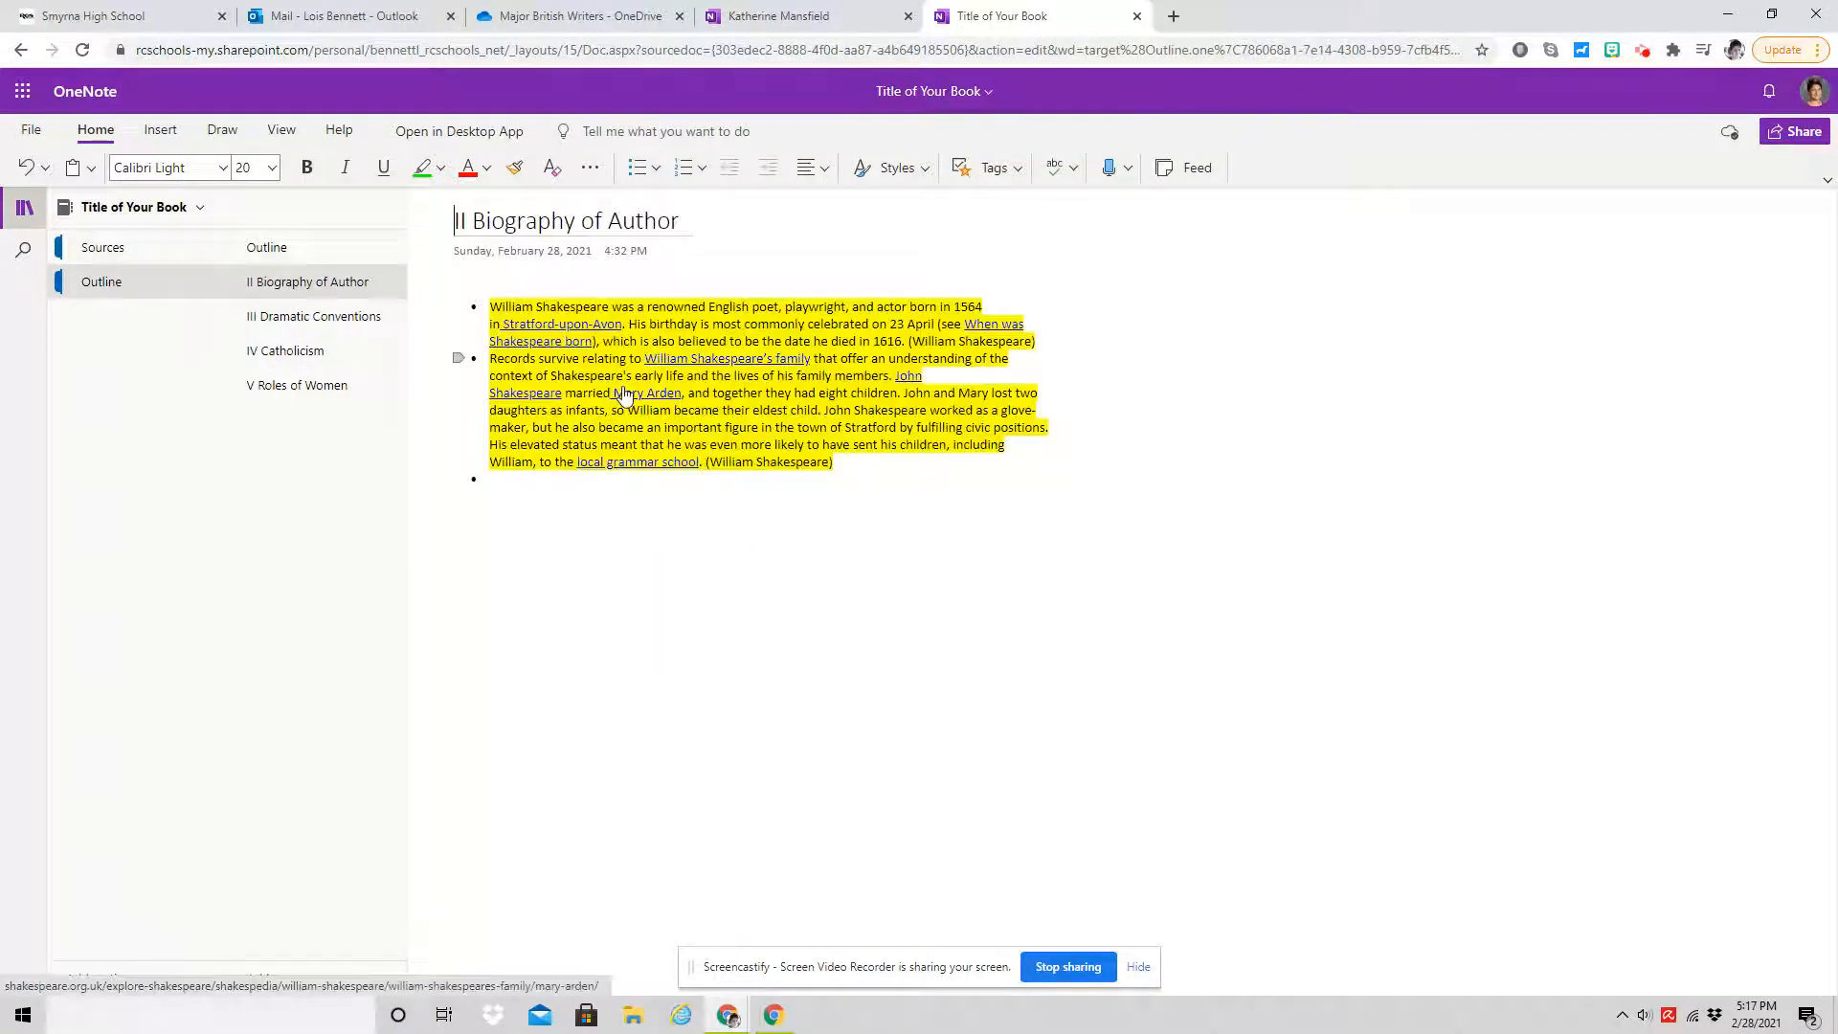
click(319, 316)
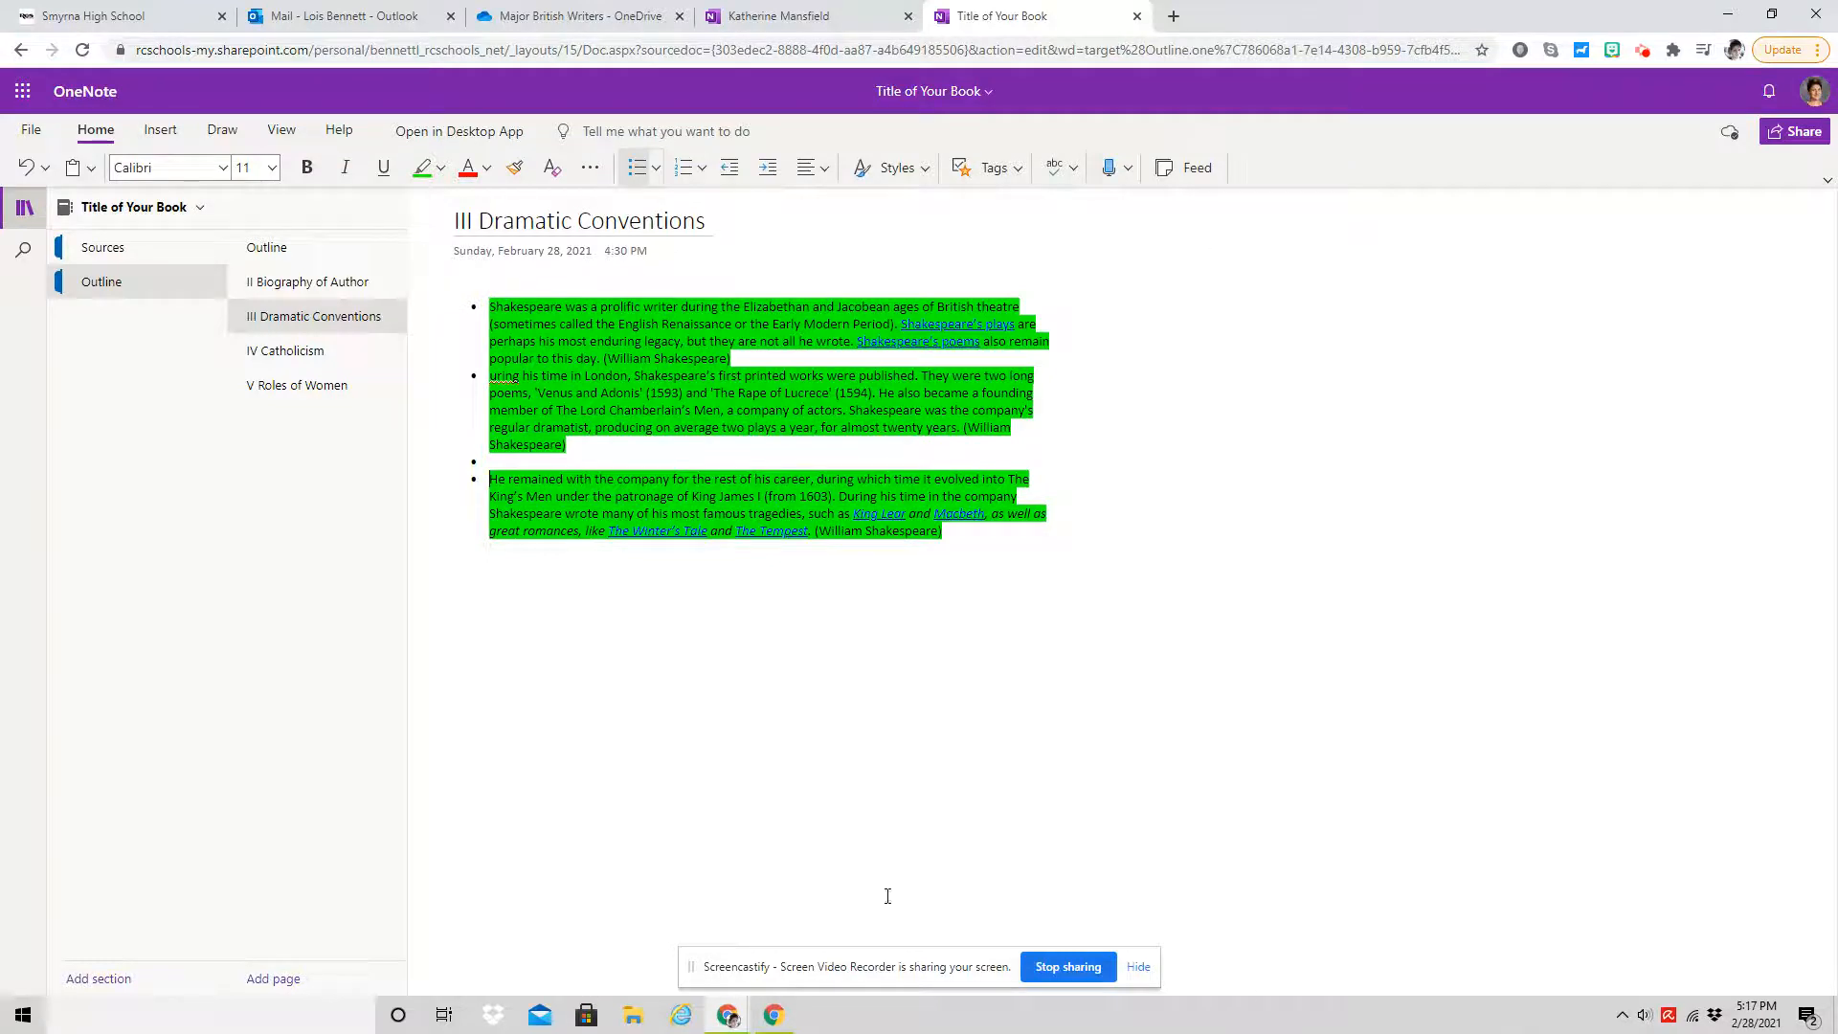
Place the OneNote window beside the second browser window and read the Final Step instructions in the Outlining on OneNote Word document.
click(1772, 13)
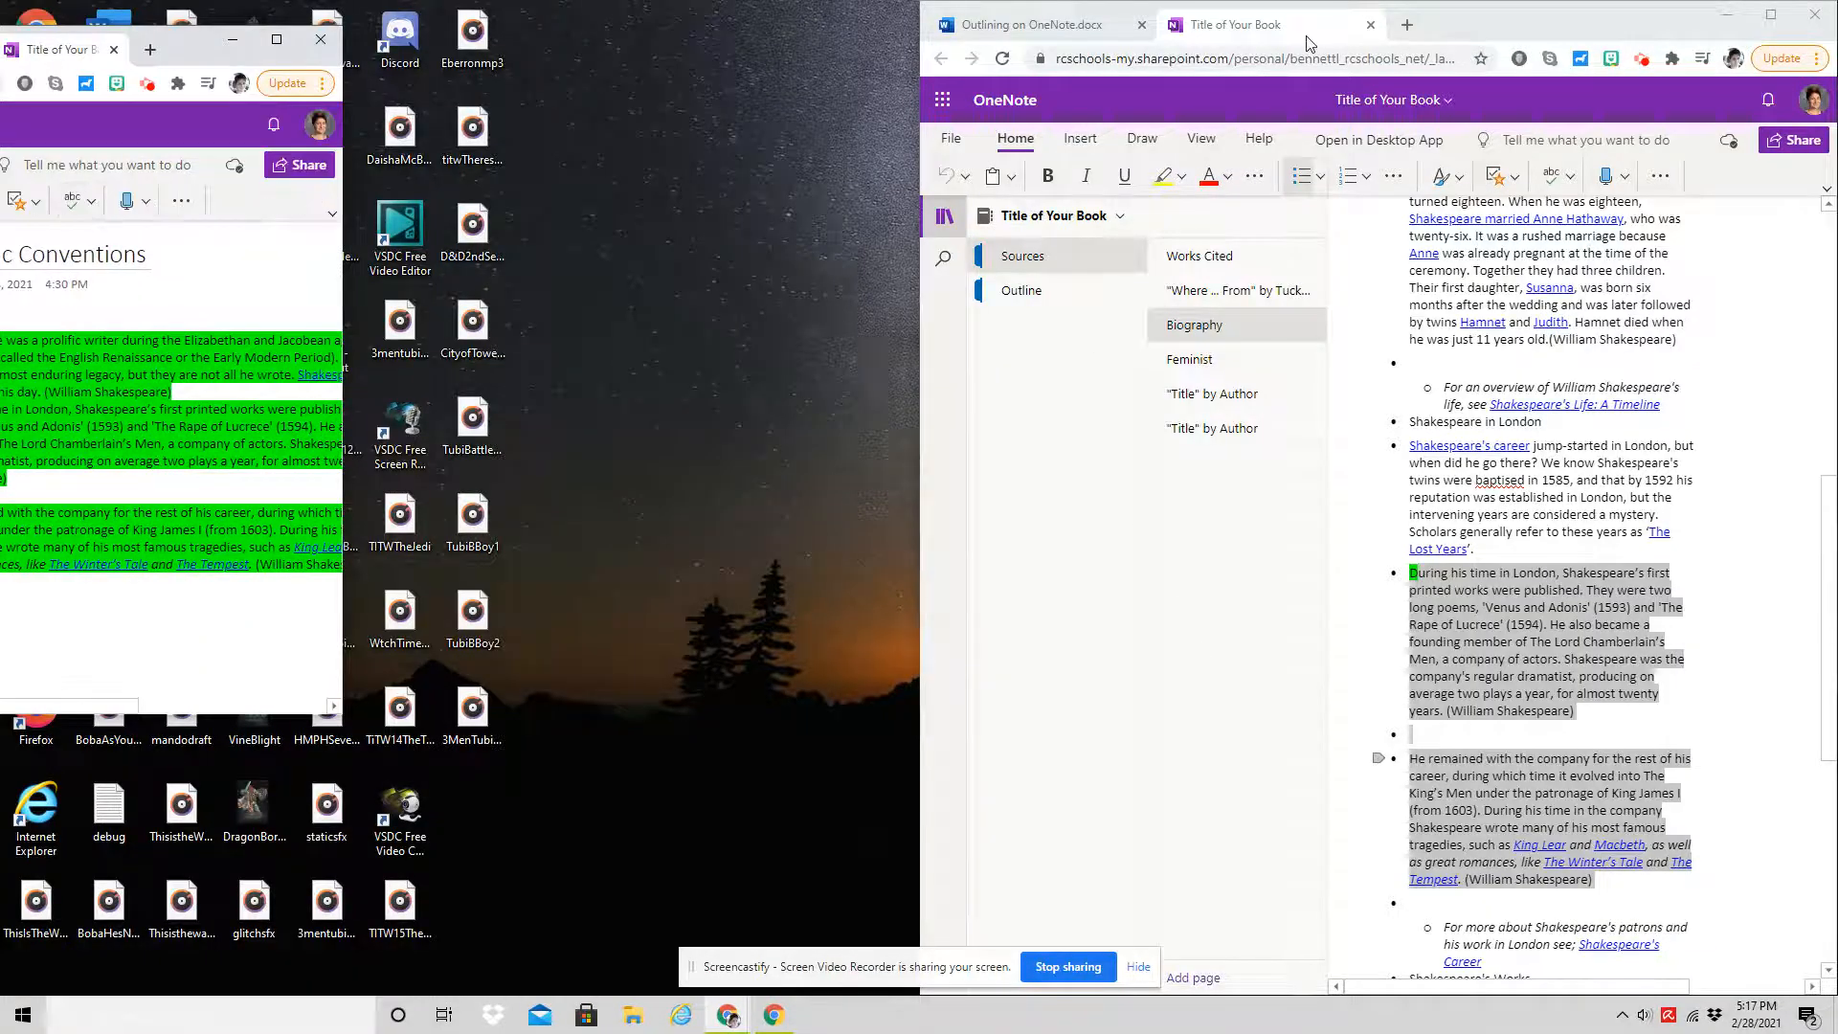
click(1056, 32)
drag(186, 43, 1, 43)
scroll(1240, 548, down, 7)
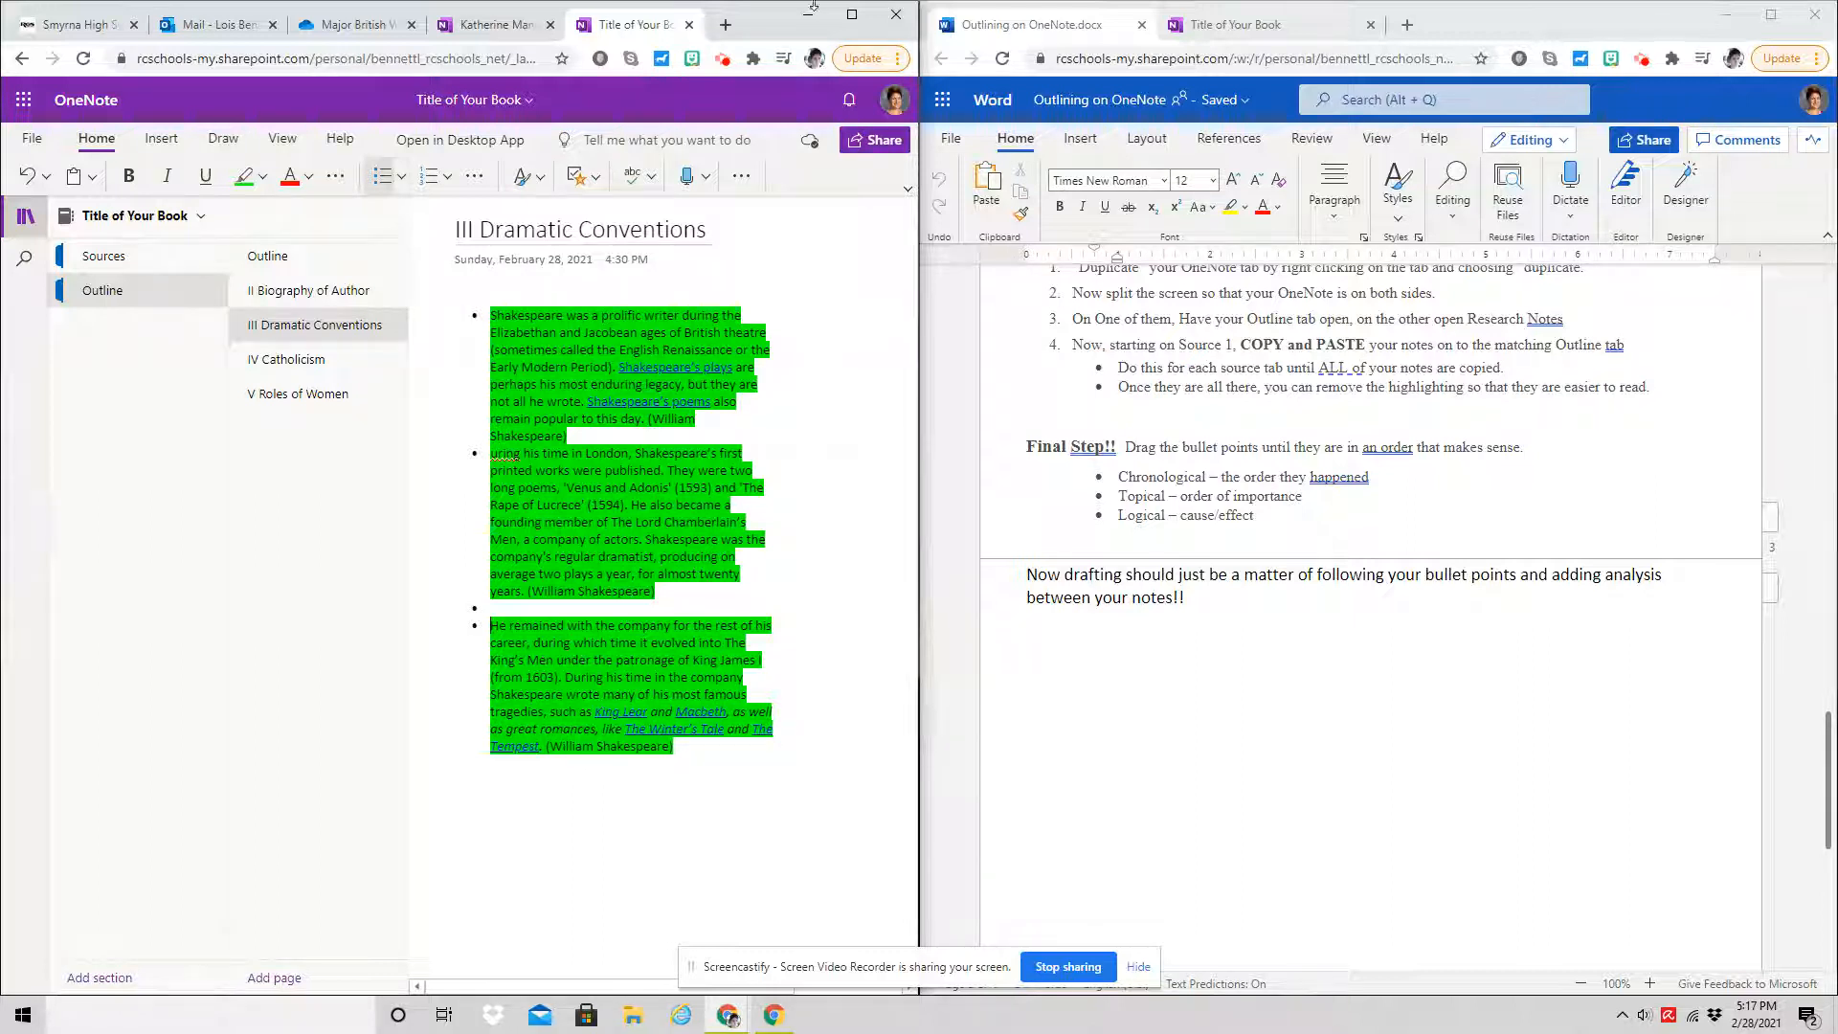
Review the full II. Liminal Spaces page in the maximized Katherine Mansfield notebook, and return to the Title of Your Book notebook.
click(852, 17)
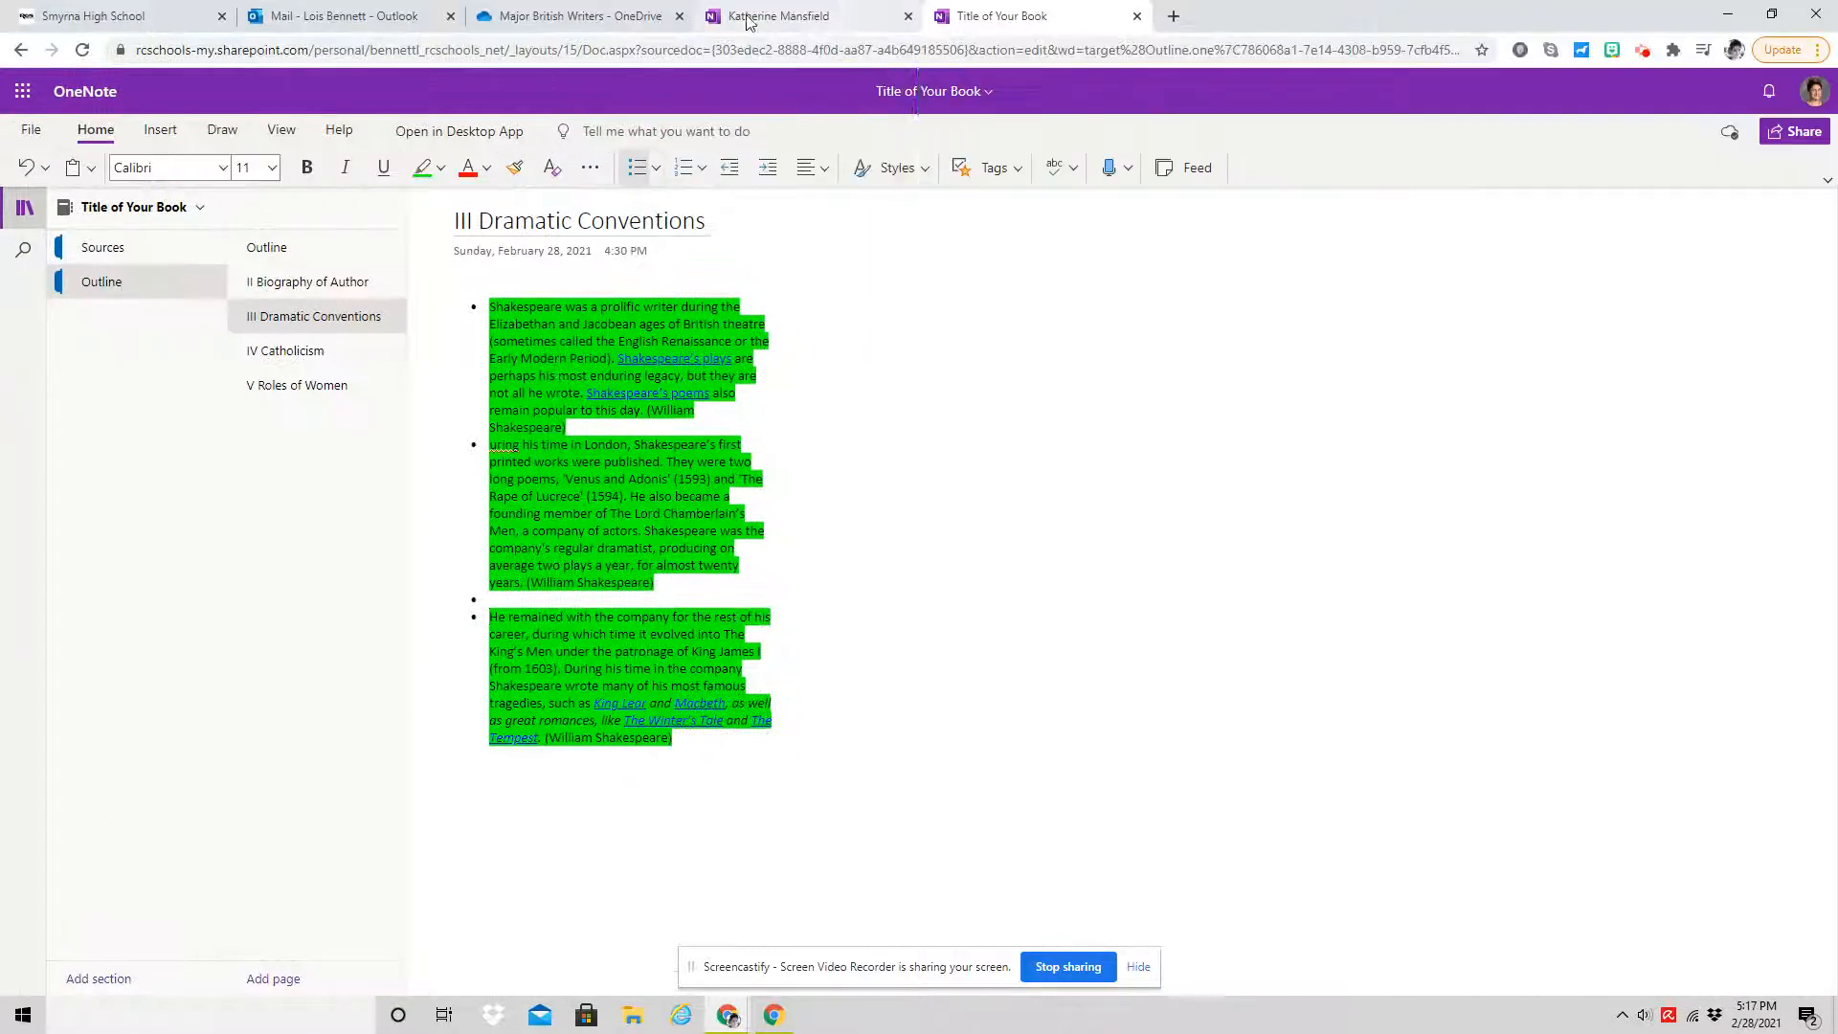
click(811, 17)
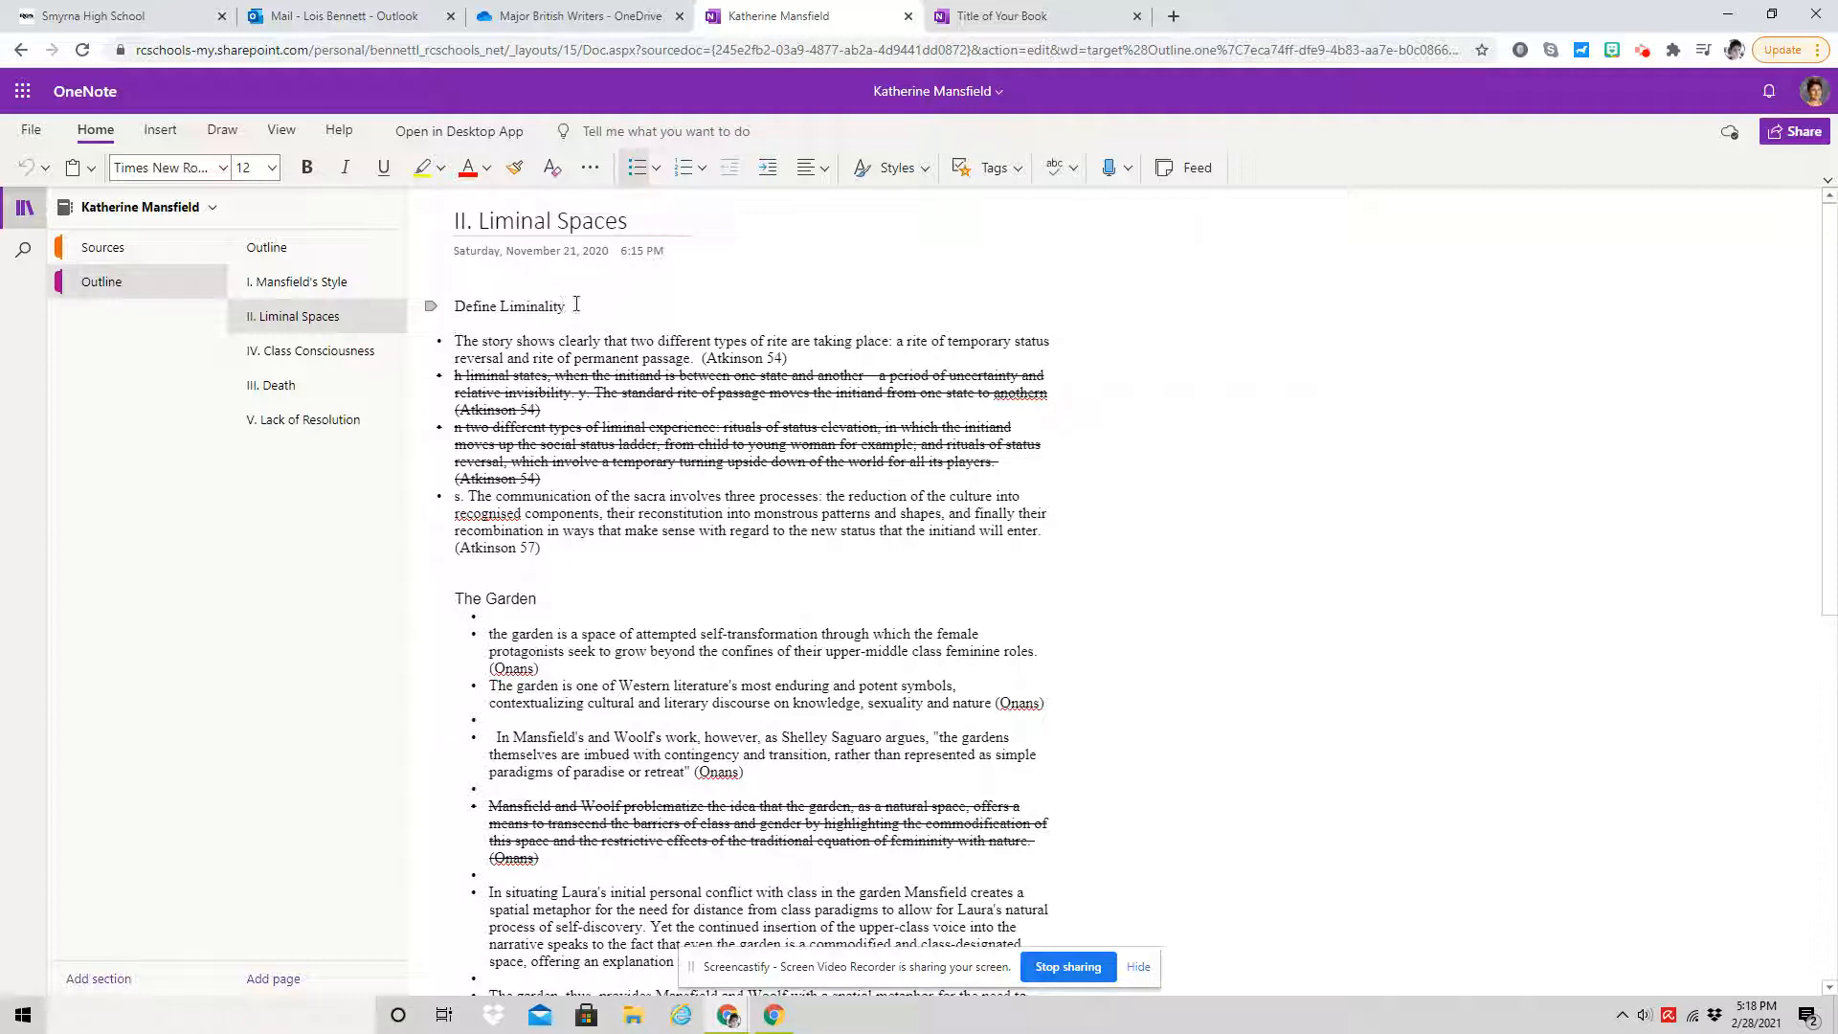
scroll(725, 635, down, 4)
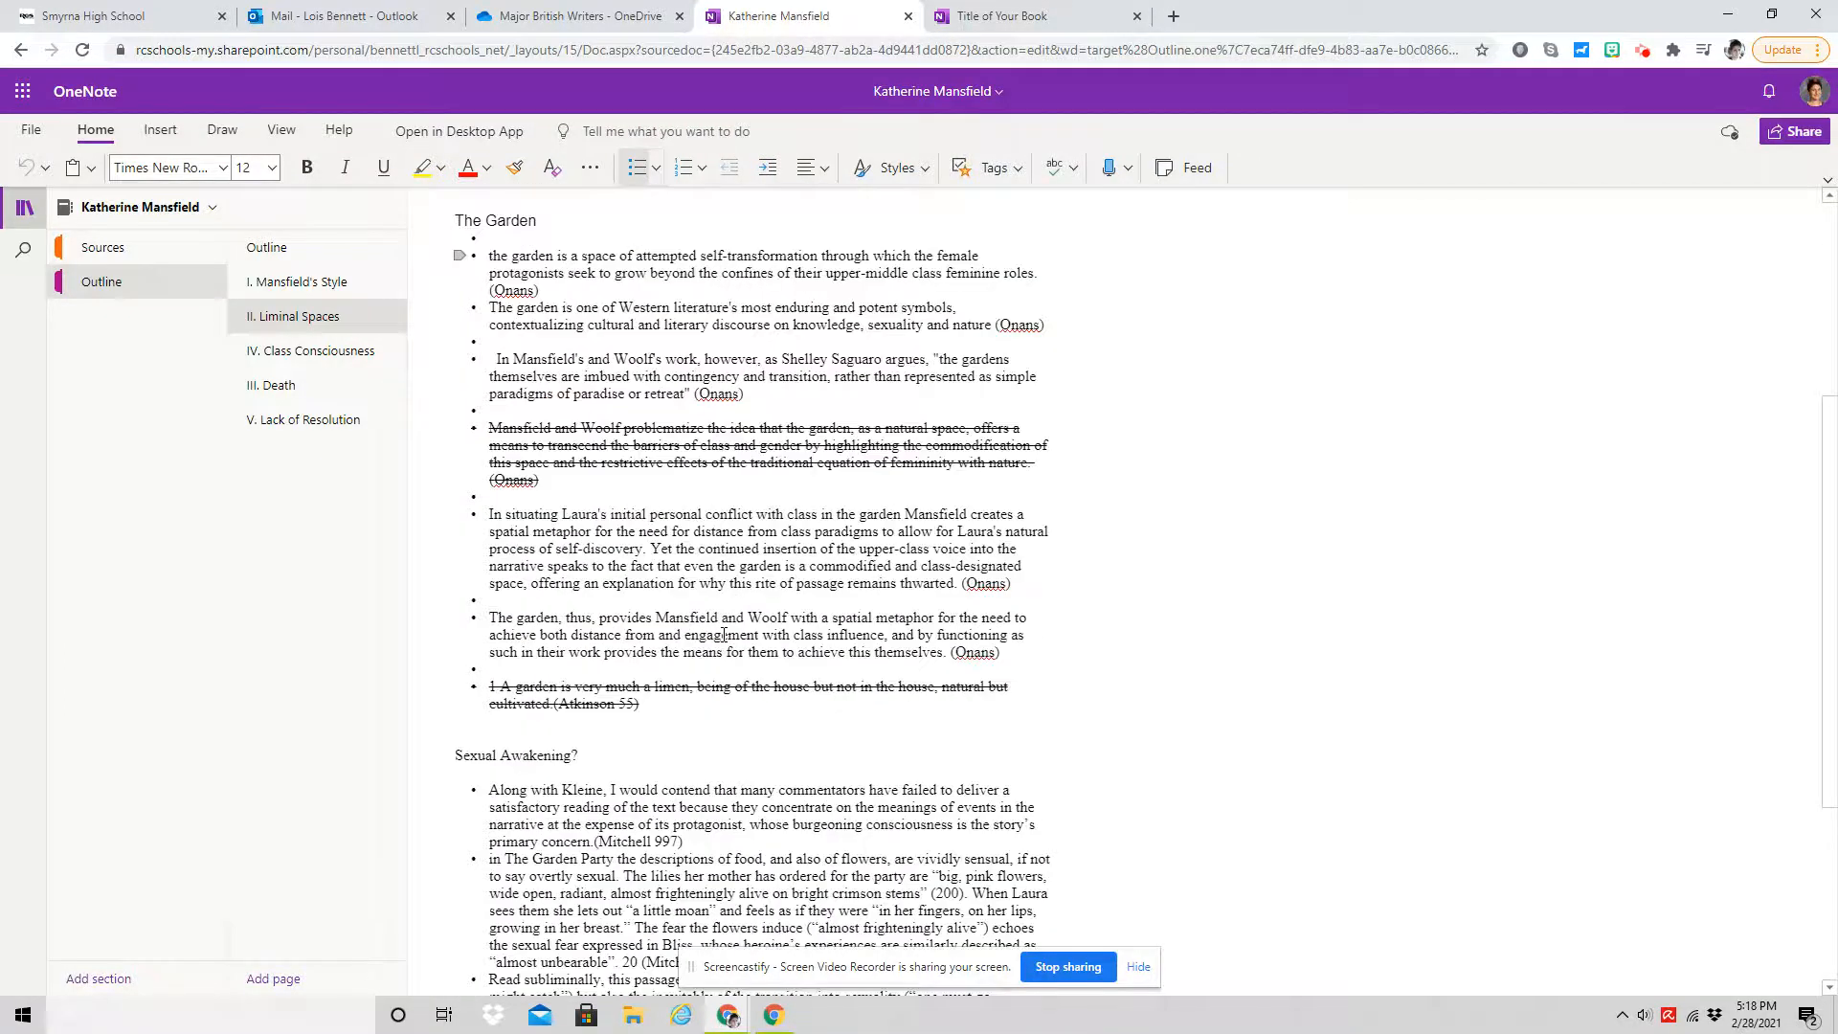
scroll(724, 635, down, 2)
scroll(627, 624, down, 2)
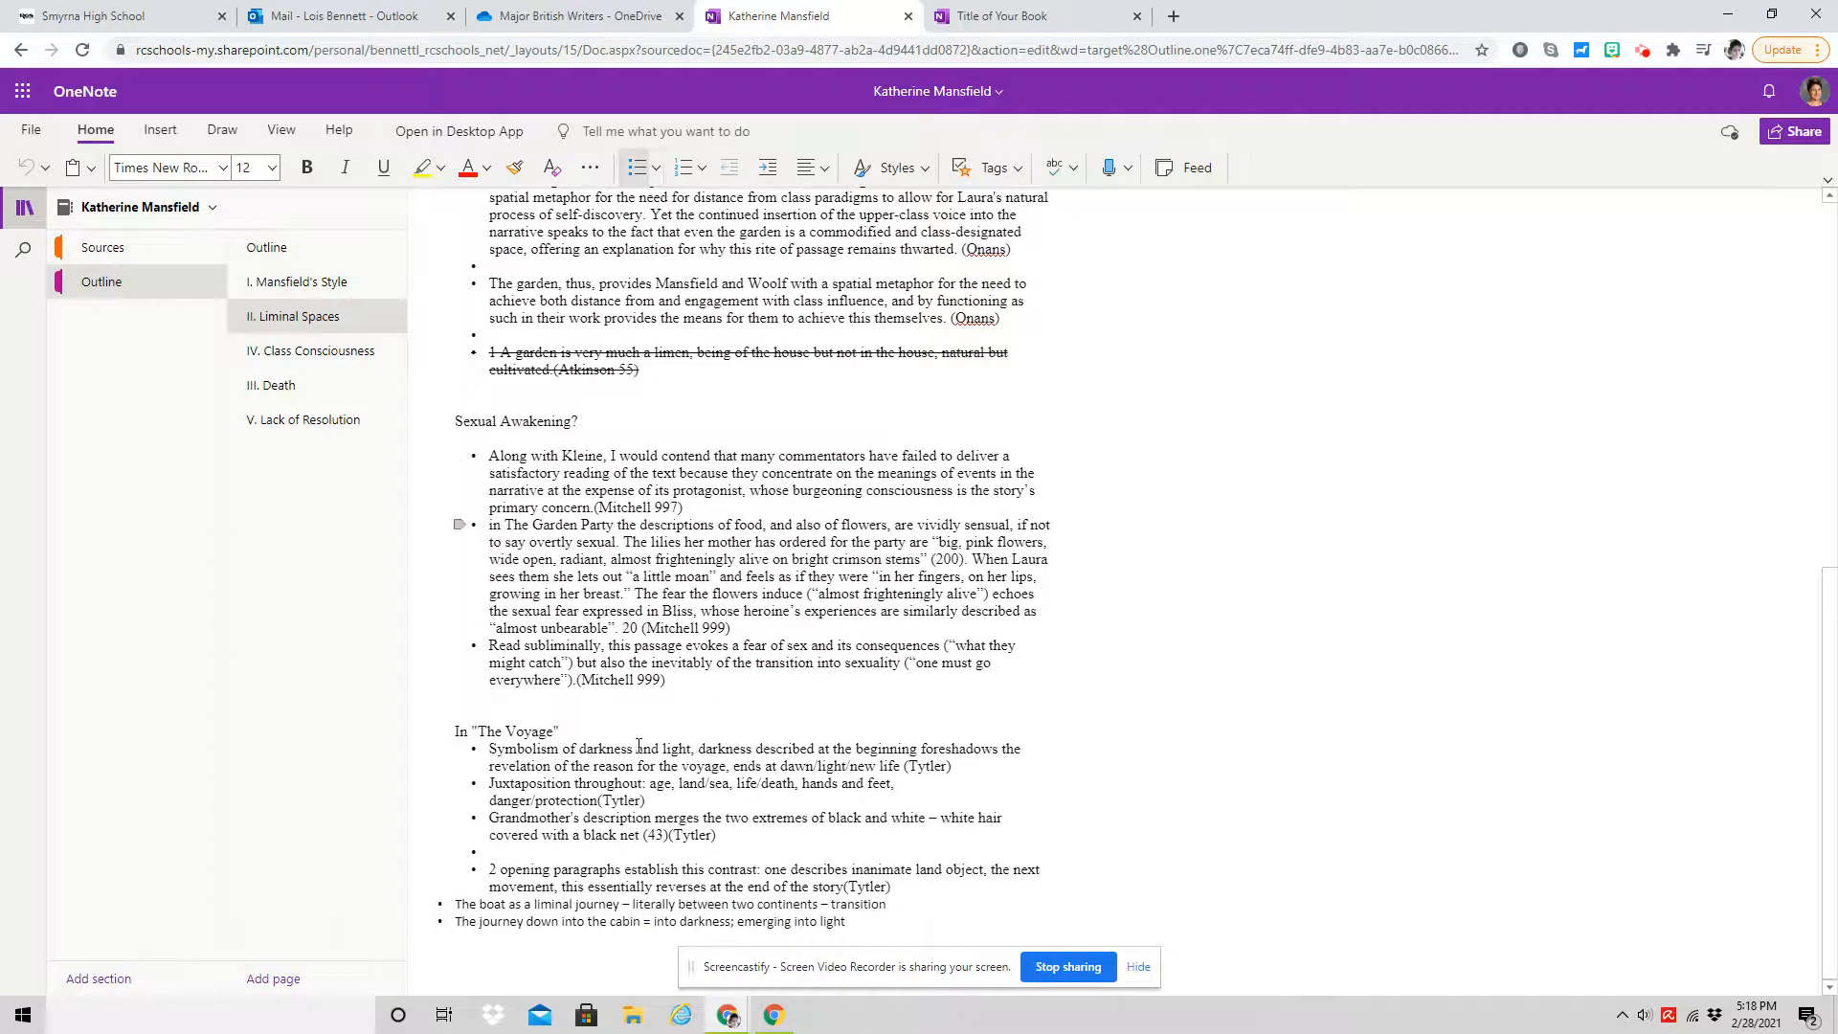
scroll(580, 577, up, 8)
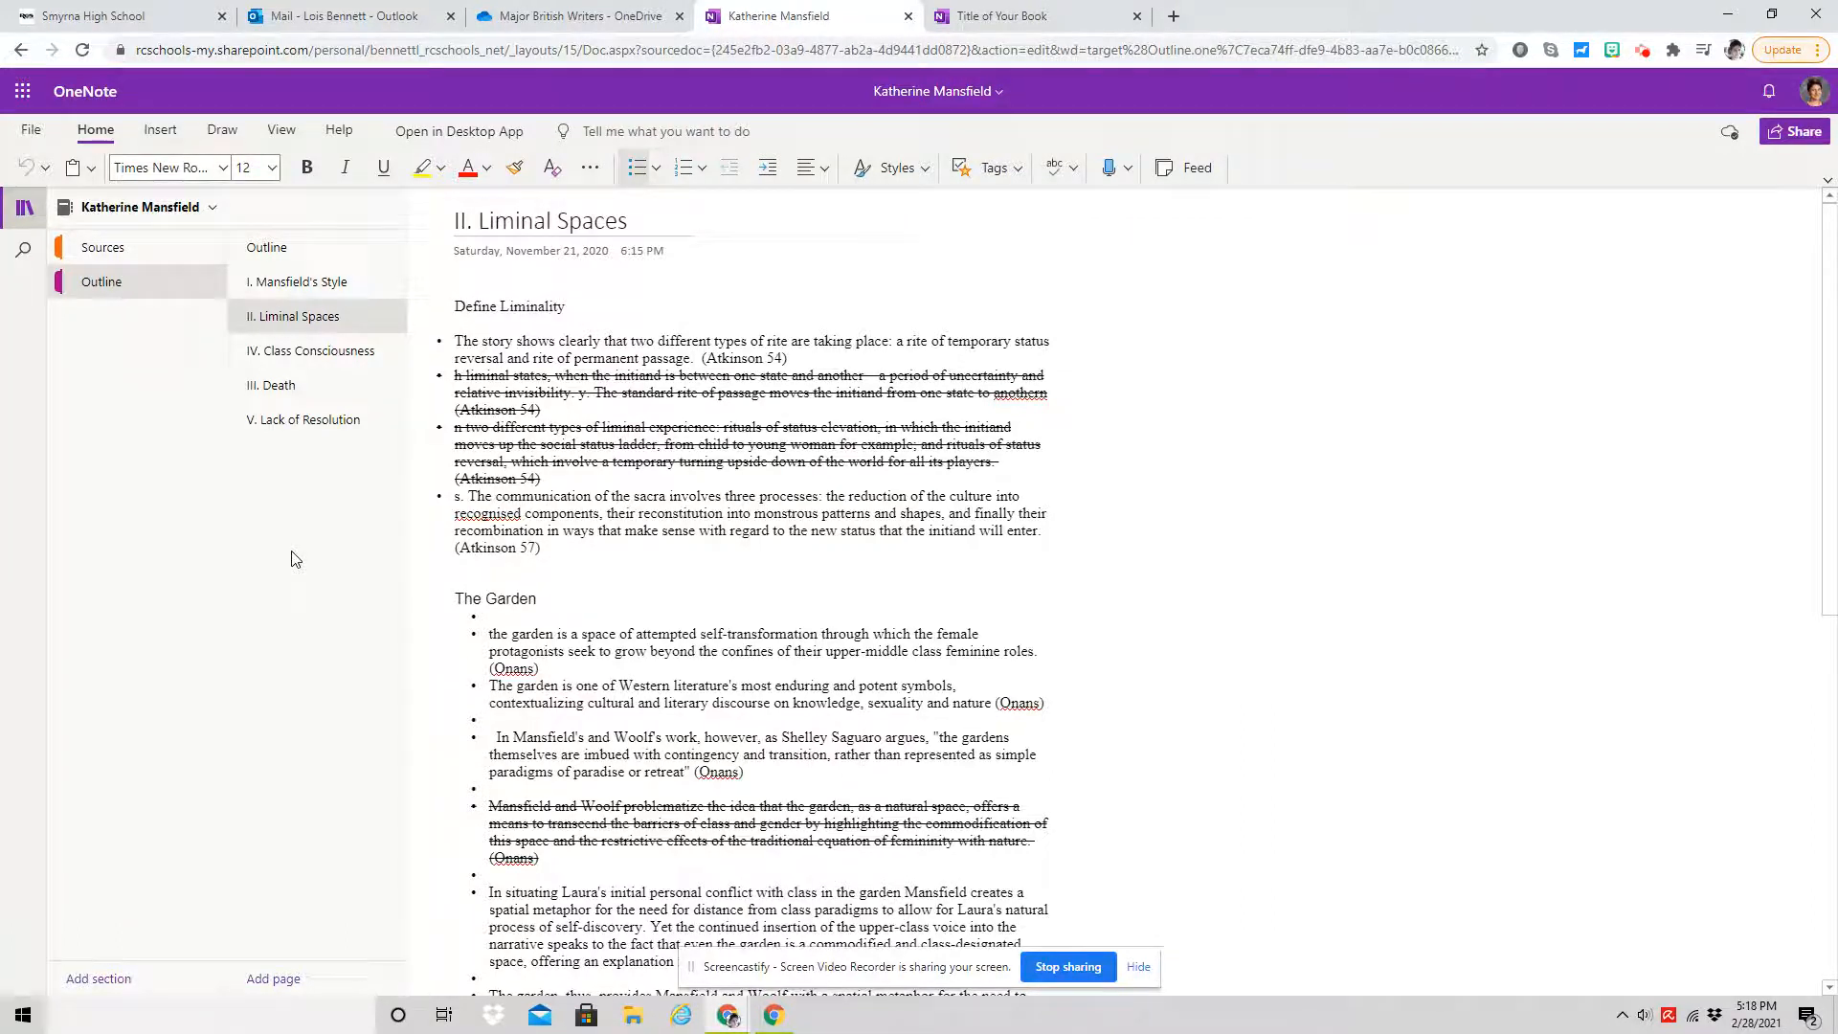
click(1101, 17)
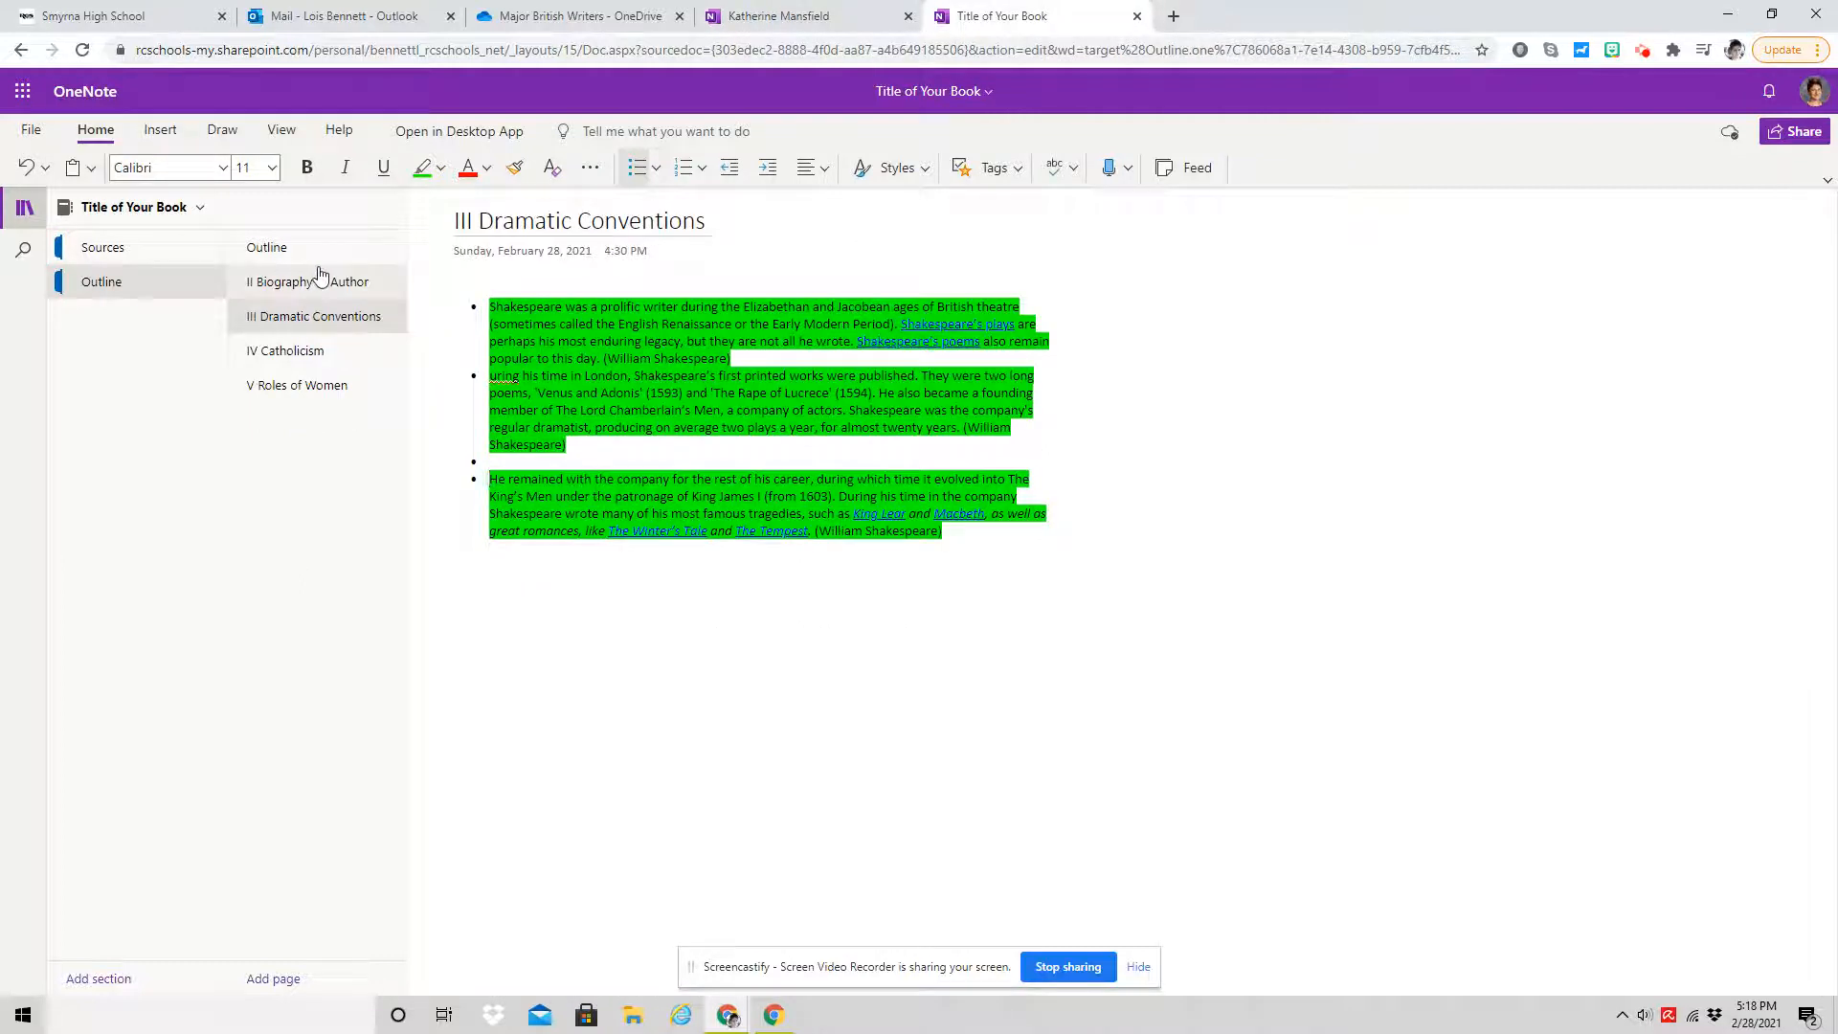